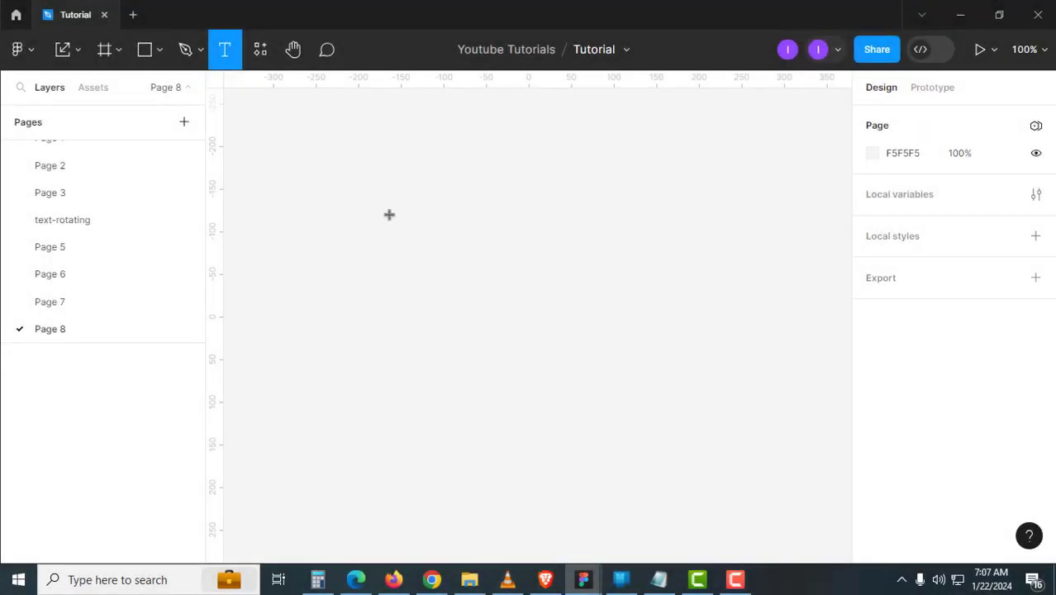
- Add a bold 20 pt text layer with a person's full name on the empty canvas
{"action": "left_click", "coordinate": [389, 217]}
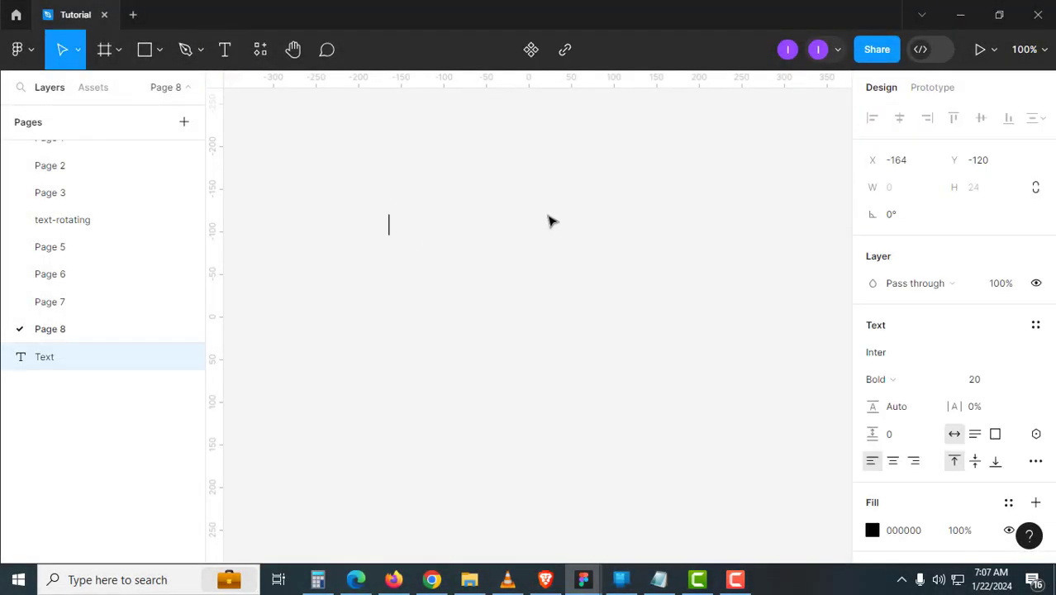
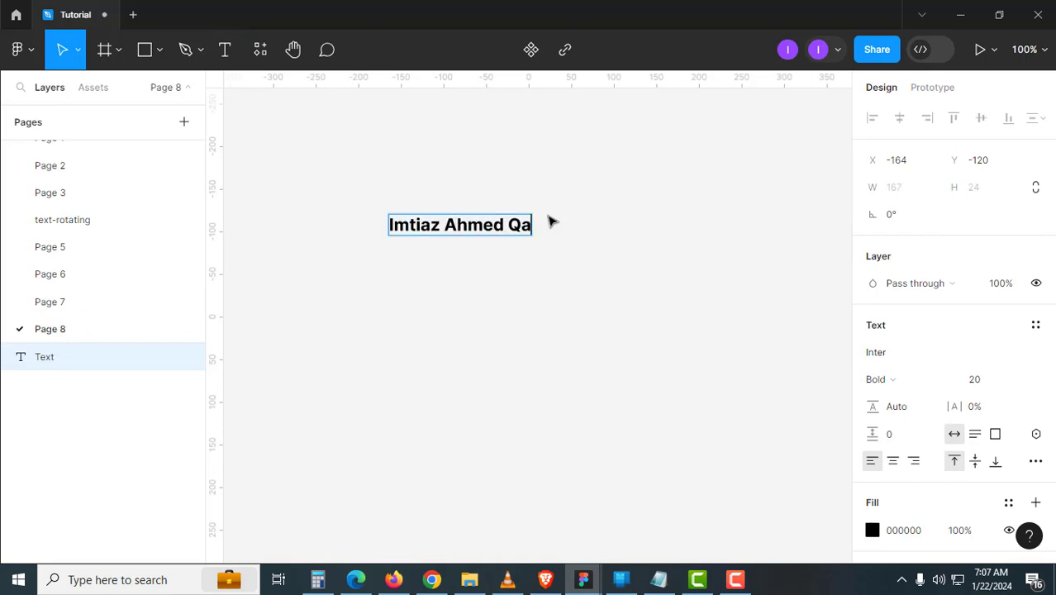
{"action": "left_click", "coordinate": [529, 337]}
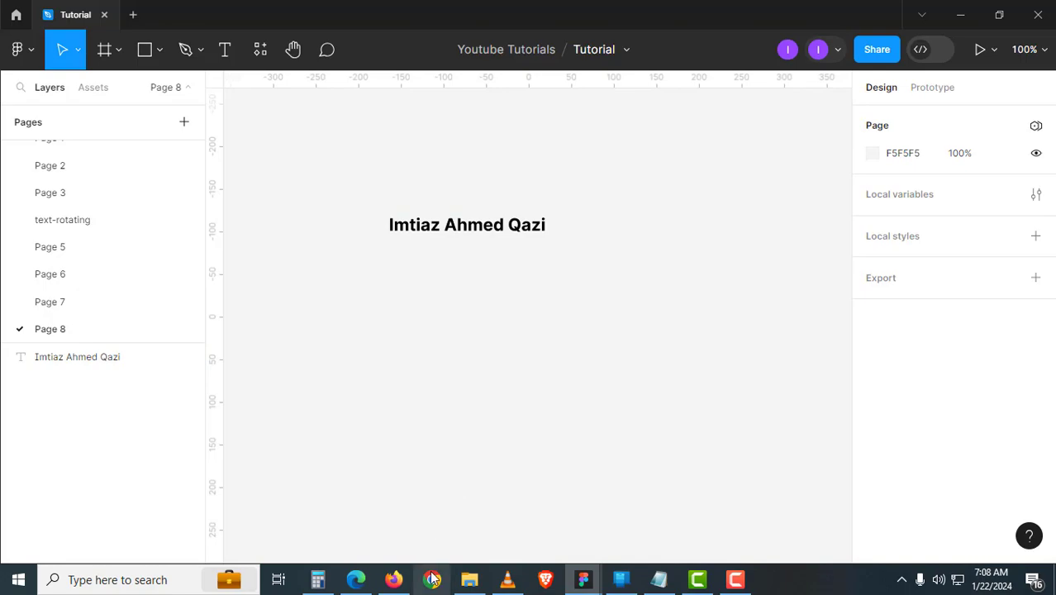
{"action": "left_click", "coordinate": [431, 579]}
- Search 'long dash', open the Thesaurus.com article and copy the em dash from its heading
{"action": "type", "text": "long"}
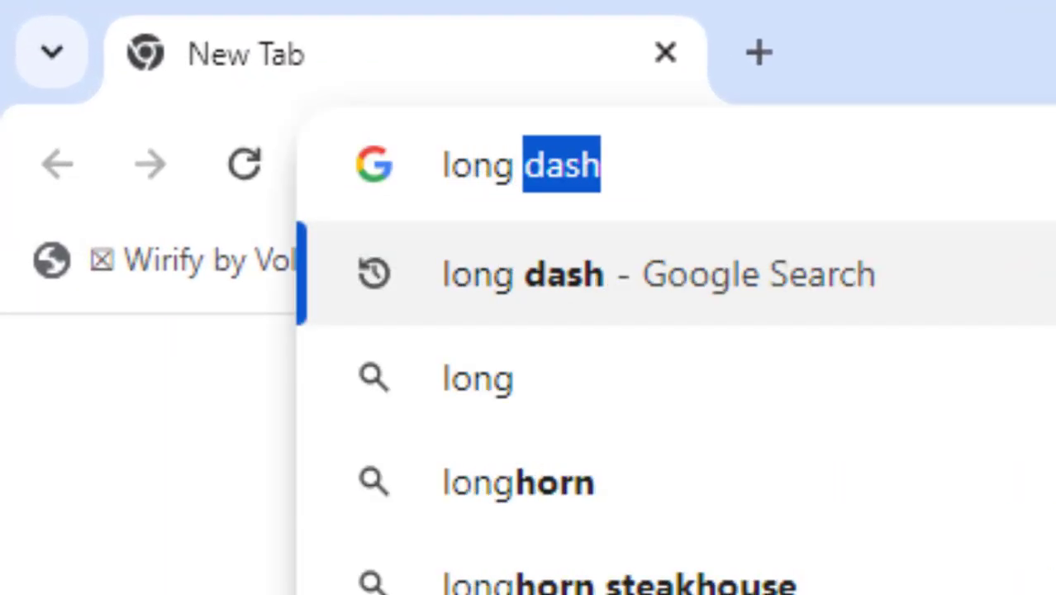
{"action": "key", "text": "Return"}
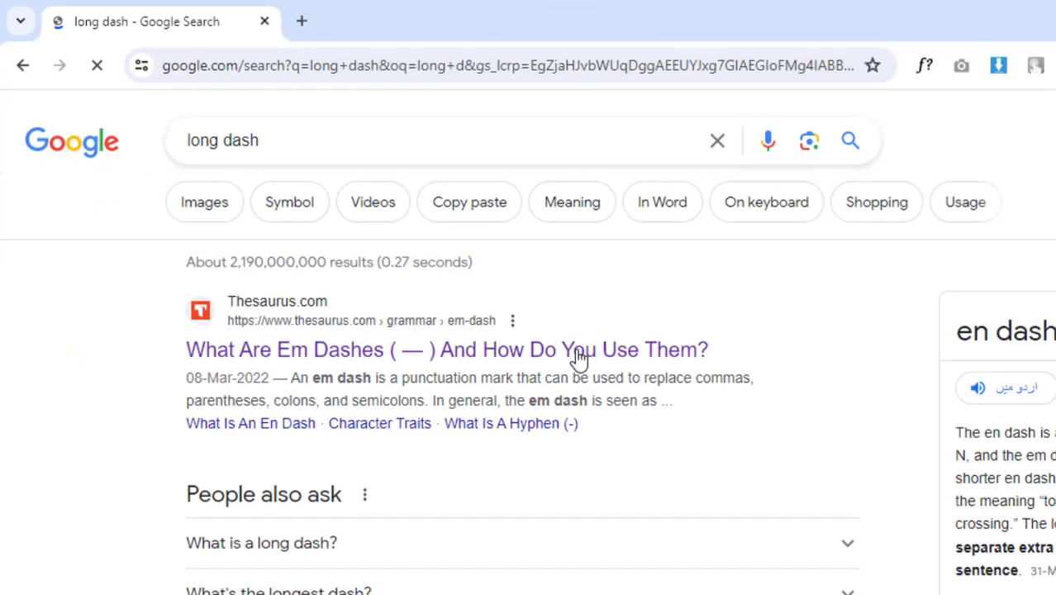
{"action": "left_click", "coordinate": [572, 348]}
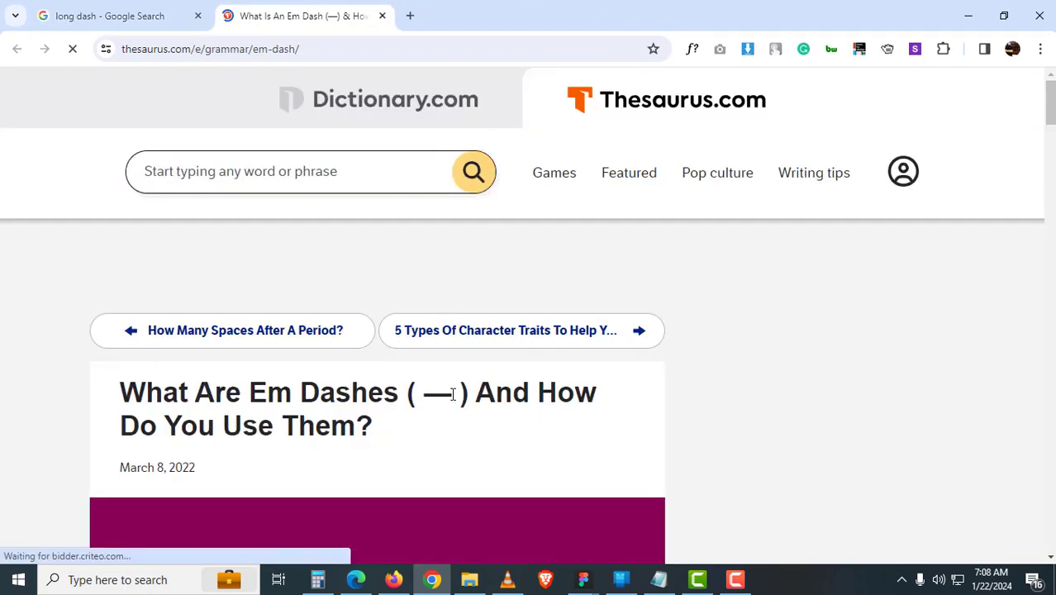
{"action": "left_click_drag", "start_coordinate": [458, 438], "coordinate": [424, 444]}
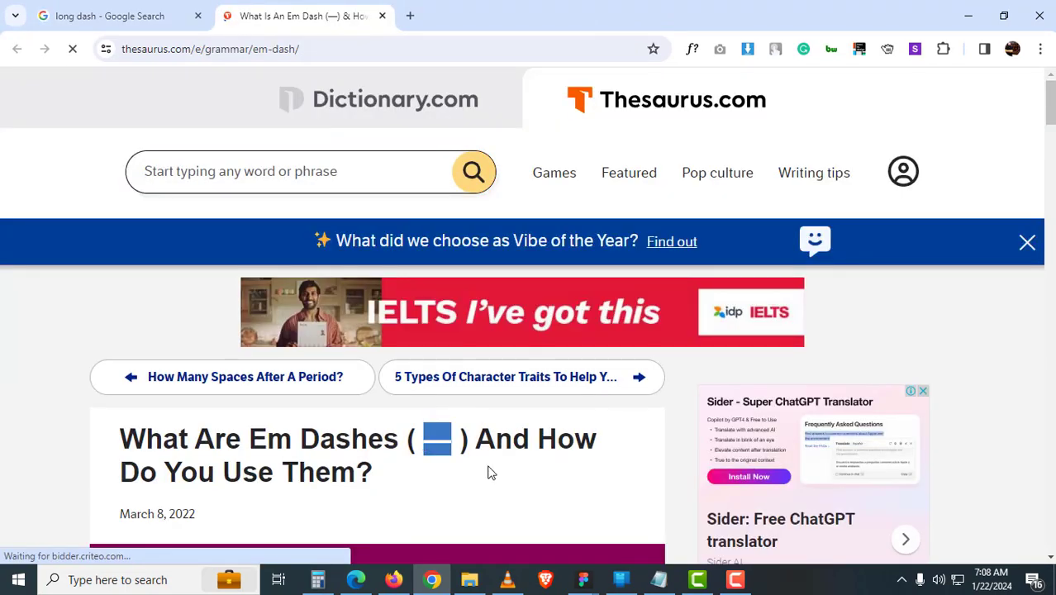
{"action": "key", "text": "ctrl+w"}
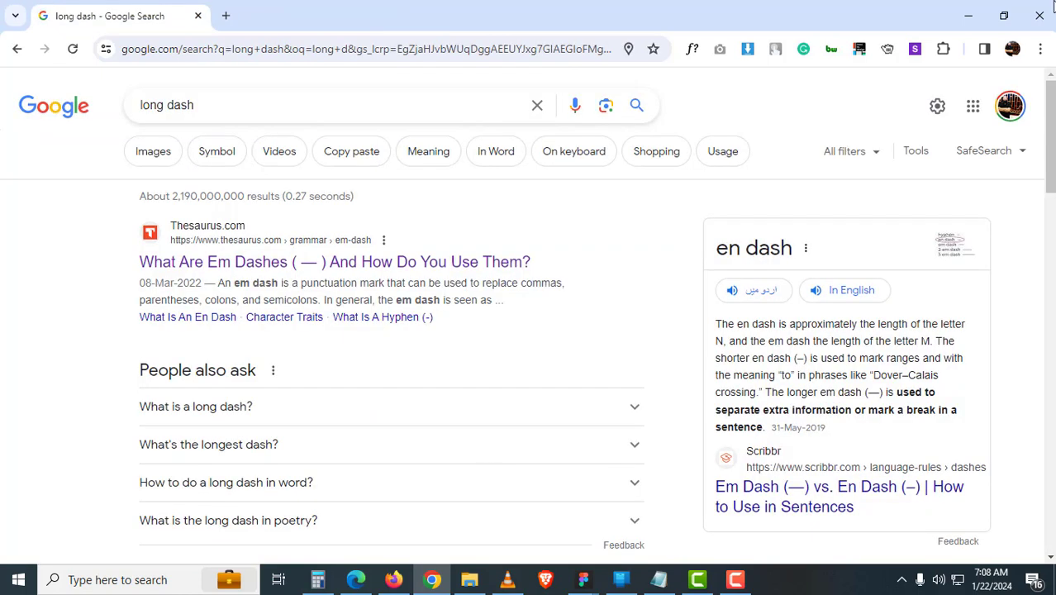
{"action": "left_click", "coordinate": [1038, 15]}
- Append em dashes '———' to the end of the name text
{"action": "left_click", "coordinate": [538, 232]}
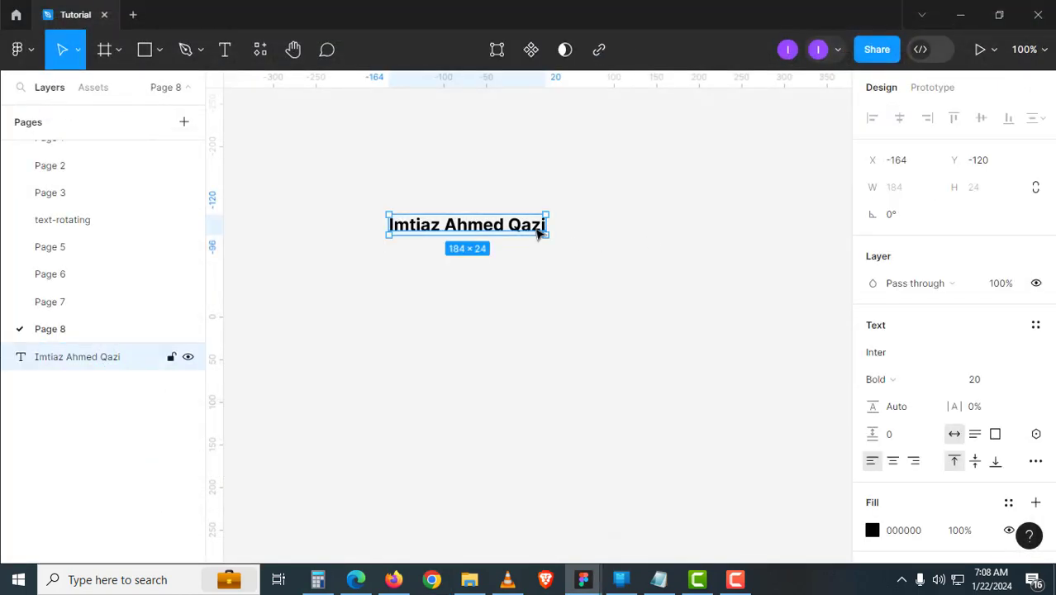
{"action": "key", "text": "Return"}
{"action": "key", "text": "Right"}
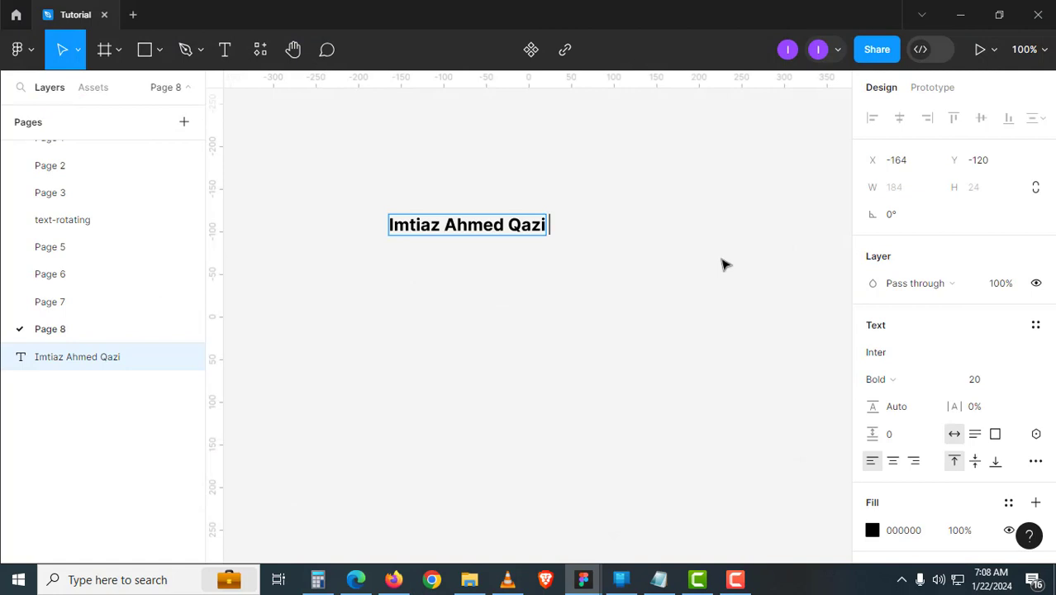
{"action": "type", "text": "——"}
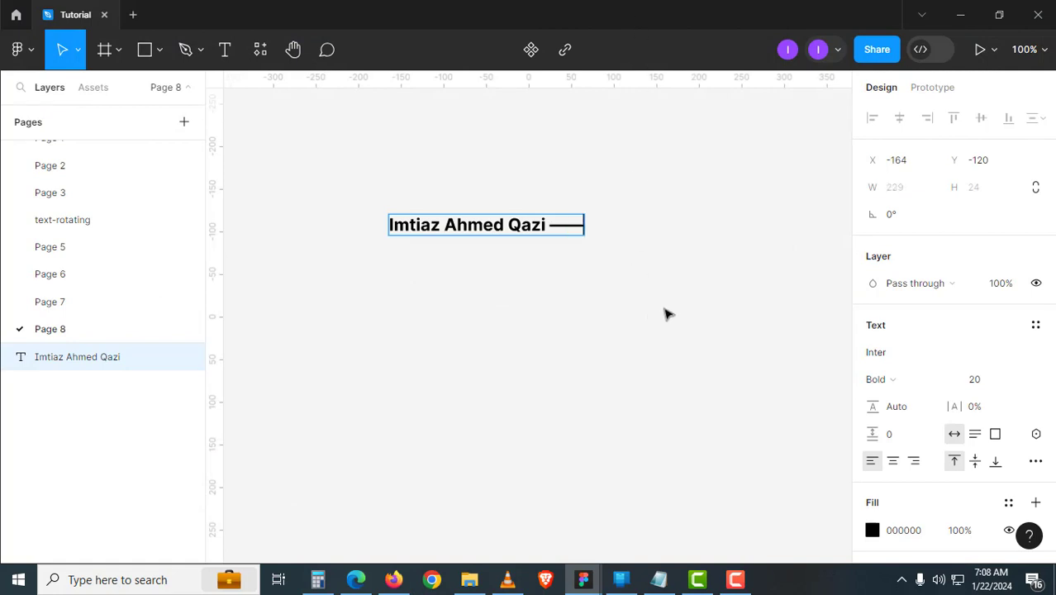
{"action": "type", "text": "—"}
{"action": "key", "text": "Escape"}
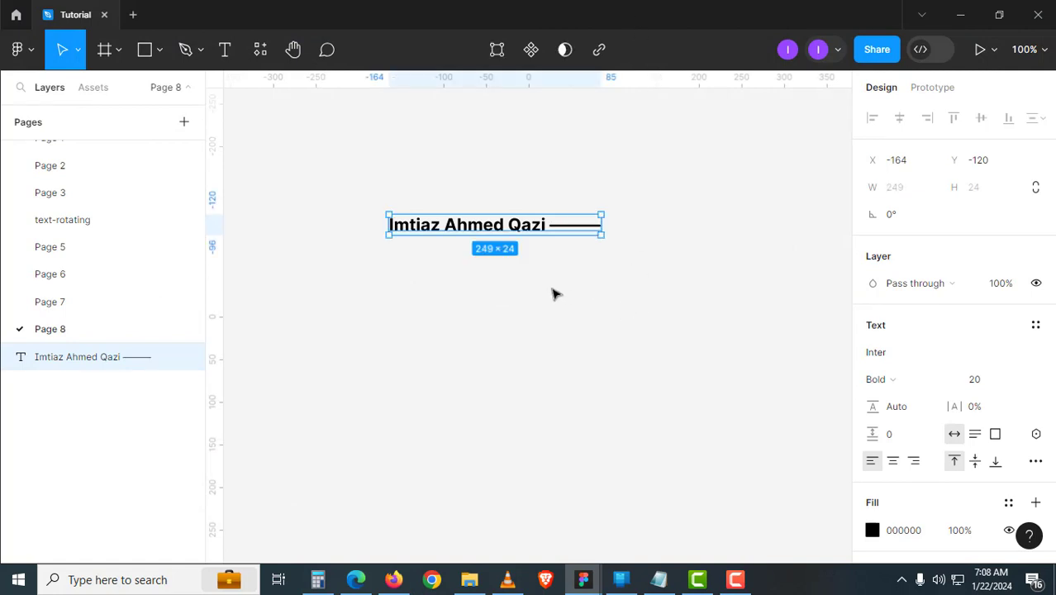
{"action": "left_click", "coordinate": [547, 285]}
- Insert two yellow heart emoji before the name and shift the heading slightly up-left
{"action": "left_click", "coordinate": [521, 232]}
{"action": "double_click", "coordinate": [403, 229]}
{"action": "key", "text": "Left"}
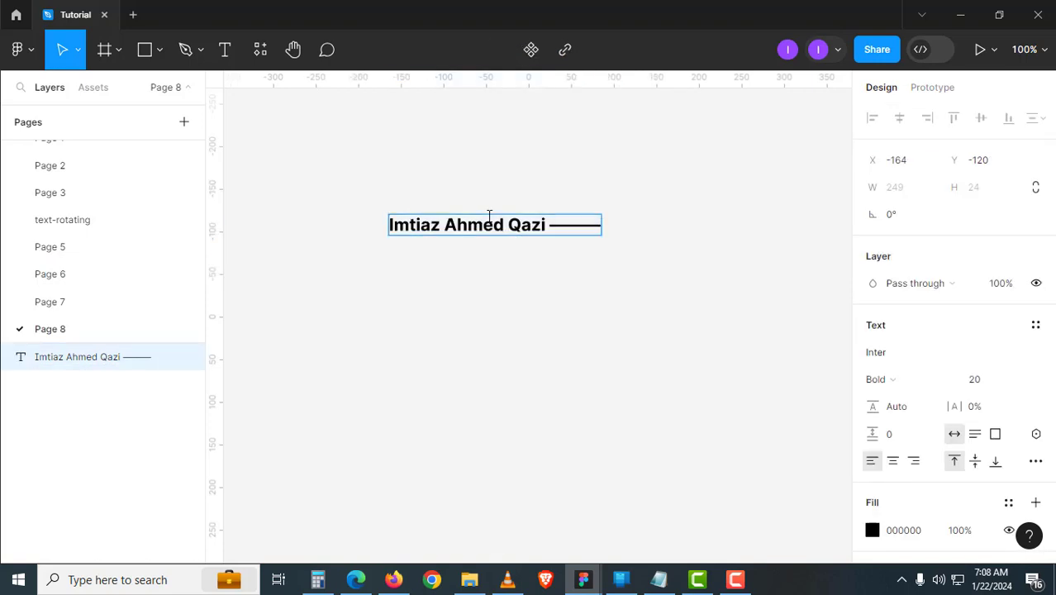
{"action": "key", "text": "super+period"}
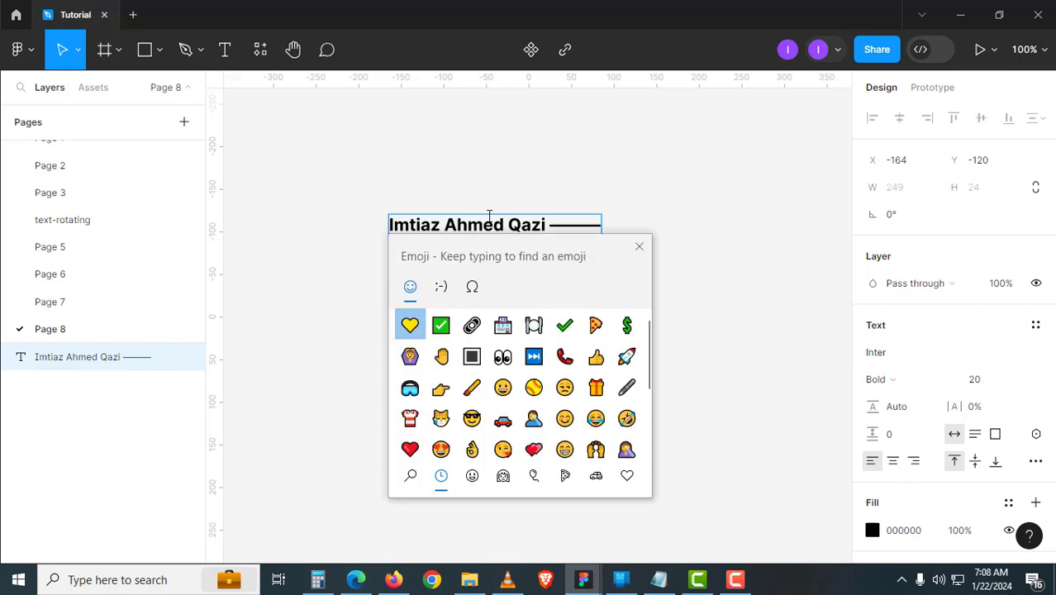
{"action": "left_click", "coordinate": [414, 328]}
{"action": "left_click", "coordinate": [414, 328]}
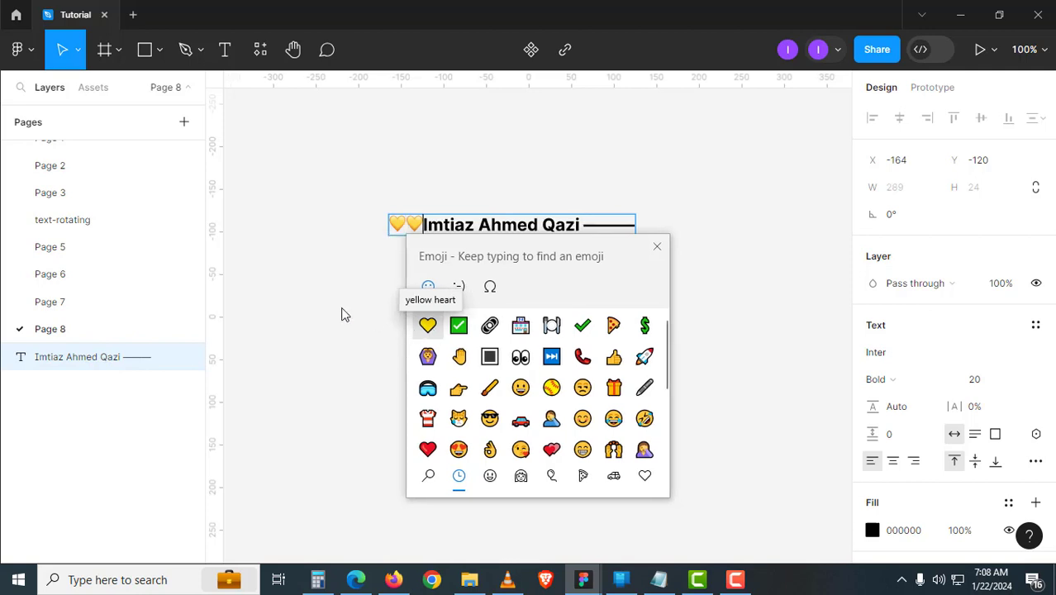
{"action": "key", "text": "Escape"}
{"action": "key", "text": "Escape"}
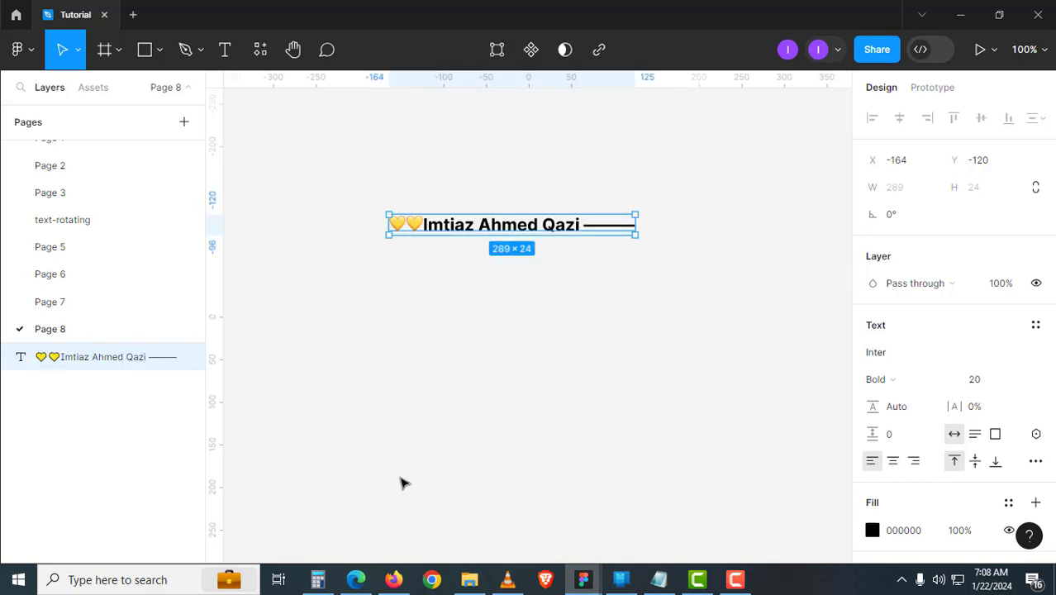
{"action": "left_click", "coordinate": [488, 345]}
{"action": "left_click", "coordinate": [488, 236]}
{"action": "left_click_drag", "start_coordinate": [487, 236], "coordinate": [475, 223]}
- Bend the heading with the ARC plugin at 98% strength and place the circular group below
{"action": "left_click", "coordinate": [271, 63]}
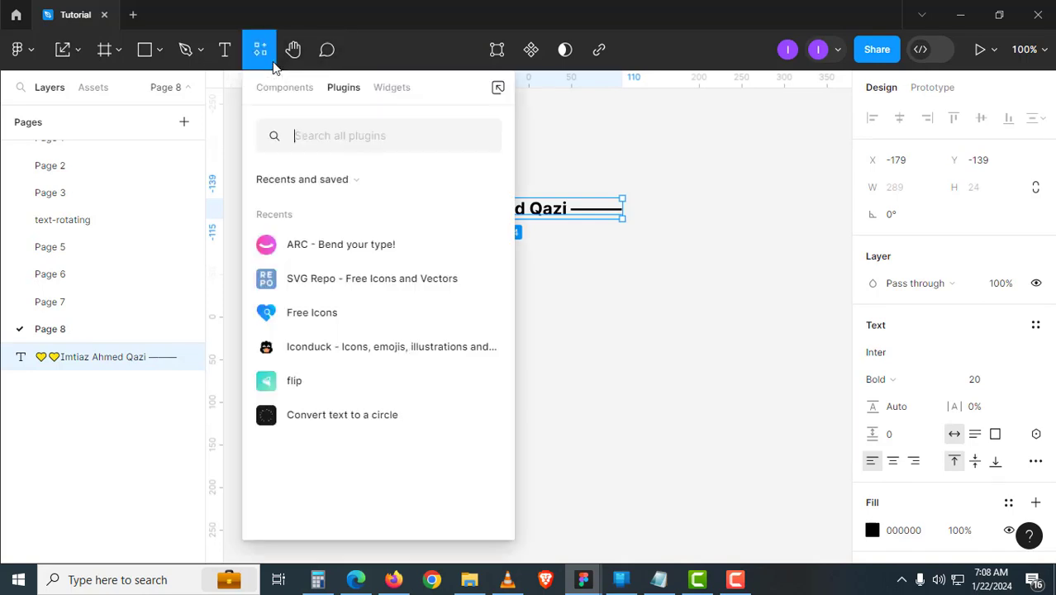
{"action": "left_click", "coordinate": [324, 245]}
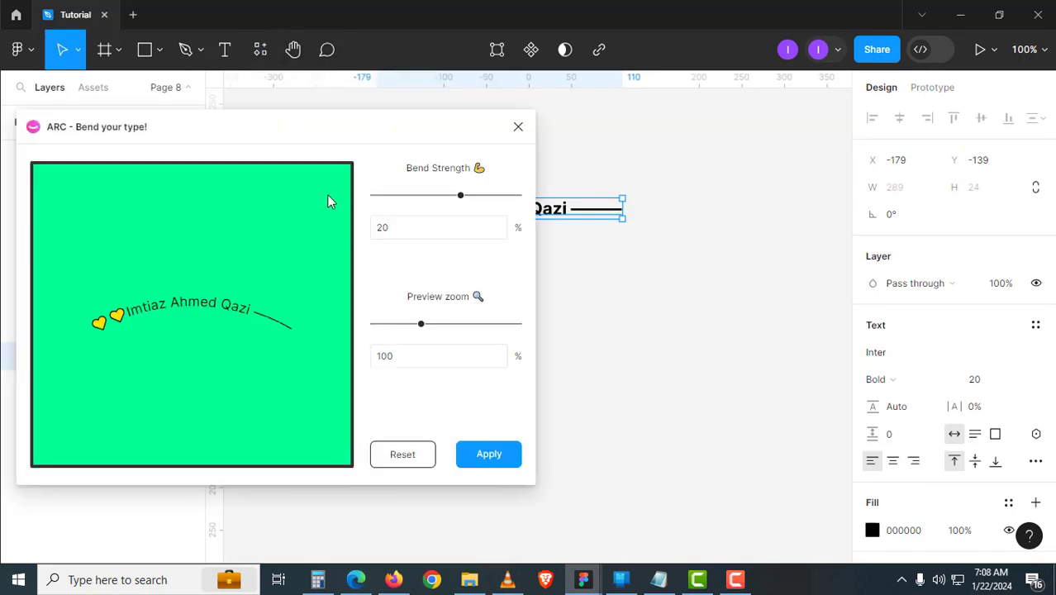
{"action": "left_click_drag", "start_coordinate": [358, 129], "coordinate": [529, 248]}
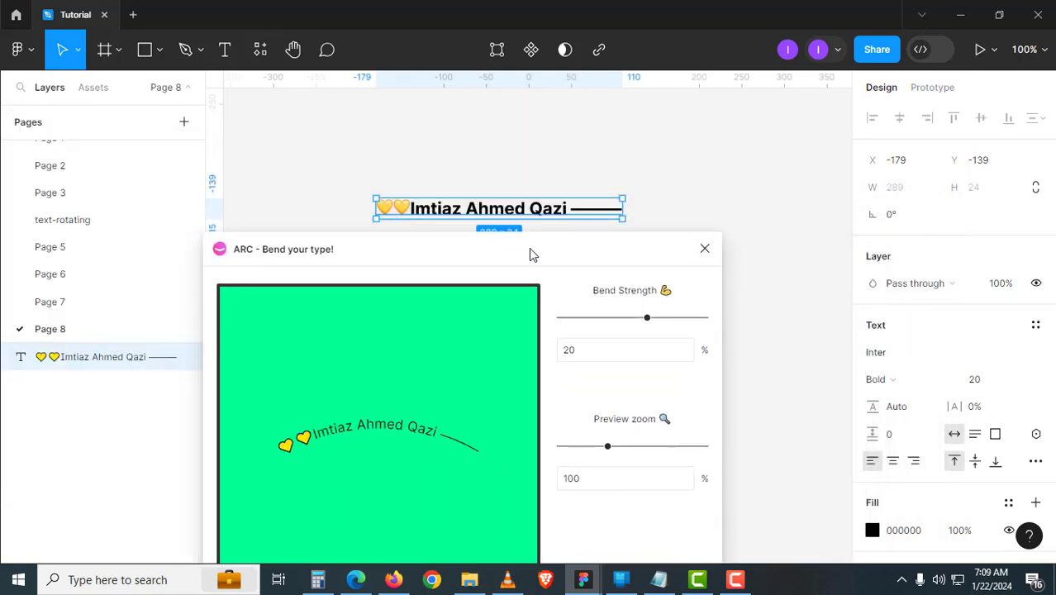
{"action": "left_click_drag", "start_coordinate": [649, 318], "coordinate": [662, 317]}
{"action": "left_click_drag", "start_coordinate": [614, 448], "coordinate": [645, 449]}
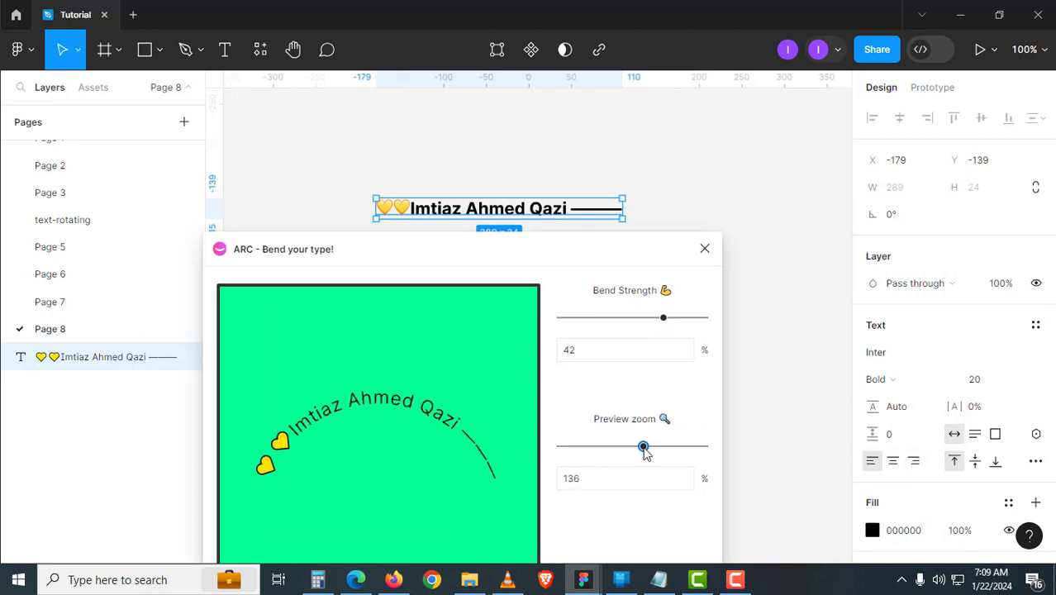
{"action": "left_click_drag", "start_coordinate": [662, 320], "coordinate": [704, 320]}
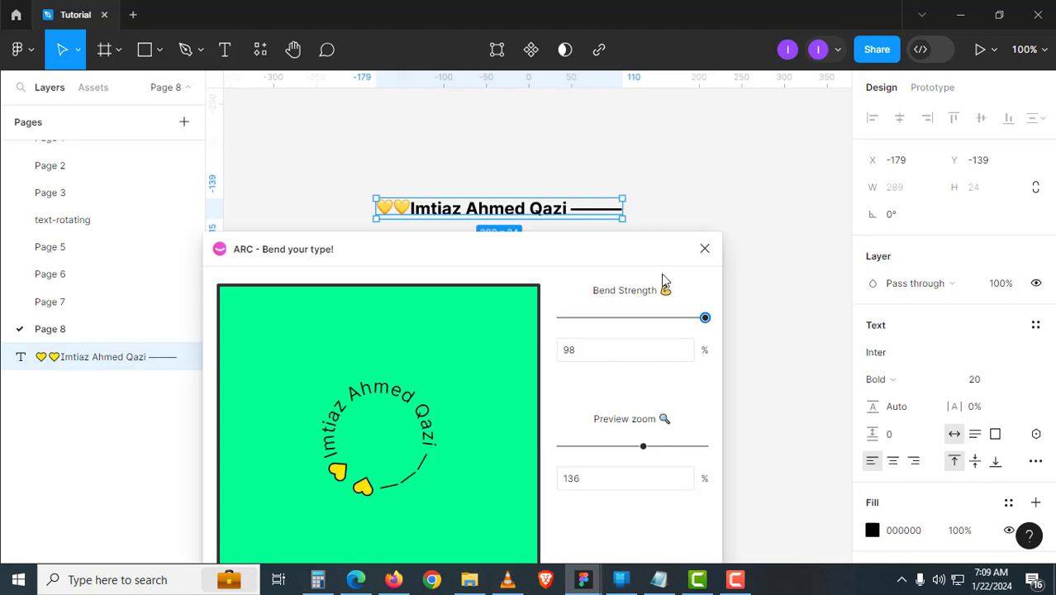
{"action": "left_click", "coordinate": [750, 482]}
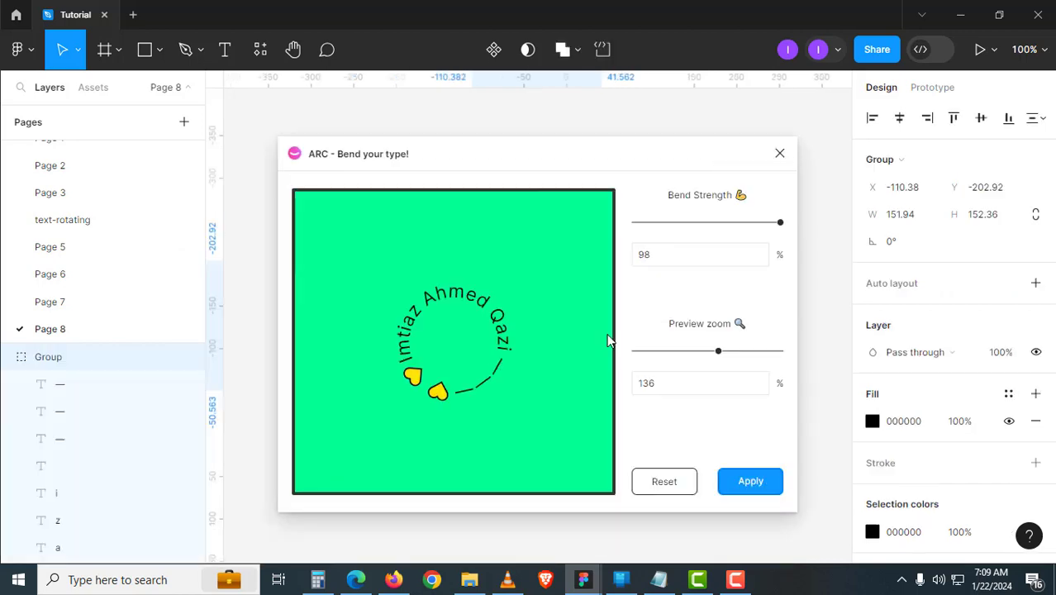
{"action": "scroll", "coordinate": [579, 389], "scroll_direction": "down", "scroll_amount": 3}
{"action": "left_click_drag", "start_coordinate": [577, 213], "coordinate": [524, 401]}
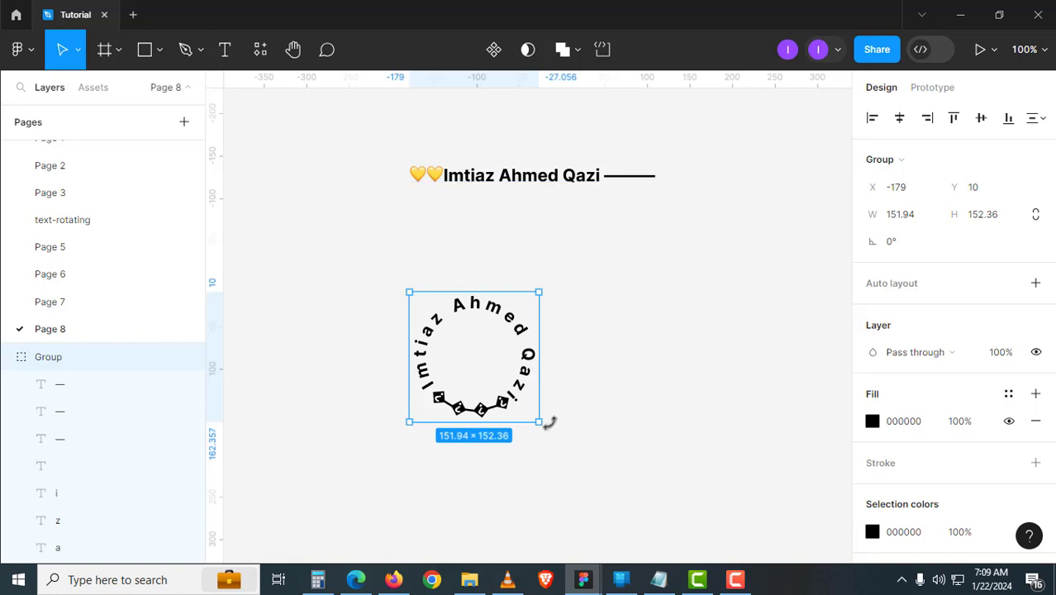
- Ungroup the duplicated circular text and convert its letters to outlines
{"action": "scroll", "coordinate": [552, 463], "scroll_direction": "up", "scroll_amount": 3}
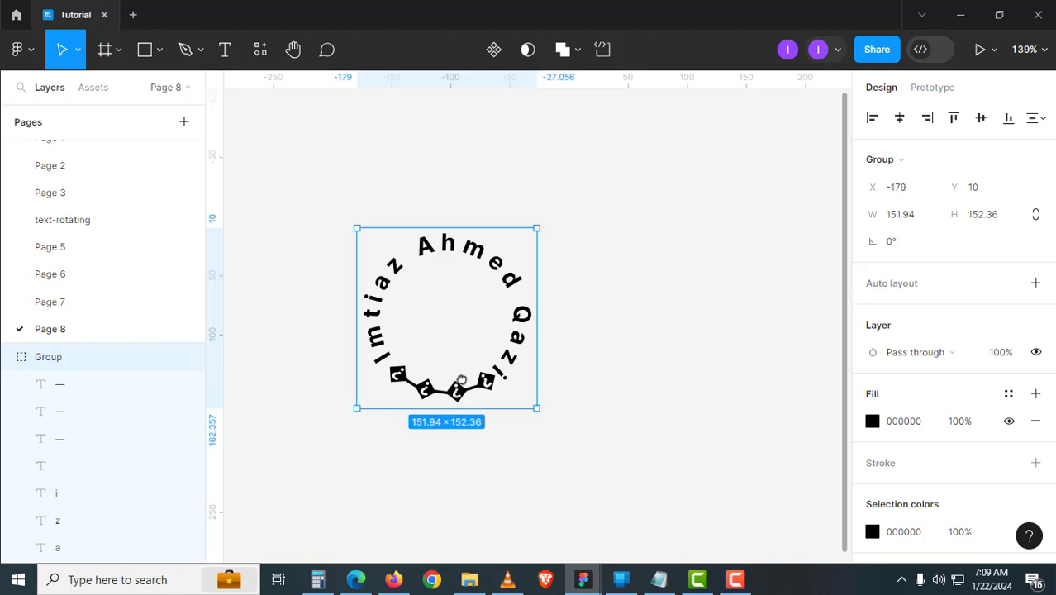
{"action": "left_click_drag", "start_coordinate": [461, 380], "coordinate": [663, 366]}
{"action": "right_click", "coordinate": [663, 349]}
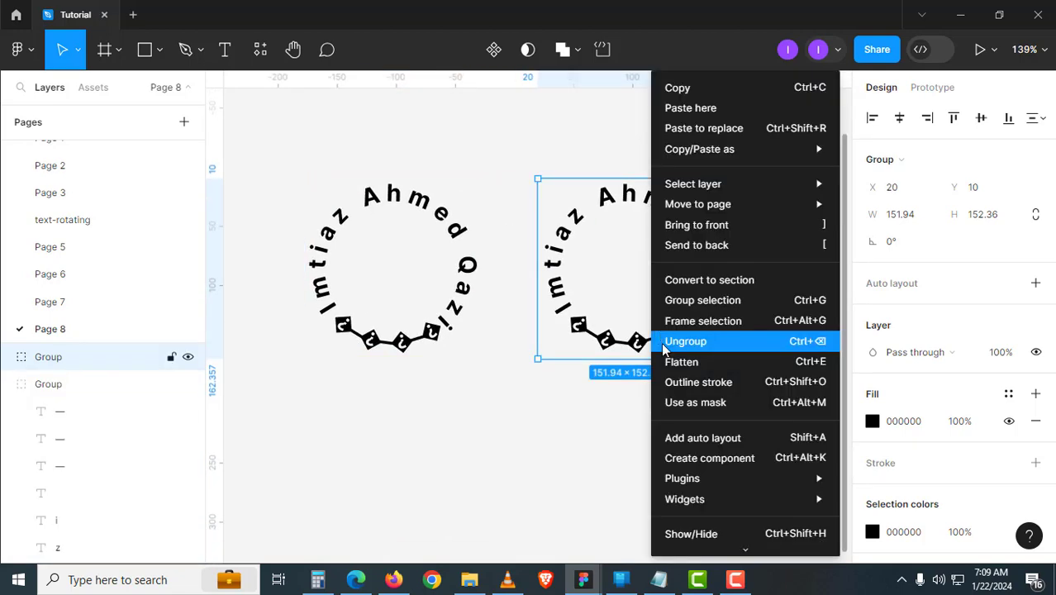
{"action": "left_click", "coordinate": [669, 341]}
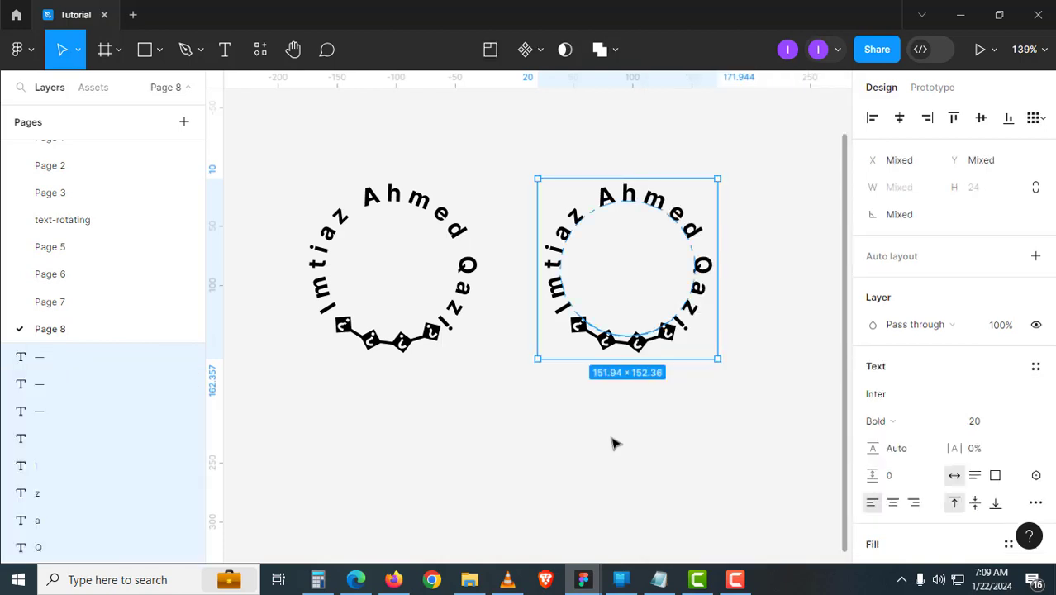
{"action": "left_click", "coordinate": [612, 444]}
{"action": "left_click_drag", "start_coordinate": [519, 171], "coordinate": [751, 429]}
{"action": "right_click", "coordinate": [703, 303]}
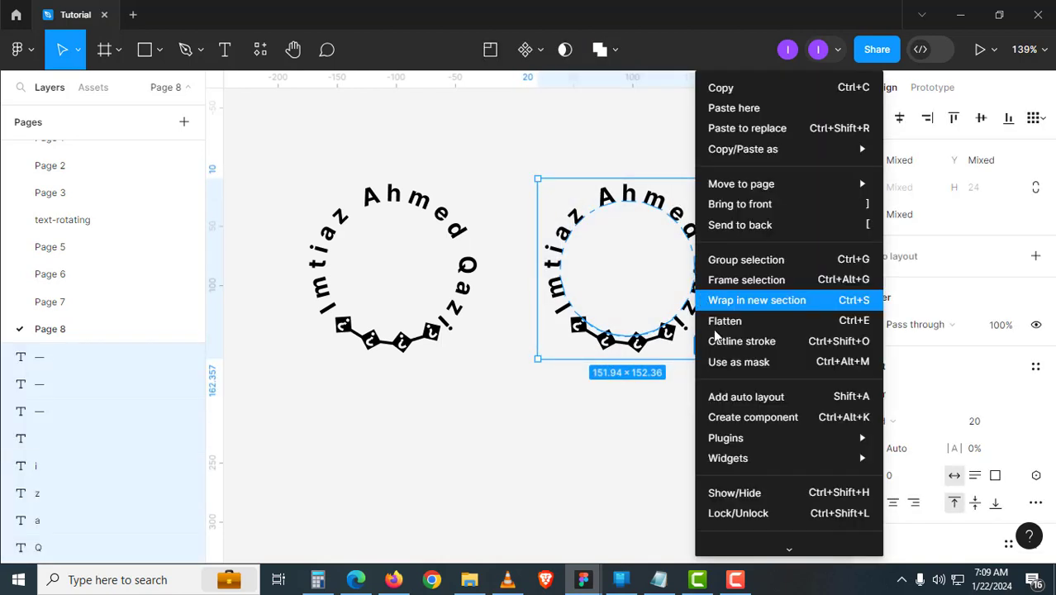
{"action": "left_click", "coordinate": [745, 341]}
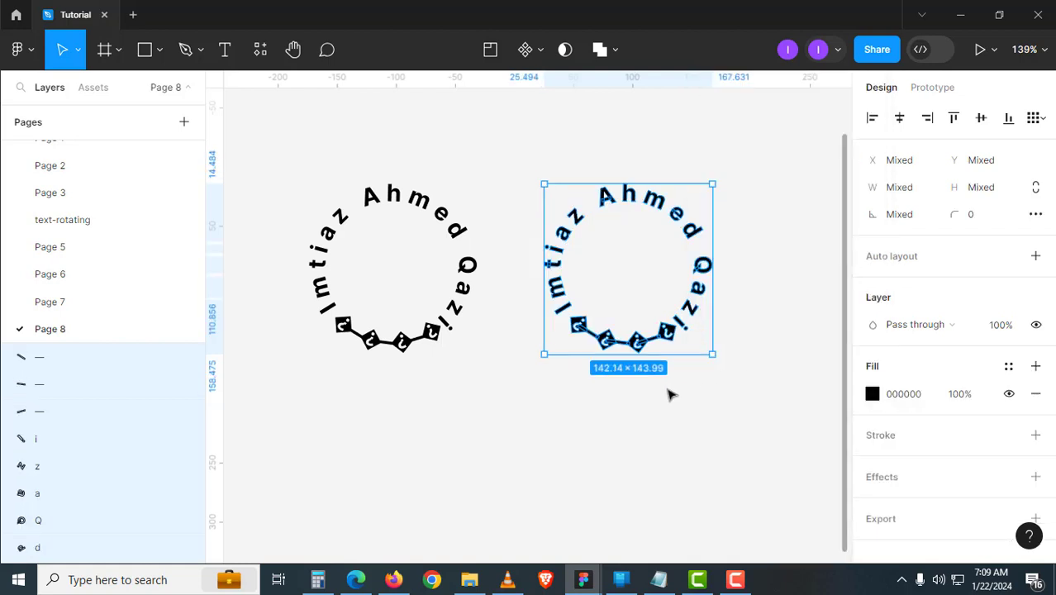
- Delete the three short line pieces along the bottom of the right circle
{"action": "left_click", "coordinate": [670, 395]}
{"action": "left_click", "coordinate": [659, 339]}
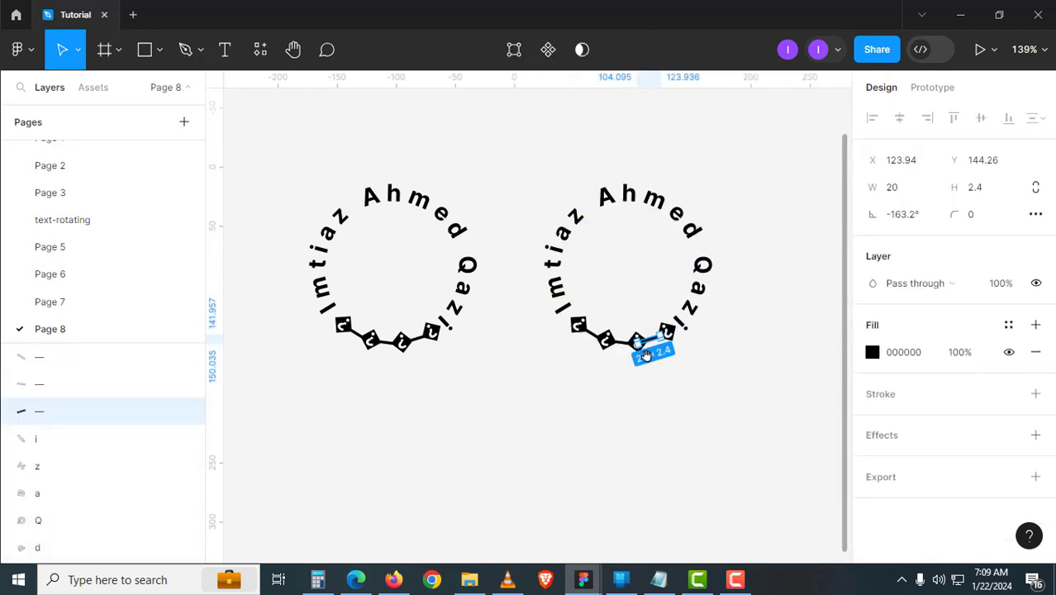
{"action": "scroll", "coordinate": [646, 355], "scroll_direction": "up", "scroll_amount": 3}
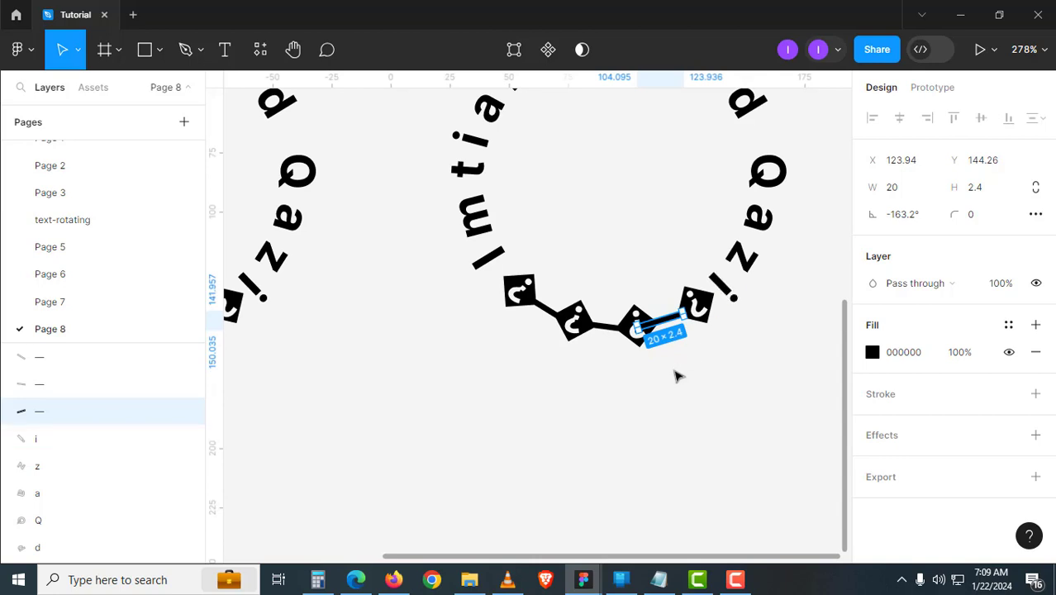
{"action": "left_click_drag", "start_coordinate": [700, 384], "coordinate": [489, 262]}
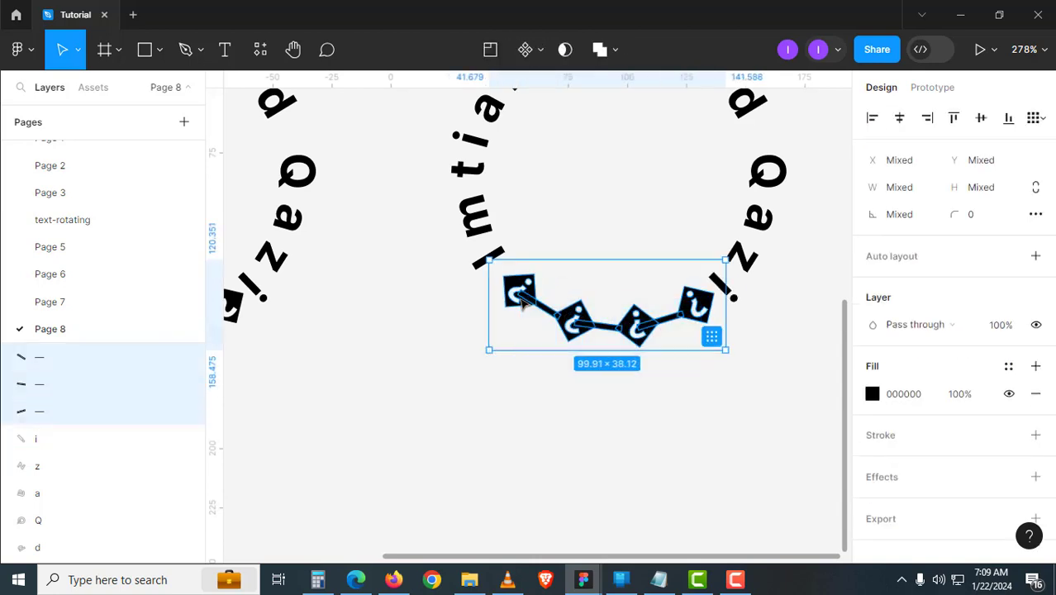
{"action": "key", "text": "Delete"}
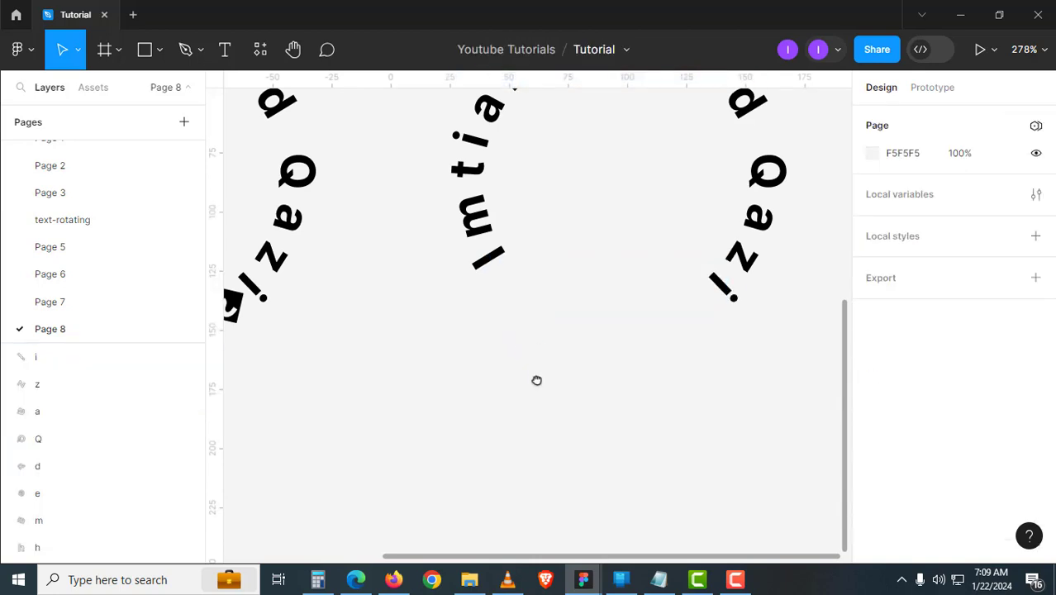
- Flatten the right circle's outlined letters into a single vector
{"action": "scroll", "coordinate": [541, 364], "scroll_direction": "down", "scroll_amount": 3}
{"action": "scroll", "coordinate": [528, 372], "scroll_direction": "up", "scroll_amount": 2}
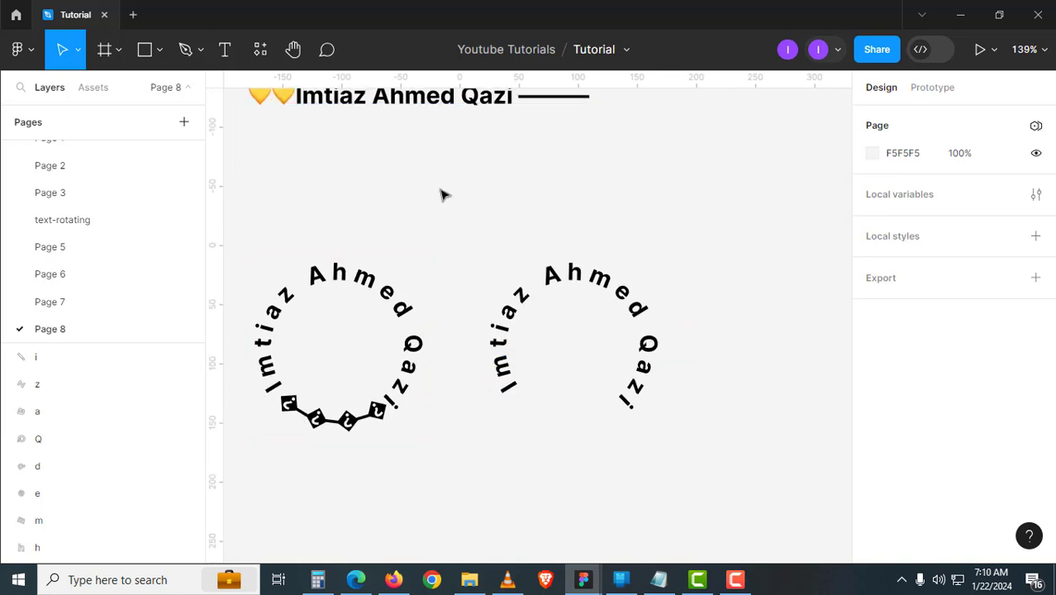
{"action": "scroll", "coordinate": [438, 200], "scroll_direction": "up", "scroll_amount": 1}
{"action": "left_click_drag", "start_coordinate": [462, 236], "coordinate": [704, 466]}
{"action": "left_click", "coordinate": [613, 49]}
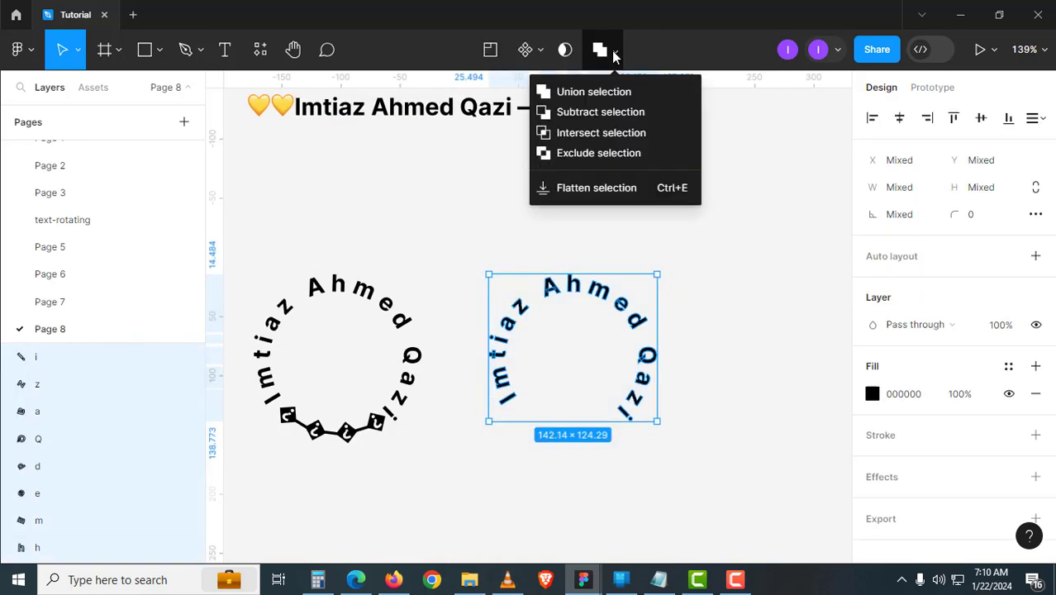
{"action": "left_click", "coordinate": [604, 198]}
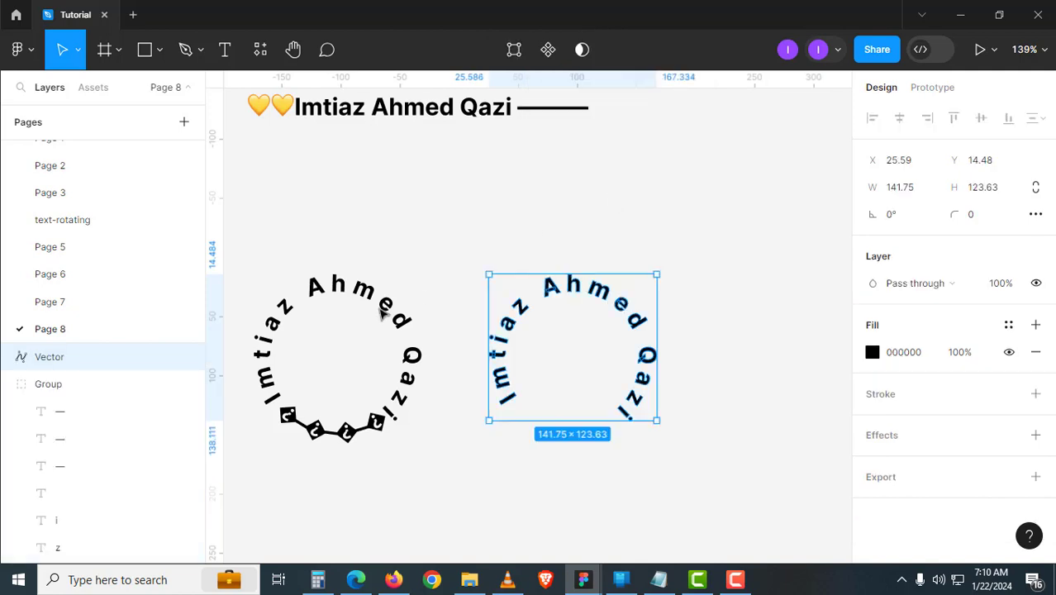
- Lock the flattened Vector layer in the Layers panel
{"action": "left_click", "coordinate": [500, 238]}
{"action": "left_click", "coordinate": [157, 357]}
{"action": "left_click", "coordinate": [172, 359]}
{"action": "left_click", "coordinate": [510, 459]}
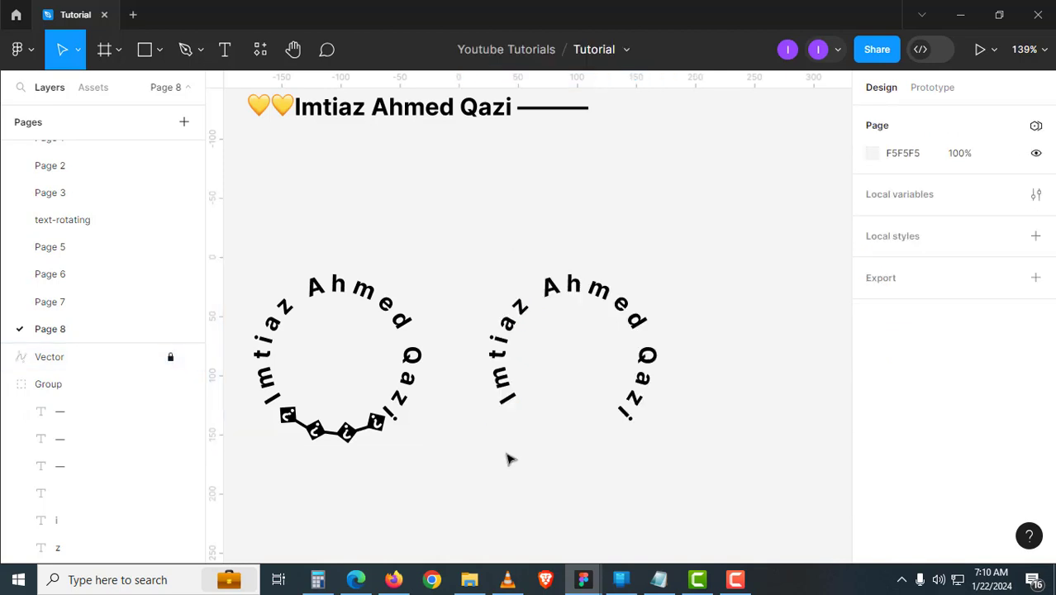
- Draw a grey ellipse over the right circular text, aligned and sized to 128×128
{"action": "left_click", "coordinate": [160, 51]}
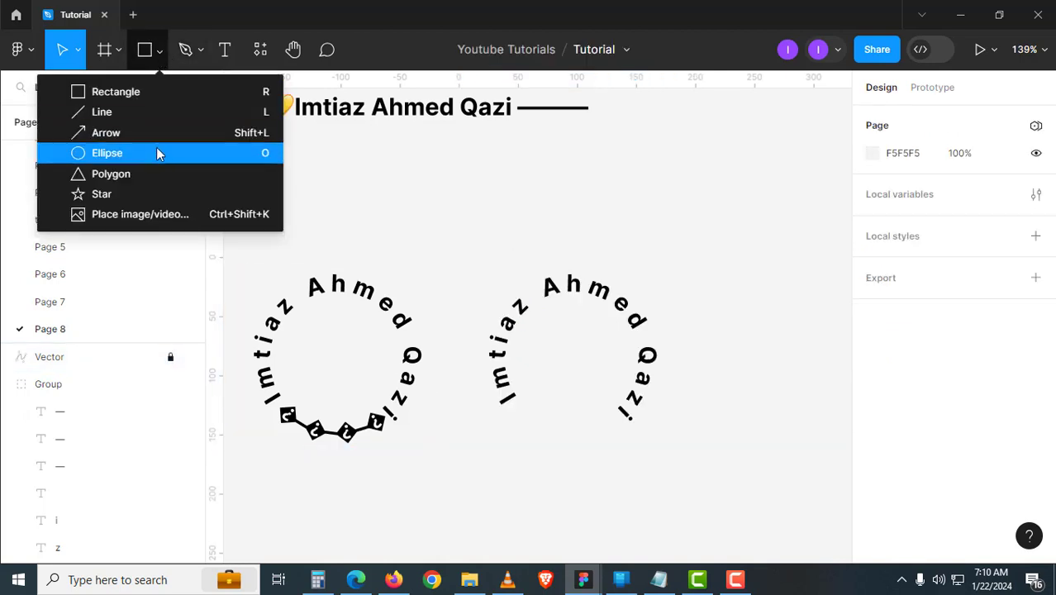
{"action": "left_click", "coordinate": [156, 150]}
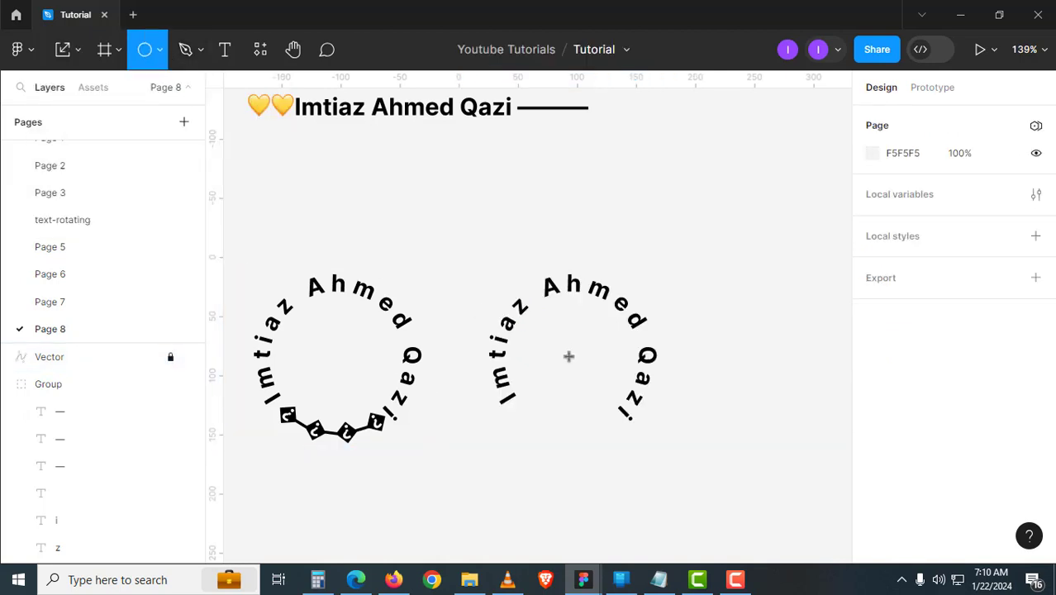
{"action": "left_click_drag", "start_coordinate": [572, 356], "coordinate": [535, 289]}
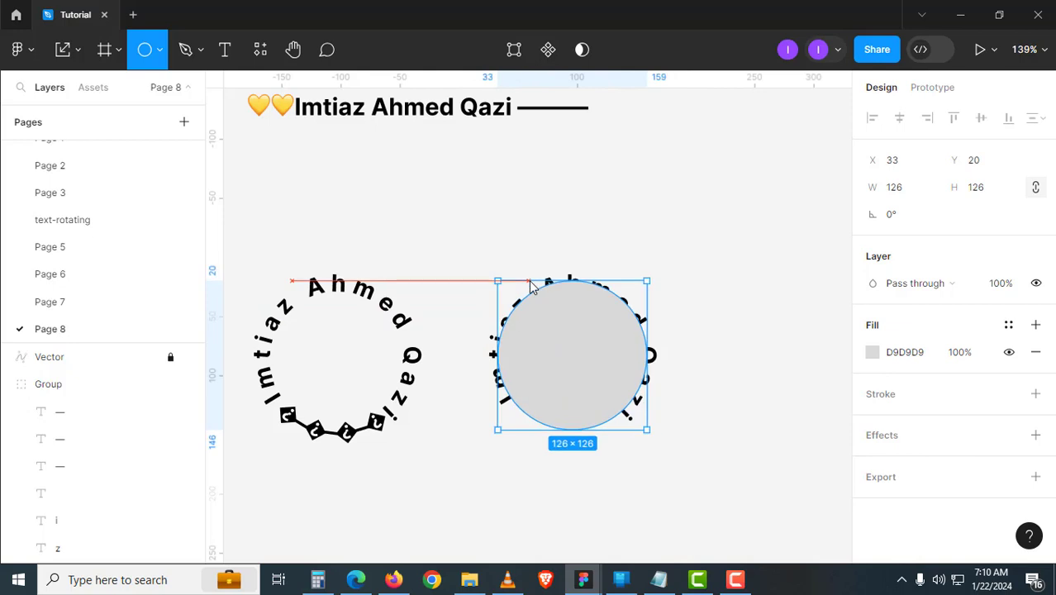
{"action": "left_click", "coordinate": [521, 450]}
{"action": "scroll", "coordinate": [540, 413], "scroll_direction": "up", "scroll_amount": 3}
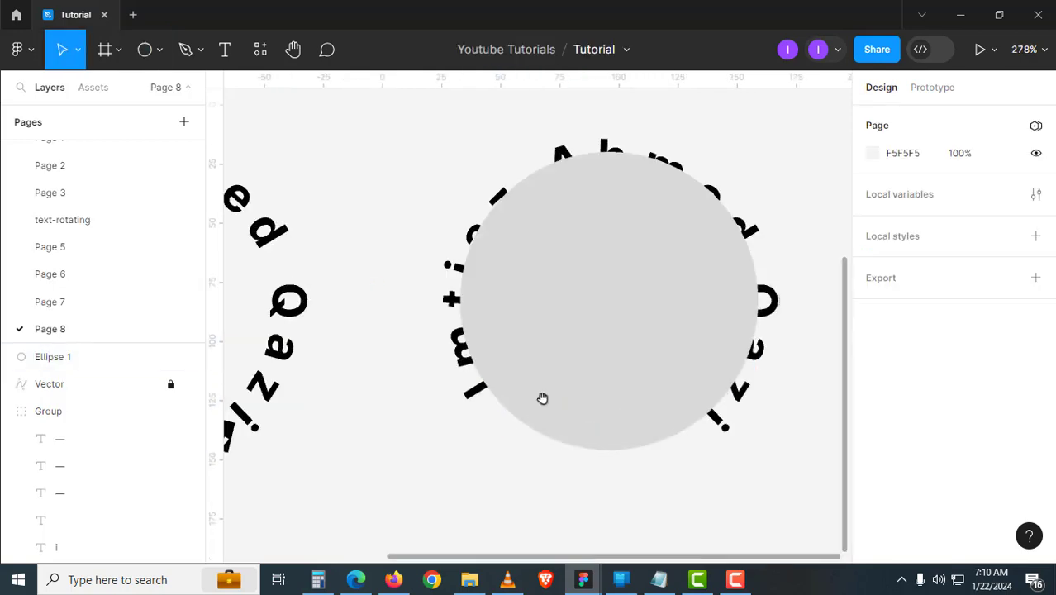
{"action": "left_click", "coordinate": [567, 373]}
{"action": "left_click_drag", "start_coordinate": [566, 374], "coordinate": [562, 379]}
{"action": "scroll", "coordinate": [496, 380], "scroll_direction": "right", "scroll_amount": 3}
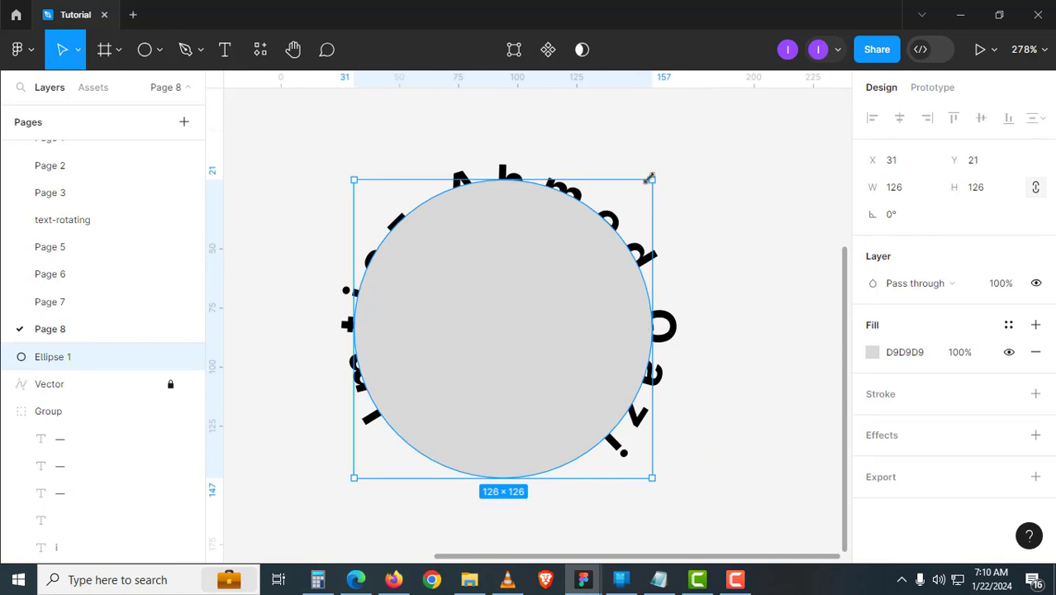
{"action": "left_click_drag", "start_coordinate": [650, 177], "coordinate": [654, 174]}
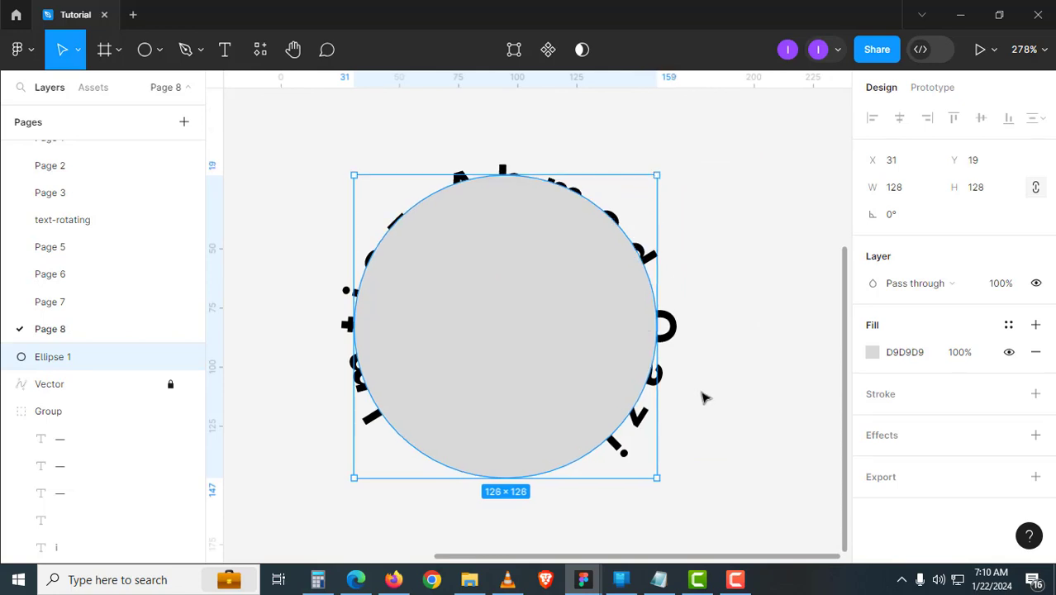
- Swap the circle's fill to a 0C0B0B stroke with weight 3
{"action": "key", "text": "shift+x"}
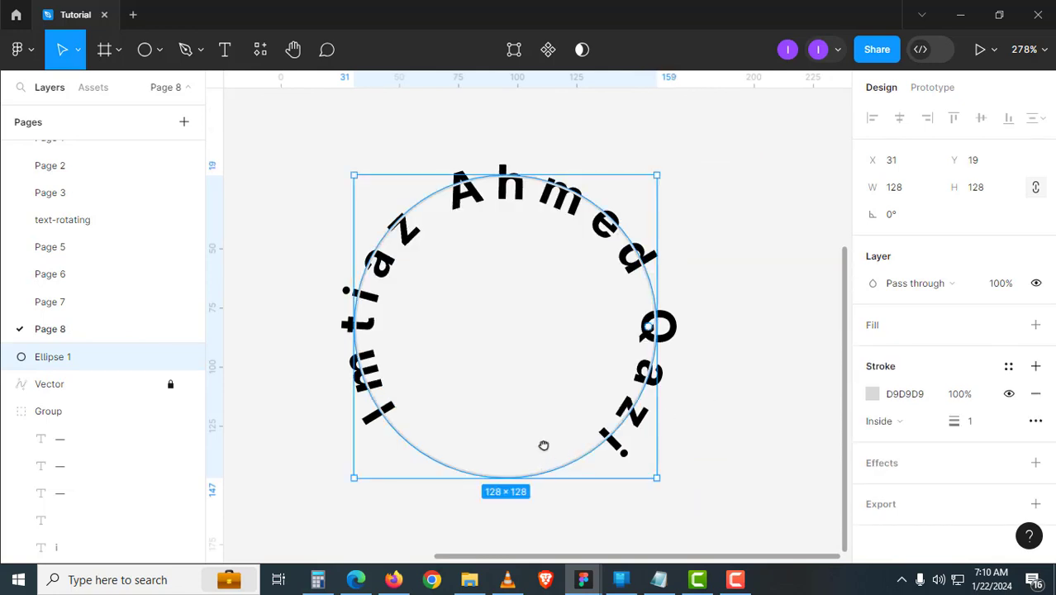
{"action": "scroll", "coordinate": [542, 442], "scroll_direction": "down", "scroll_amount": 2}
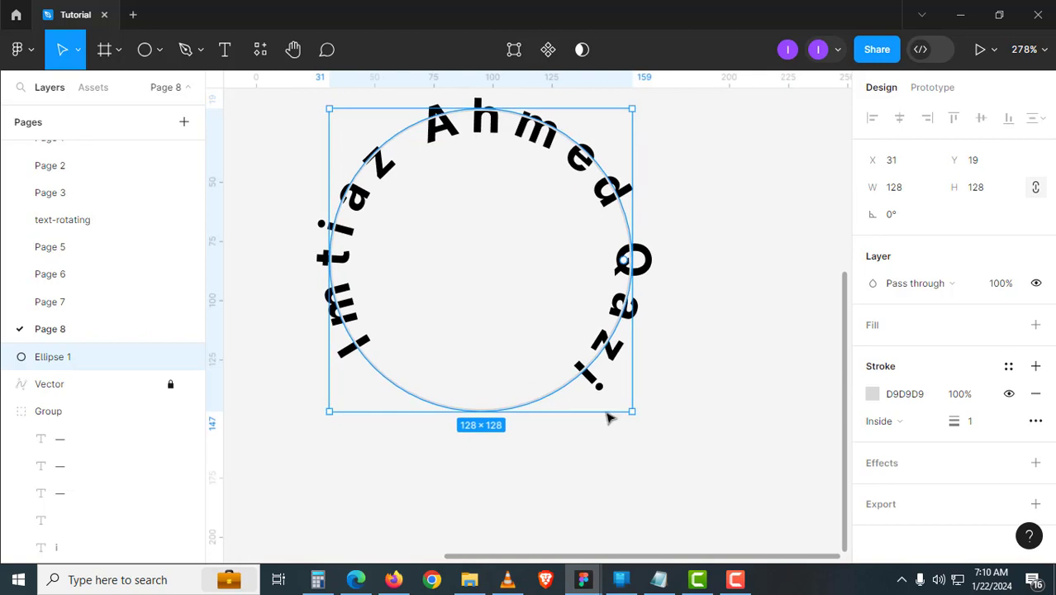
{"action": "left_click", "coordinate": [875, 398]}
{"action": "left_click", "coordinate": [682, 333]}
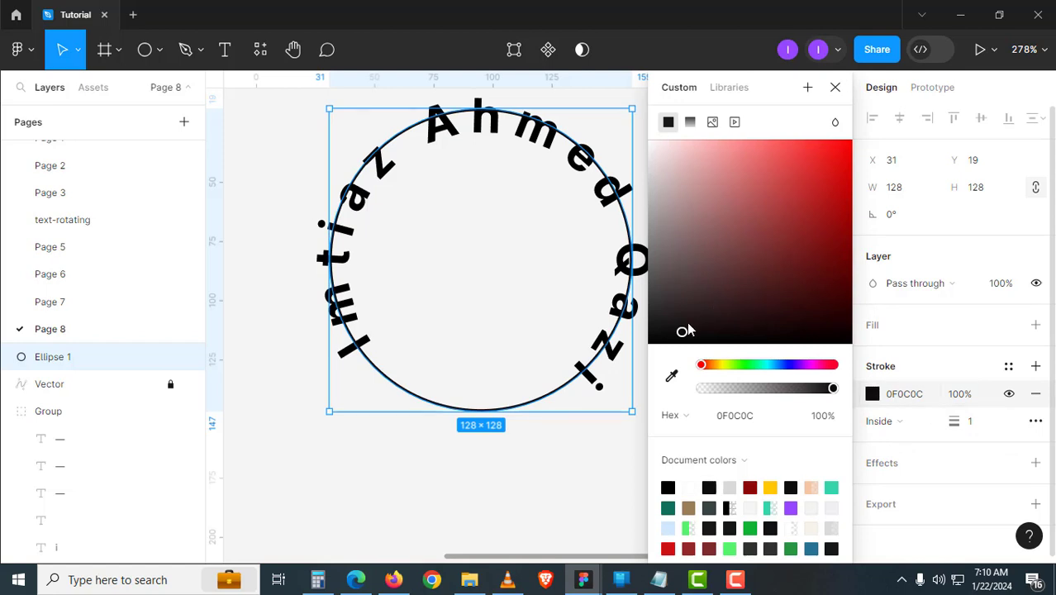
{"action": "left_click", "coordinate": [661, 334]}
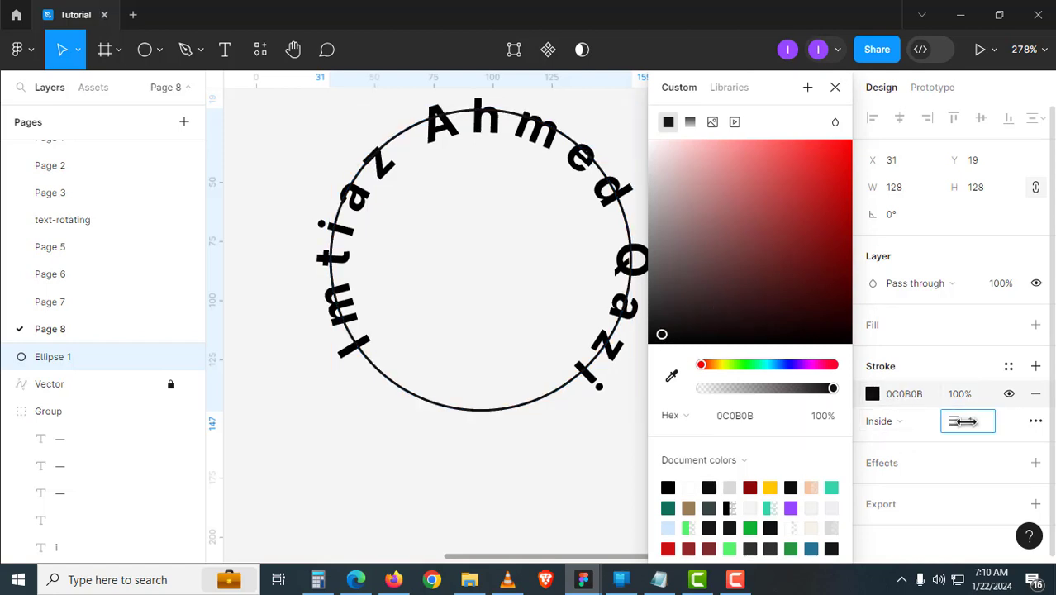
{"action": "mouse_move", "coordinate": [955, 423]}
{"action": "left_mouse_down"}
{"action": "mouse_move", "coordinate": [969, 422]}
{"action": "mouse_move", "coordinate": [959, 422]}
{"action": "left_mouse_up"}
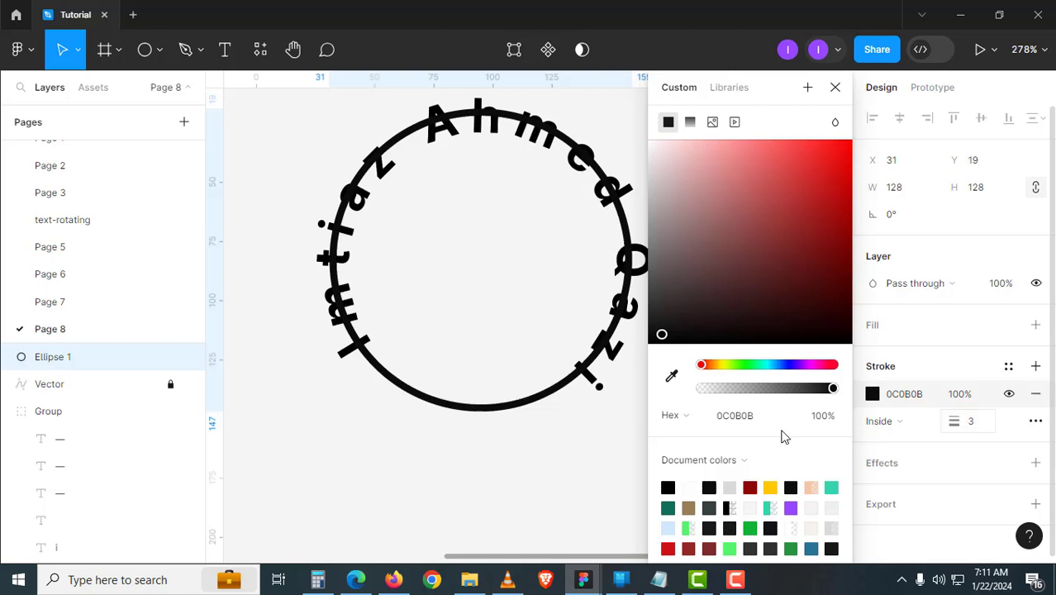
{"action": "left_click", "coordinate": [581, 485]}
- Resize the ring to 130×130 and zoom out to show both circles
{"action": "left_click", "coordinate": [577, 388]}
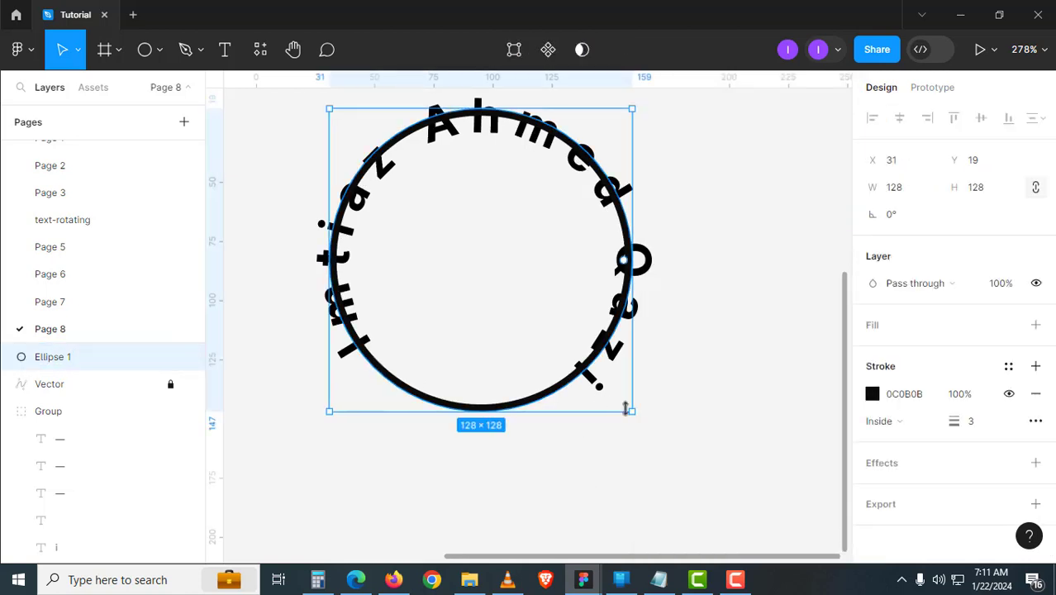
{"action": "left_click_drag", "start_coordinate": [633, 412], "coordinate": [639, 418]}
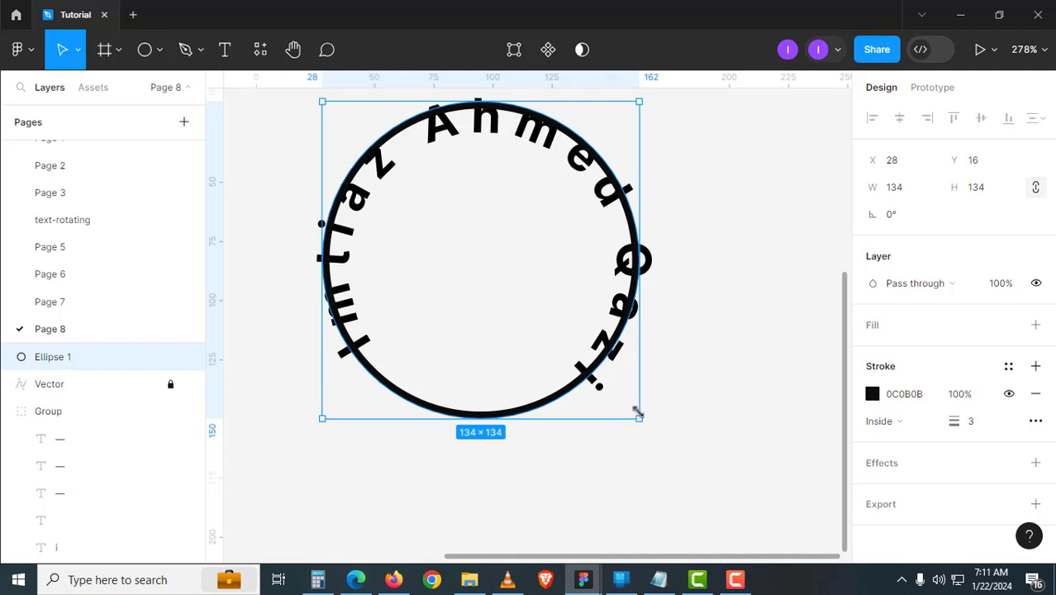
{"action": "left_click_drag", "start_coordinate": [638, 405], "coordinate": [634, 399]}
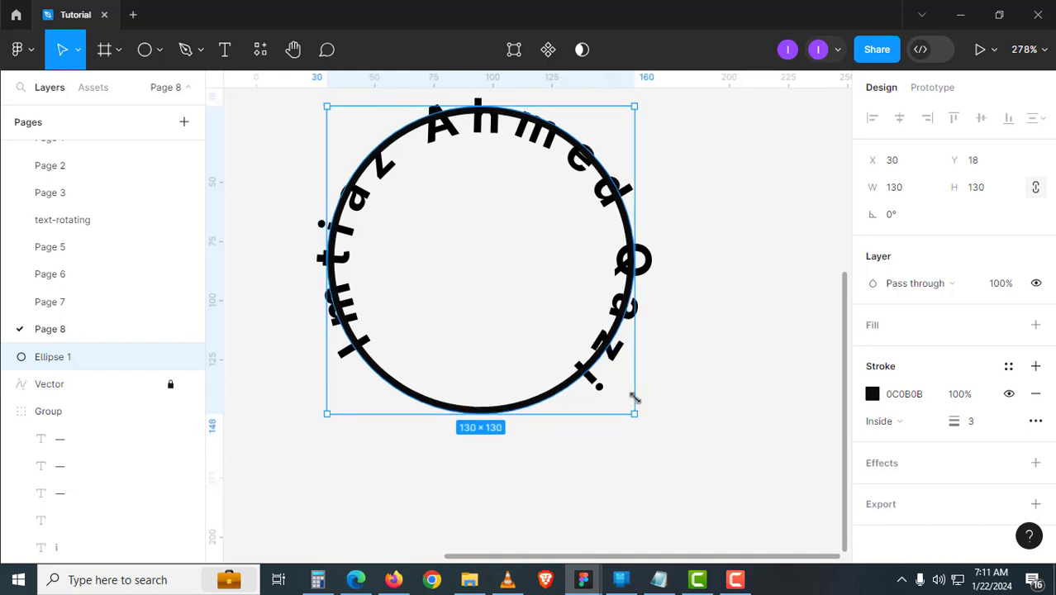
{"action": "left_click", "coordinate": [697, 413]}
{"action": "left_click_drag", "start_coordinate": [633, 455], "coordinate": [690, 421]}
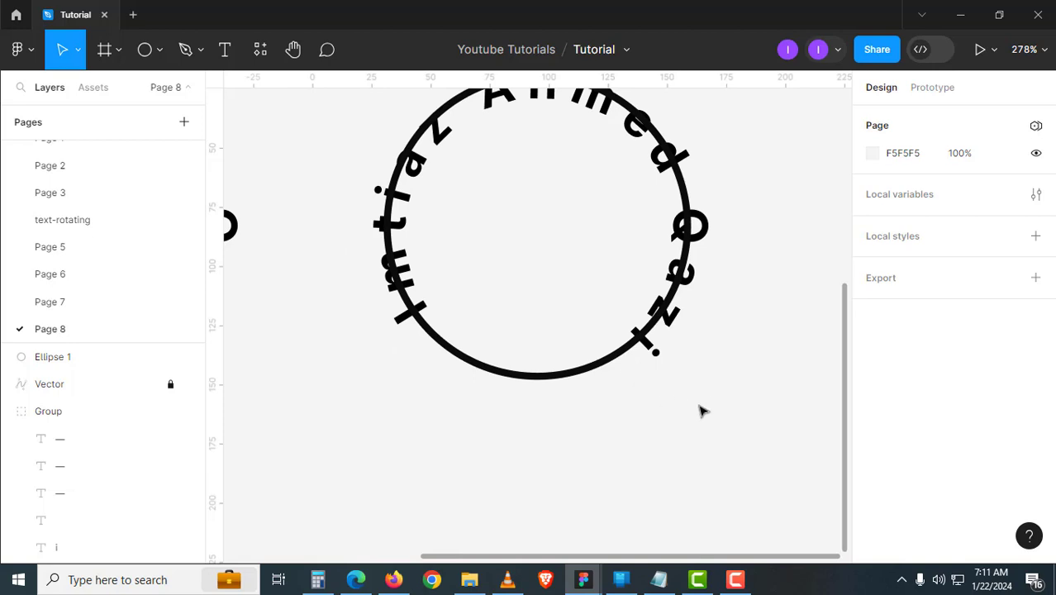
{"action": "key", "text": "shift+1"}
- Place a duplicate of the ring below the original
{"action": "left_click_drag", "start_coordinate": [695, 519], "coordinate": [476, 268]}
{"action": "scroll", "coordinate": [513, 330], "scroll_direction": "down", "scroll_amount": 3}
{"action": "left_click_drag", "start_coordinate": [534, 170], "coordinate": [501, 385]}
{"action": "left_click", "coordinate": [606, 337]}
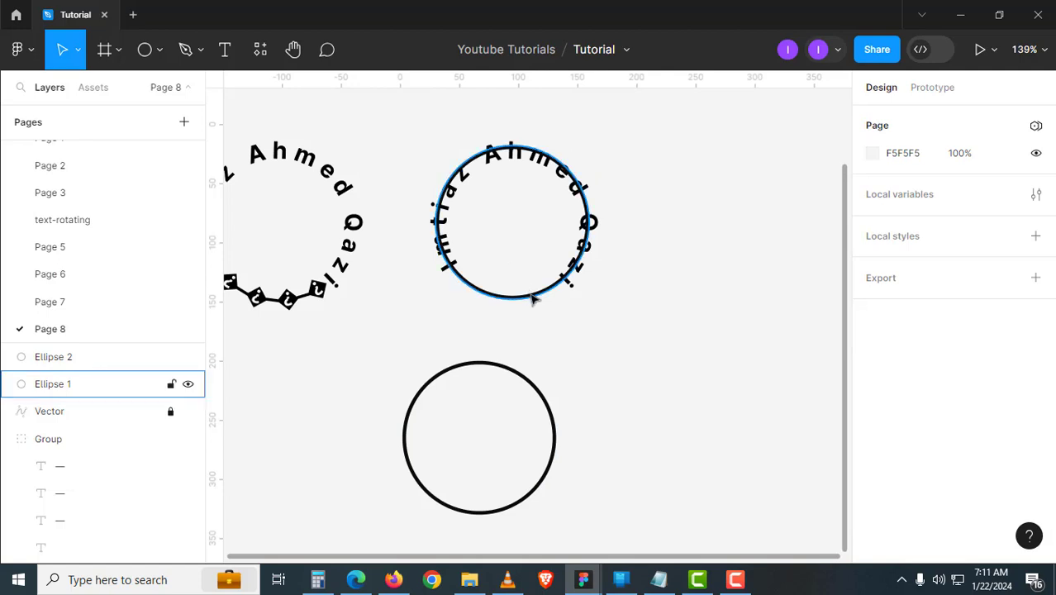
- Set Ellipse 1's stroke weight to 4
{"action": "left_click", "coordinate": [531, 297]}
{"action": "scroll", "coordinate": [532, 297], "scroll_direction": "up", "scroll_amount": 5}
{"action": "left_click", "coordinate": [984, 435]}
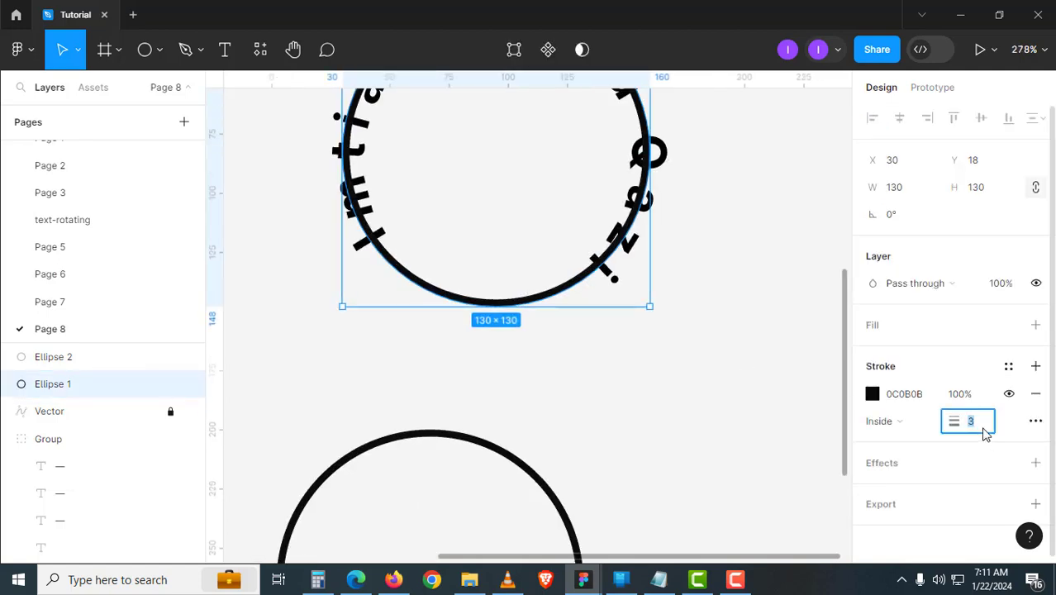
{"action": "type", "text": "5"}
{"action": "key", "text": "Return"}
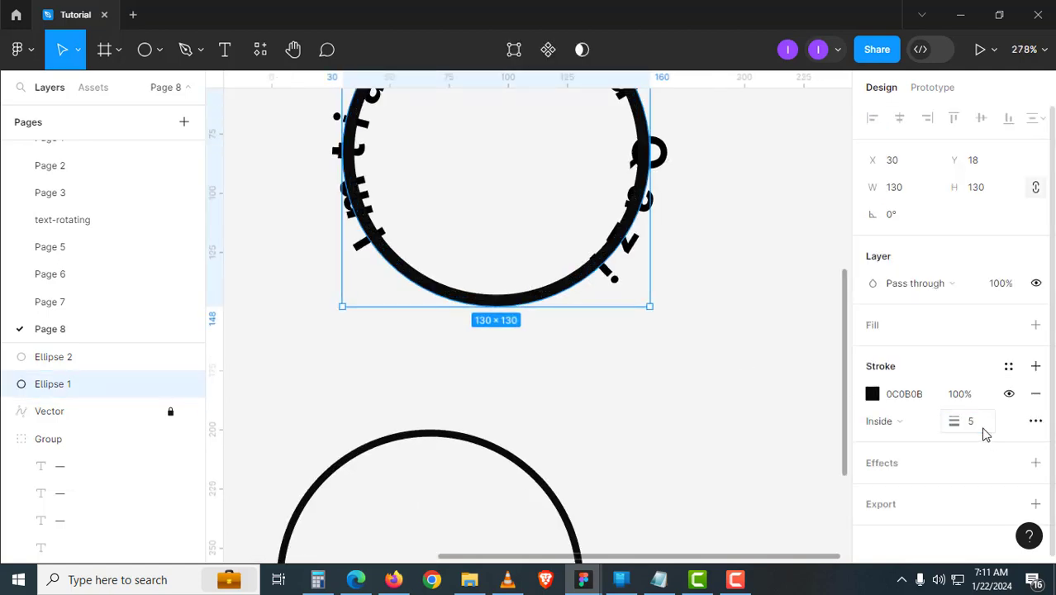
{"action": "left_click", "coordinate": [984, 435]}
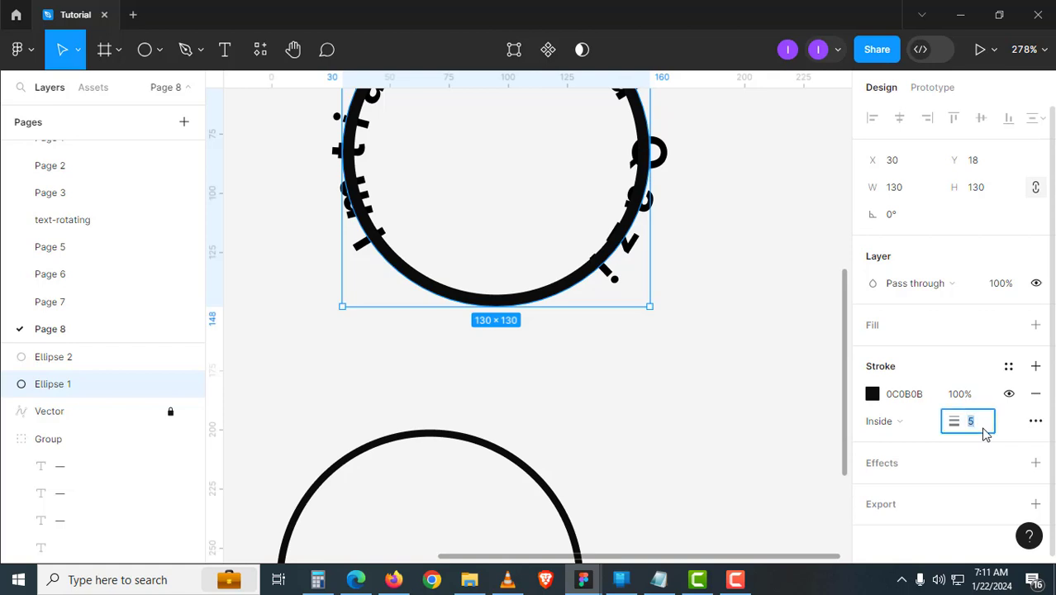
{"action": "type", "text": "4"}
{"action": "key", "text": "Return"}
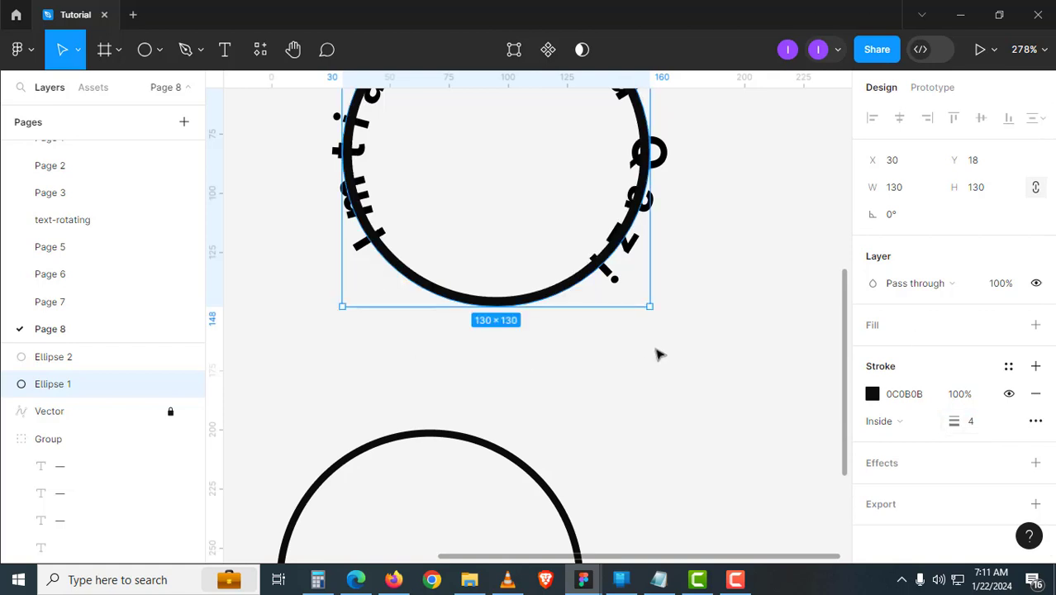
- Resize the ring to about 132×132
{"action": "left_click_drag", "start_coordinate": [650, 308], "coordinate": [653, 312]}
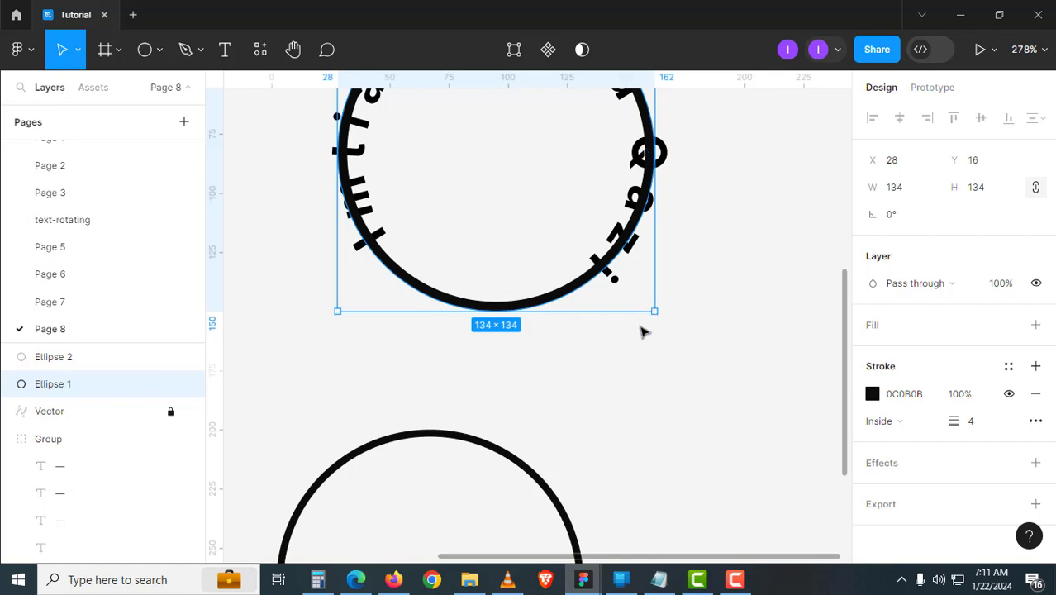
{"action": "scroll", "coordinate": [643, 331], "scroll_direction": "up", "scroll_amount": 3}
{"action": "scroll", "coordinate": [653, 339], "scroll_direction": "up", "scroll_amount": 1}
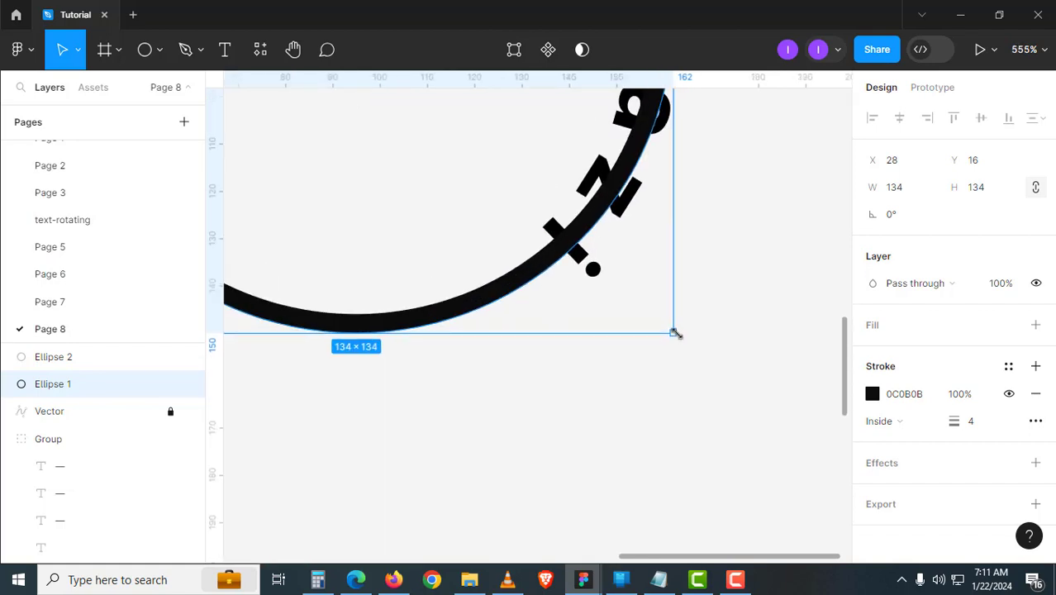
{"action": "mouse_move", "coordinate": [671, 328]}
{"action": "left_mouse_down"}
{"action": "mouse_move", "coordinate": [668, 320]}
{"action": "mouse_move", "coordinate": [674, 327]}
{"action": "left_mouse_up"}
{"action": "left_click", "coordinate": [653, 371]}
- Outline the black ring's stroke into the 'Ellipse 1 (Stroke)' shape
{"action": "scroll", "coordinate": [495, 318], "scroll_direction": "down", "scroll_amount": 6}
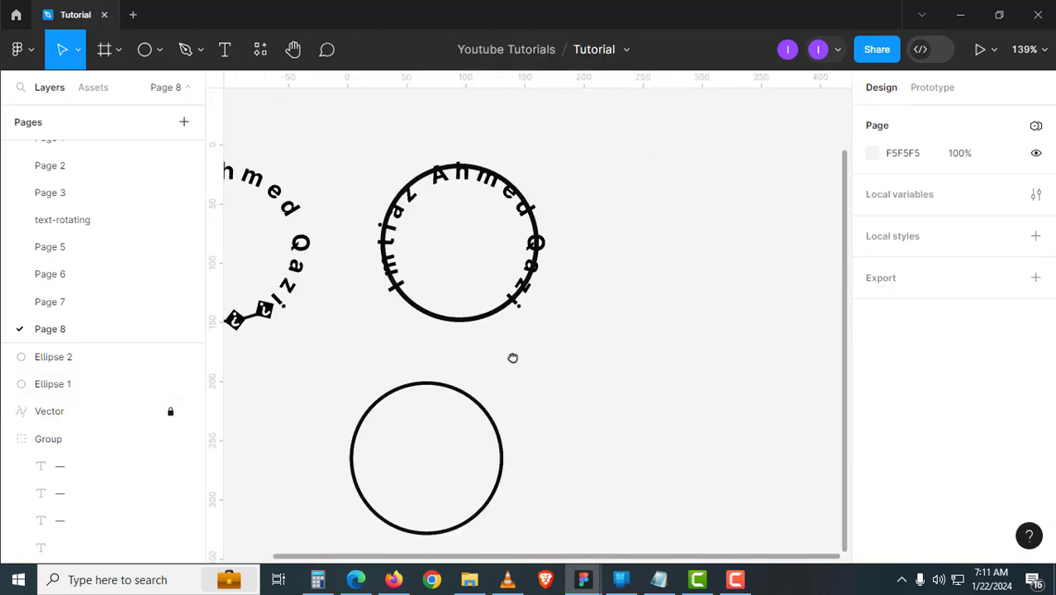
{"action": "left_click_drag", "start_coordinate": [514, 358], "coordinate": [533, 379]}
{"action": "left_click", "coordinate": [524, 364]}
{"action": "scroll", "coordinate": [516, 372], "scroll_direction": "up", "scroll_amount": 3}
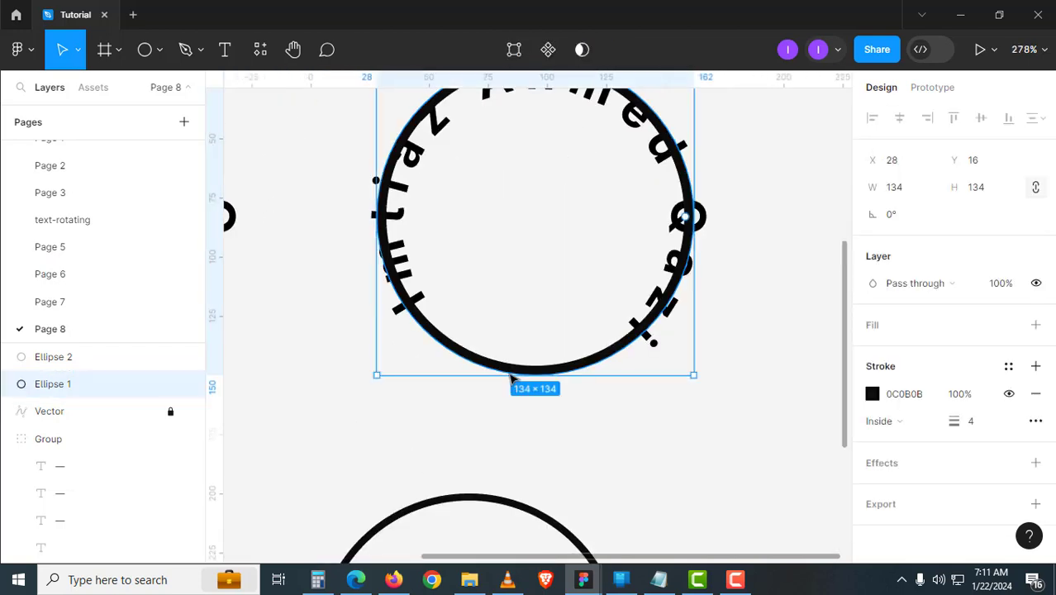
{"action": "right_click", "coordinate": [507, 371]}
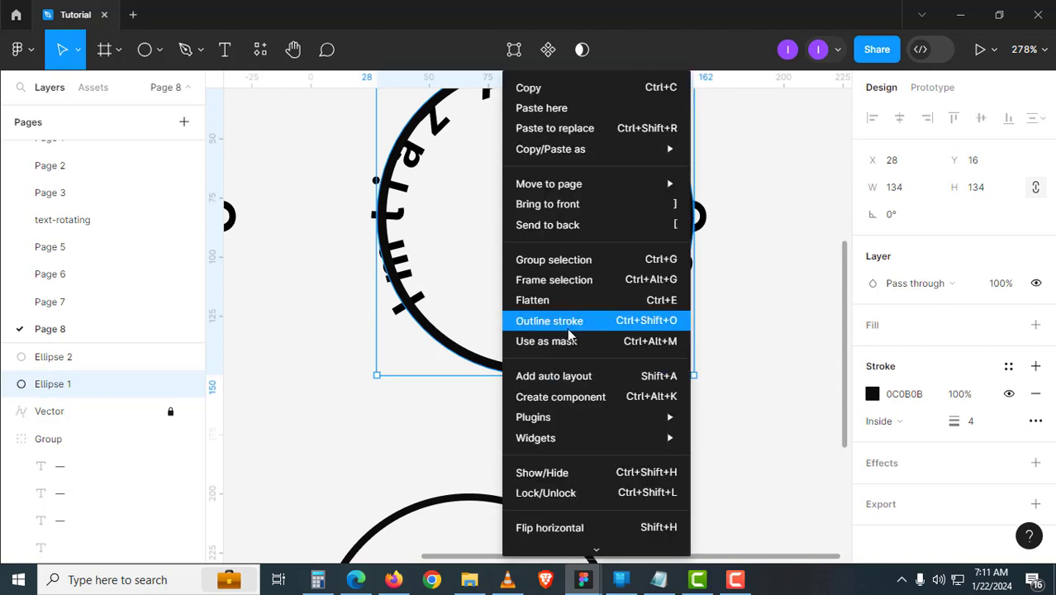
{"action": "left_click", "coordinate": [545, 322]}
{"action": "key", "text": "Escape"}
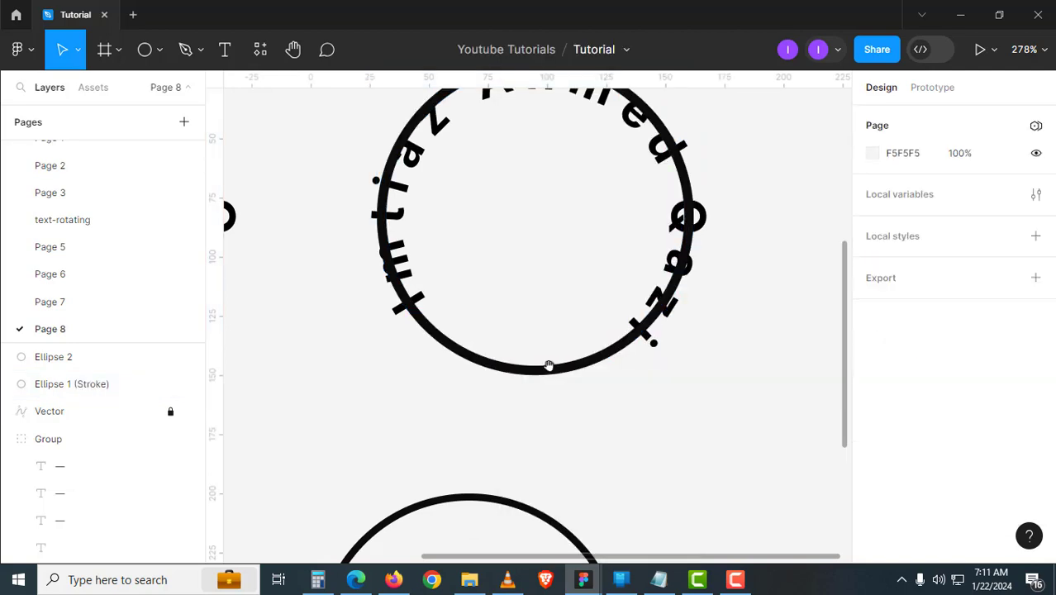
{"action": "scroll", "coordinate": [579, 372], "scroll_direction": "up", "scroll_amount": 4}
{"action": "left_click", "coordinate": [604, 350]}
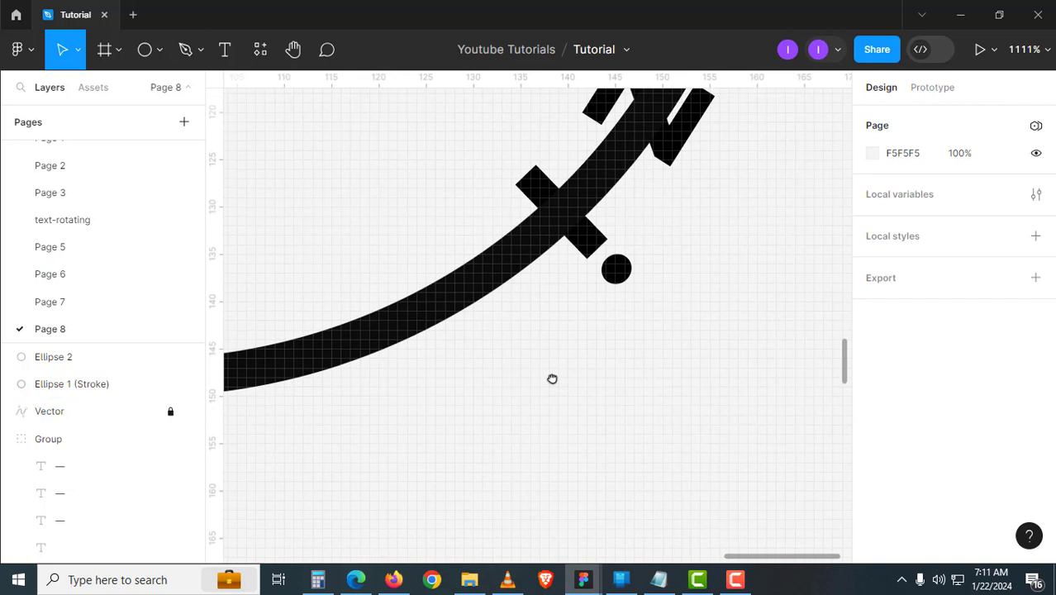
- Draw a closed pen path from the circle's centre out past the ring's lower right
{"action": "key", "text": "p"}
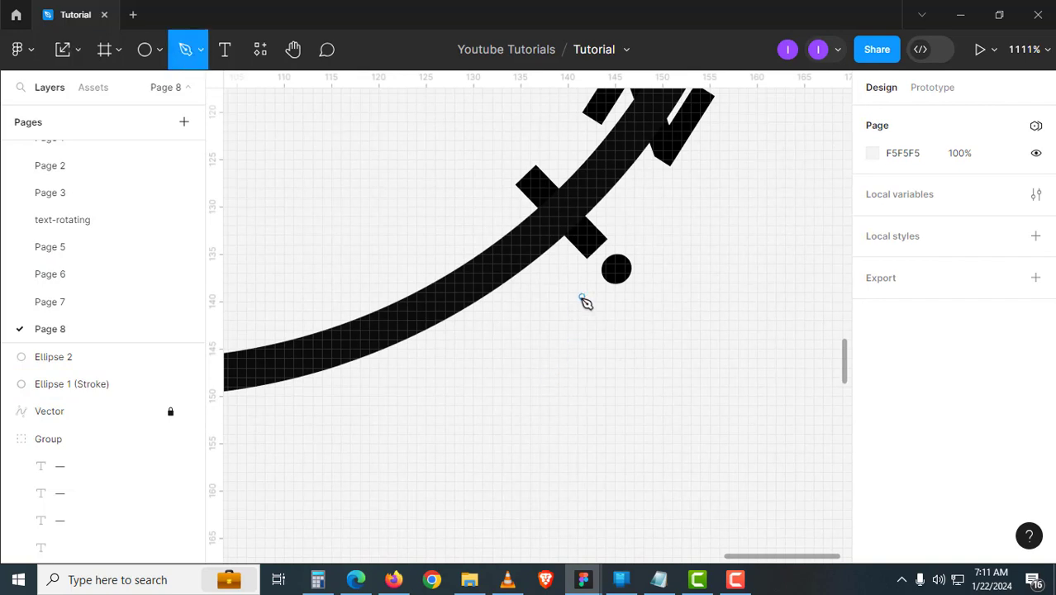
{"action": "left_click", "coordinate": [585, 302]}
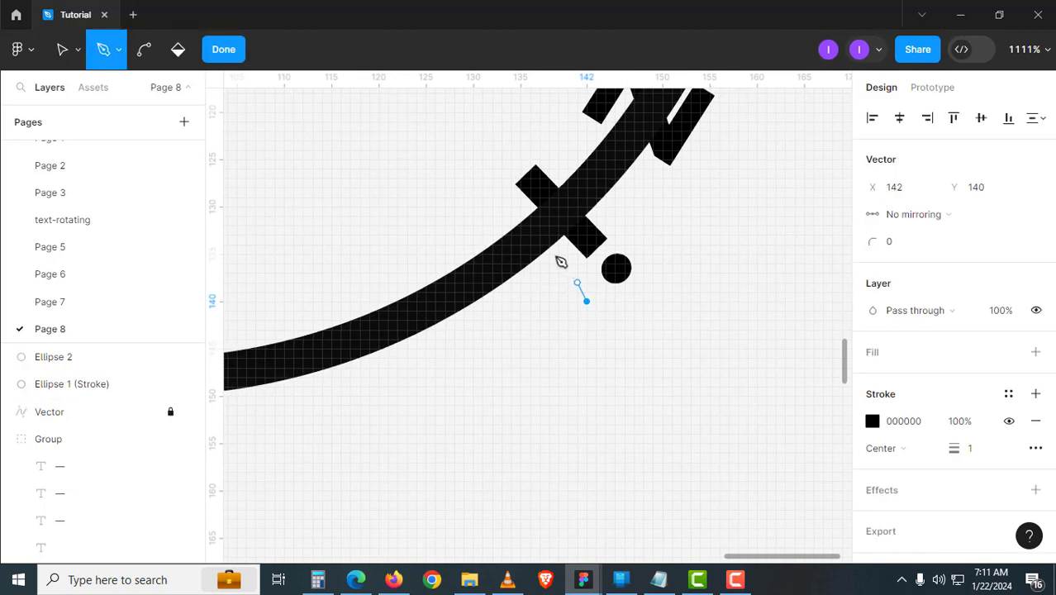
{"action": "left_click", "coordinate": [467, 185], "text": "ctrl+alt"}
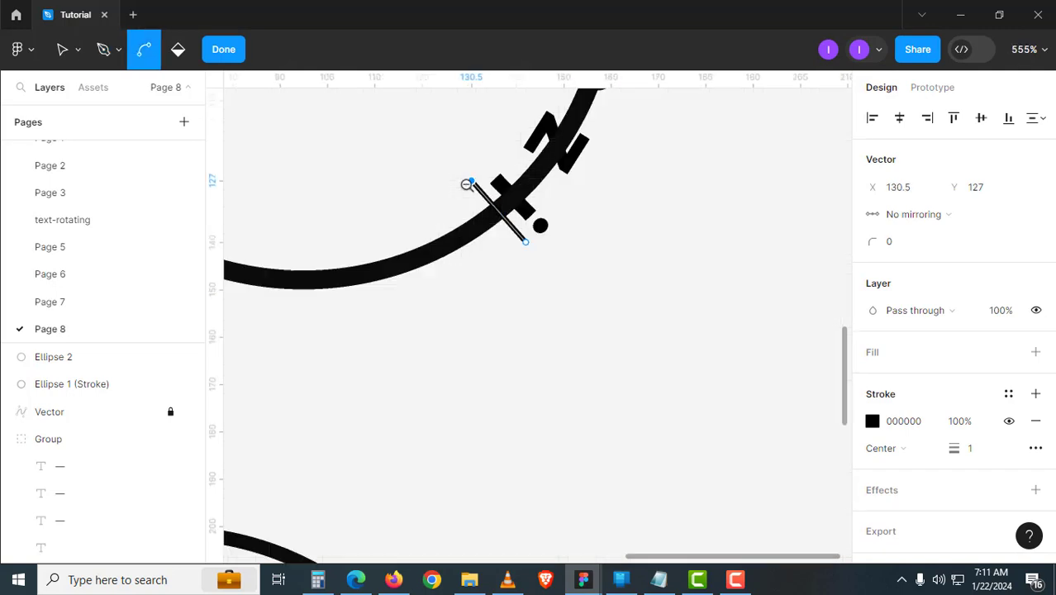
{"action": "left_click", "coordinate": [466, 185], "text": "ctrl+alt"}
{"action": "left_click_drag", "start_coordinate": [453, 266], "coordinate": [609, 398]}
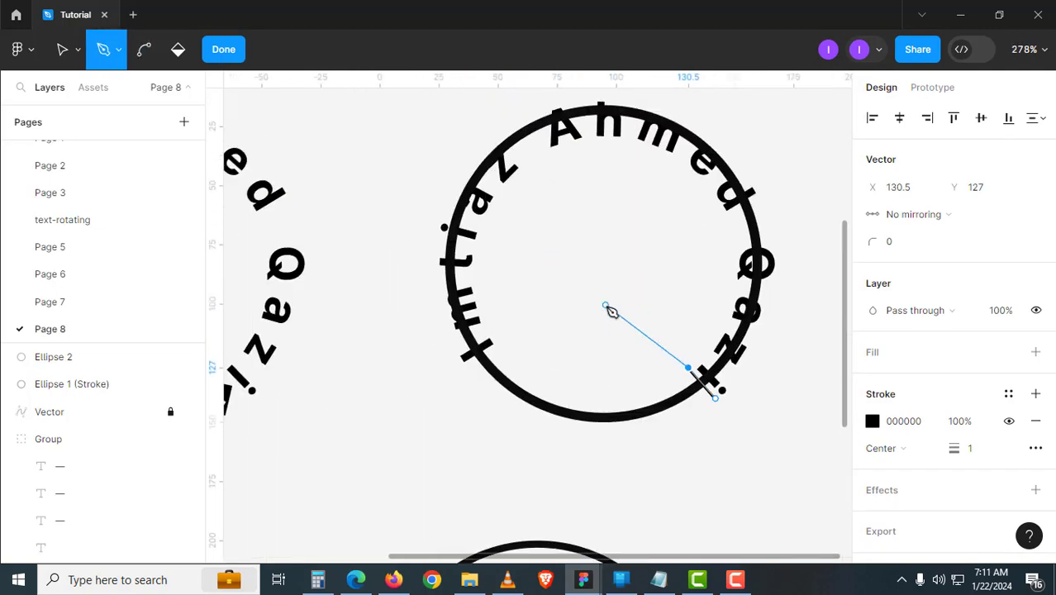
{"action": "left_click", "coordinate": [602, 304]}
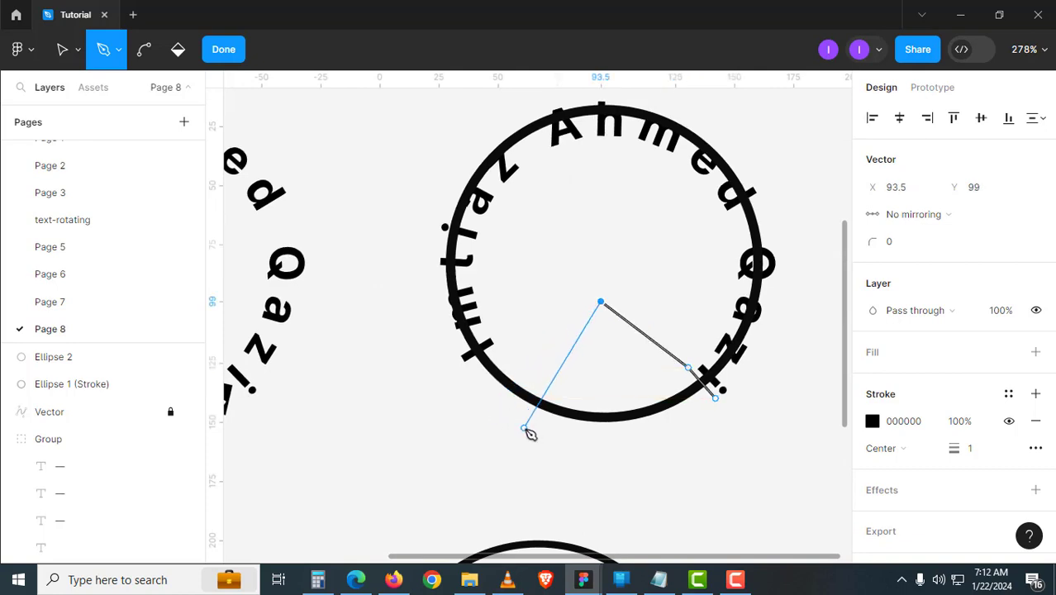
{"action": "left_click", "coordinate": [581, 367]}
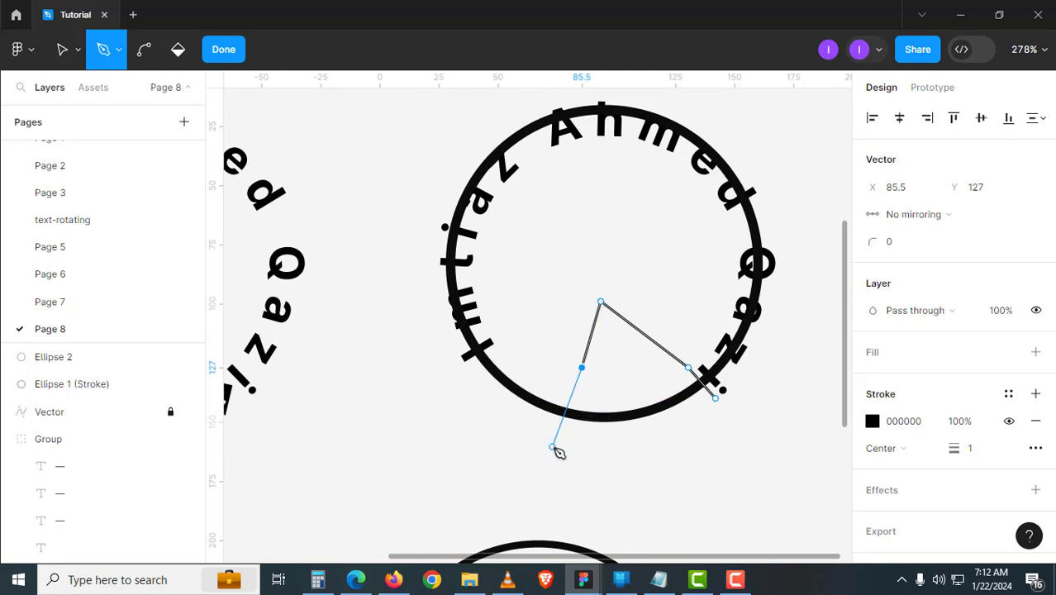
{"action": "left_click", "coordinate": [552, 447]}
{"action": "left_click", "coordinate": [720, 492]}
{"action": "left_click", "coordinate": [716, 399]}
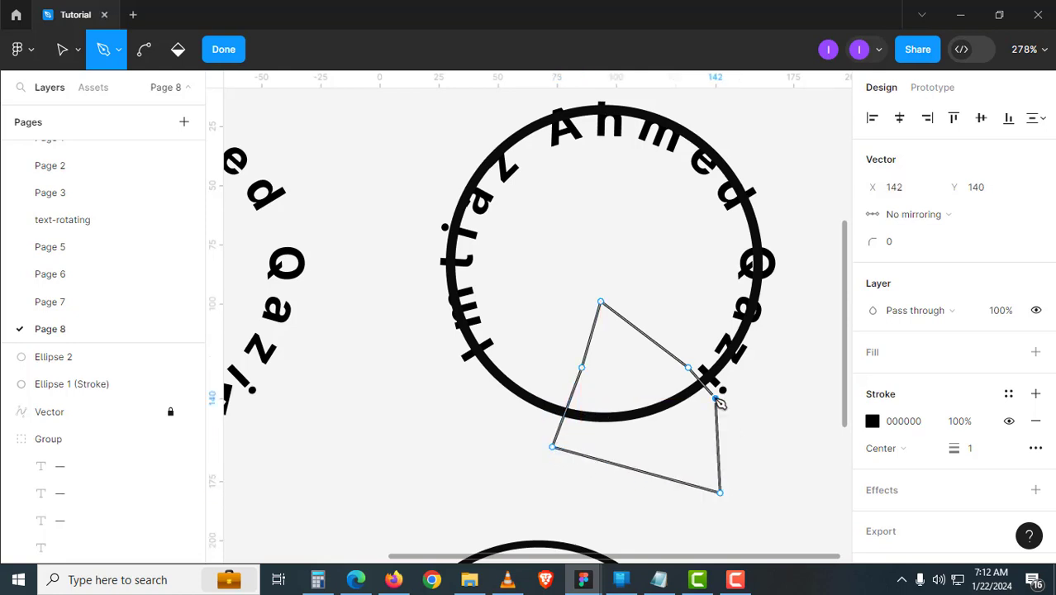
{"action": "left_click", "coordinate": [223, 49]}
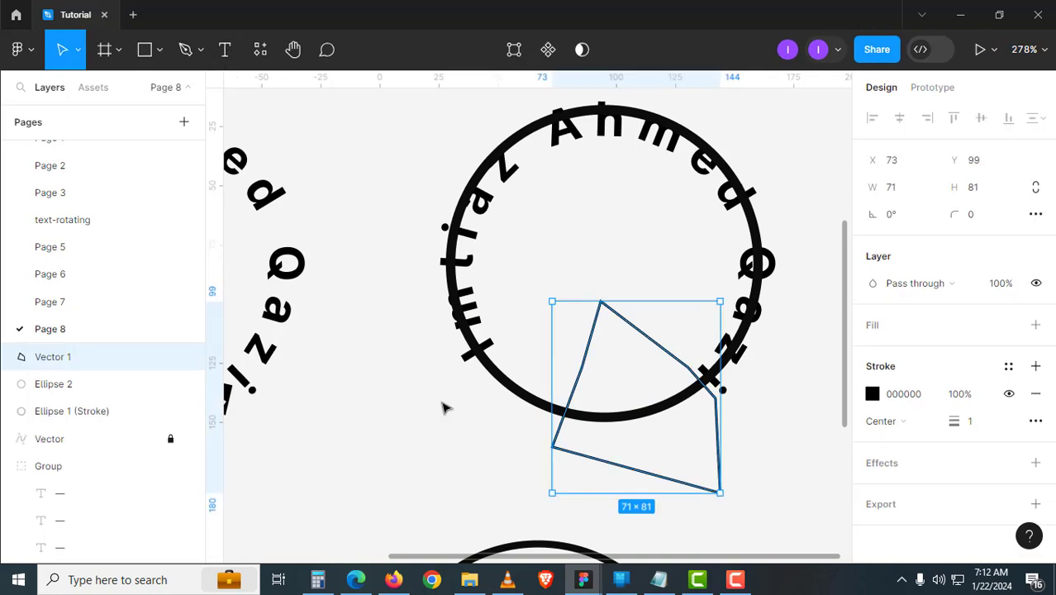
- Fill the new wedge with solid black and nudge it slightly left
{"action": "key", "text": "shift+x"}
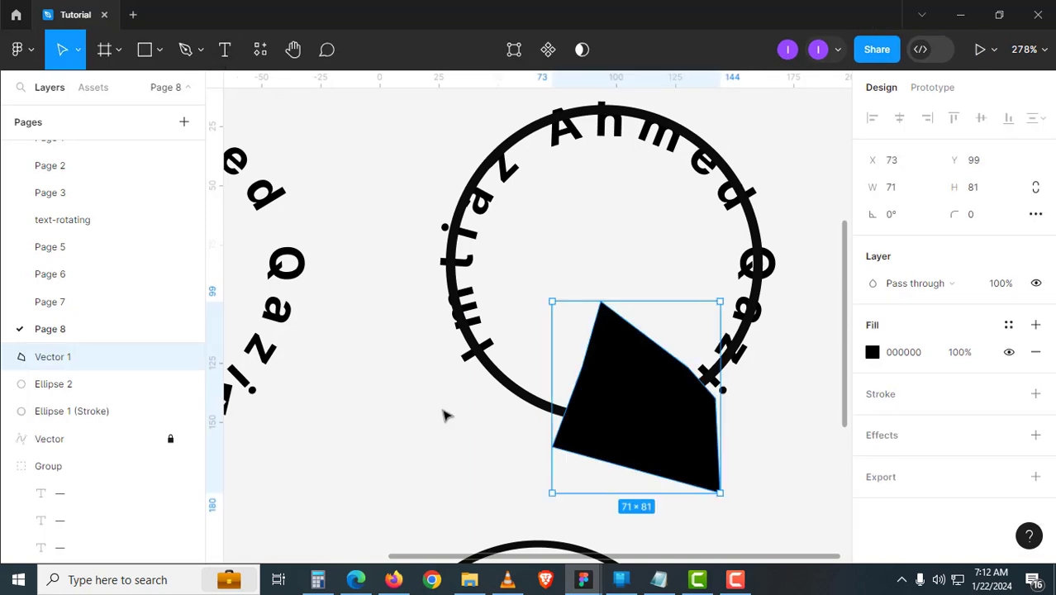
{"action": "left_click", "coordinate": [442, 407]}
{"action": "left_click", "coordinate": [594, 429]}
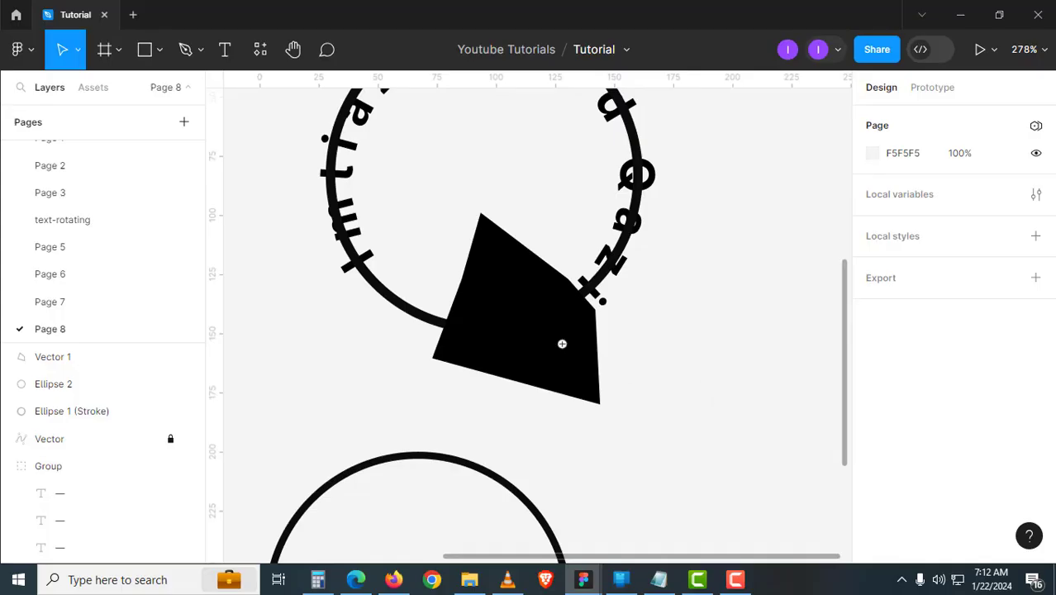
{"action": "left_click", "coordinate": [562, 344]}
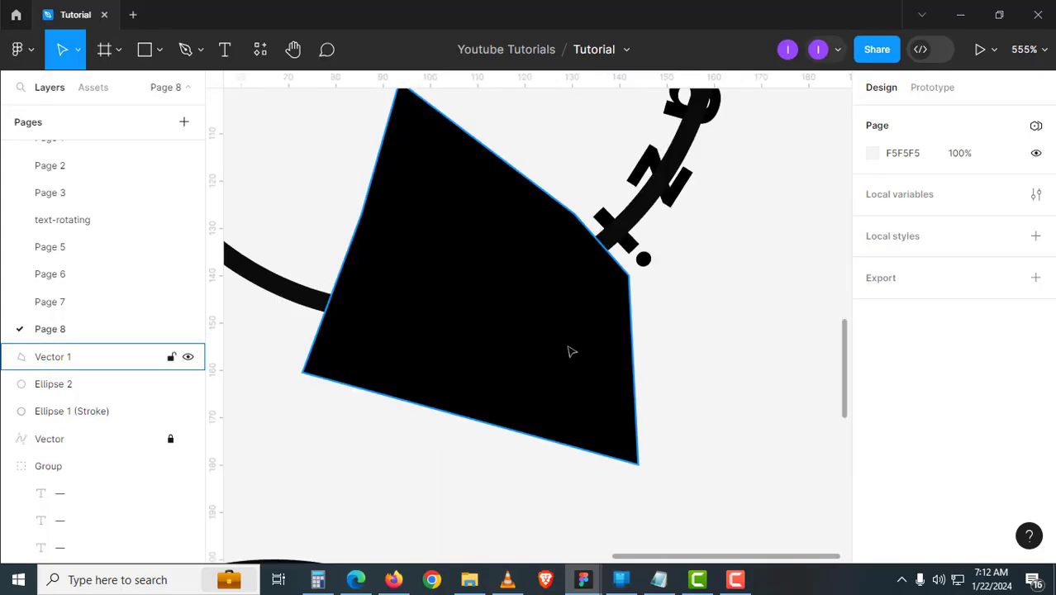
{"action": "left_click", "coordinate": [570, 349]}
{"action": "mouse_move", "coordinate": [570, 348]}
{"action": "left_mouse_down"}
{"action": "mouse_move", "coordinate": [558, 361]}
{"action": "mouse_move", "coordinate": [556, 352]}
{"action": "left_mouse_up"}
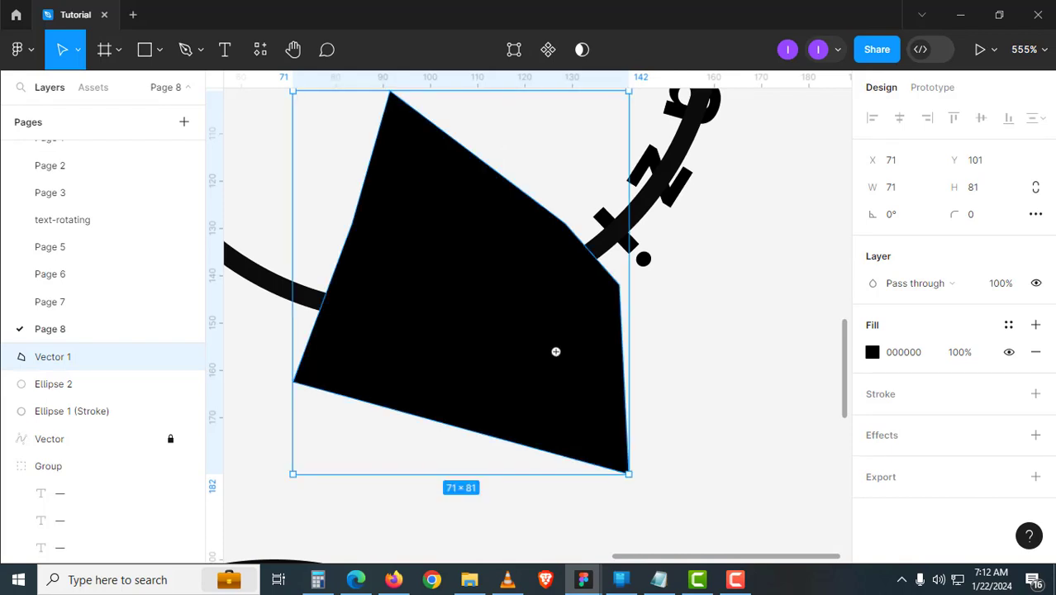
{"action": "scroll", "coordinate": [555, 352], "scroll_direction": "down", "scroll_amount": 5}
{"action": "left_click", "coordinate": [510, 363]}
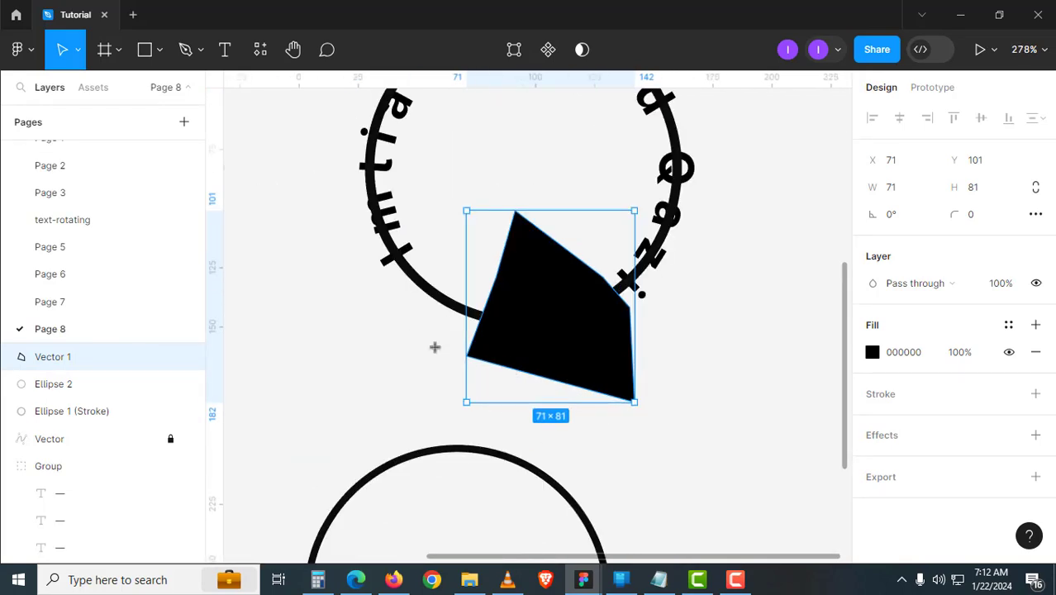
- Move the wedge's lower-left vertex right and down to reshape it
{"action": "key", "text": "f"}
{"action": "key", "text": "Return"}
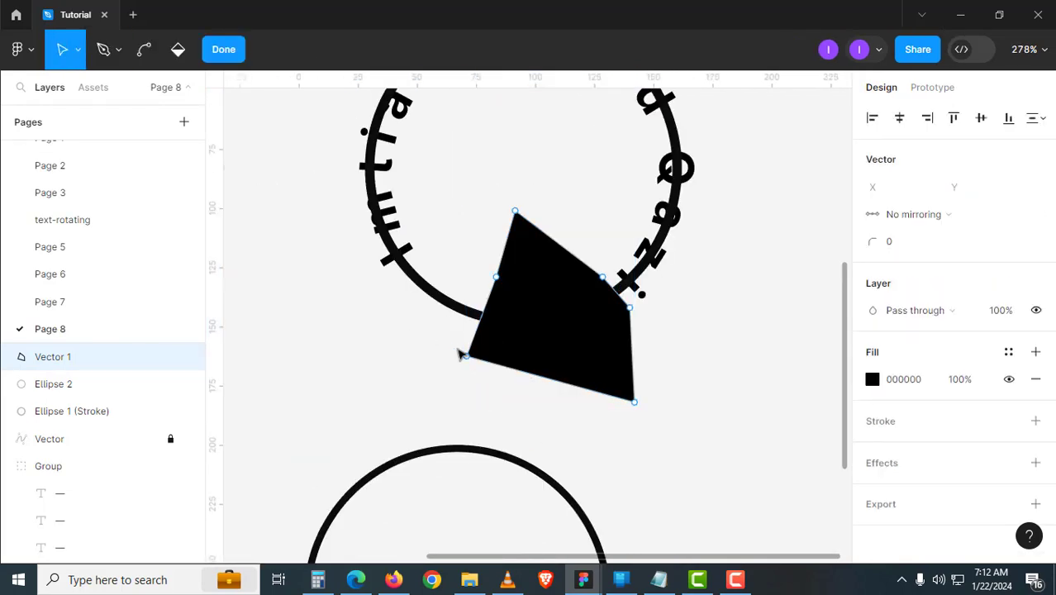
{"action": "left_click", "coordinate": [467, 356]}
{"action": "left_click_drag", "start_coordinate": [467, 356], "coordinate": [482, 371]}
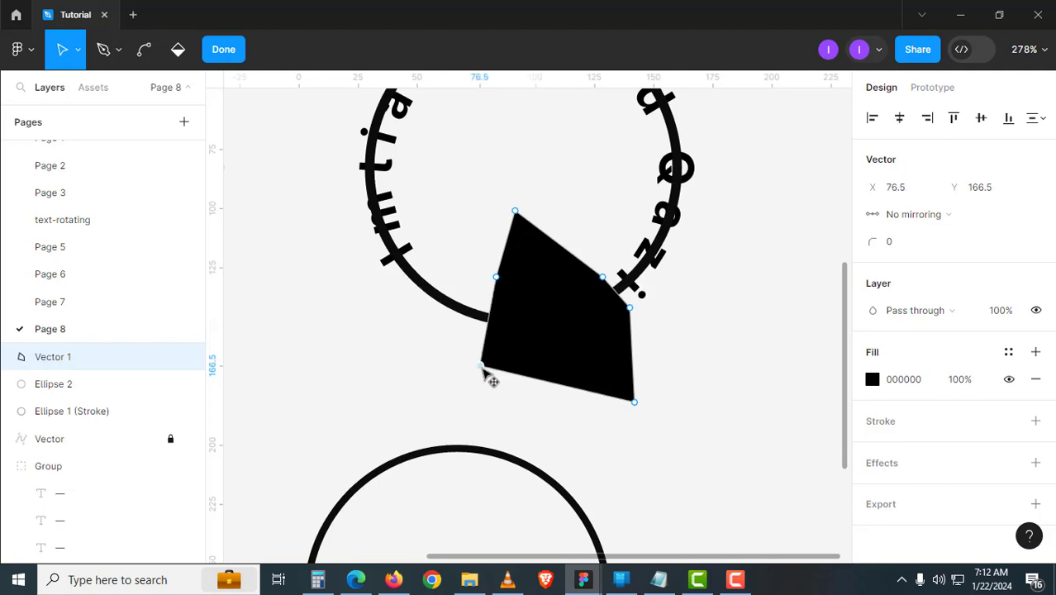
{"action": "left_click", "coordinate": [236, 58]}
{"action": "left_click", "coordinate": [382, 411]}
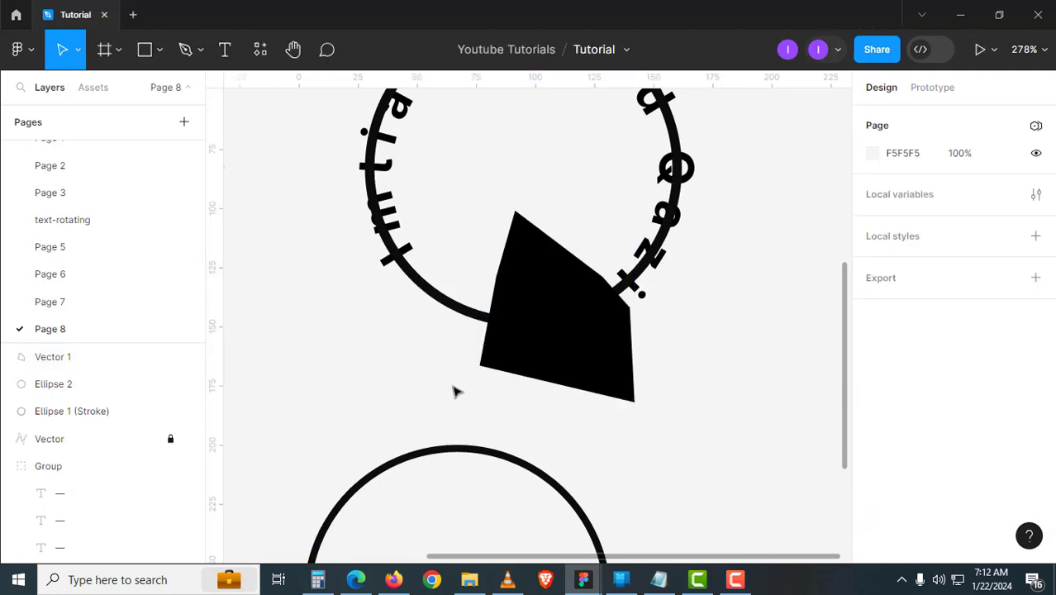
- Intersect the black wedge with the outlined ring so only the short arc inside the wedge remains
{"action": "left_click", "coordinate": [517, 364]}
{"action": "left_click", "coordinate": [453, 315], "text": "shift"}
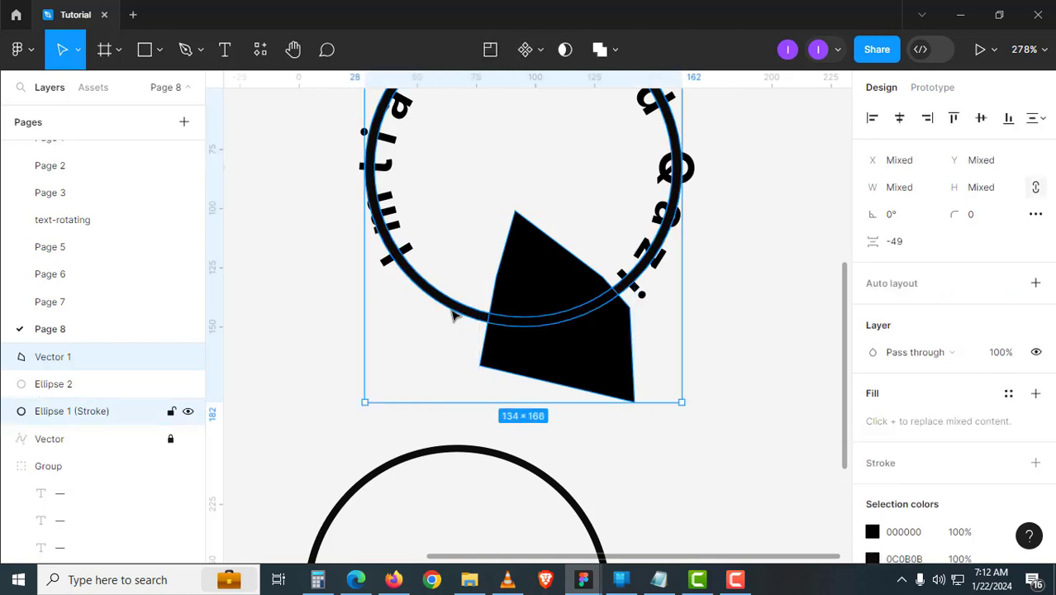
{"action": "left_click", "coordinate": [612, 60]}
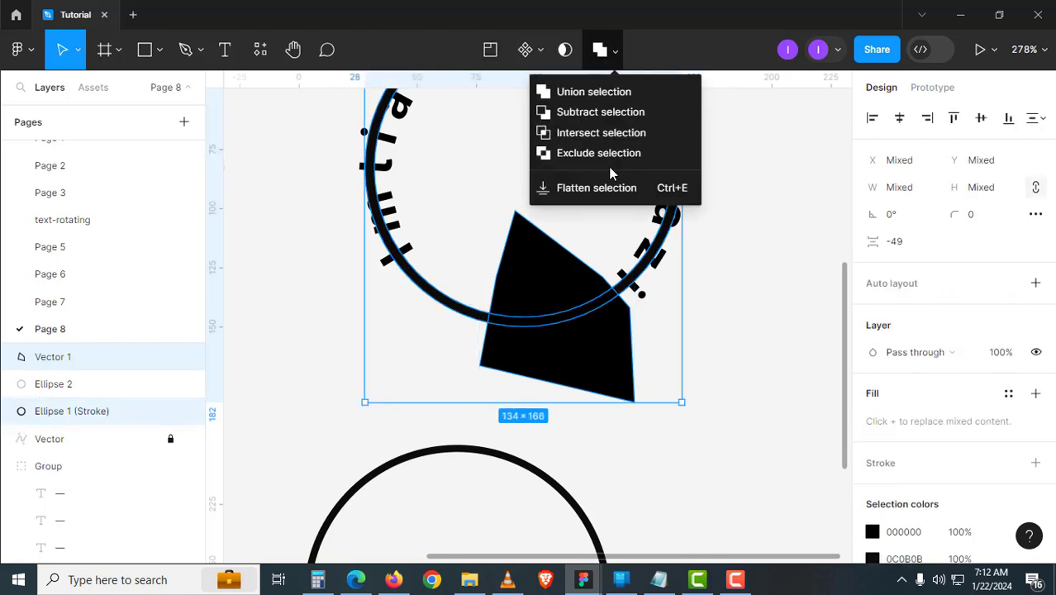
{"action": "left_click", "coordinate": [620, 137]}
{"action": "left_click", "coordinate": [714, 401]}
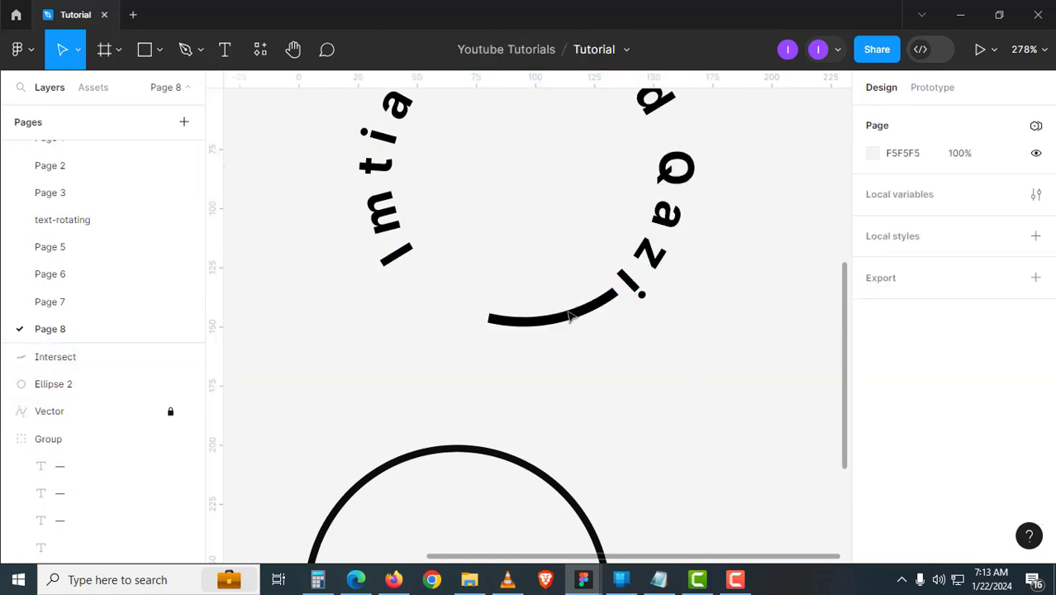
{"action": "left_click_drag", "start_coordinate": [437, 314], "coordinate": [445, 315]}
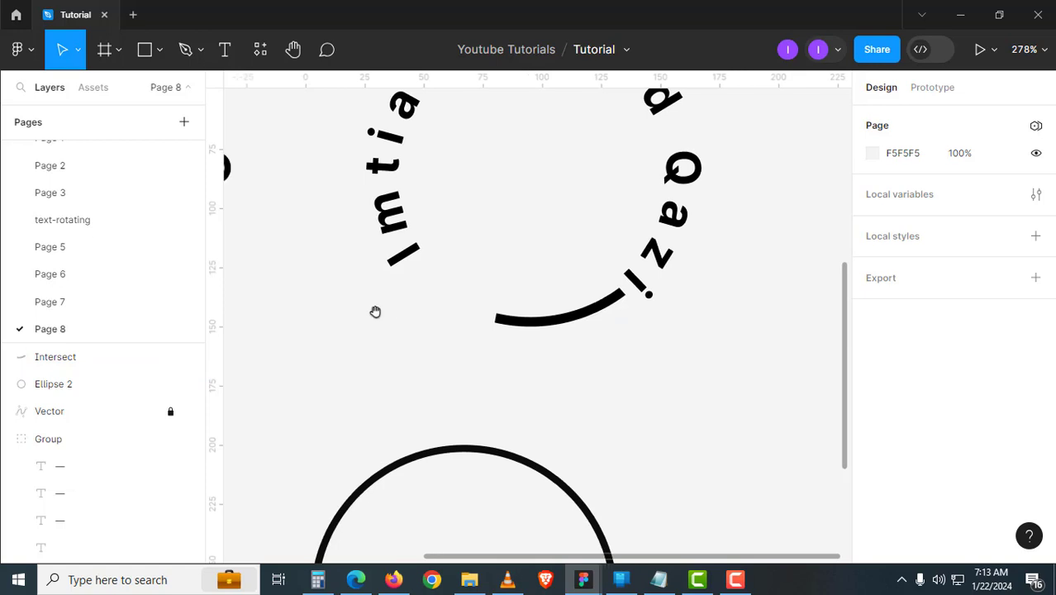
- Launch the SVG Repo plugin and search its icons for 'heart'
{"action": "left_click", "coordinate": [260, 63]}
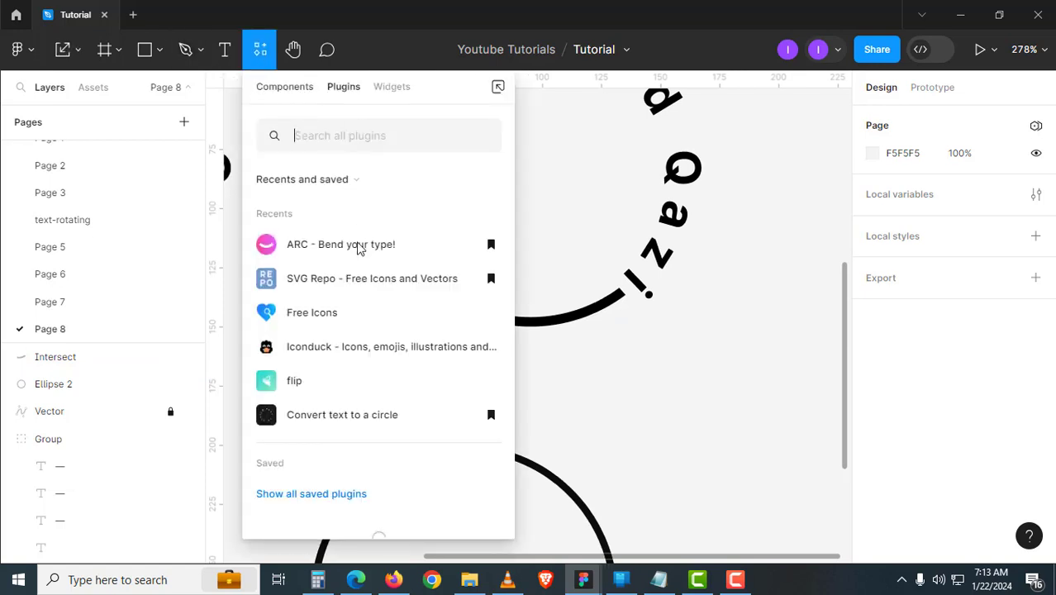
{"action": "left_click", "coordinate": [319, 282]}
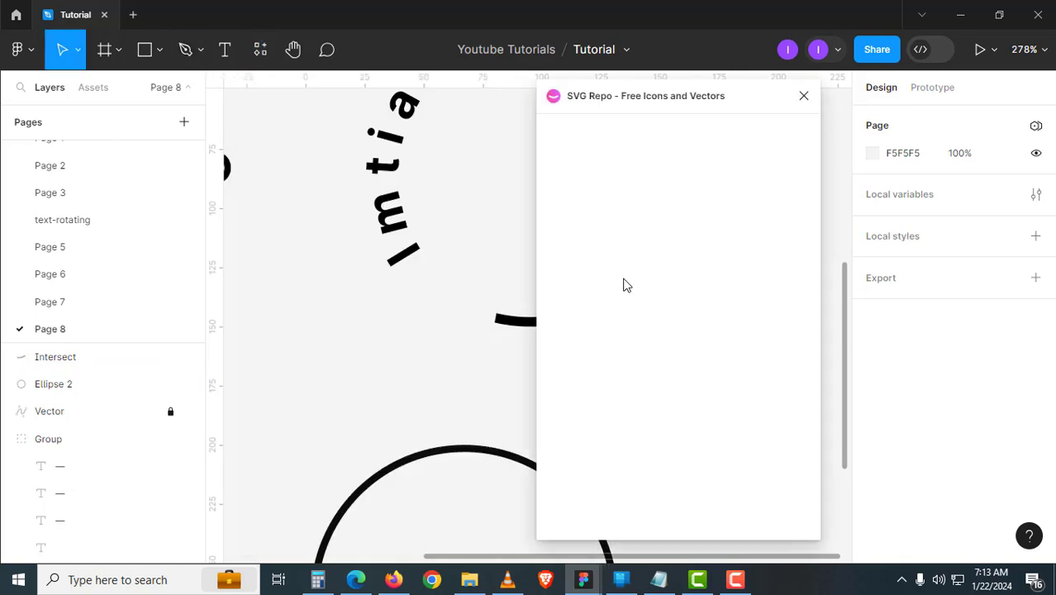
{"action": "left_click", "coordinate": [625, 183]}
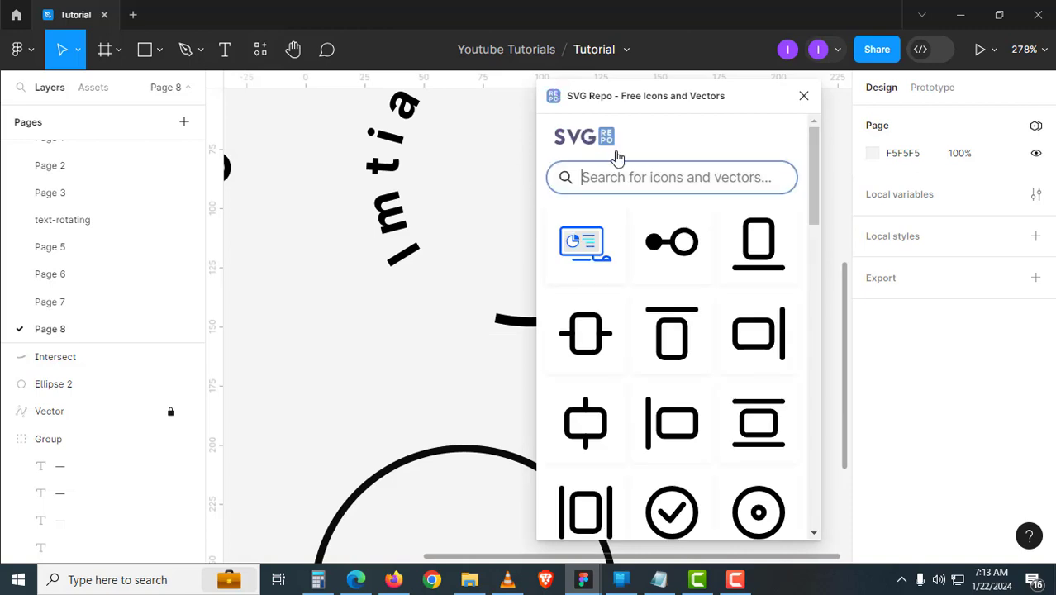
{"action": "type", "text": "hea"}
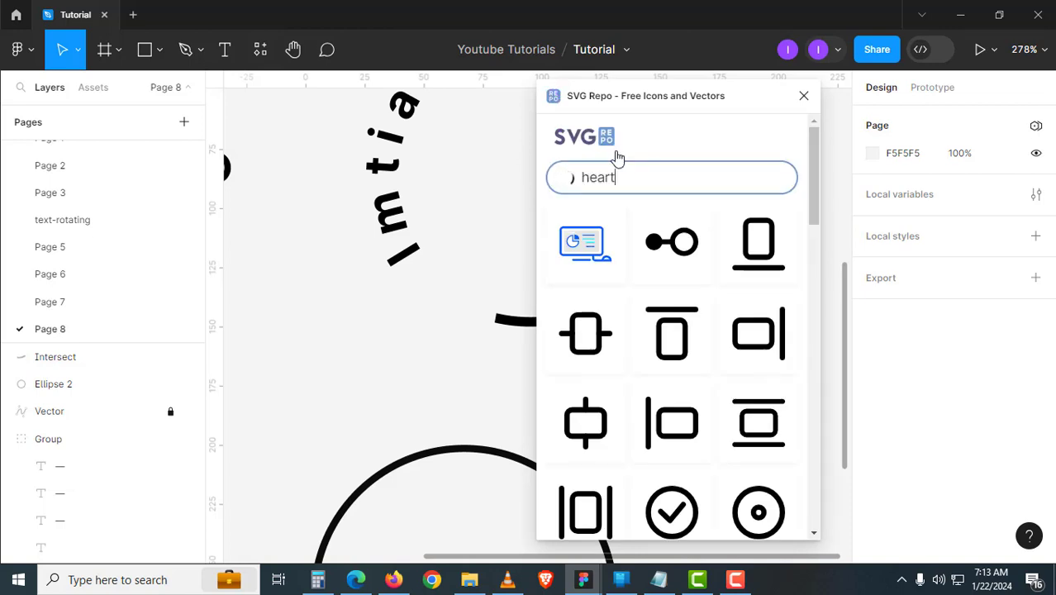
{"action": "type", "text": "rt"}
{"action": "left_click", "coordinate": [620, 206]}
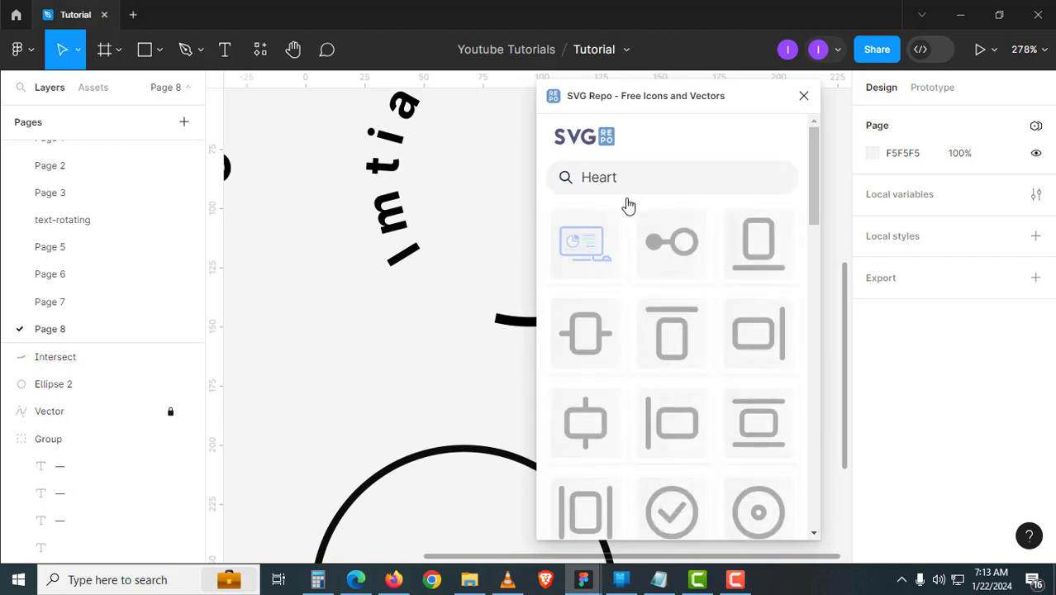
- Insert the solid navy heart icon and place it down and left beside the ring
{"action": "scroll", "coordinate": [691, 335], "scroll_direction": "down", "scroll_amount": 6}
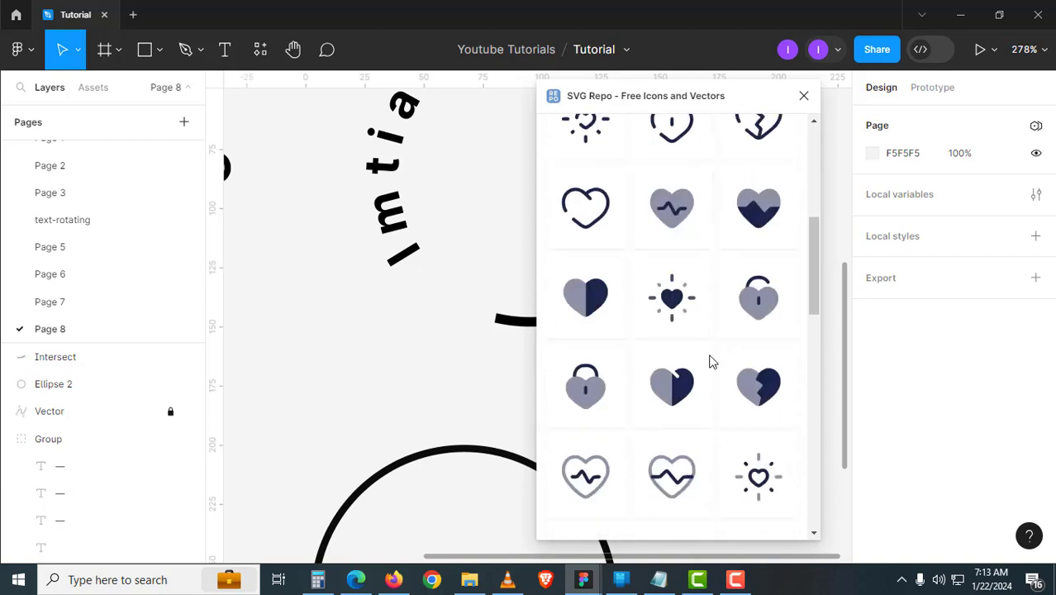
{"action": "scroll", "coordinate": [711, 361], "scroll_direction": "up", "scroll_amount": 2}
{"action": "scroll", "coordinate": [711, 361], "scroll_direction": "down", "scroll_amount": 4}
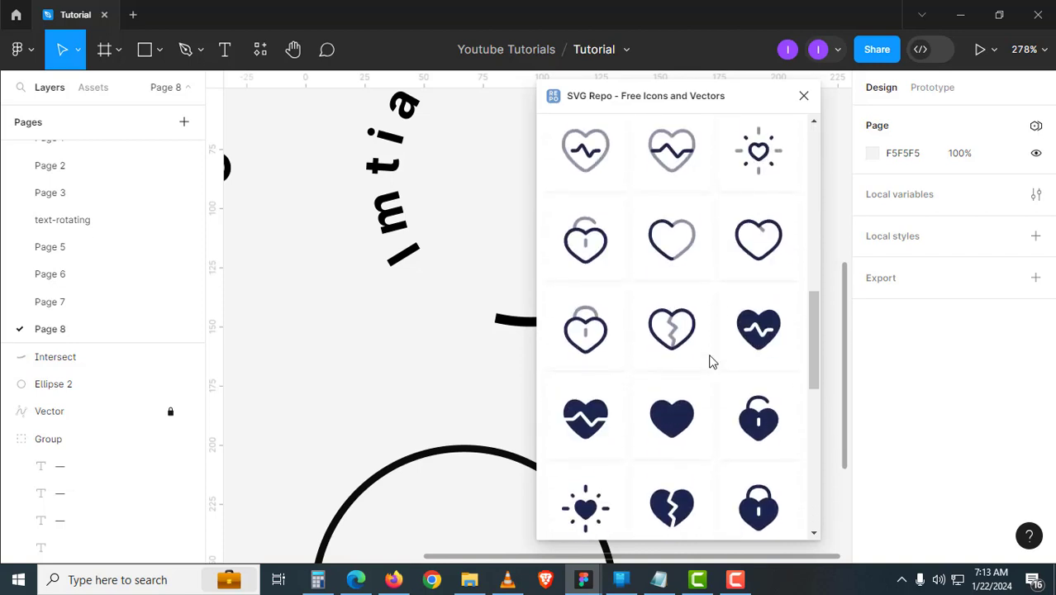
{"action": "left_click_drag", "start_coordinate": [680, 432], "coordinate": [345, 370]}
{"action": "left_click_drag", "start_coordinate": [505, 314], "coordinate": [342, 376]}
- Close the plugin, make the heart frame a component and place an instance nearby
{"action": "left_click", "coordinate": [803, 96]}
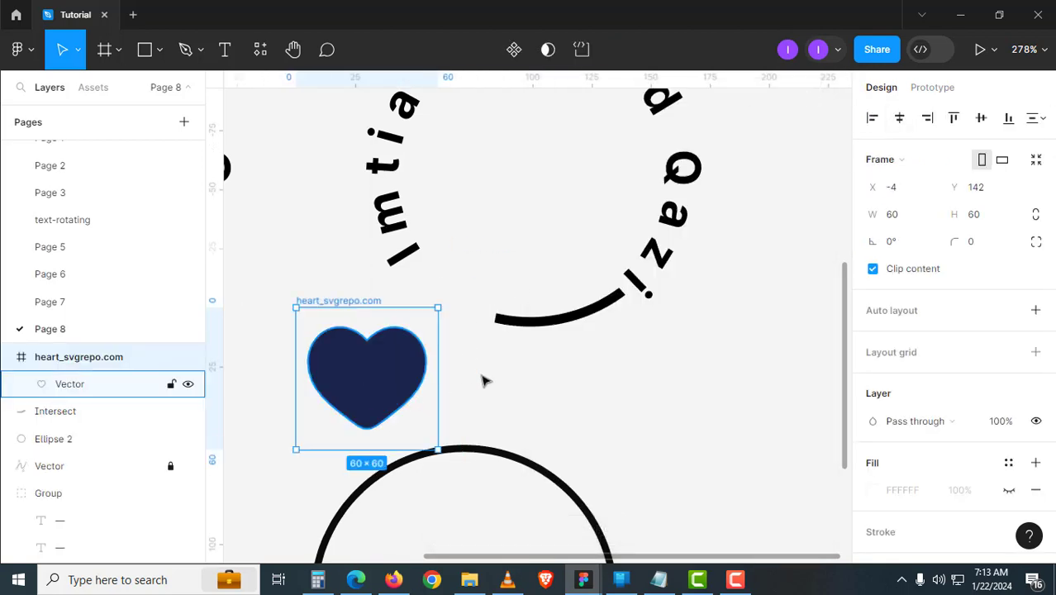
{"action": "left_click_drag", "start_coordinate": [467, 378], "coordinate": [537, 334]}
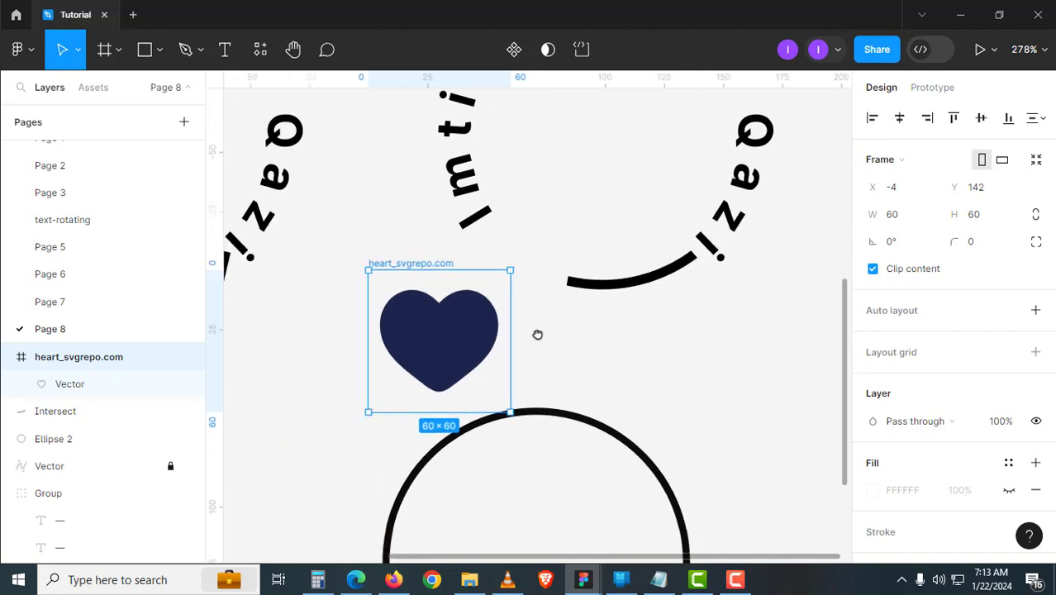
{"action": "left_click", "coordinate": [514, 50]}
{"action": "key", "text": "Escape"}
{"action": "mouse_move", "coordinate": [405, 263]}
{"action": "left_mouse_down"}
{"action": "mouse_move", "coordinate": [834, 390]}
{"action": "mouse_move", "coordinate": [389, 267]}
{"action": "left_mouse_up"}
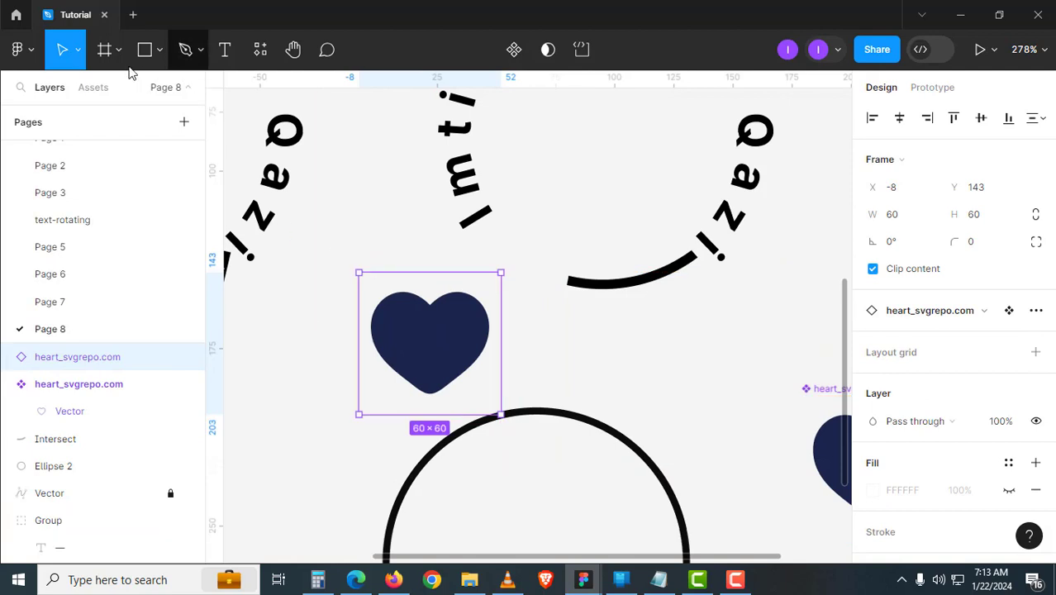
- Scale the heart instance down to about 20×20, rotate it roughly 150° and move it toward the arc
{"action": "left_click", "coordinate": [78, 50]}
{"action": "left_click", "coordinate": [75, 114]}
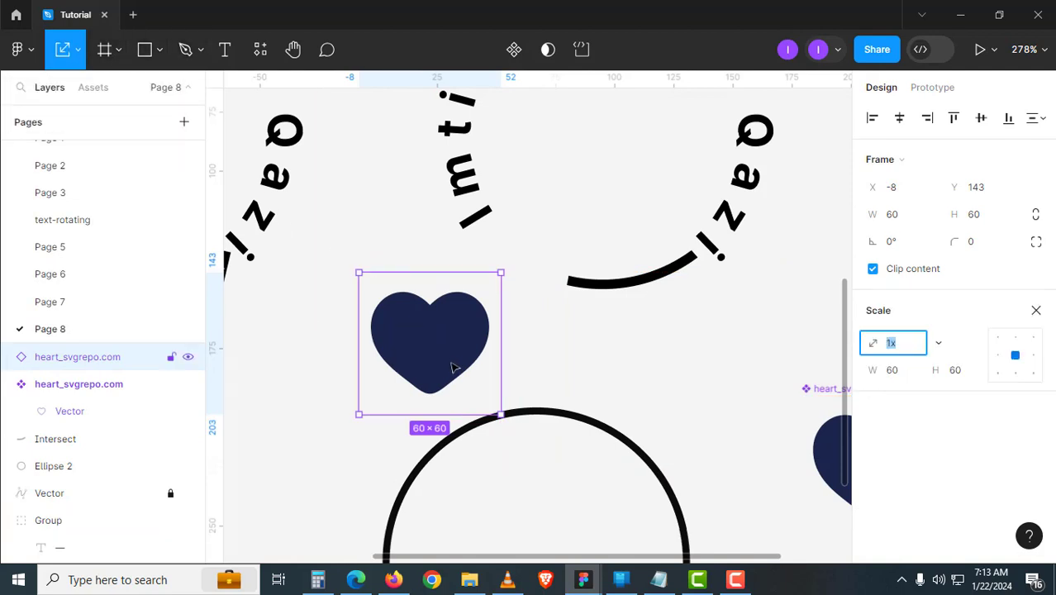
{"action": "left_click_drag", "start_coordinate": [500, 419], "coordinate": [524, 276]}
{"action": "key", "text": "Escape"}
{"action": "key", "text": "v"}
{"action": "scroll", "coordinate": [530, 287], "scroll_direction": "up", "scroll_amount": 2}
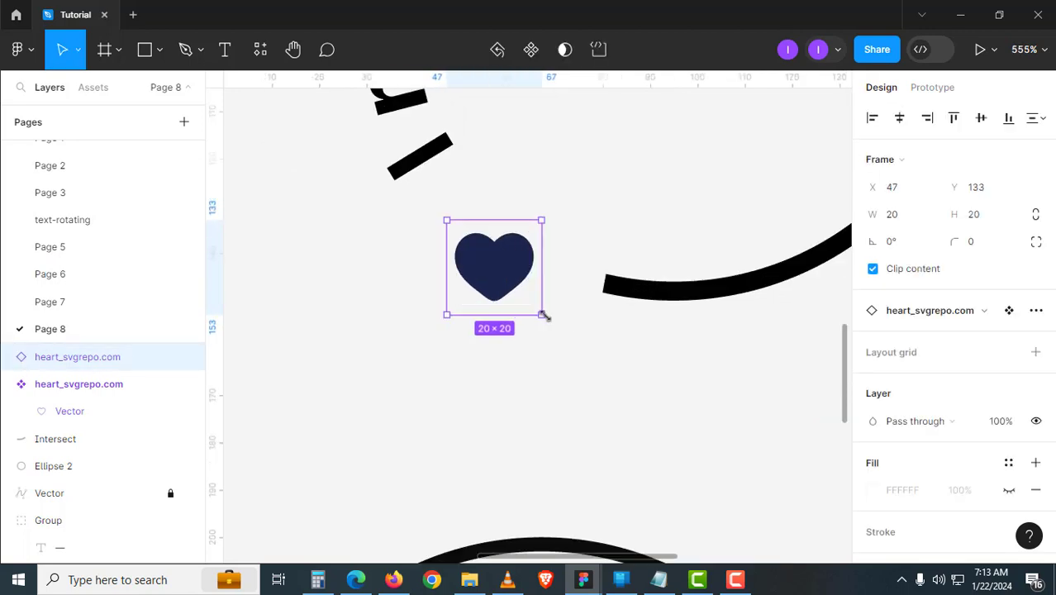
{"action": "left_click_drag", "start_coordinate": [546, 321], "coordinate": [462, 182]}
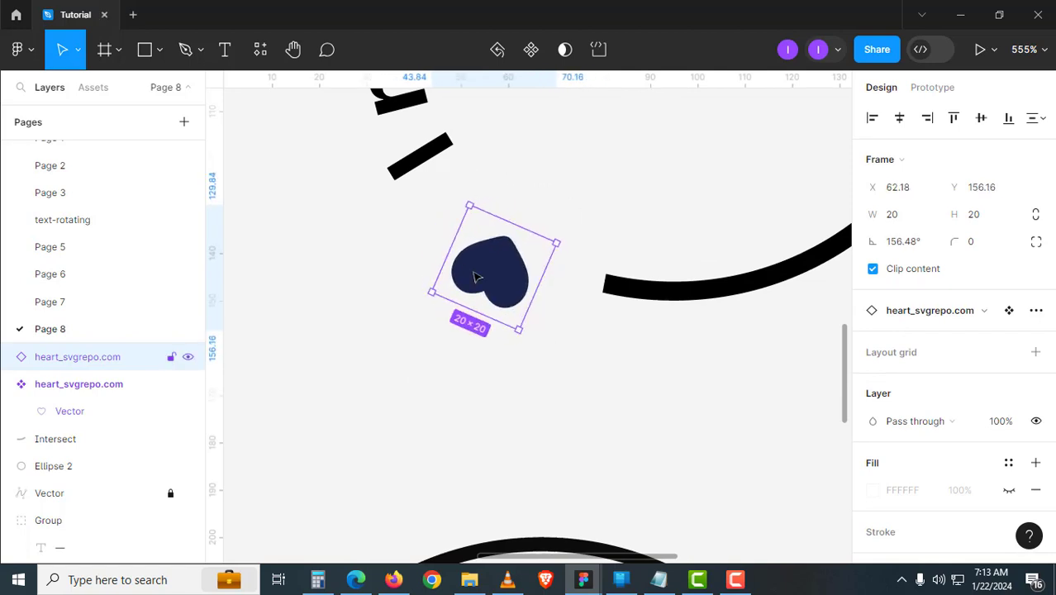
{"action": "left_click_drag", "start_coordinate": [497, 276], "coordinate": [546, 266]}
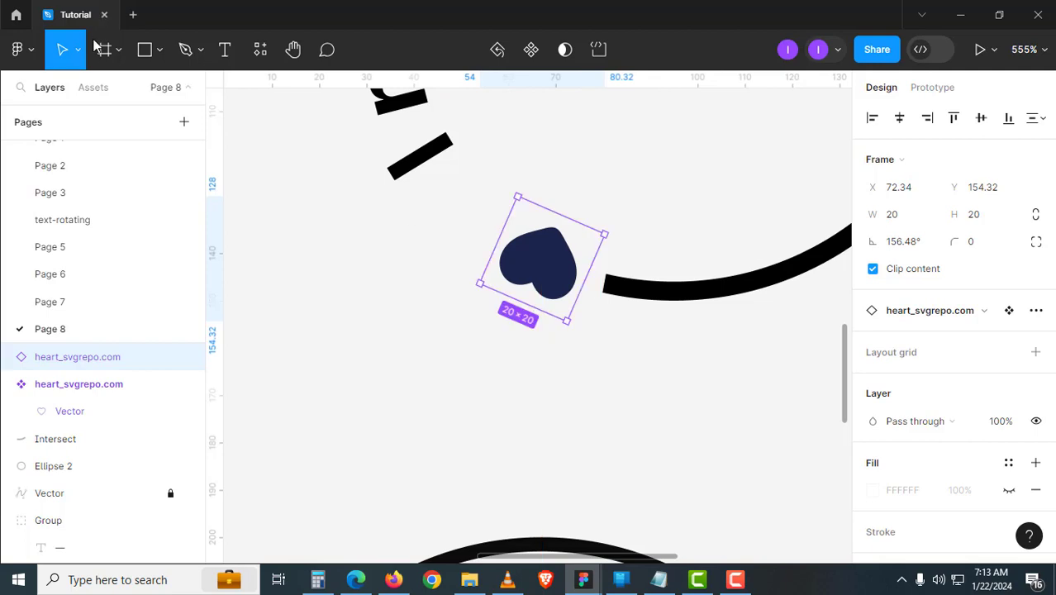
- Refine the heart to 16.56 wide and a 158.5° rotation beside the arc
{"action": "left_click", "coordinate": [78, 49]}
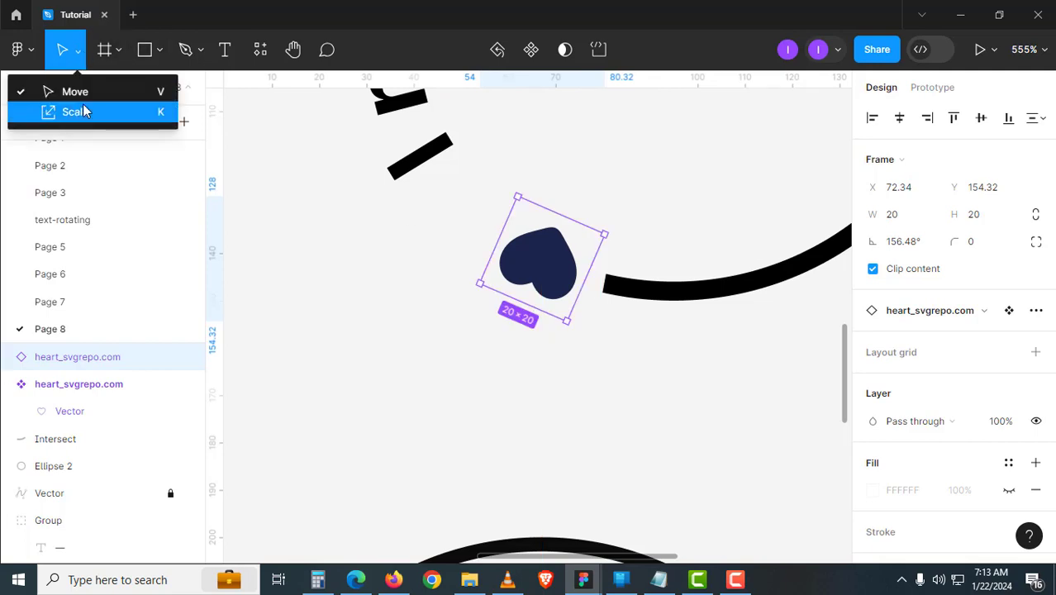
{"action": "left_click", "coordinate": [75, 108]}
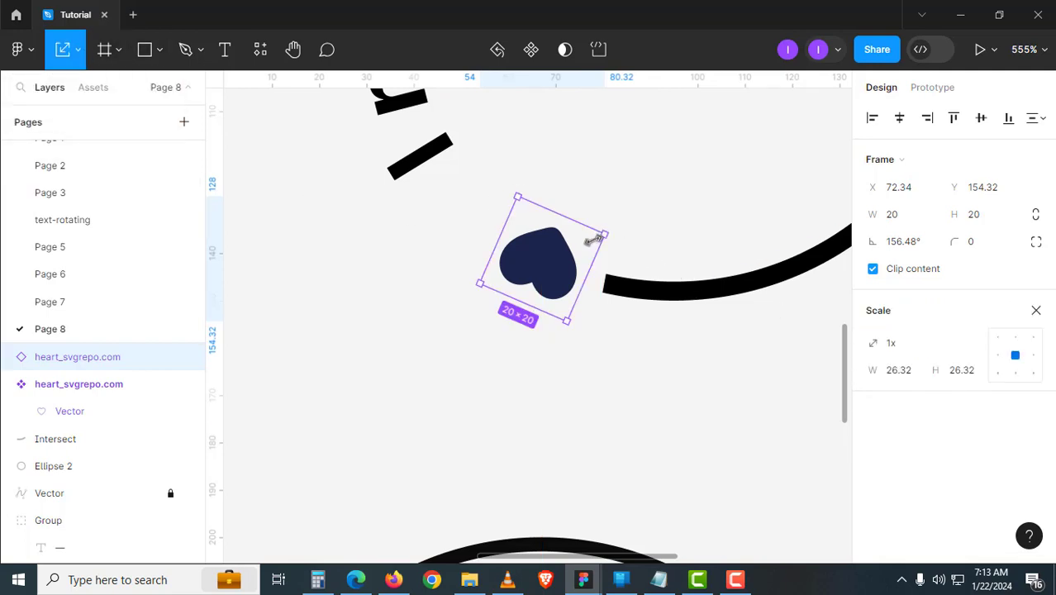
{"action": "left_click_drag", "start_coordinate": [601, 235], "coordinate": [592, 239]}
{"action": "left_click_drag", "start_coordinate": [563, 273], "coordinate": [573, 277]}
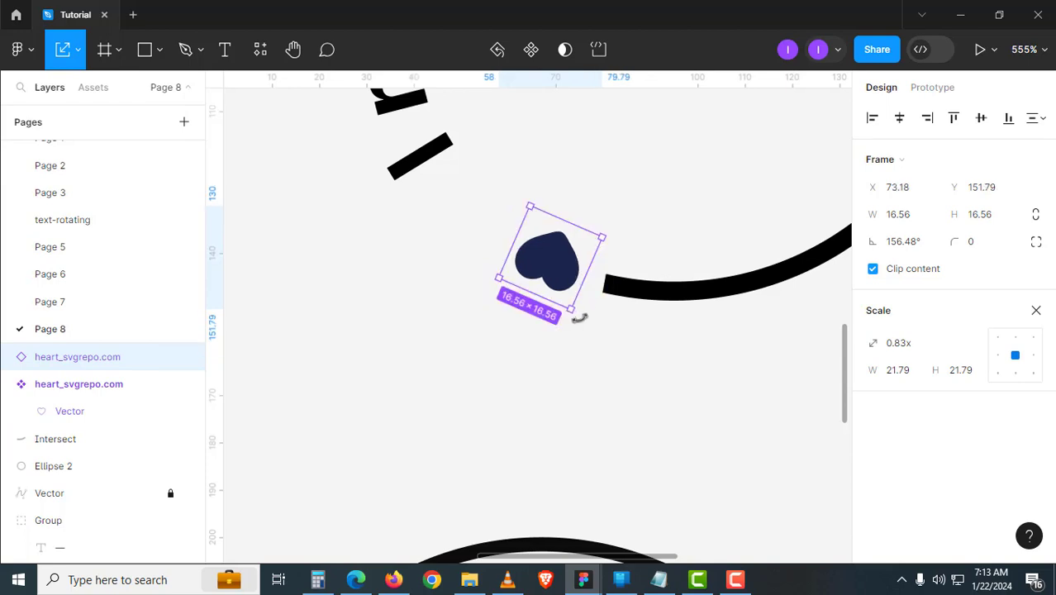
{"action": "left_click_drag", "start_coordinate": [579, 317], "coordinate": [580, 318]}
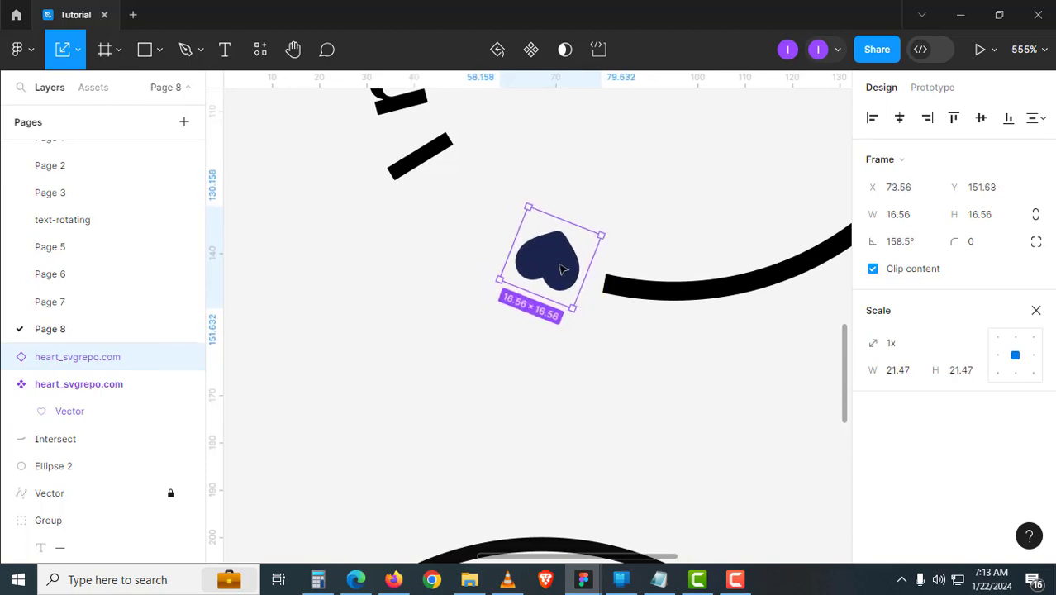
- Add a second heart copy rotated about 142° next to the first, then select hearts and arc together
{"action": "left_click_drag", "start_coordinate": [562, 268], "coordinate": [568, 325]}
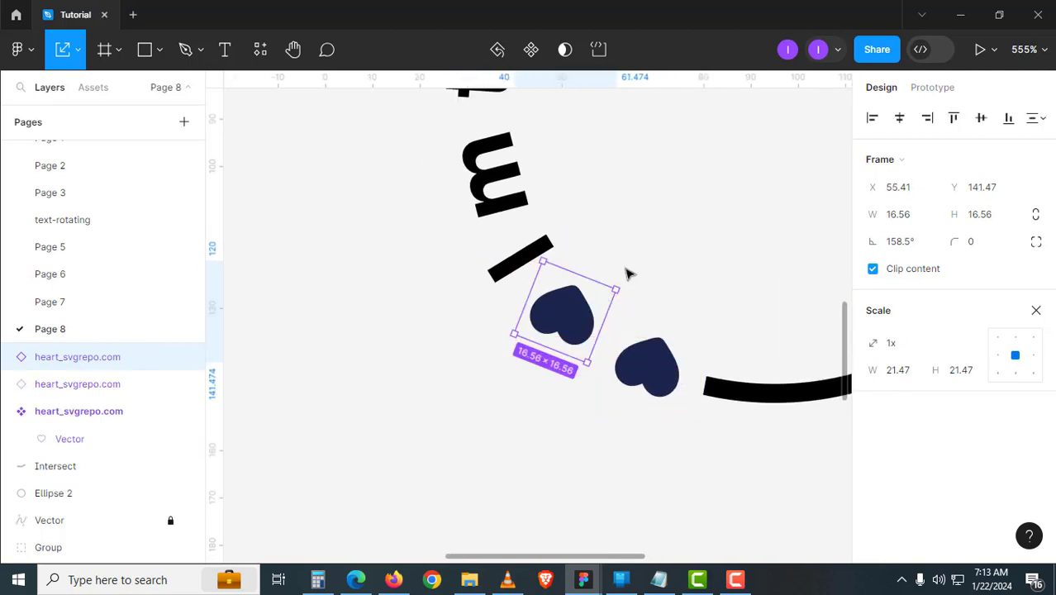
{"action": "left_click_drag", "start_coordinate": [624, 285], "coordinate": [629, 302]}
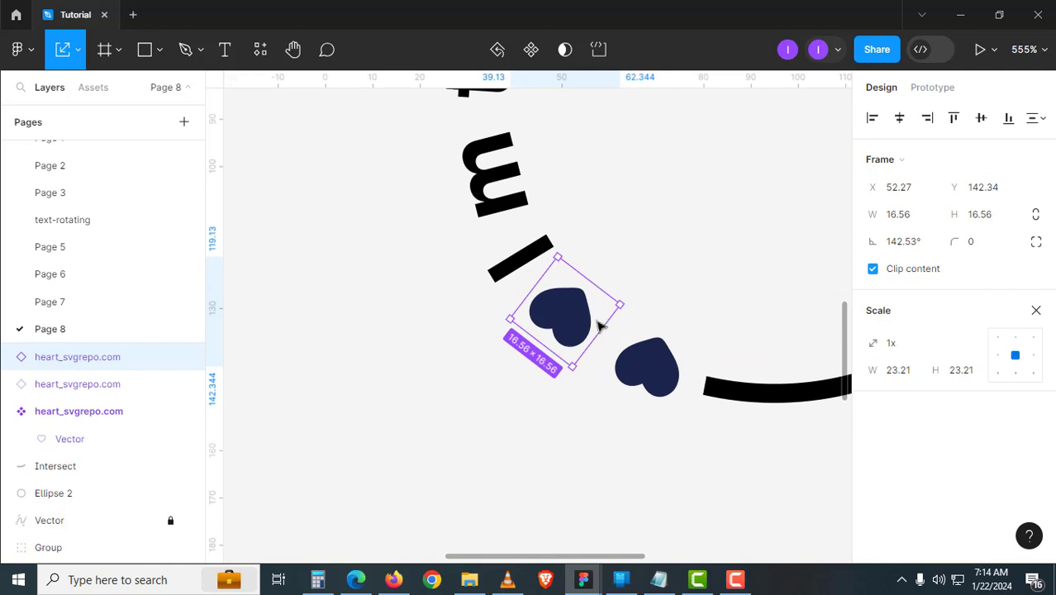
{"action": "left_click_drag", "start_coordinate": [579, 326], "coordinate": [587, 327]}
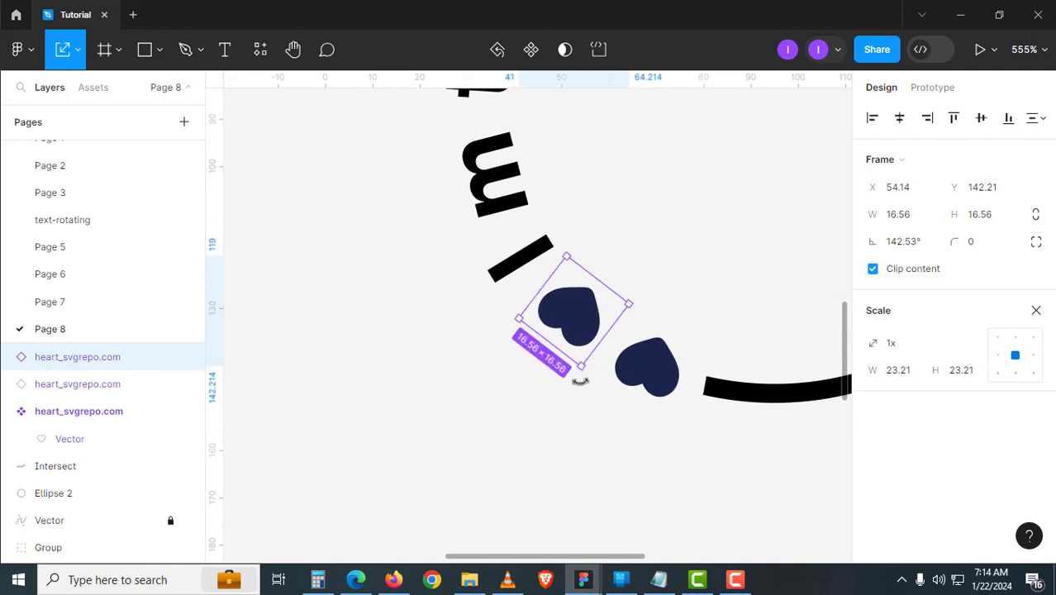
{"action": "scroll", "coordinate": [580, 380], "scroll_direction": "down", "scroll_amount": 6}
{"action": "left_click", "coordinate": [478, 189]}
{"action": "left_click_drag", "start_coordinate": [469, 173], "coordinate": [700, 401]}
{"action": "scroll", "coordinate": [705, 427], "scroll_direction": "up", "scroll_amount": 2}
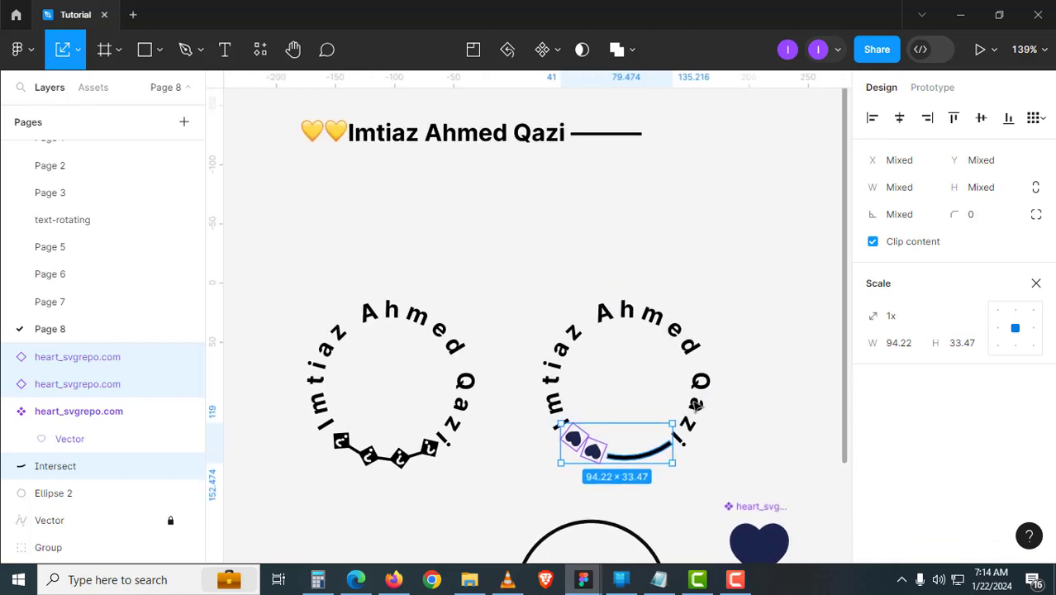
- Outline the right text ring's lettering and move the ring up and to the right
{"action": "key", "text": "Escape"}
{"action": "right_click", "coordinate": [653, 328]}
{"action": "left_click", "coordinate": [727, 323]}
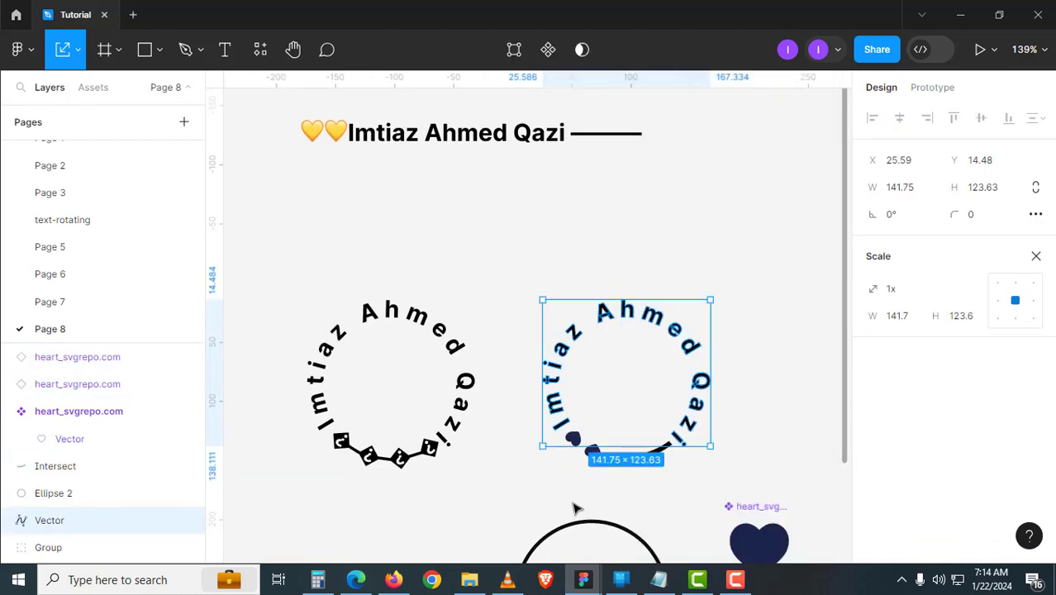
{"action": "key", "text": "Escape"}
{"action": "left_click_drag", "start_coordinate": [525, 273], "coordinate": [502, 356]}
{"action": "left_click_drag", "start_coordinate": [521, 318], "coordinate": [749, 216]}
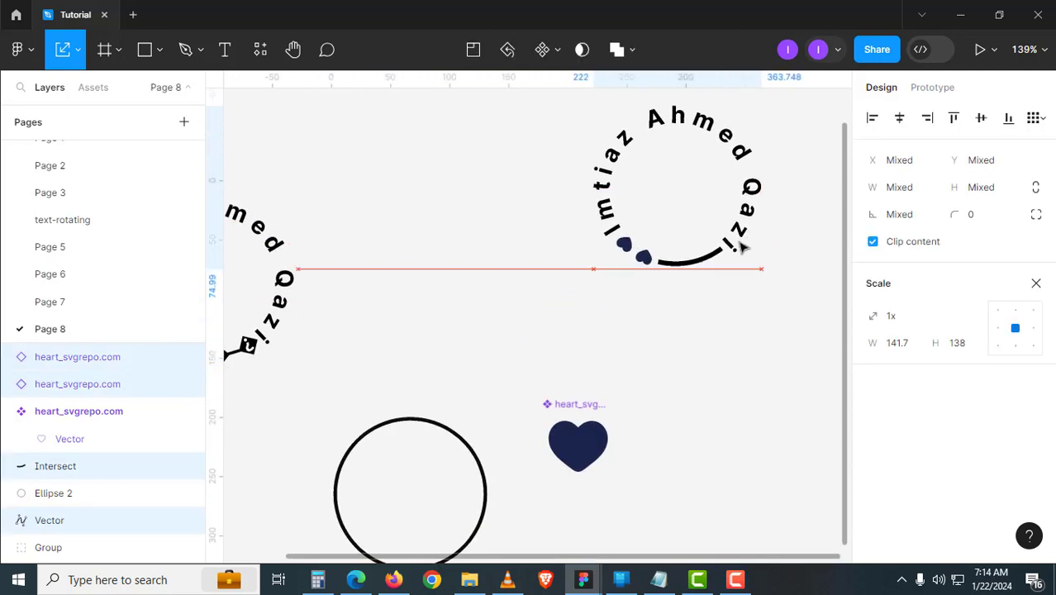
{"action": "left_click_drag", "start_coordinate": [735, 354], "coordinate": [601, 459]}
{"action": "key", "text": "Escape"}
{"action": "left_click", "coordinate": [616, 321]}
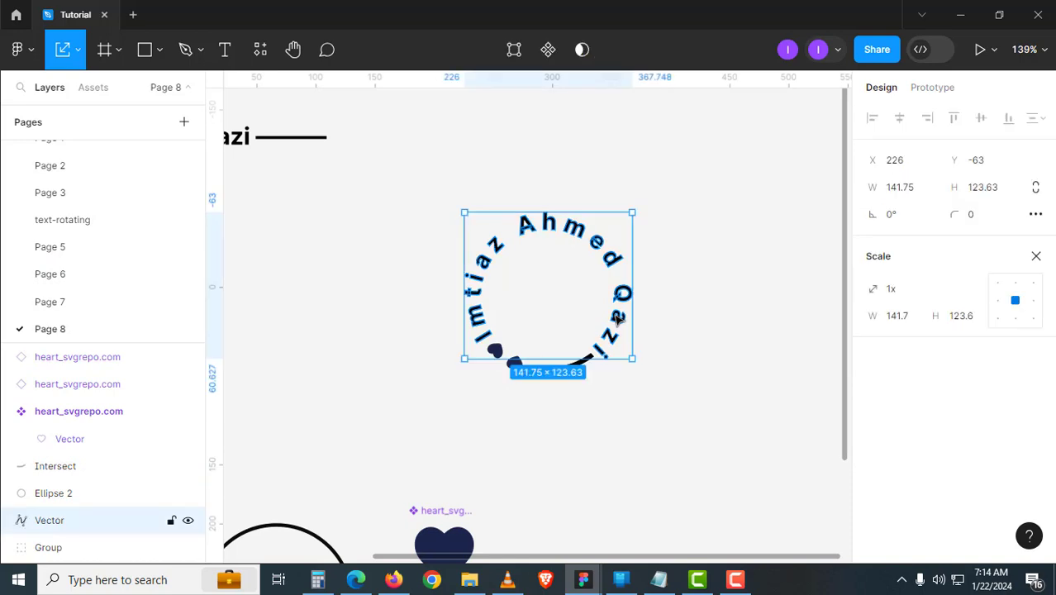
{"action": "key", "text": "v"}
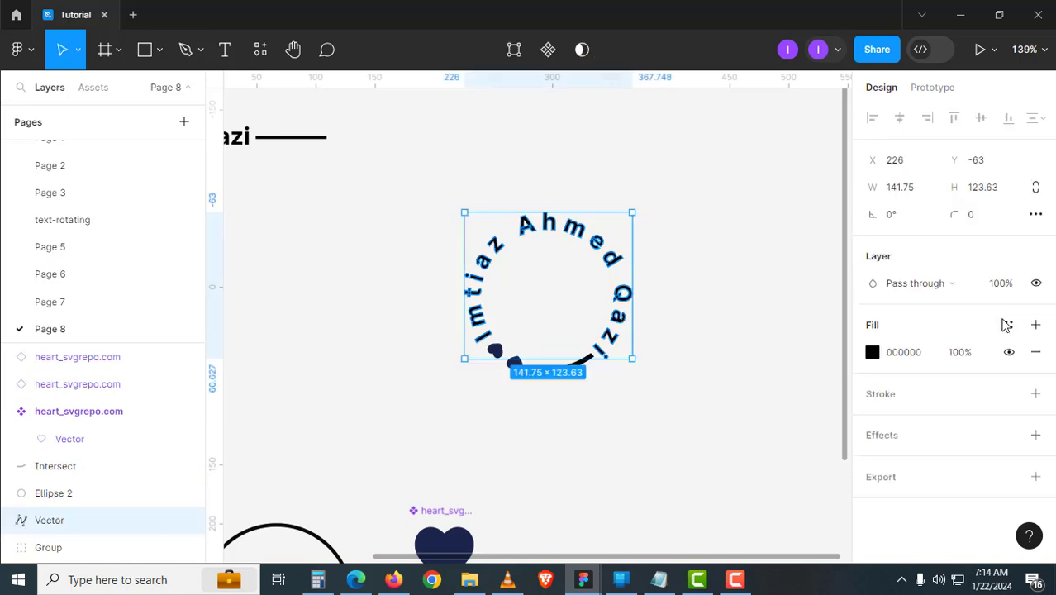
- Apply the Gra 3 gradient fill style to the outlined text ring
{"action": "left_click", "coordinate": [1008, 325]}
{"action": "type", "text": "gra"}
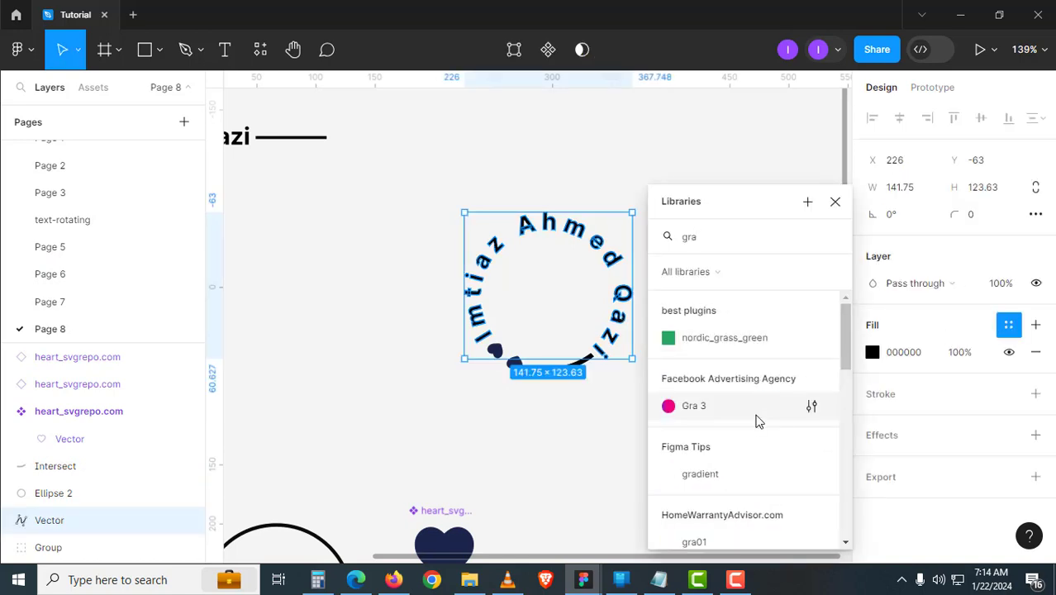
{"action": "key", "text": "Escape"}
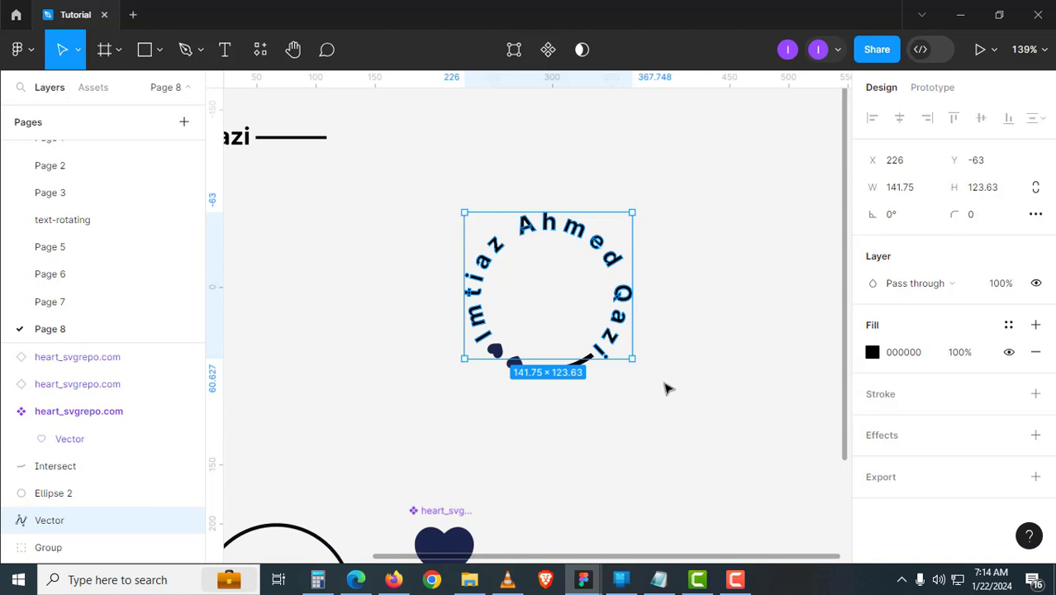
{"action": "left_click", "coordinate": [693, 408]}
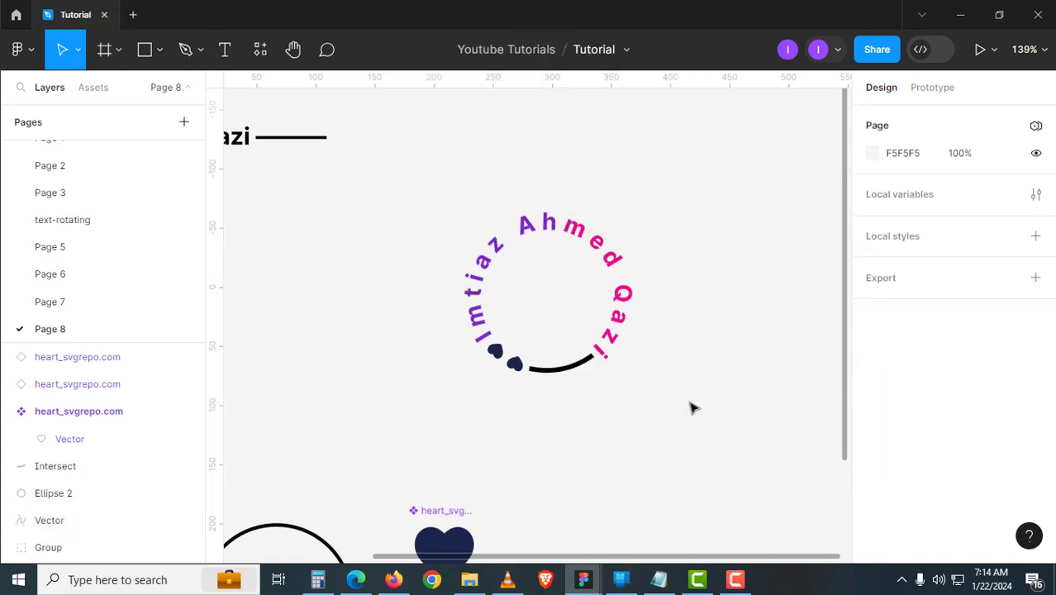
{"action": "left_click", "coordinate": [616, 353]}
{"action": "left_click", "coordinate": [623, 435]}
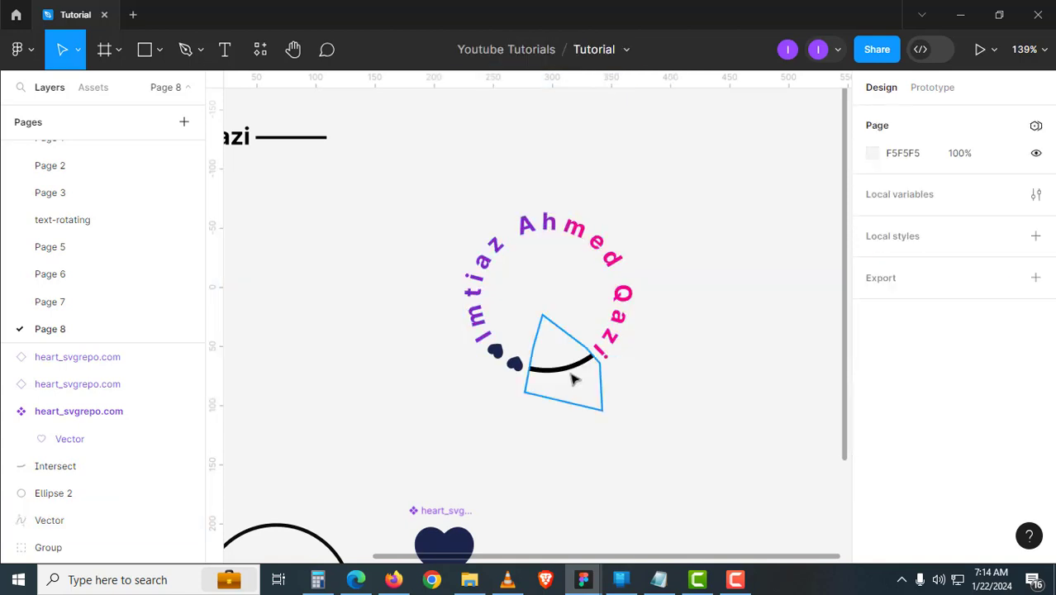
- Paste the text's Gra 3 gradient fill onto the arc
{"action": "left_click", "coordinate": [573, 375]}
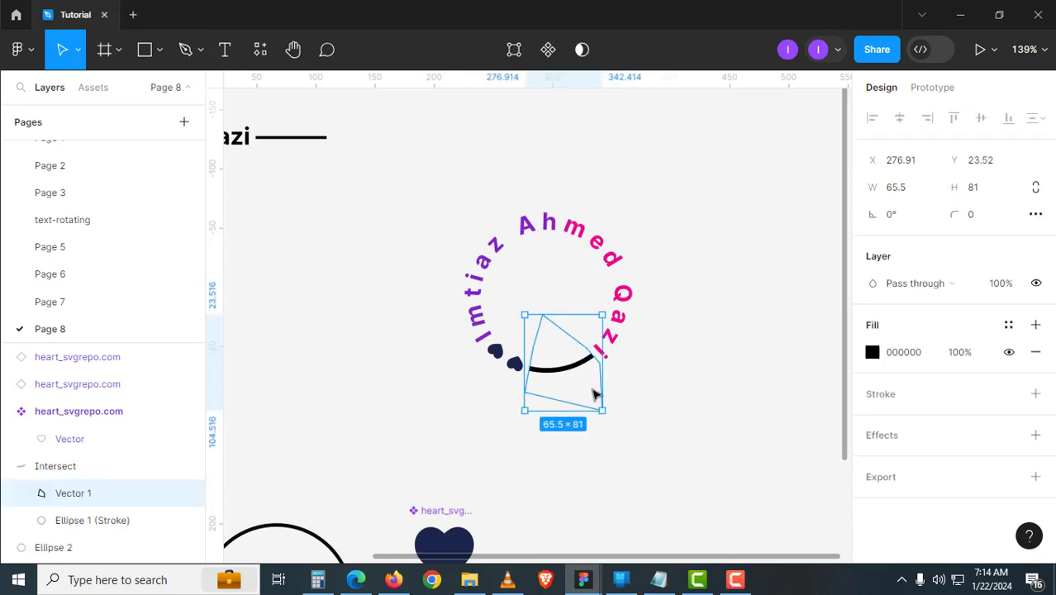
{"action": "left_click", "coordinate": [574, 381]}
{"action": "left_click", "coordinate": [571, 374]}
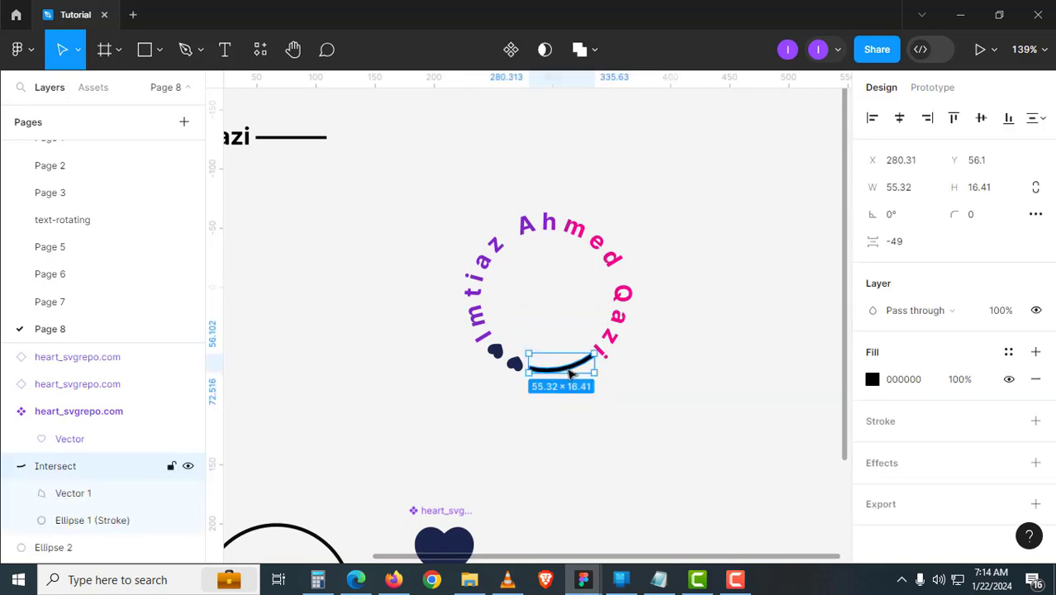
{"action": "left_click", "coordinate": [567, 422]}
{"action": "left_click", "coordinate": [571, 375]}
{"action": "key", "text": "ctrl+alt+v"}
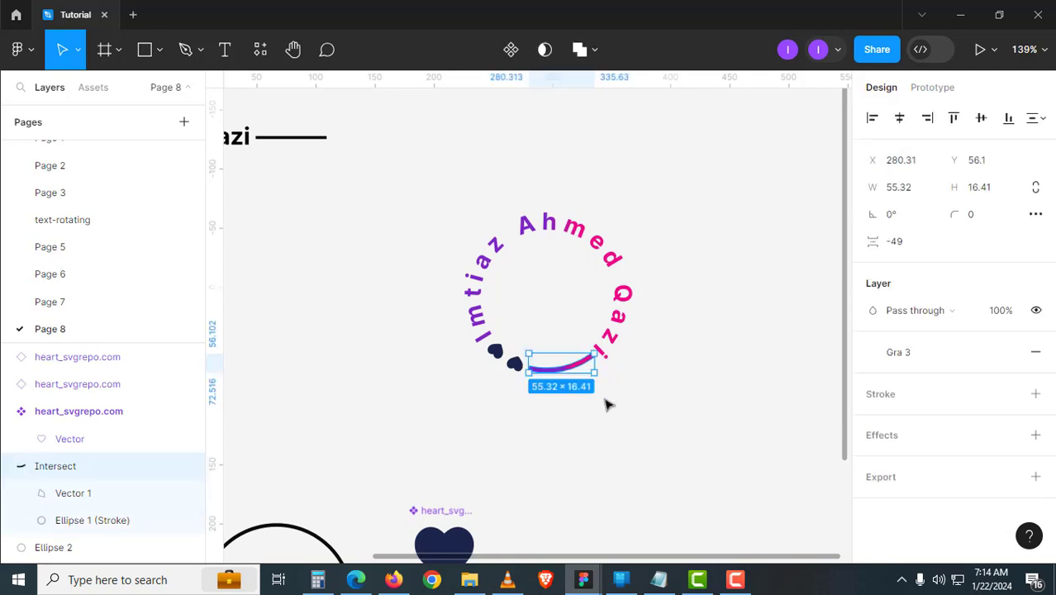
{"action": "left_click", "coordinate": [604, 403]}
{"action": "left_click", "coordinate": [554, 351]}
- Paste the same gradient fill onto both small heart shapes
{"action": "left_click", "coordinate": [516, 366]}
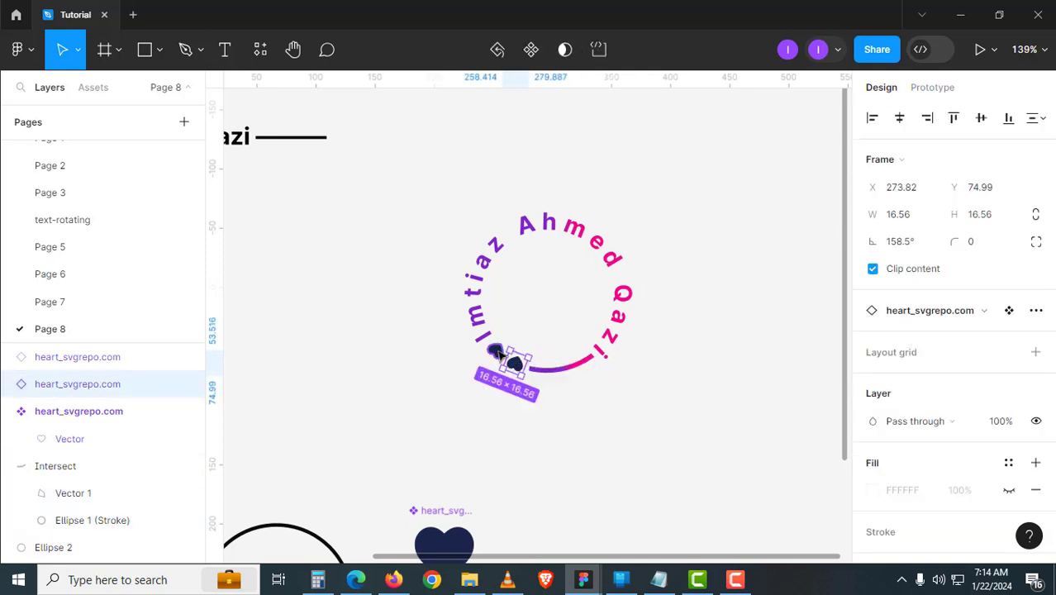
{"action": "double_click", "coordinate": [498, 352]}
{"action": "left_click", "coordinate": [515, 365], "text": "shift"}
{"action": "key", "text": "ctrl+alt+v"}
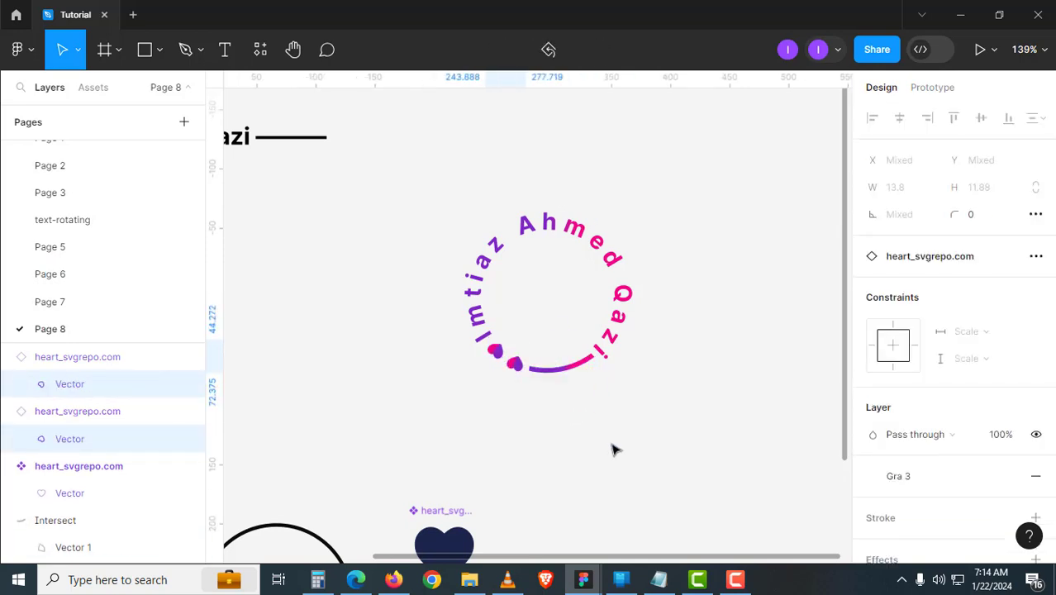
{"action": "left_click", "coordinate": [533, 407]}
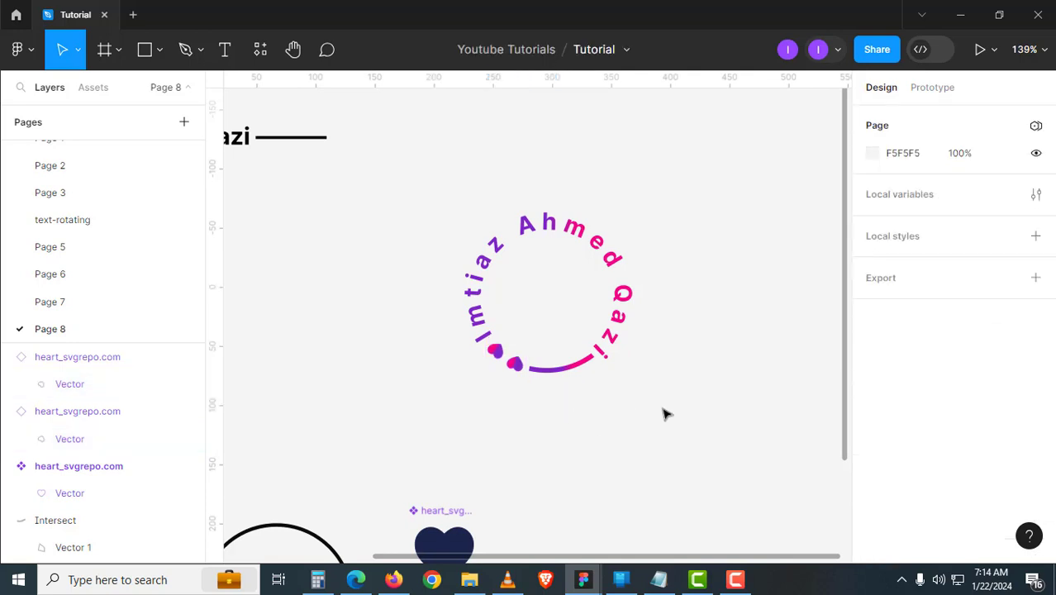
- Move the circular text layers up and right and wrap them in a new frame
{"action": "left_click_drag", "start_coordinate": [704, 438], "coordinate": [404, 188]}
{"action": "scroll", "coordinate": [482, 374], "scroll_direction": "right", "scroll_amount": 3}
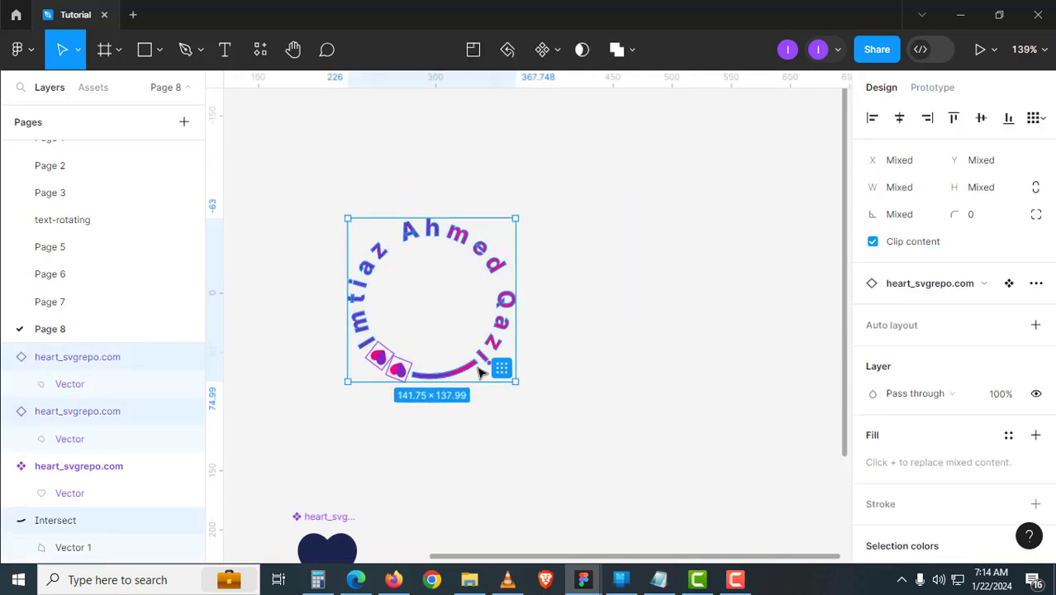
{"action": "left_click_drag", "start_coordinate": [482, 370], "coordinate": [606, 379]}
{"action": "key", "text": "ctrl+z"}
{"action": "key", "text": "ctrl+shift+z"}
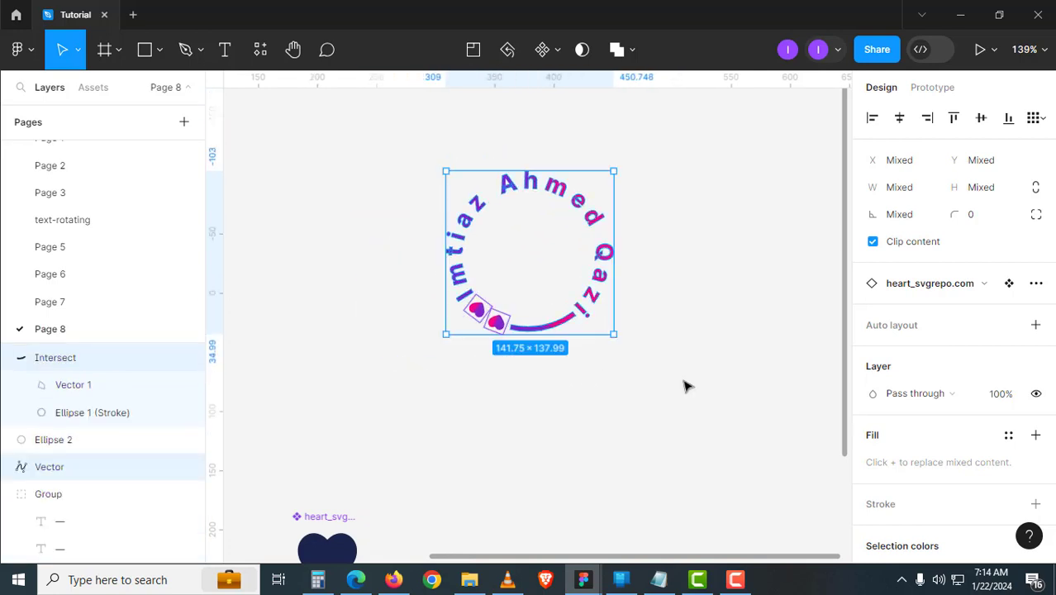
{"action": "key", "text": "ctrl+alt+g"}
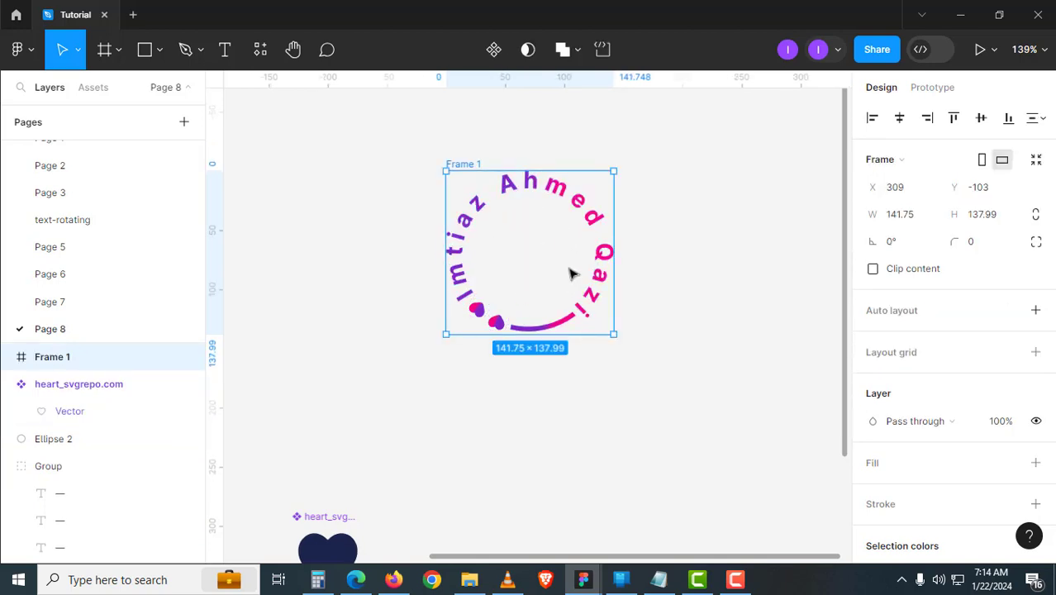
- Rename the new frame to 01
{"action": "left_click", "coordinate": [9, 357]}
{"action": "left_click", "coordinate": [57, 383]}
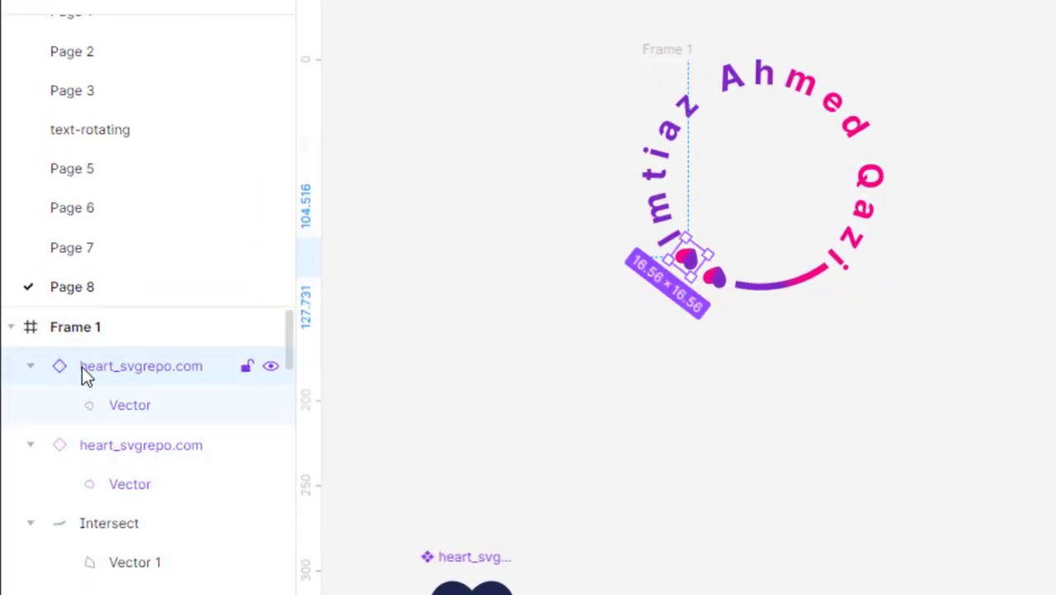
{"action": "left_click", "coordinate": [61, 328]}
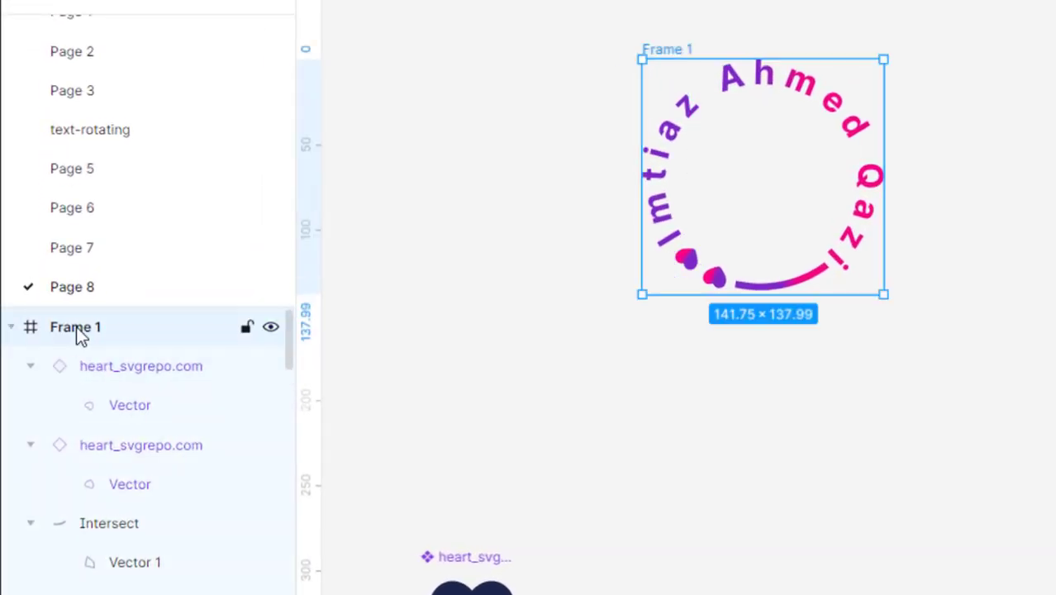
{"action": "double_click", "coordinate": [76, 329]}
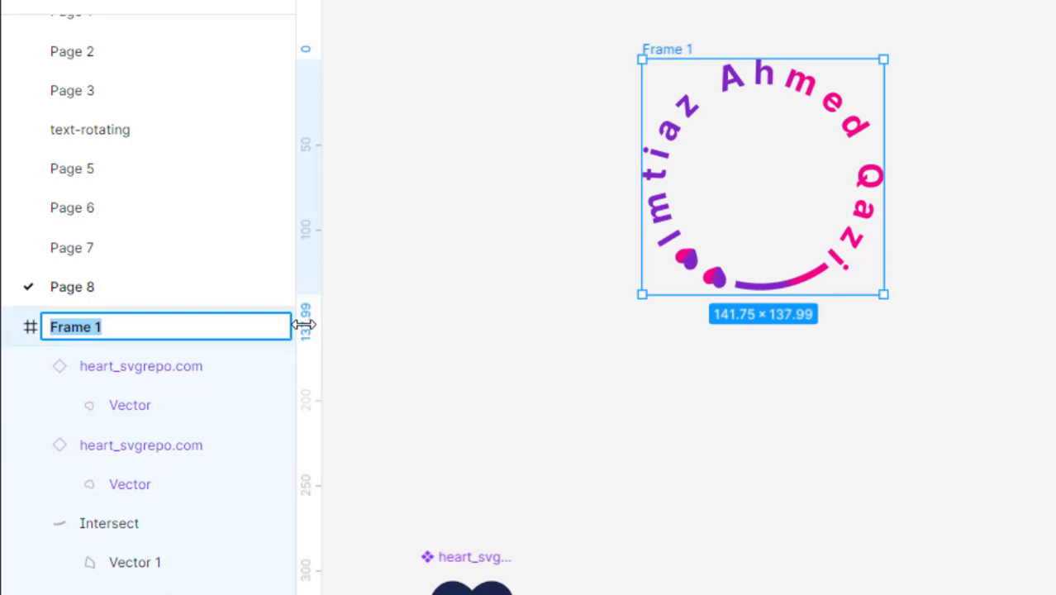
{"action": "type", "text": "main"}
{"action": "key", "text": "Return"}
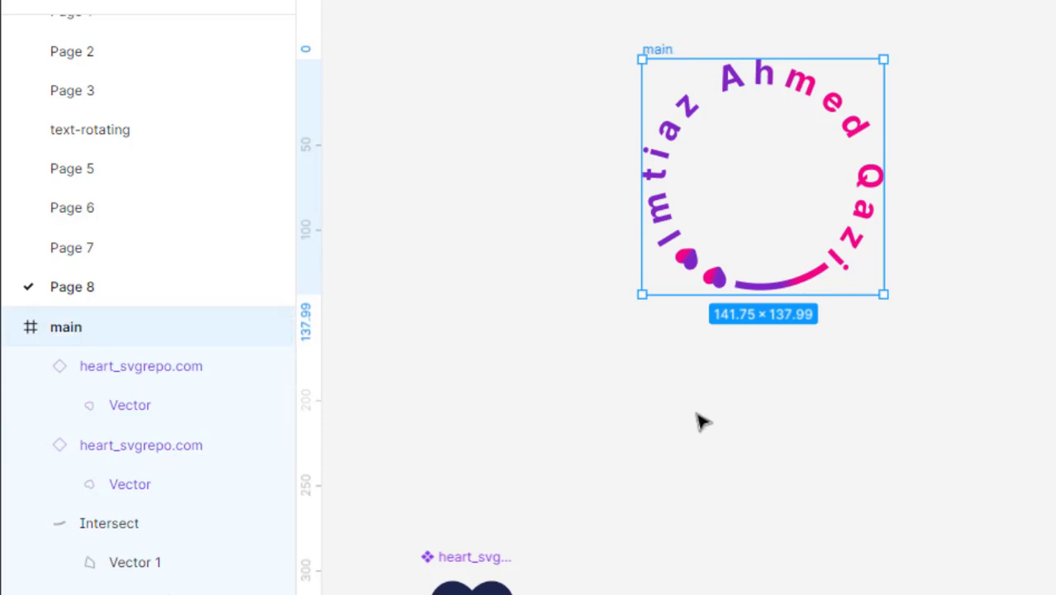
{"action": "key", "text": "ctrl+z"}
{"action": "double_click", "coordinate": [109, 325]}
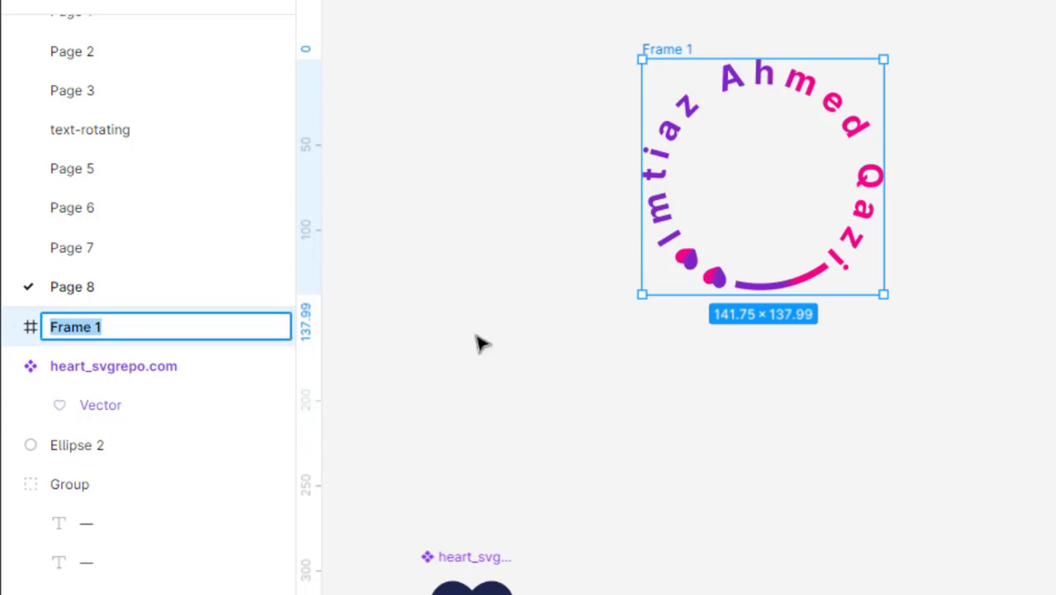
{"action": "type", "text": "01"}
{"action": "key", "text": "Return"}
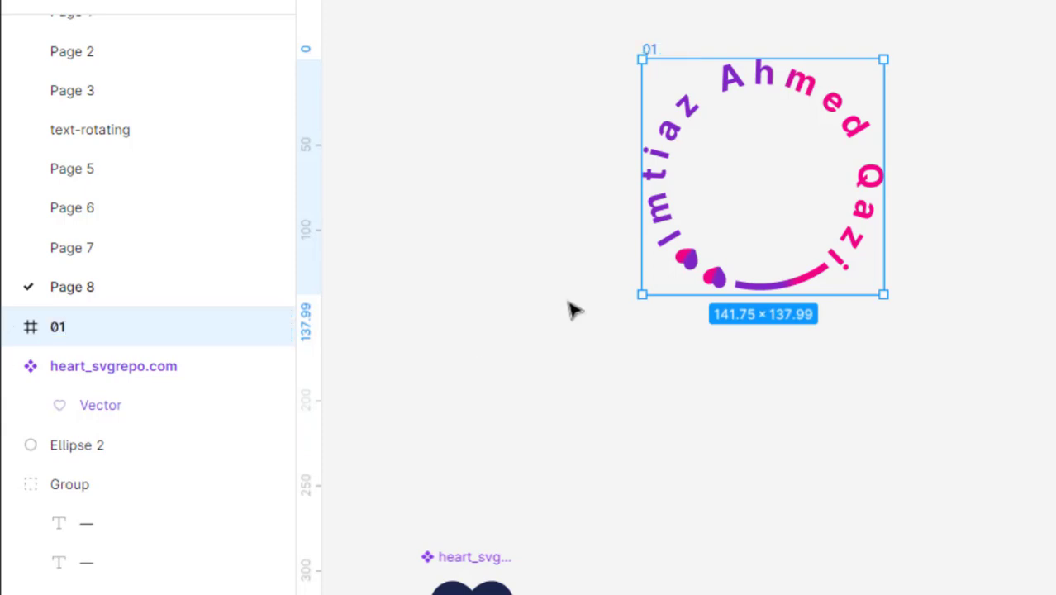
- Align frame 01 to the top guide and make a copy named 2
{"action": "left_click", "coordinate": [572, 304]}
{"action": "left_click_drag", "start_coordinate": [691, 56], "coordinate": [809, 30]}
{"action": "left_click_drag", "start_coordinate": [770, 114], "coordinate": [527, 348]}
{"action": "double_click", "coordinate": [542, 350]}
{"action": "type", "text": "2"}
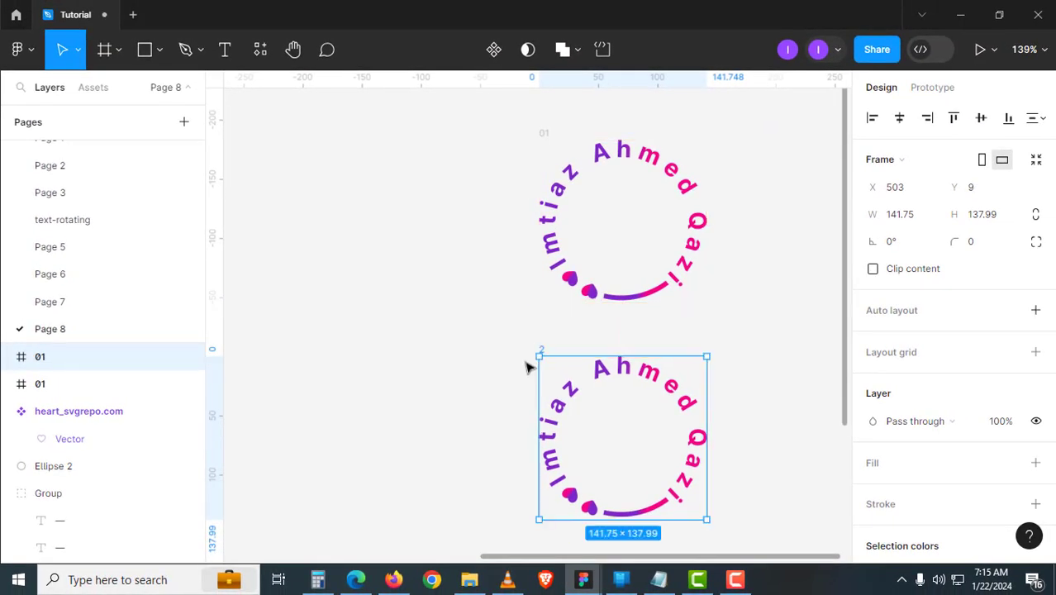
{"action": "scroll", "coordinate": [526, 367], "scroll_direction": "down", "scroll_amount": 5}
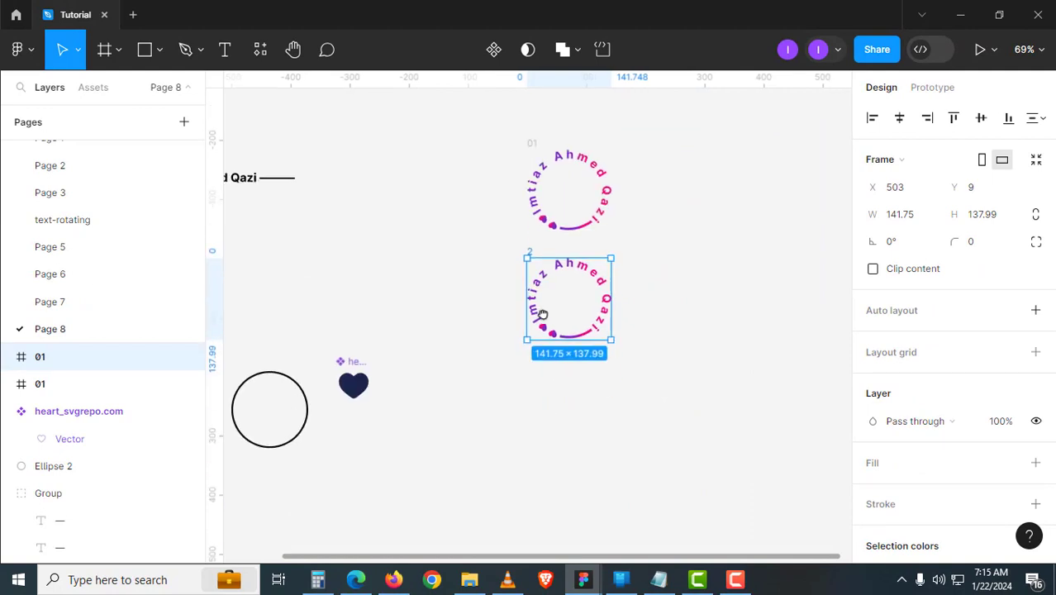
- Duplicate into frames 3, 4 and 5 stacked below, then select all five frames
{"action": "key", "text": "ctrl+d"}
{"action": "scroll", "coordinate": [683, 331], "scroll_direction": "down", "scroll_amount": 3}
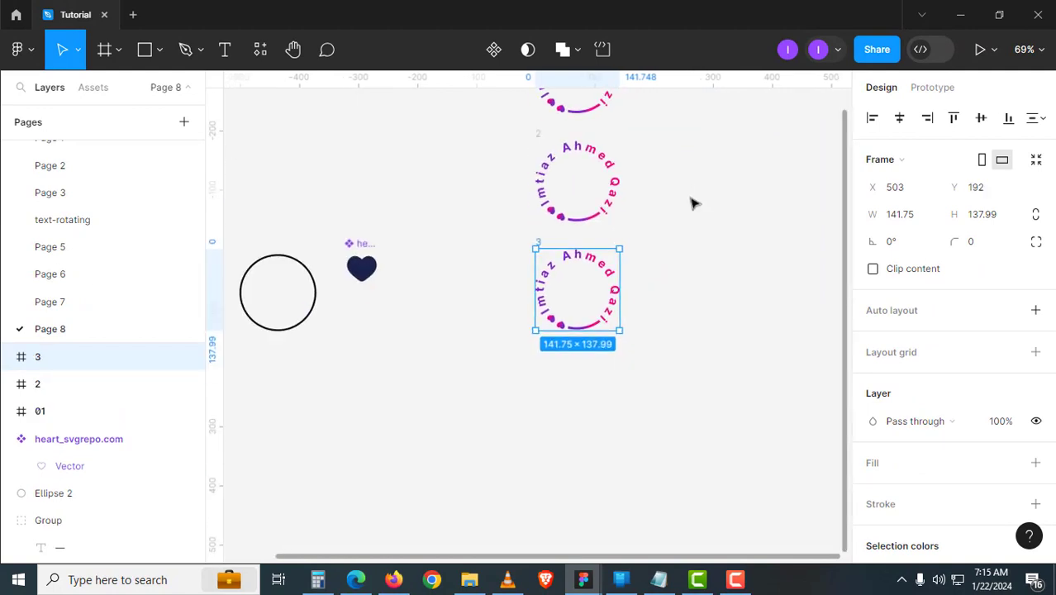
{"action": "key", "text": "ctrl+d"}
{"action": "key", "text": "ctrl+d"}
{"action": "left_click_drag", "start_coordinate": [726, 370], "coordinate": [691, 325]}
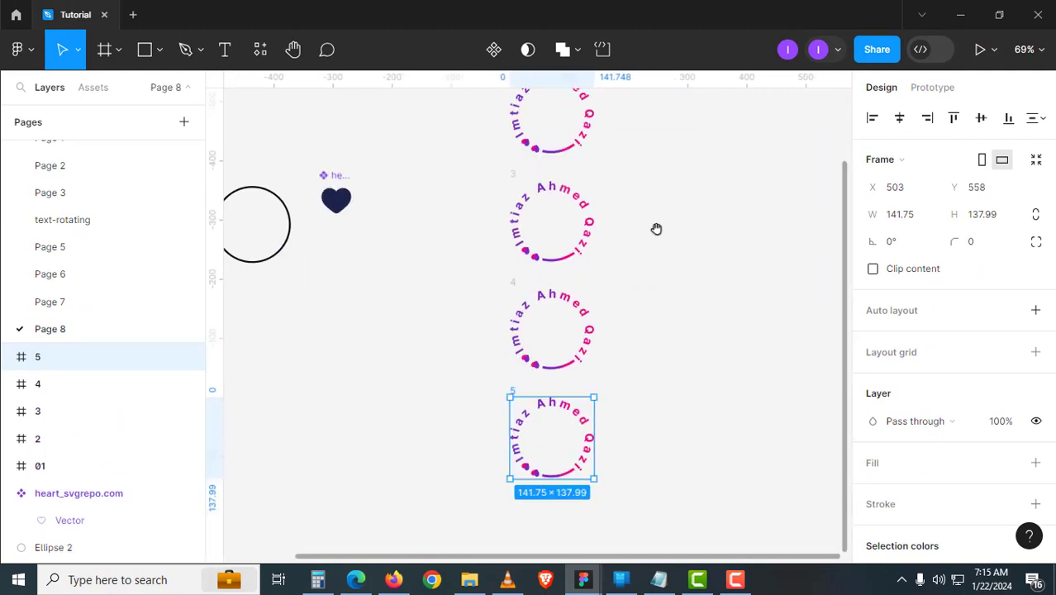
{"action": "scroll", "coordinate": [648, 314], "scroll_direction": "up", "scroll_amount": 5}
{"action": "scroll", "coordinate": [577, 270], "scroll_direction": "up", "scroll_amount": 5}
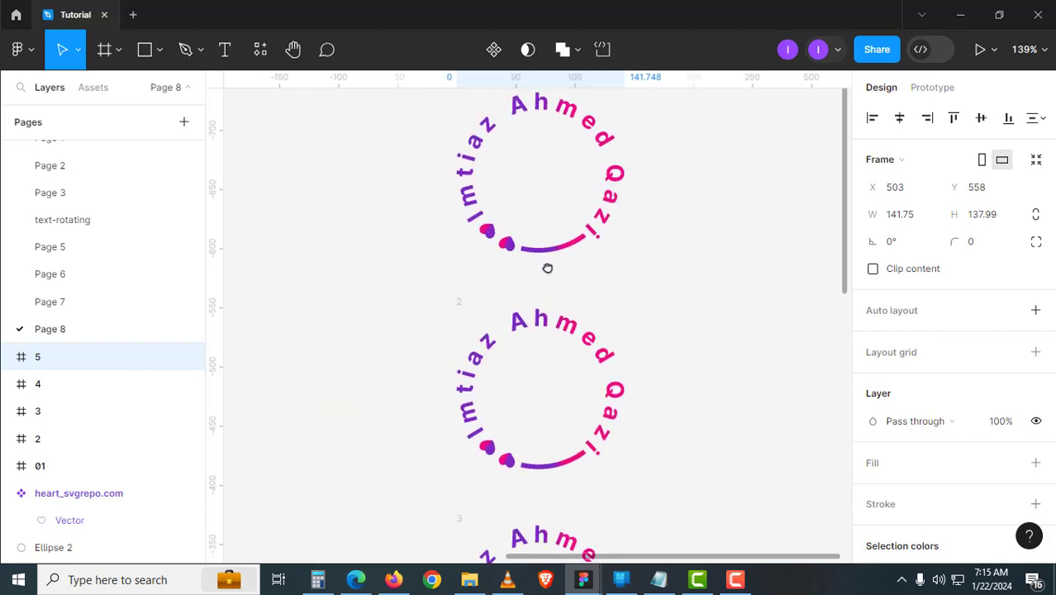
{"action": "left_click", "coordinate": [461, 309]}
{"action": "left_click", "coordinate": [715, 317]}
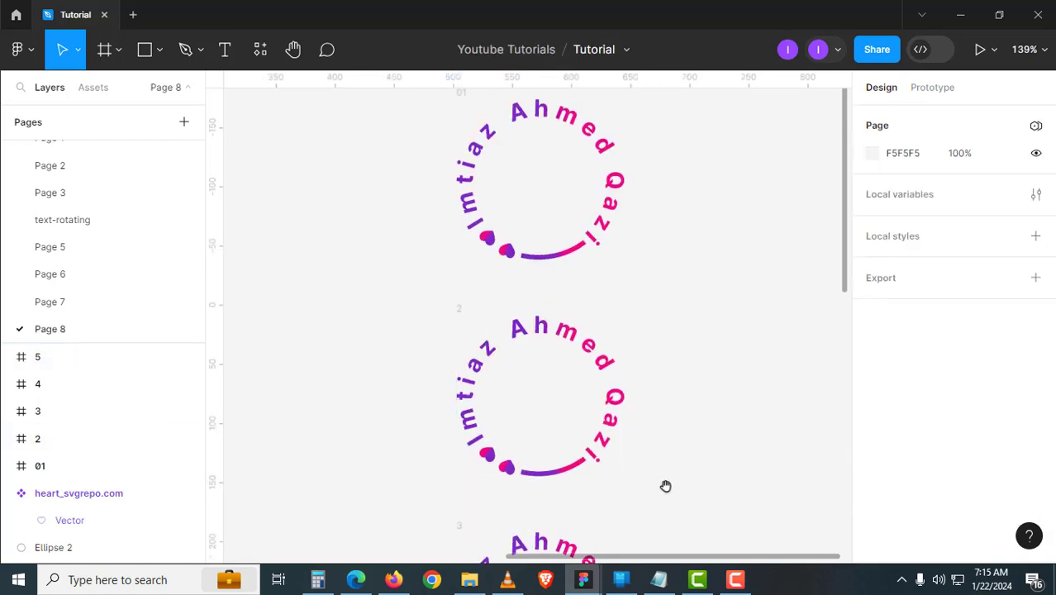
{"action": "scroll", "coordinate": [592, 443], "scroll_direction": "down", "scroll_amount": 5}
{"action": "scroll", "coordinate": [601, 353], "scroll_direction": "down", "scroll_amount": 4}
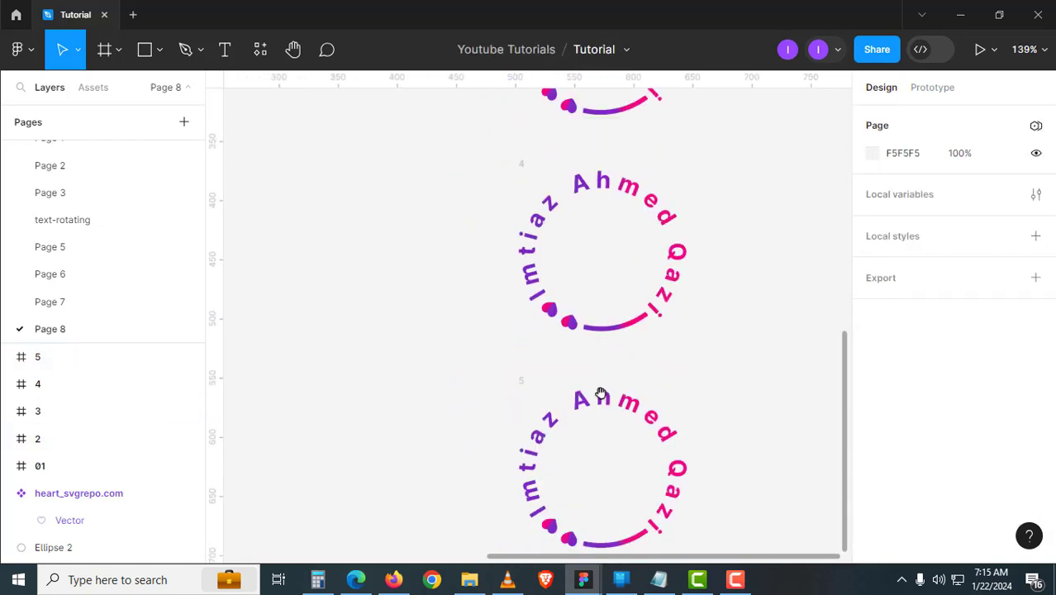
{"action": "scroll", "coordinate": [601, 394], "scroll_direction": "down", "scroll_amount": 6}
{"action": "left_click_drag", "start_coordinate": [665, 511], "coordinate": [541, 183]}
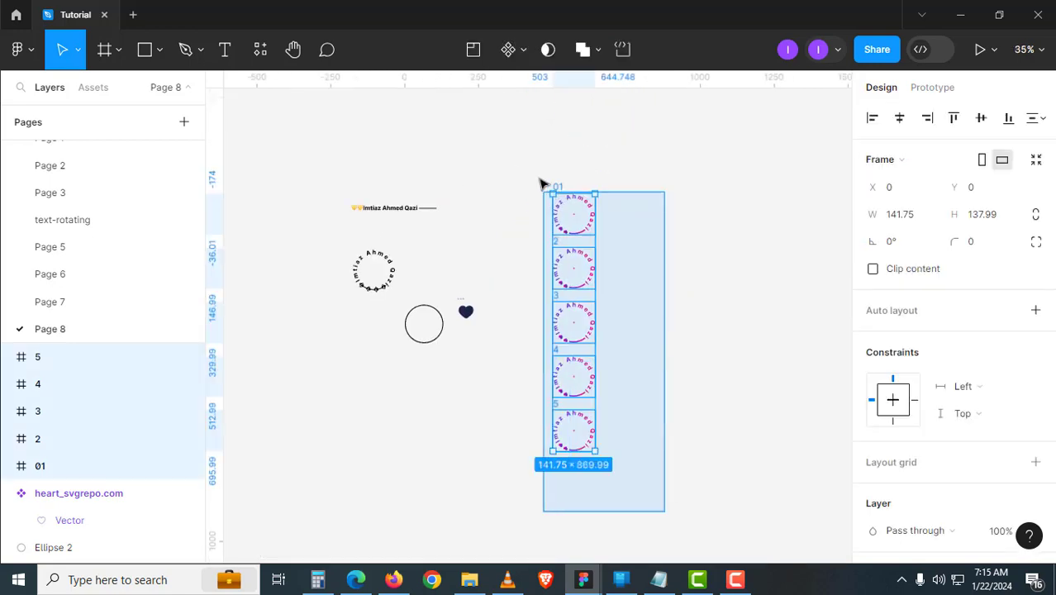
- Combine frames 01–5 into a component set and name it rotated-text
{"action": "left_click", "coordinate": [523, 50]}
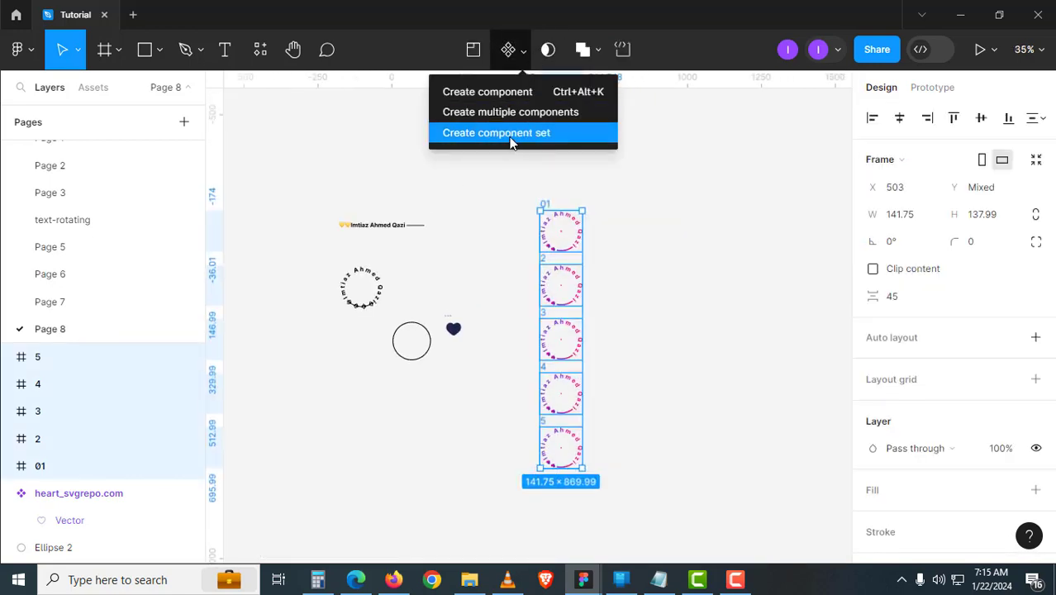
{"action": "left_click", "coordinate": [529, 168]}
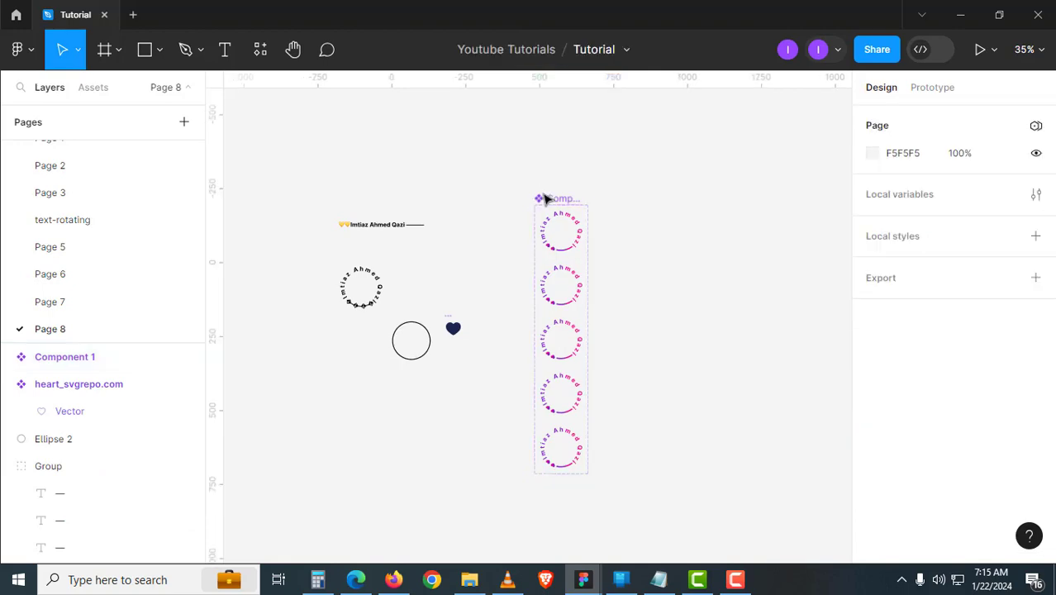
{"action": "scroll", "coordinate": [547, 198], "scroll_direction": "up", "scroll_amount": 5}
{"action": "left_click", "coordinate": [566, 198]}
{"action": "double_click", "coordinate": [566, 197]}
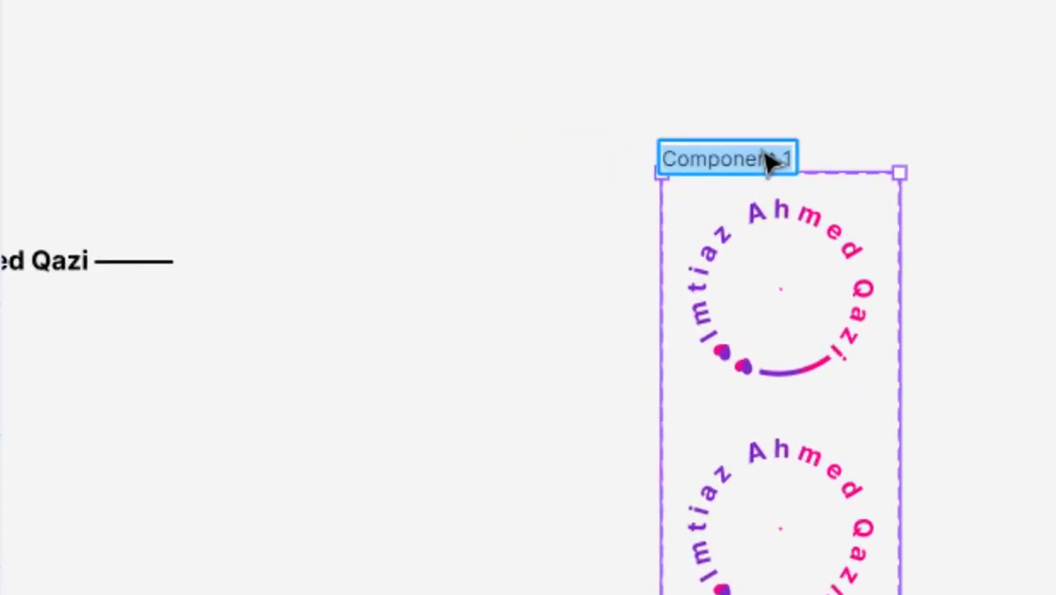
{"action": "type", "text": "rotated-text"}
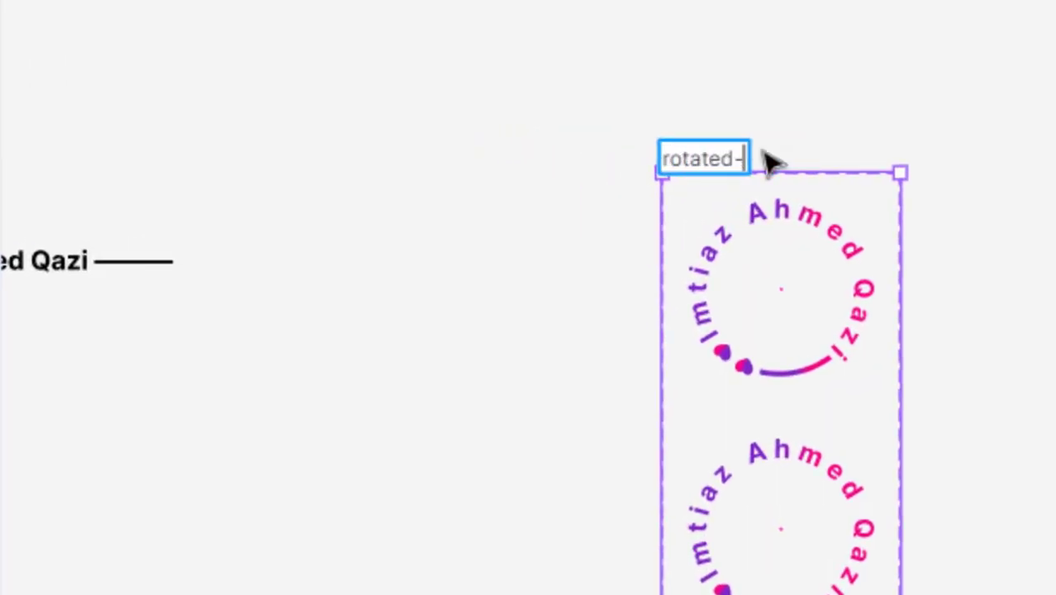
{"action": "key", "text": "Return"}
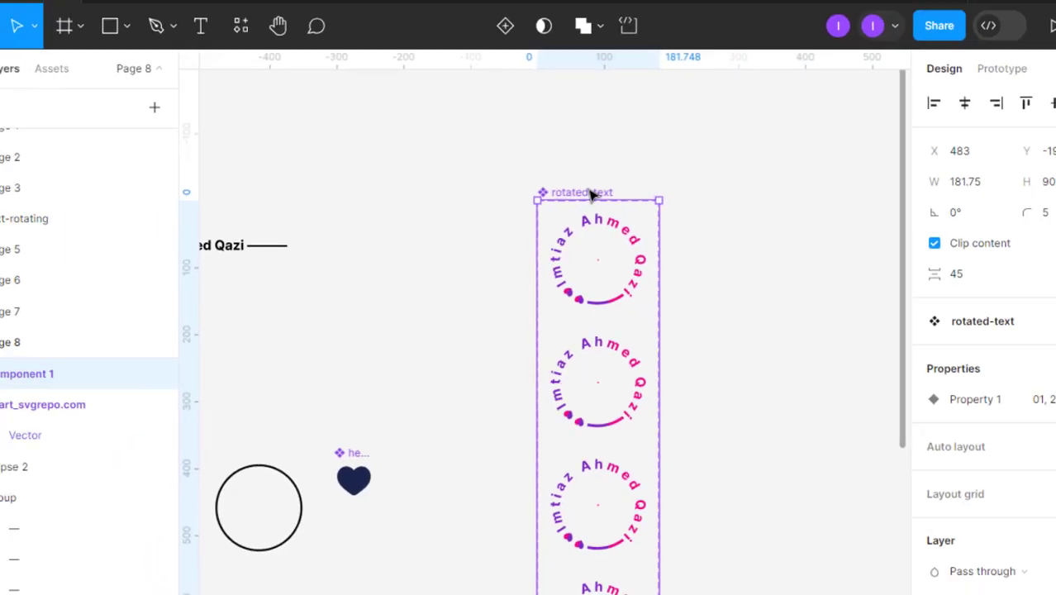
{"action": "double_click", "coordinate": [801, 327]}
{"action": "key", "text": "shift+e"}
- Add click interactions linking variant 01 to 2 and variant 2 to 3
{"action": "mouse_move", "coordinate": [591, 238]}
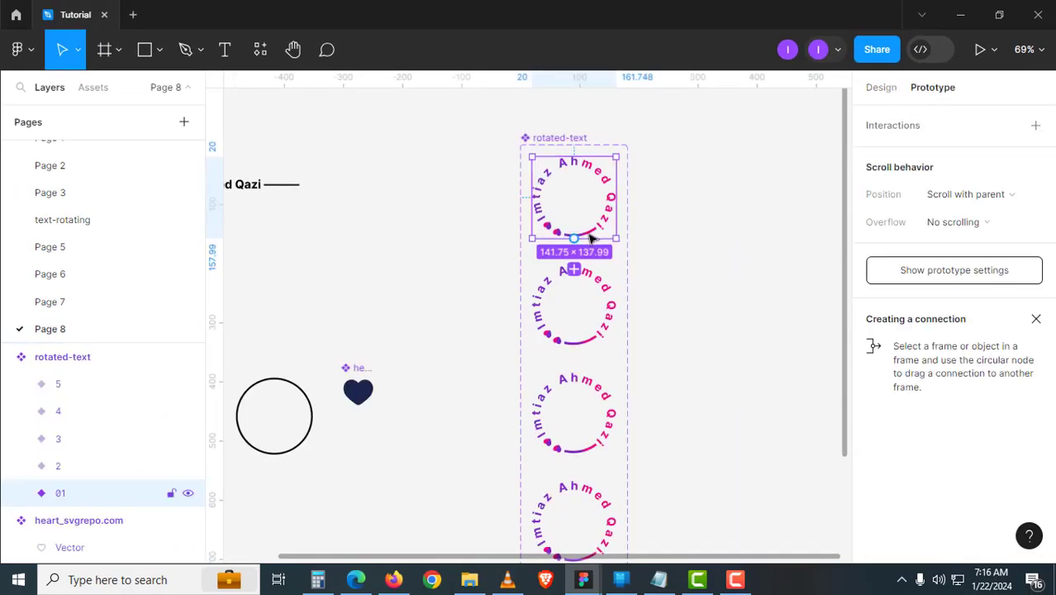
{"action": "left_click_drag", "start_coordinate": [578, 238], "coordinate": [766, 250]}
{"action": "left_click", "coordinate": [844, 249]}
{"action": "left_click_drag", "start_coordinate": [698, 357], "coordinate": [703, 300]}
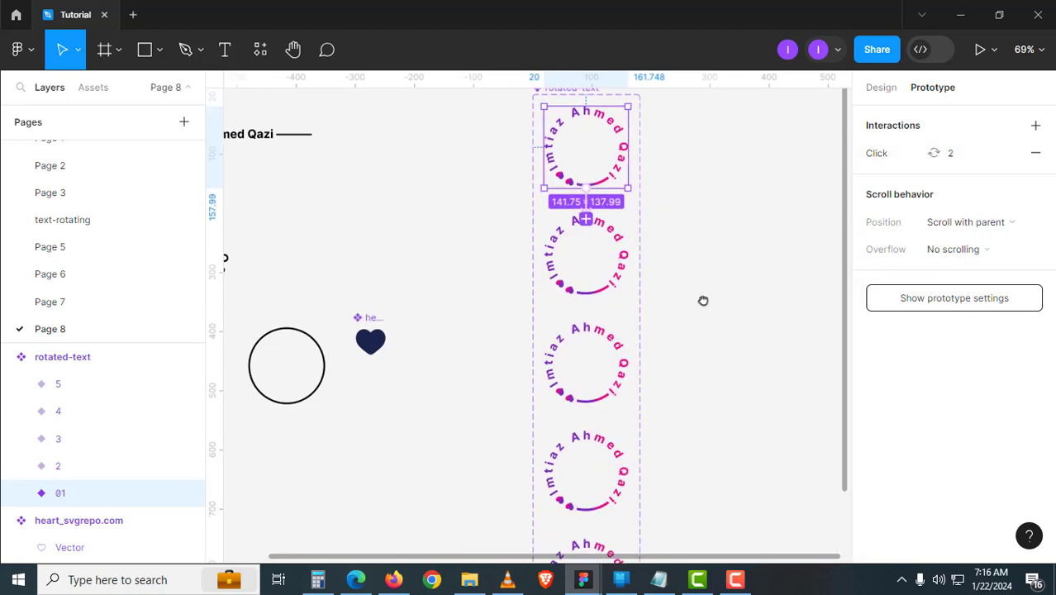
{"action": "left_click", "coordinate": [608, 290]}
{"action": "left_click_drag", "start_coordinate": [586, 296], "coordinate": [610, 347]}
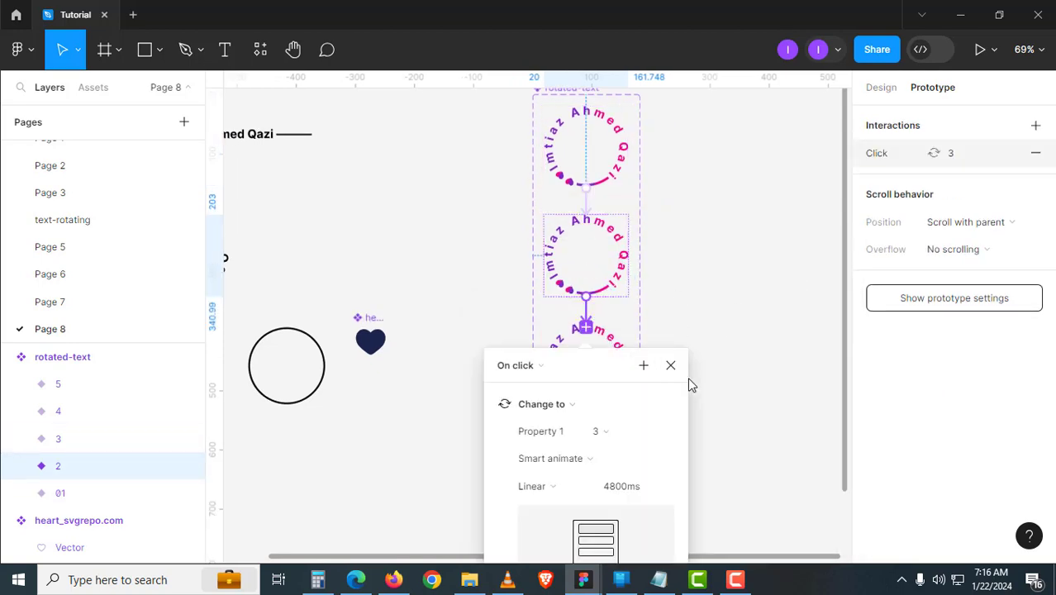
{"action": "left_click_drag", "start_coordinate": [683, 376], "coordinate": [729, 272]}
{"action": "left_click", "coordinate": [718, 252]}
- Link variant 3 to 4 and variant 4 to 5 with click interactions
{"action": "scroll", "coordinate": [694, 356], "scroll_direction": "down", "scroll_amount": 2}
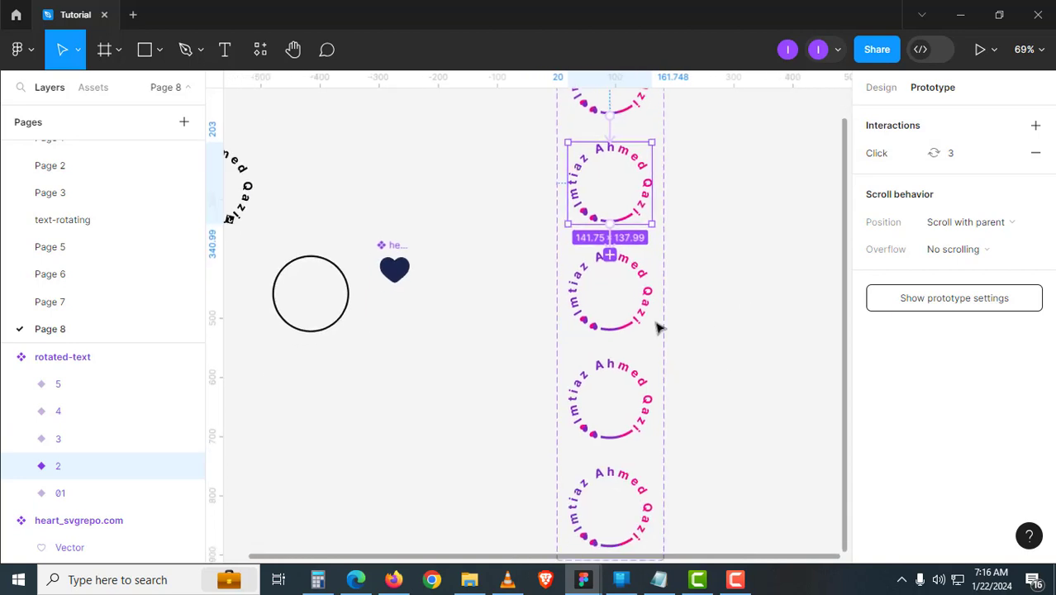
{"action": "left_click", "coordinate": [622, 330]}
{"action": "left_click_drag", "start_coordinate": [608, 331], "coordinate": [622, 379]}
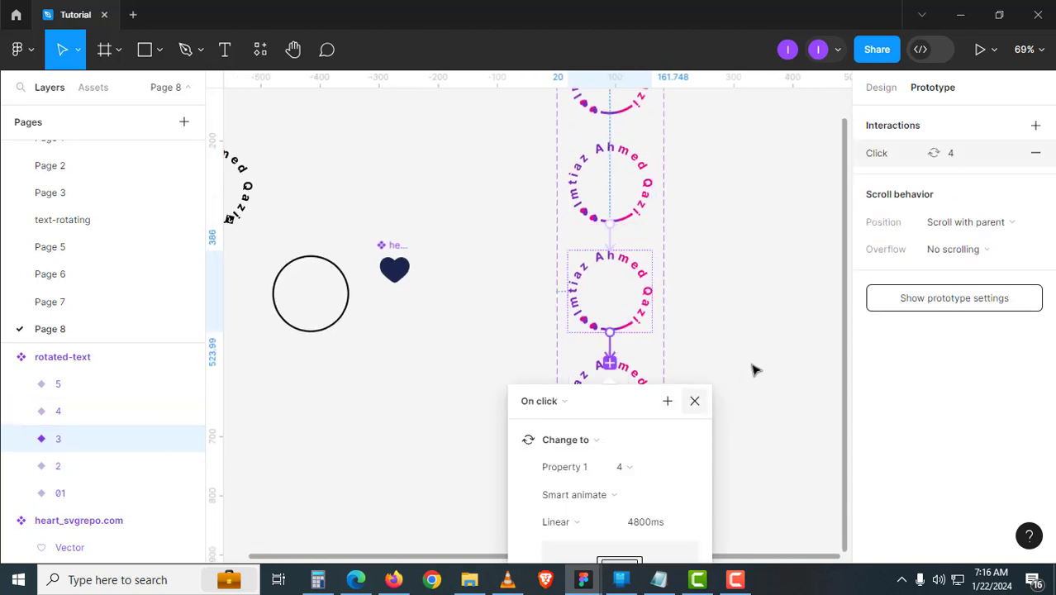
{"action": "scroll", "coordinate": [754, 367], "scroll_direction": "down", "scroll_amount": 4}
{"action": "left_click", "coordinate": [697, 251]}
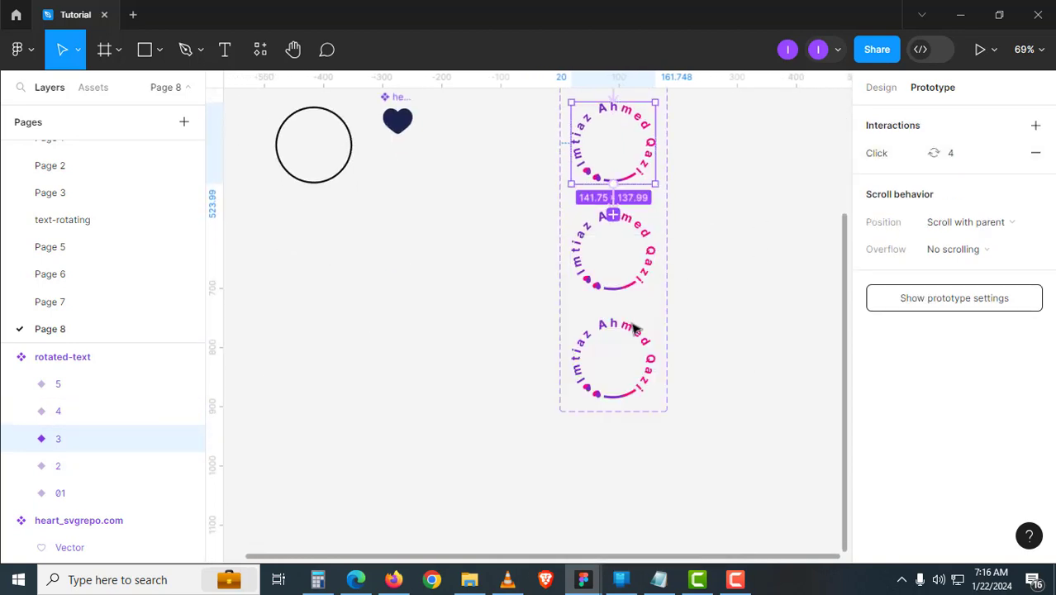
{"action": "left_click", "coordinate": [633, 277]}
{"action": "left_click_drag", "start_coordinate": [615, 292], "coordinate": [619, 347]}
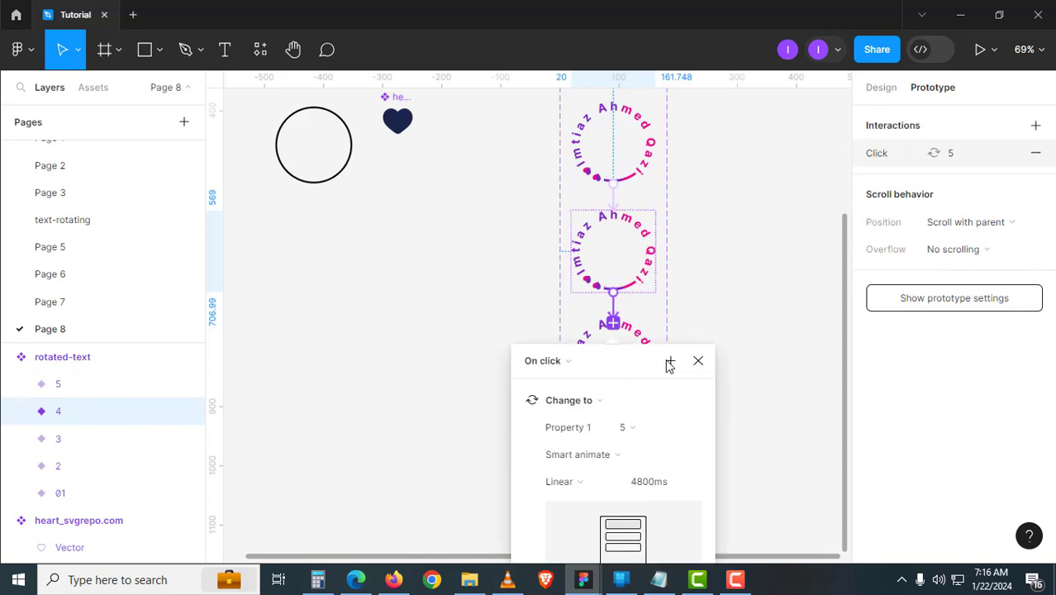
{"action": "left_click", "coordinate": [698, 361]}
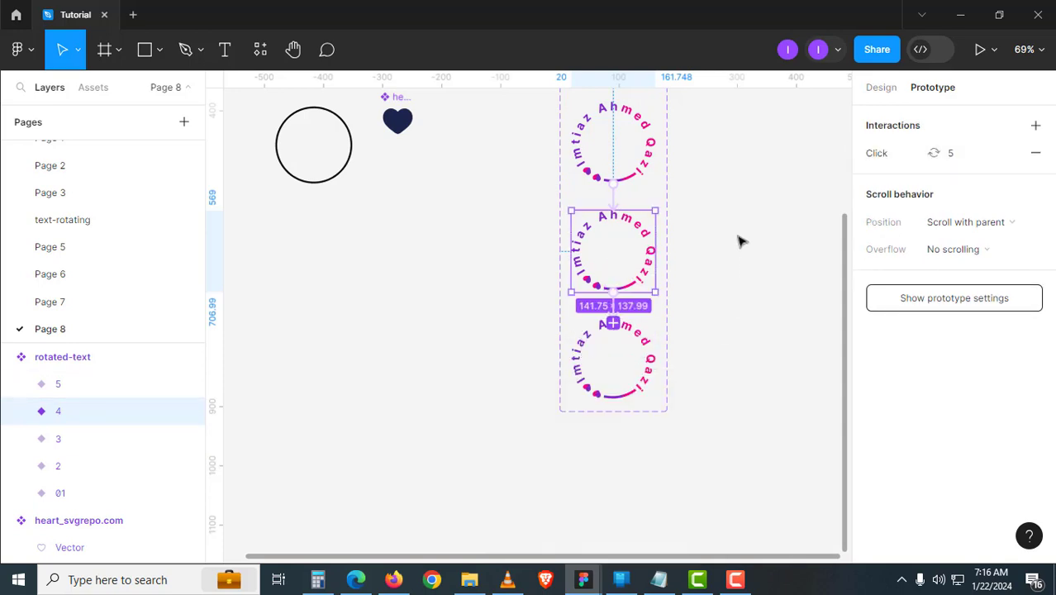
- Connect variant 5 back to 01 to close the loop, then select the rotated-text set
{"action": "left_click_drag", "start_coordinate": [741, 241], "coordinate": [702, 399]}
{"action": "scroll", "coordinate": [699, 372], "scroll_direction": "up", "scroll_amount": 2}
{"action": "scroll", "coordinate": [700, 405], "scroll_direction": "down", "scroll_amount": 3}
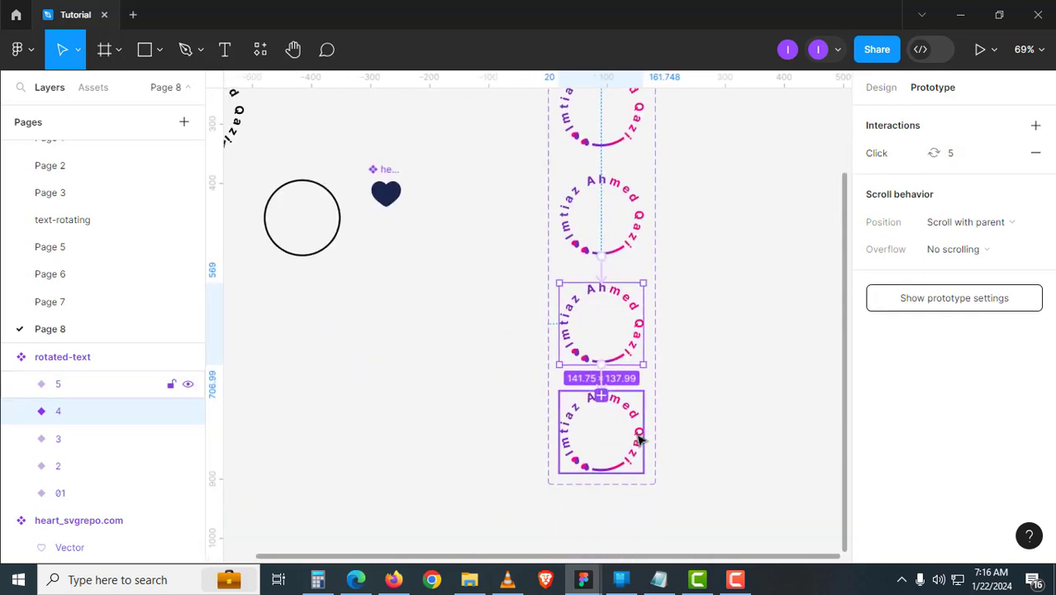
{"action": "left_click", "coordinate": [644, 433]}
{"action": "left_click_drag", "start_coordinate": [643, 431], "coordinate": [578, 280]}
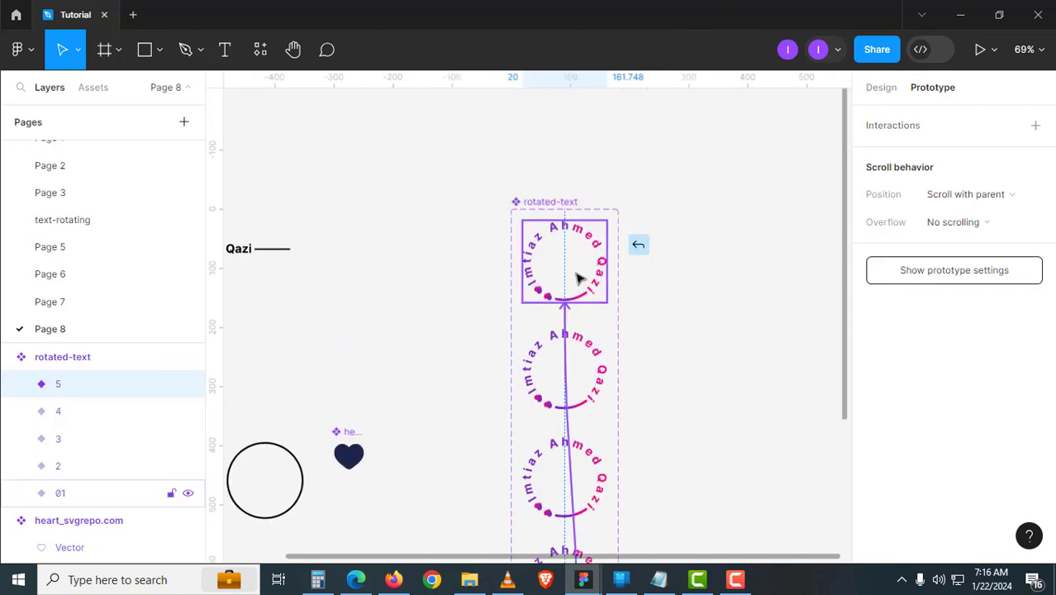
{"action": "left_click", "coordinate": [650, 345]}
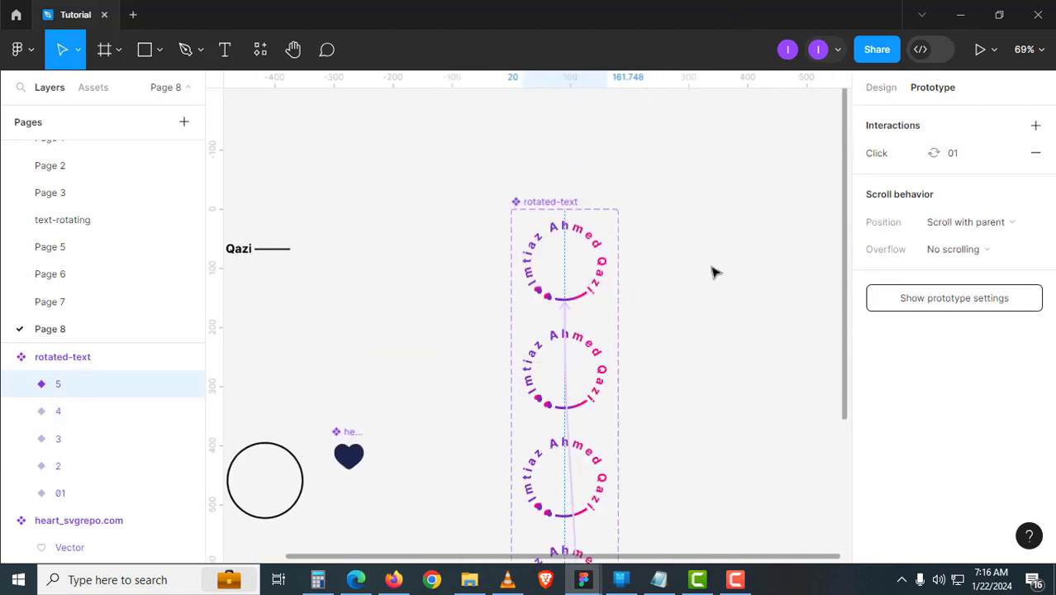
{"action": "left_click", "coordinate": [711, 271]}
{"action": "left_click", "coordinate": [546, 213]}
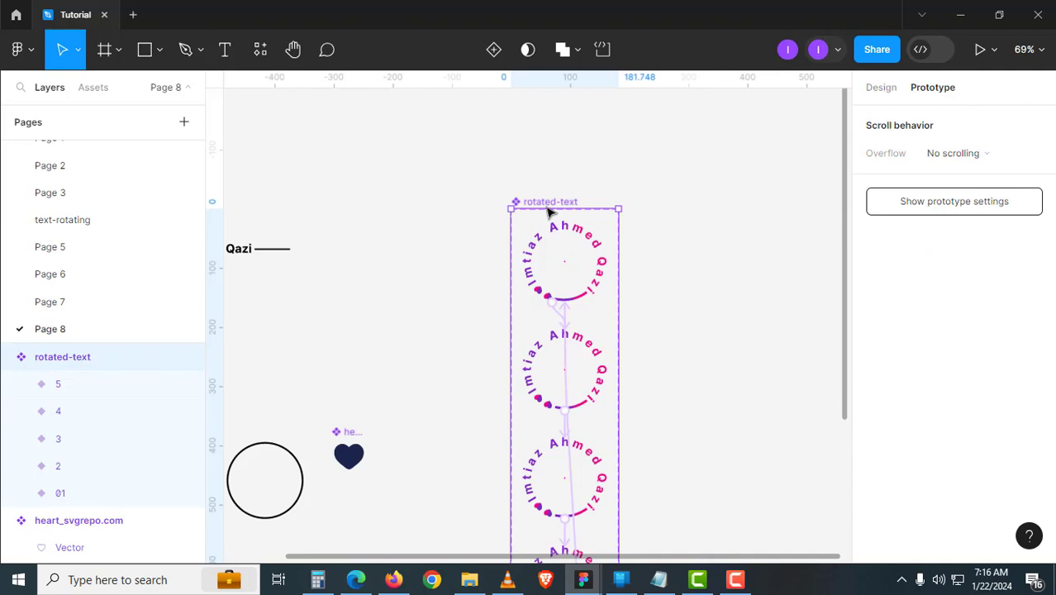
- Switch all five variants' interaction trigger to After delay and animate over 600ms
{"action": "key", "text": "Return"}
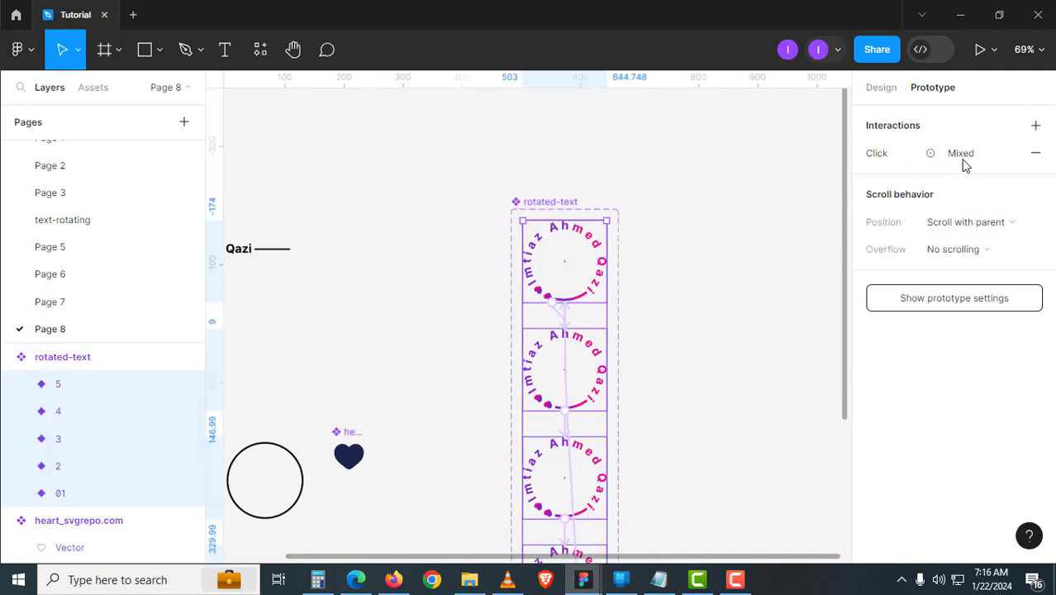
{"action": "left_click", "coordinate": [962, 158]}
{"action": "left_click", "coordinate": [710, 156]}
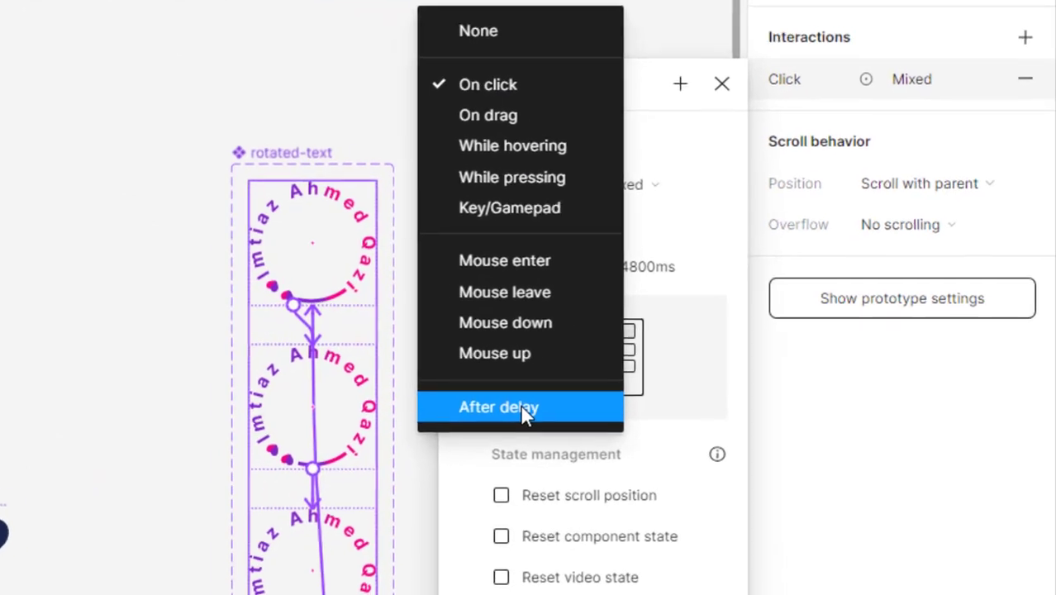
{"action": "left_click", "coordinate": [687, 370]}
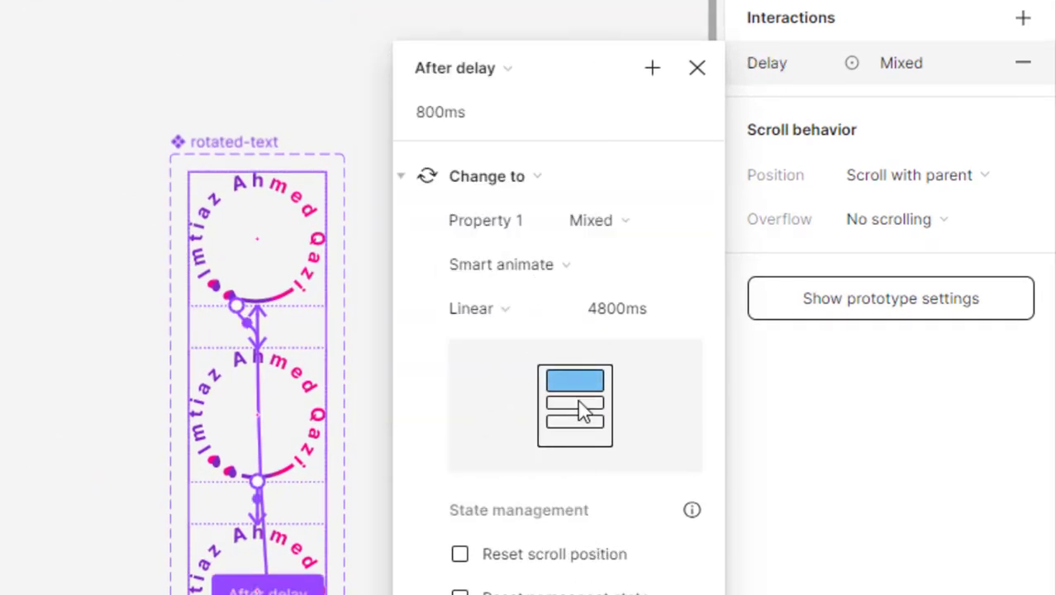
{"action": "left_click", "coordinate": [653, 322]}
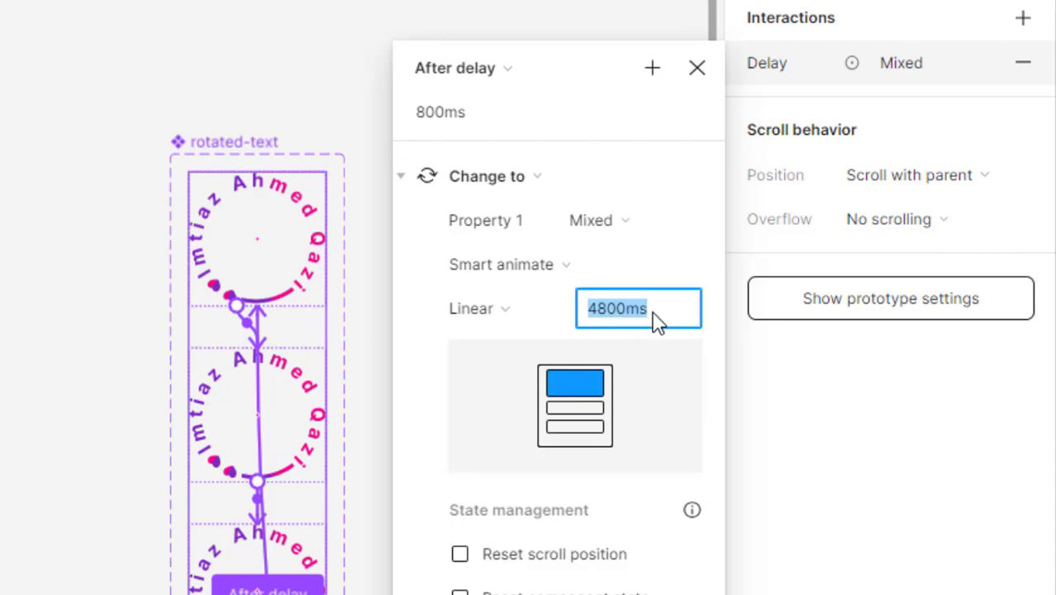
{"action": "type", "text": "600"}
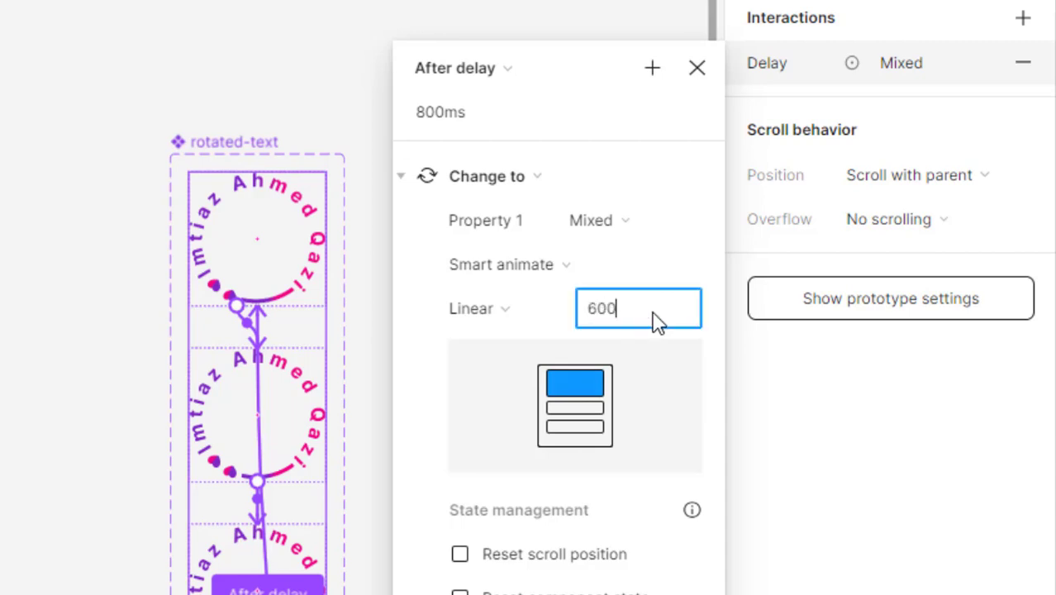
{"action": "key", "text": "Return"}
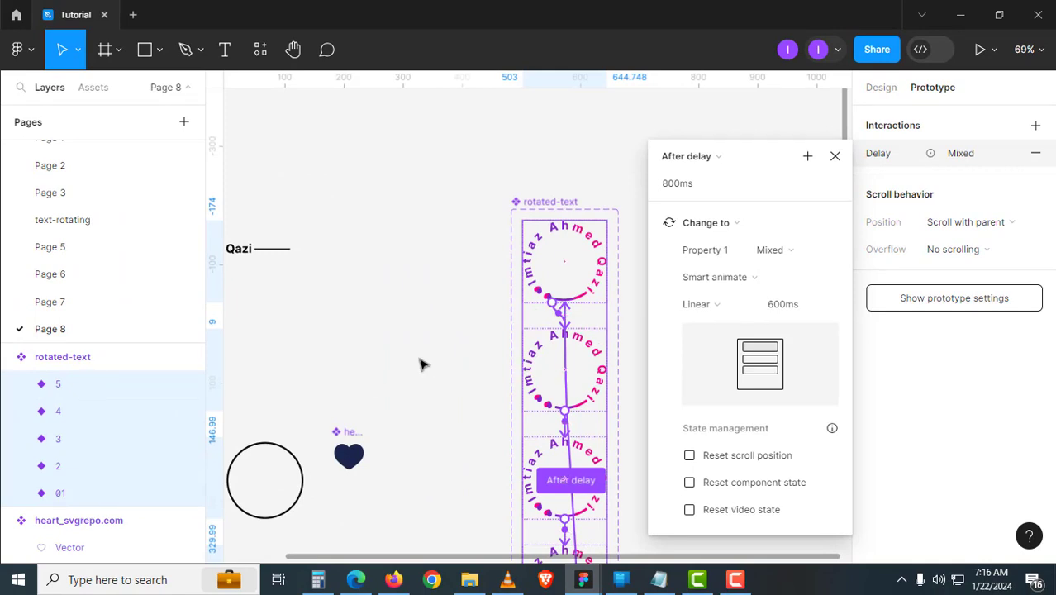
- Set the shared interaction delay to 1ms
{"action": "scroll", "coordinate": [421, 364], "scroll_direction": "down", "scroll_amount": 4}
{"action": "scroll", "coordinate": [372, 281], "scroll_direction": "right", "scroll_amount": 2}
{"action": "scroll", "coordinate": [360, 279], "scroll_direction": "up", "scroll_amount": 2}
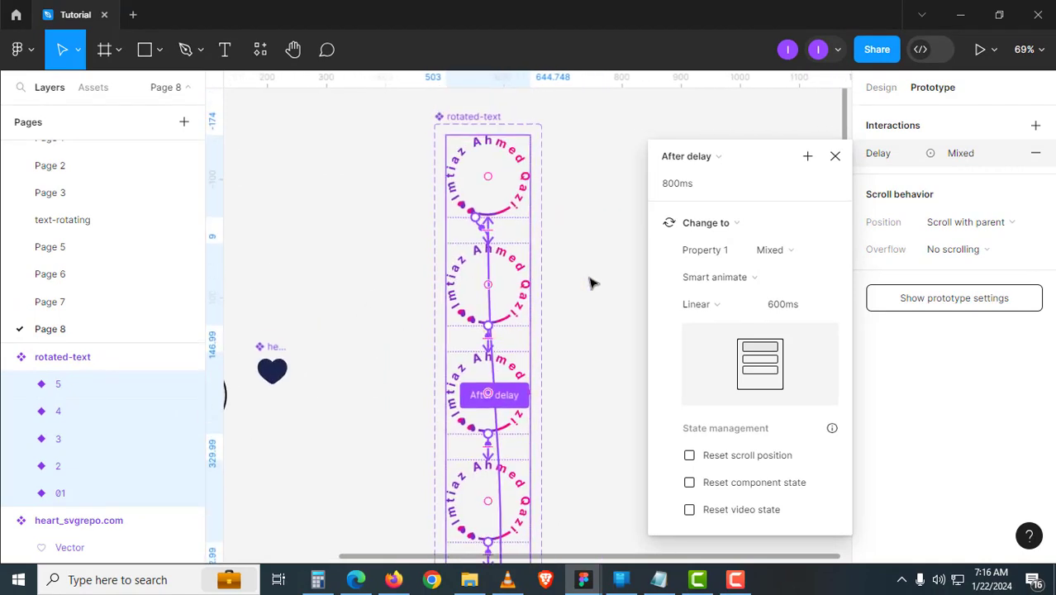
{"action": "left_click", "coordinate": [701, 183]}
{"action": "type", "text": "1"}
{"action": "key", "text": "Return"}
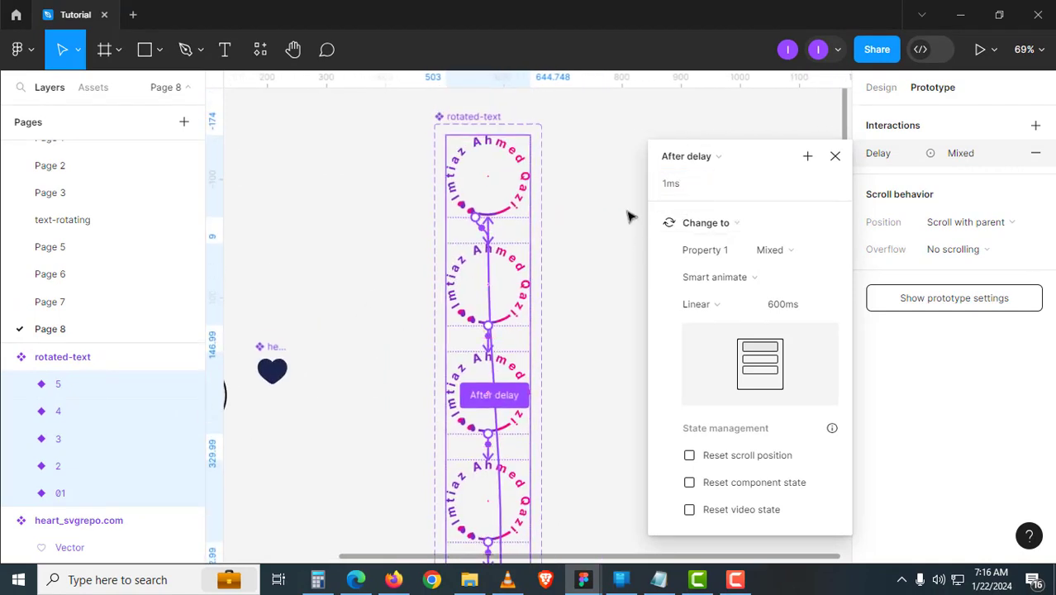
- Set variant 5's transition back to 01 to last 2400ms
{"action": "scroll", "coordinate": [546, 273], "scroll_direction": "down", "scroll_amount": 2}
{"action": "scroll", "coordinate": [536, 231], "scroll_direction": "right", "scroll_amount": 1}
{"action": "scroll", "coordinate": [504, 198], "scroll_direction": "up", "scroll_amount": 1}
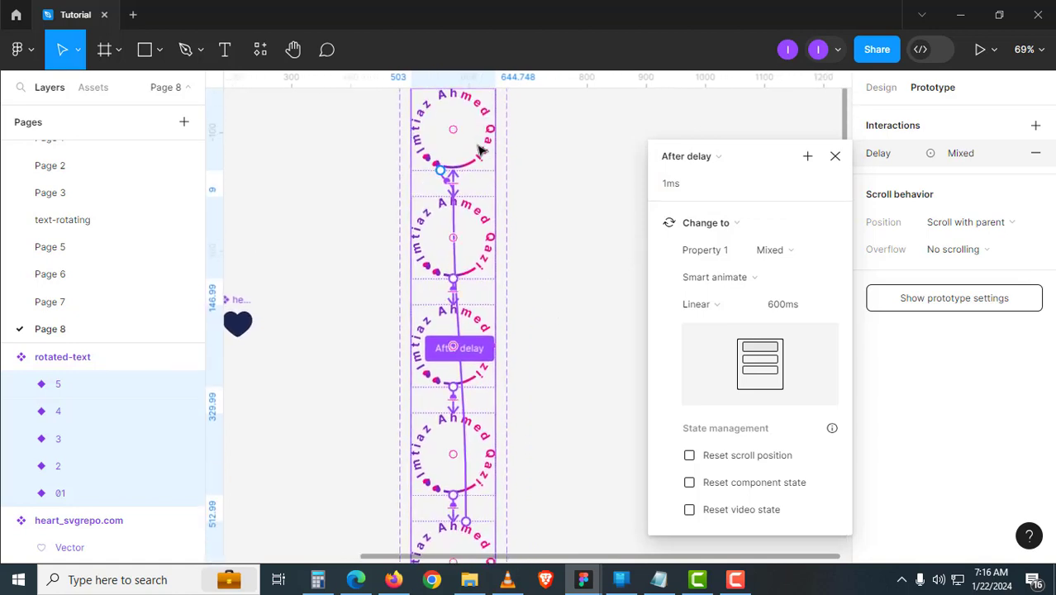
{"action": "scroll", "coordinate": [496, 368], "scroll_direction": "down", "scroll_amount": 2}
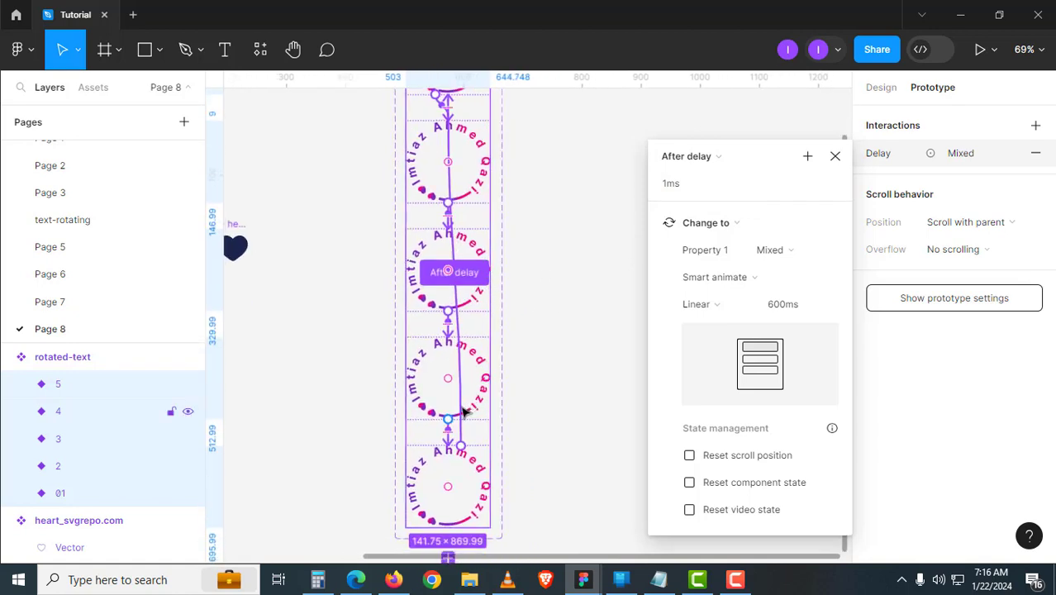
{"action": "scroll", "coordinate": [497, 424], "scroll_direction": "down", "scroll_amount": 2}
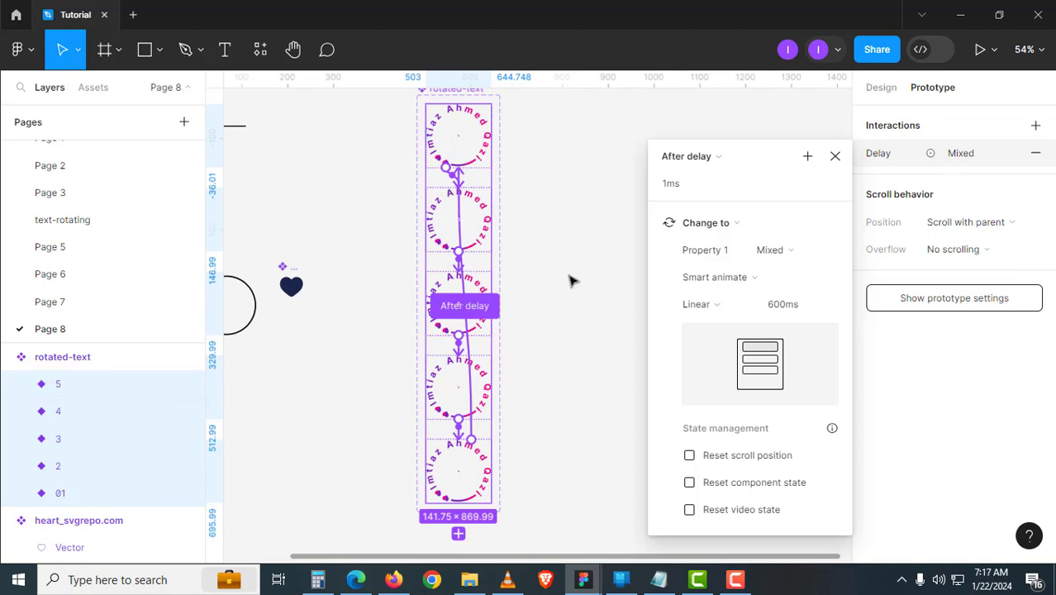
{"action": "left_click", "coordinate": [570, 281]}
{"action": "left_click", "coordinate": [472, 433]}
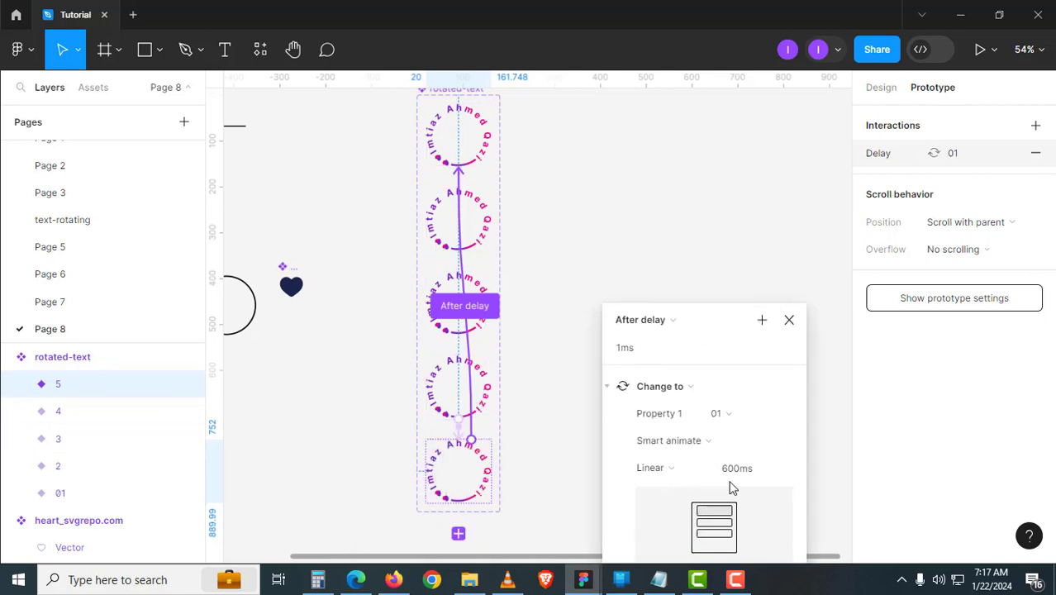
{"action": "left_click", "coordinate": [736, 469]}
{"action": "type", "text": "240"}
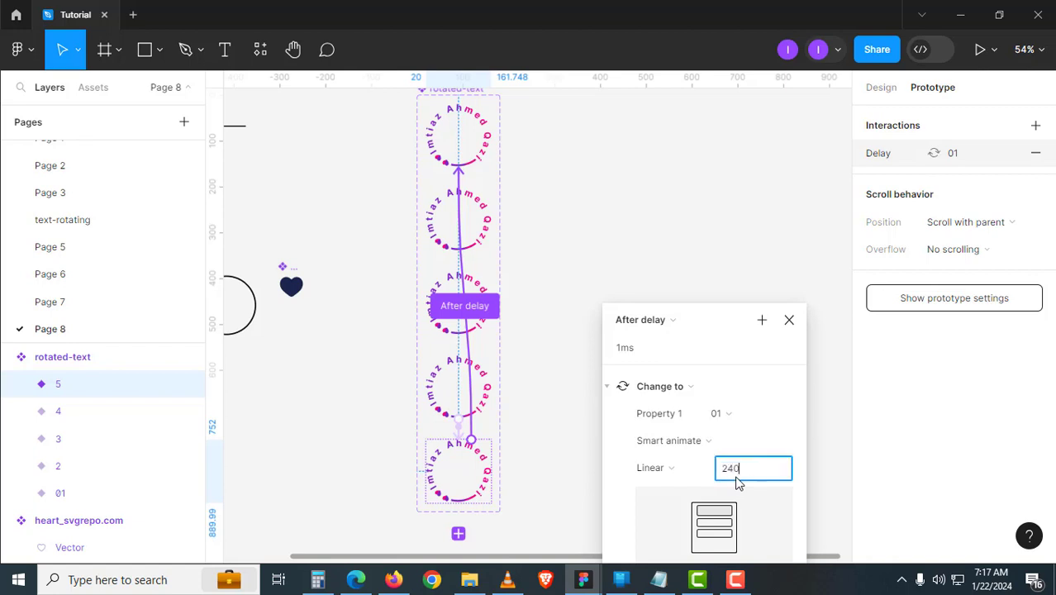
{"action": "type", "text": "0"}
{"action": "key", "text": "Return"}
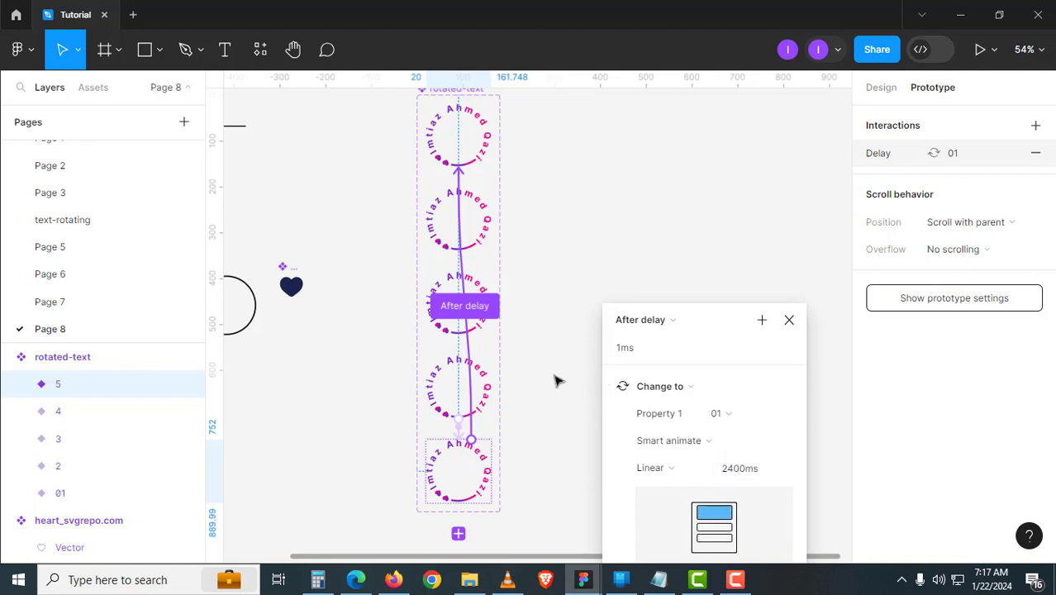
- Rotate the main frames of variant 2 to -45° and variant 3 to -90°
{"action": "left_click", "coordinate": [743, 312]}
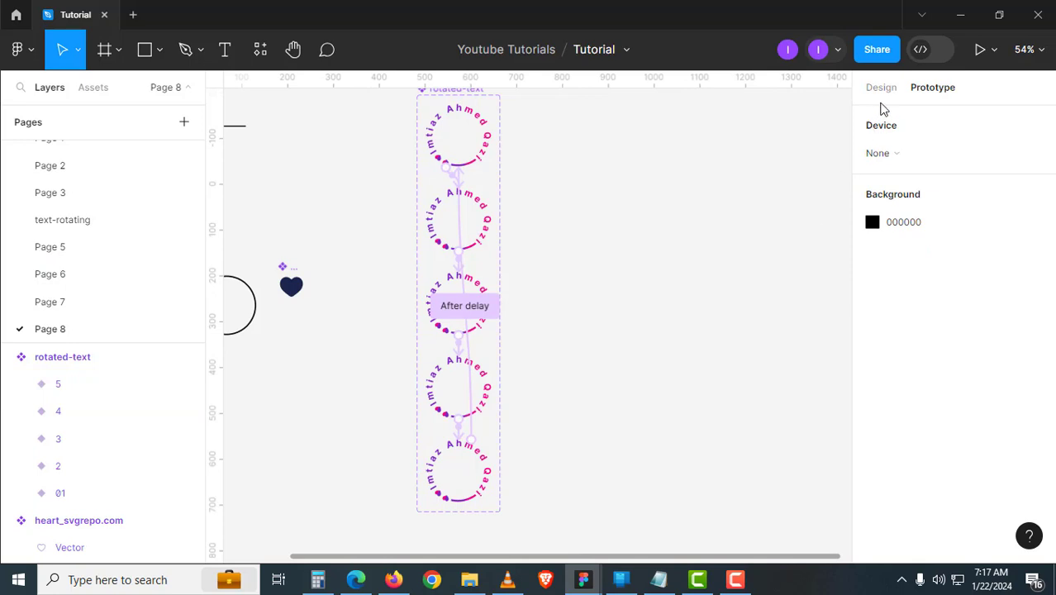
{"action": "left_click", "coordinate": [881, 87]}
{"action": "scroll", "coordinate": [581, 286], "scroll_direction": "up", "scroll_amount": 1}
{"action": "scroll", "coordinate": [437, 287], "scroll_direction": "up", "scroll_amount": 5}
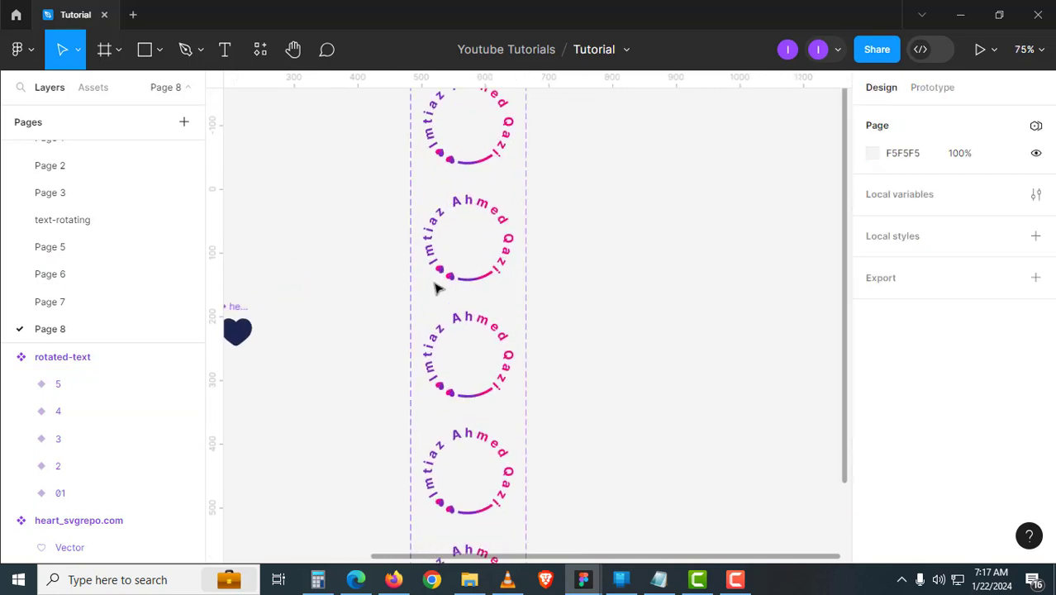
{"action": "scroll", "coordinate": [495, 358], "scroll_direction": "up", "scroll_amount": 1}
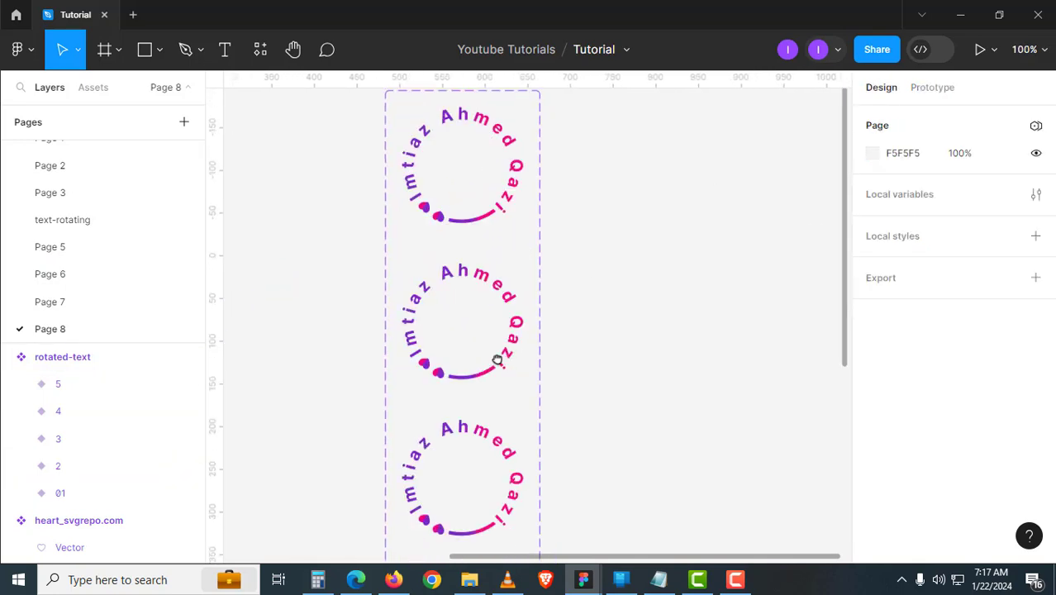
{"action": "left_click", "coordinate": [478, 307]}
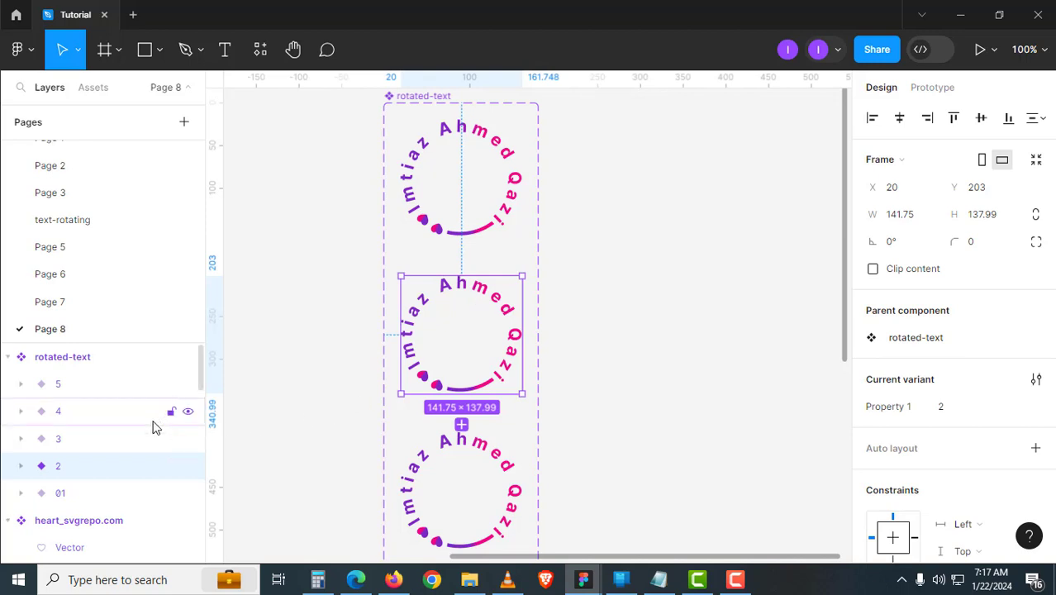
{"action": "left_click", "coordinate": [21, 466]}
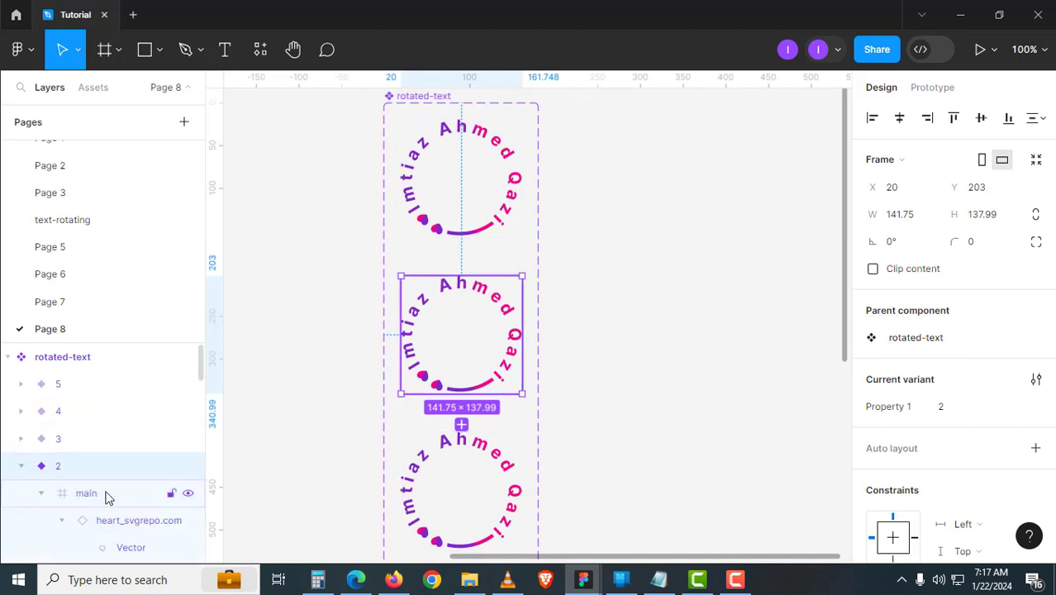
{"action": "left_click", "coordinate": [105, 496]}
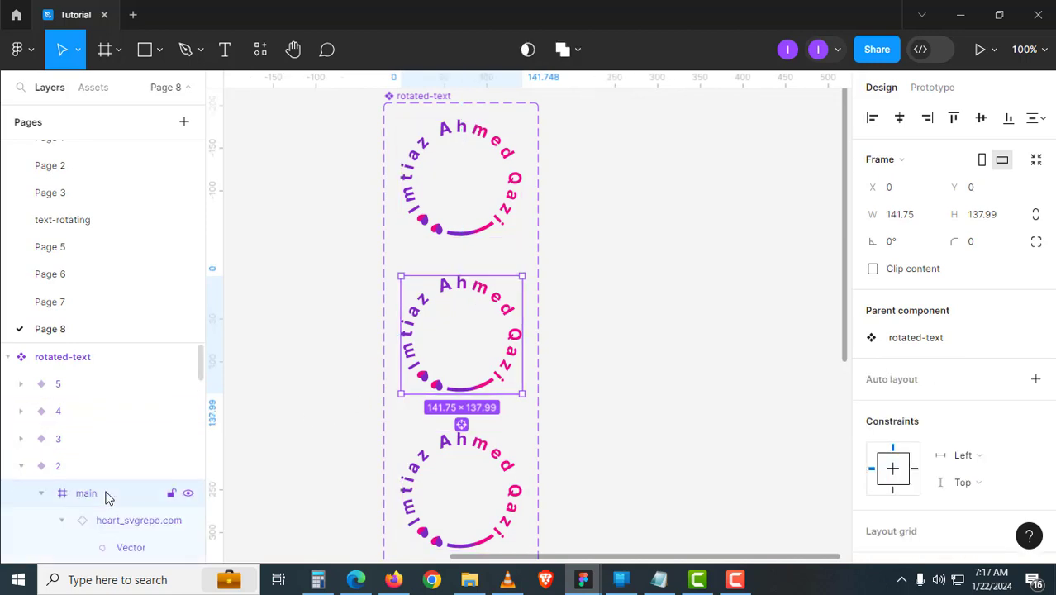
{"action": "left_click", "coordinate": [908, 243]}
{"action": "type", "text": "-45"}
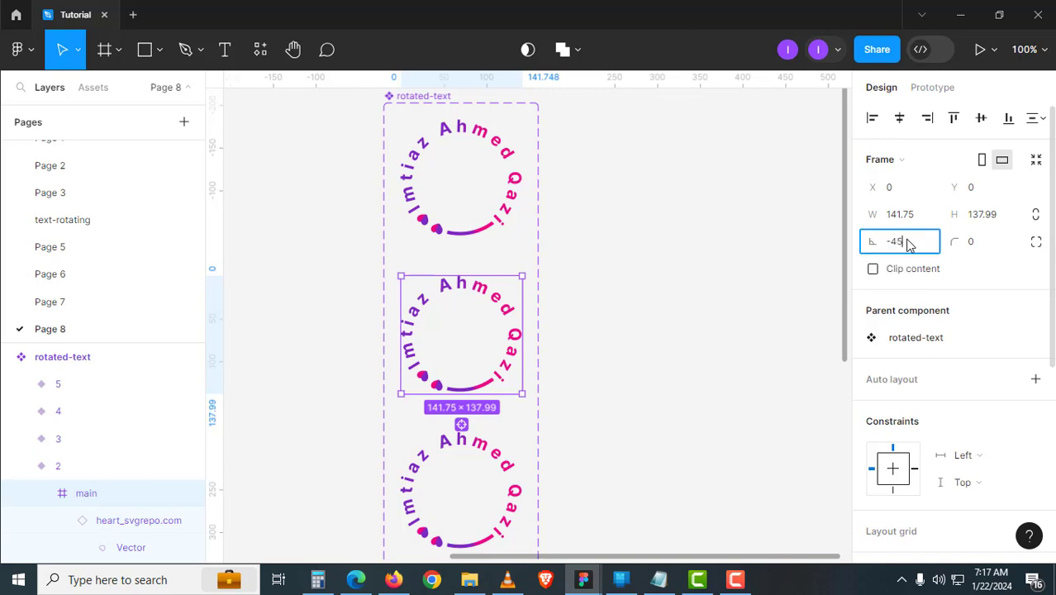
{"action": "key", "text": "Return"}
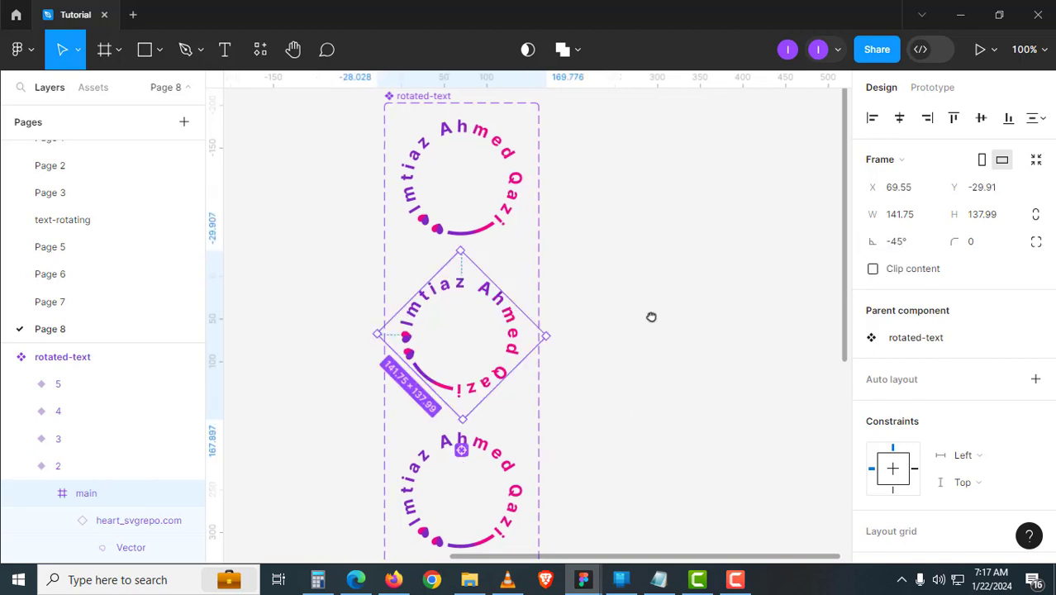
{"action": "scroll", "coordinate": [540, 337], "scroll_direction": "down", "scroll_amount": 3}
{"action": "left_click", "coordinate": [514, 349]}
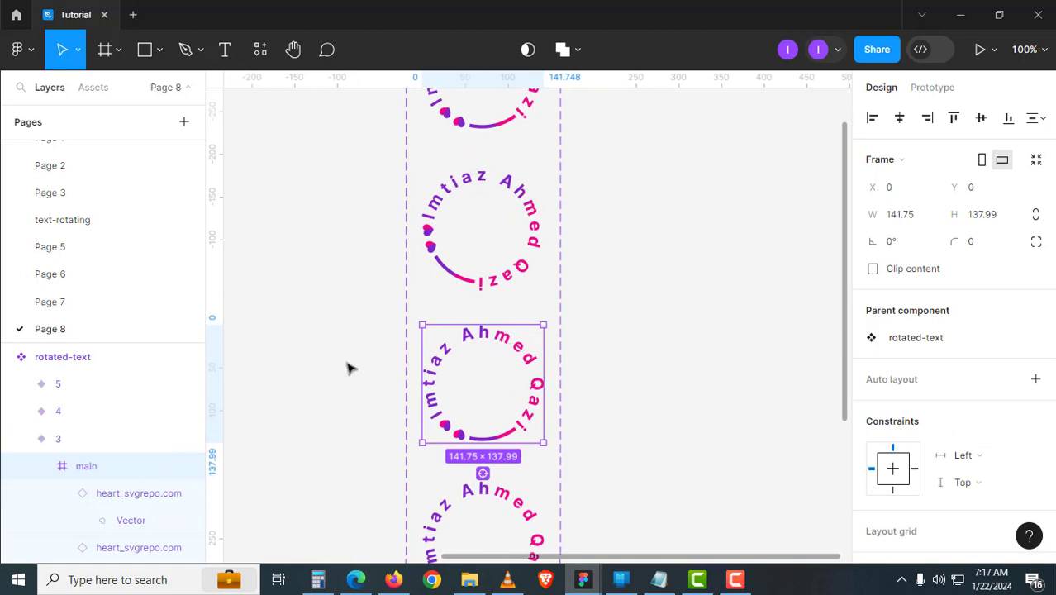
{"action": "left_click", "coordinate": [902, 244]}
{"action": "type", "text": "-9"}
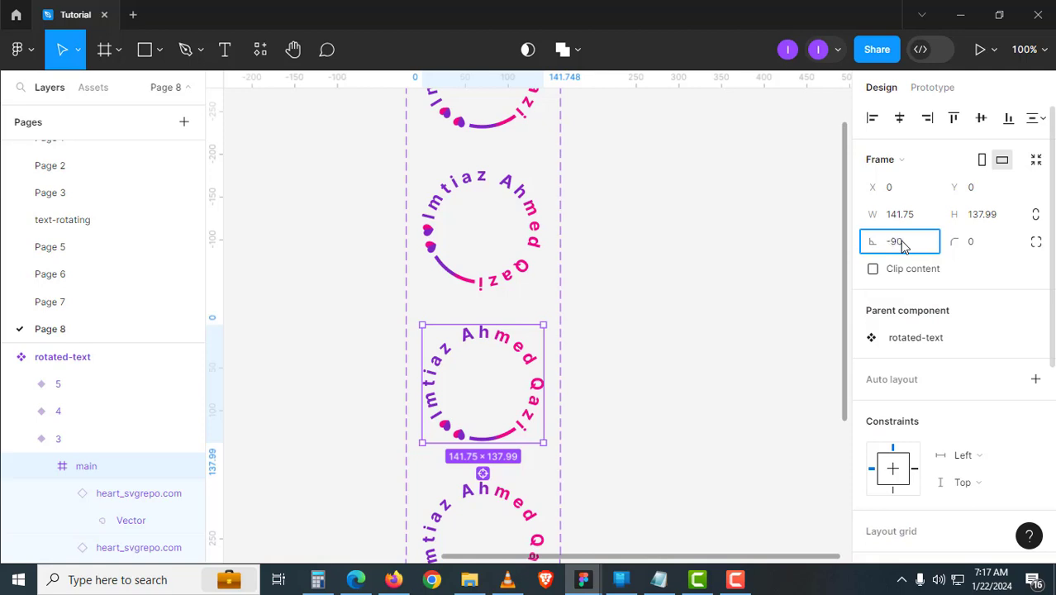
{"action": "key", "text": "Return"}
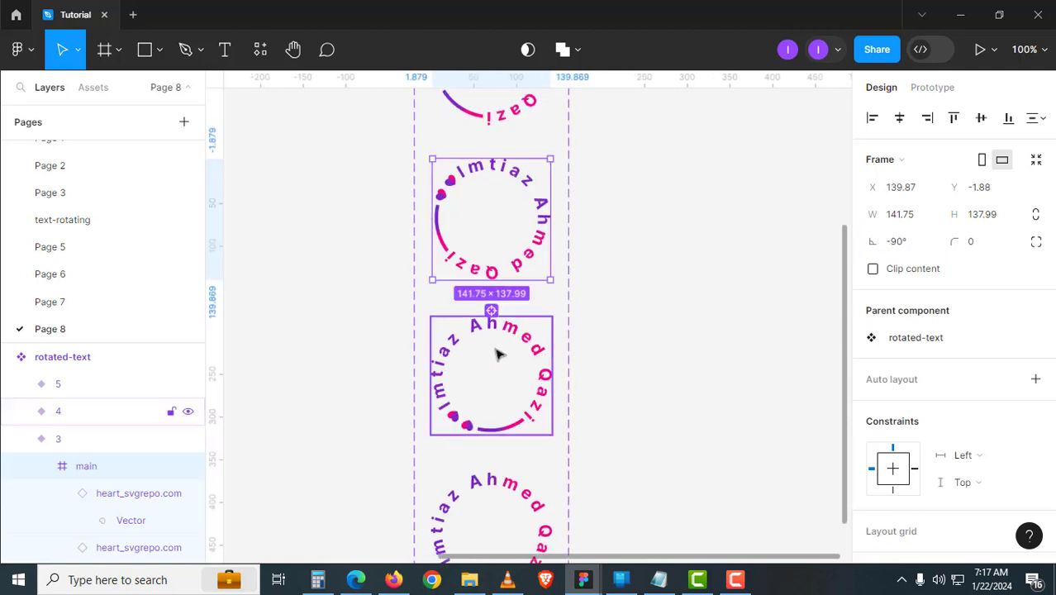
- Rotate variant 4's main frame to -135° and variant 5's to -180°, then zoom out
{"action": "left_click", "coordinate": [496, 353]}
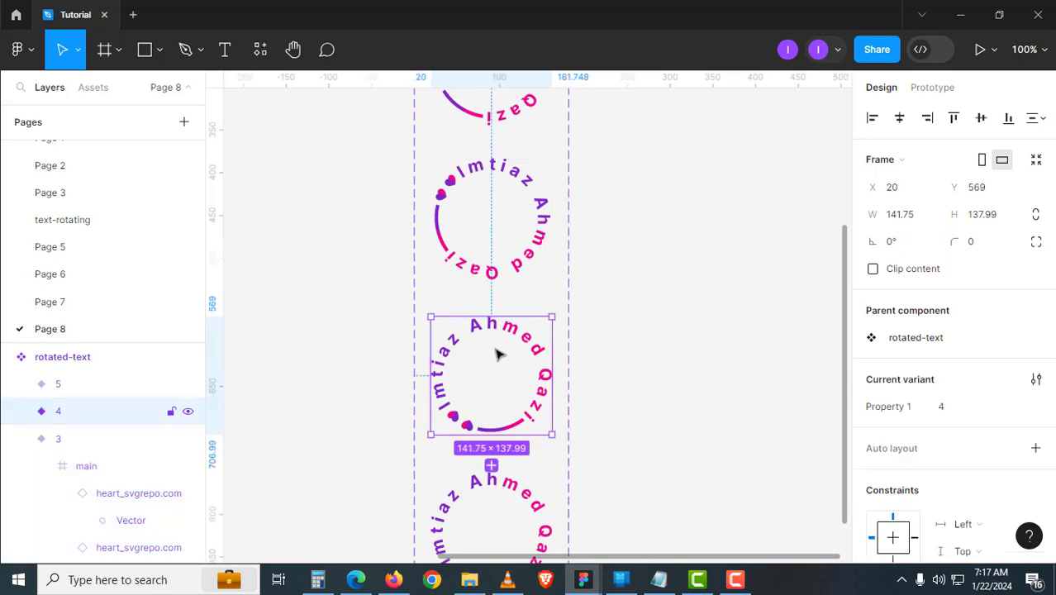
{"action": "left_click", "coordinate": [18, 413]}
{"action": "left_click", "coordinate": [80, 438]}
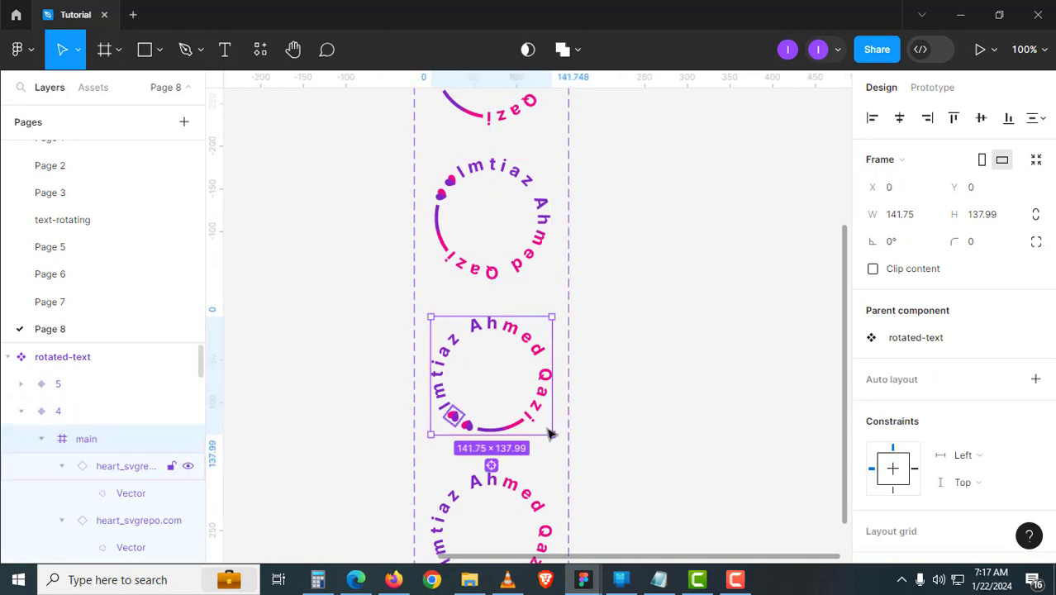
{"action": "left_click", "coordinate": [907, 247]}
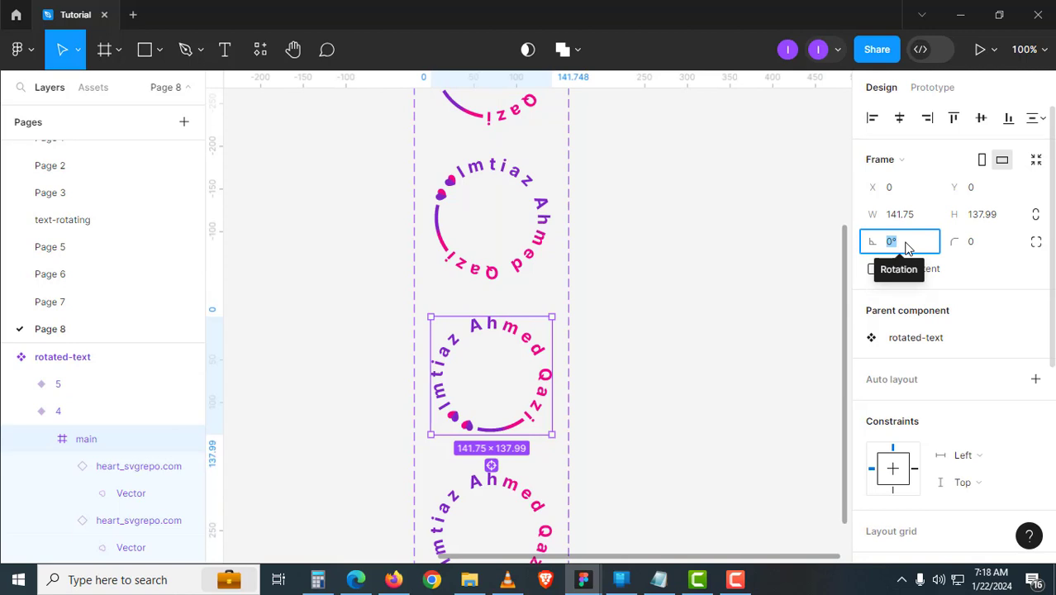
{"action": "type", "text": "-135"}
{"action": "key", "text": "Return"}
{"action": "scroll", "coordinate": [669, 245], "scroll_direction": "down", "scroll_amount": 5}
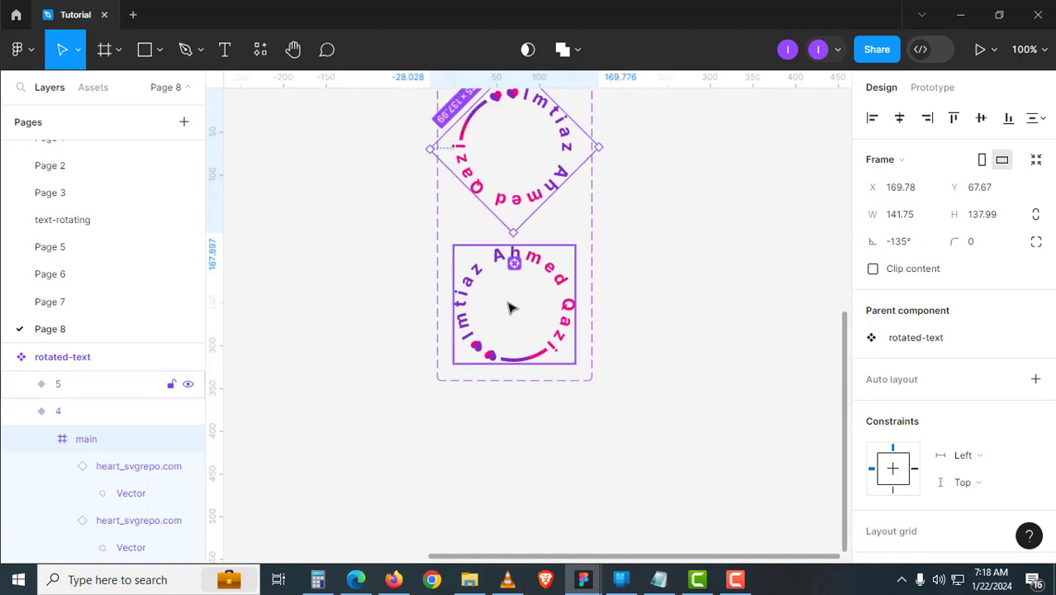
{"action": "left_click", "coordinate": [510, 308]}
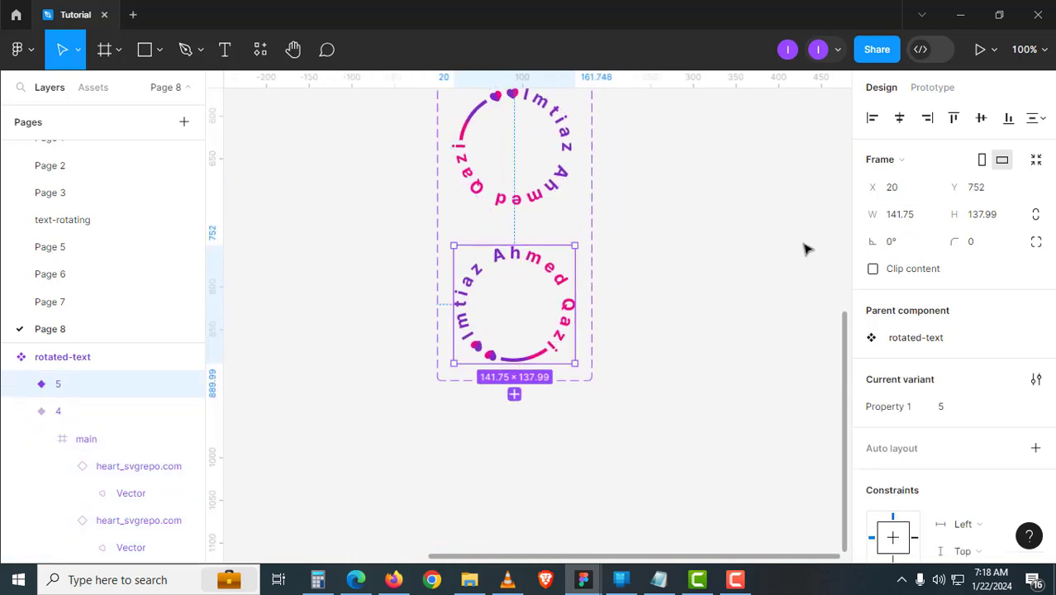
{"action": "left_click", "coordinate": [99, 410]}
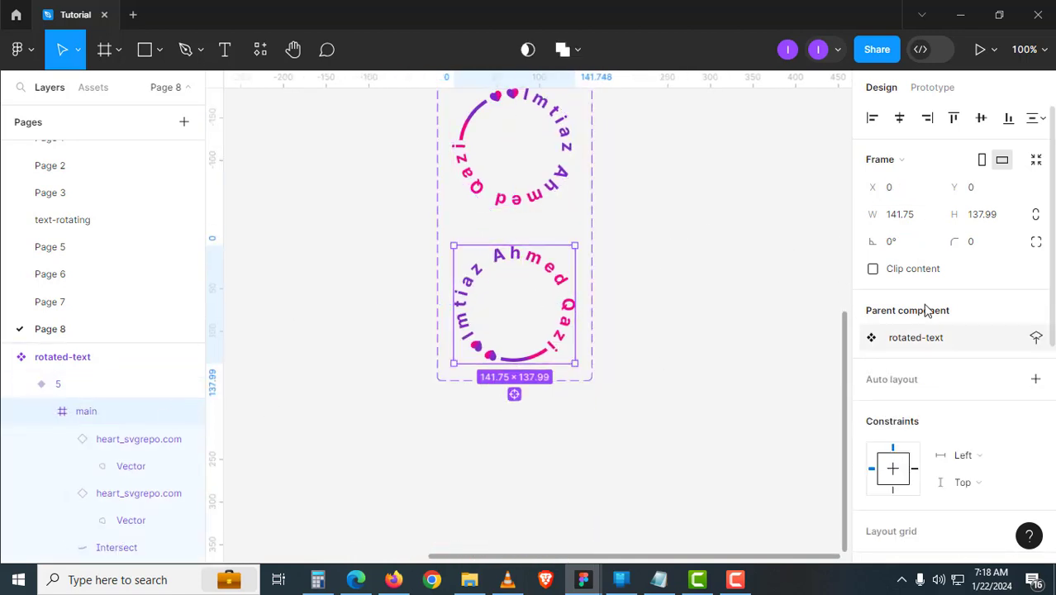
{"action": "left_click", "coordinate": [912, 241]}
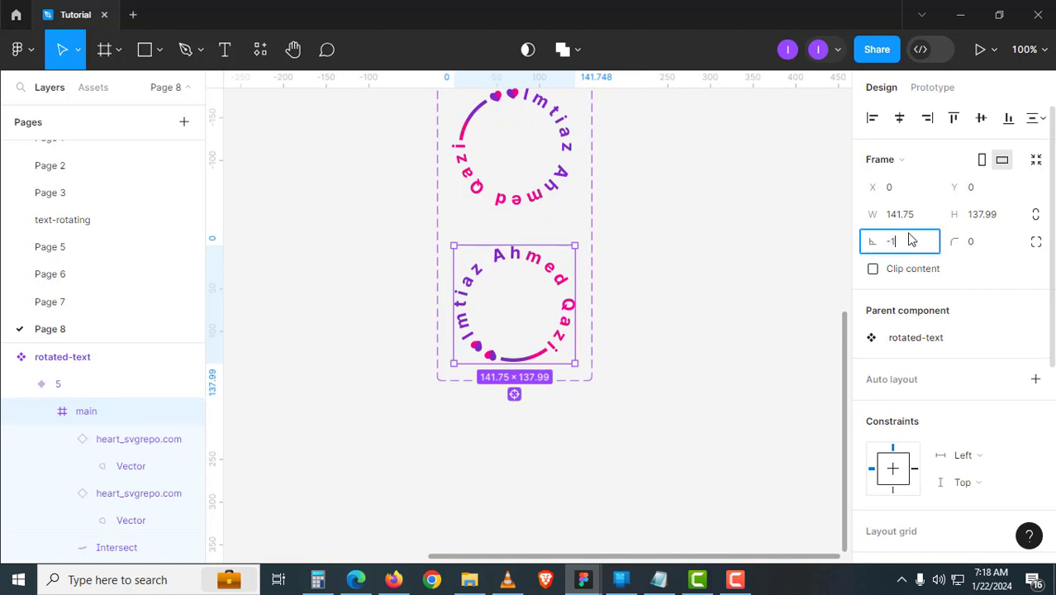
{"action": "type", "text": "-180"}
{"action": "key", "text": "Return"}
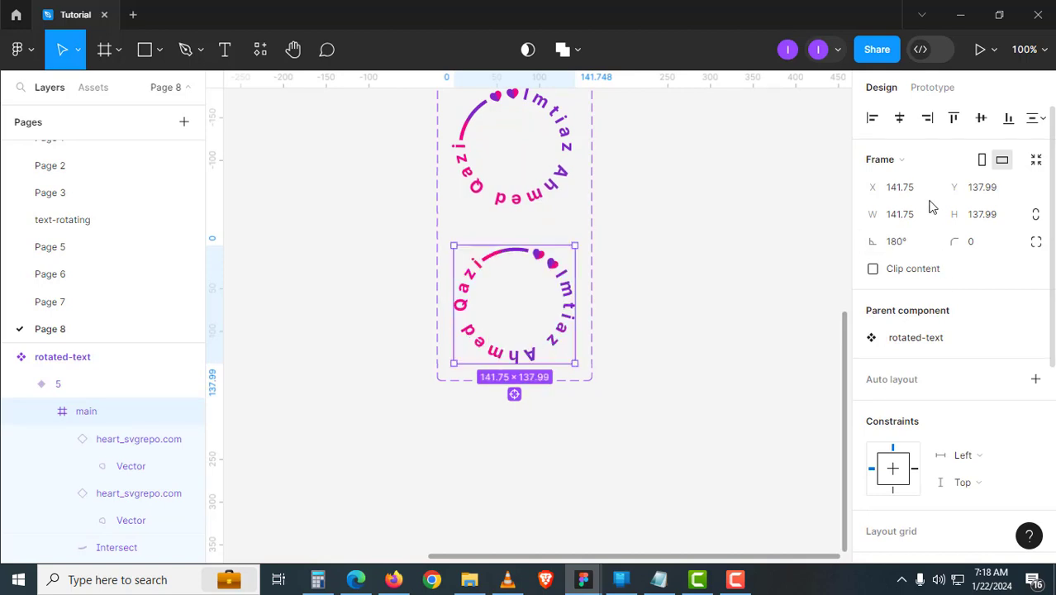
{"action": "left_click", "coordinate": [636, 270]}
{"action": "scroll", "coordinate": [647, 322], "scroll_direction": "up", "scroll_amount": 5}
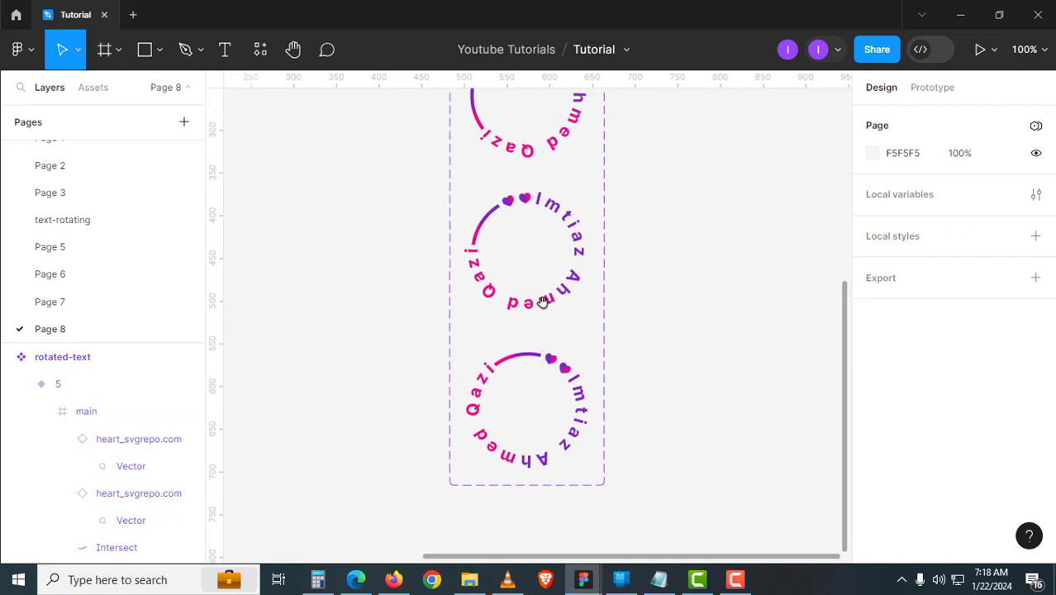
{"action": "key", "text": "minus"}
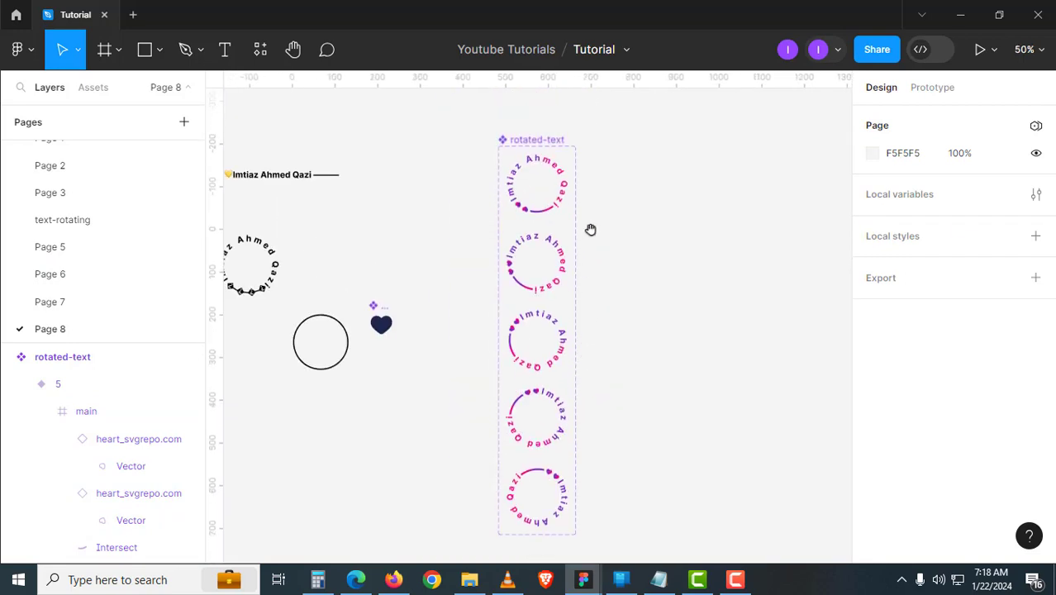
- Copy the first variant beside the set and draw Frame 1 around it
{"action": "scroll", "coordinate": [624, 231], "scroll_direction": "up", "scroll_amount": 1}
{"action": "left_click_drag", "start_coordinate": [514, 235], "coordinate": [721, 216]}
{"action": "key", "text": "plus"}
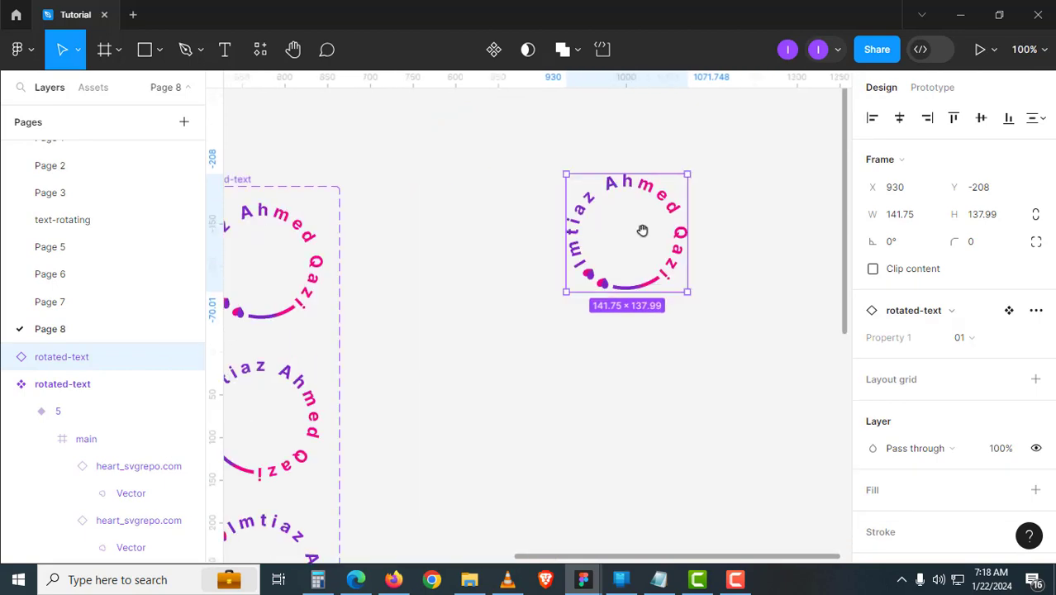
{"action": "key", "text": "f"}
{"action": "left_click_drag", "start_coordinate": [529, 163], "coordinate": [712, 329]}
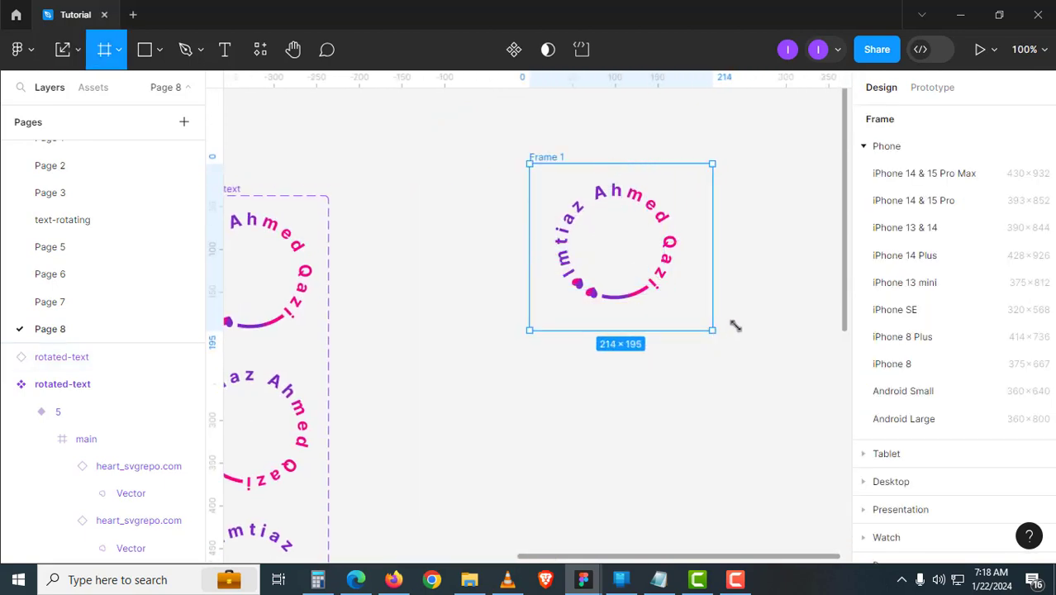
{"action": "left_click", "coordinate": [761, 297]}
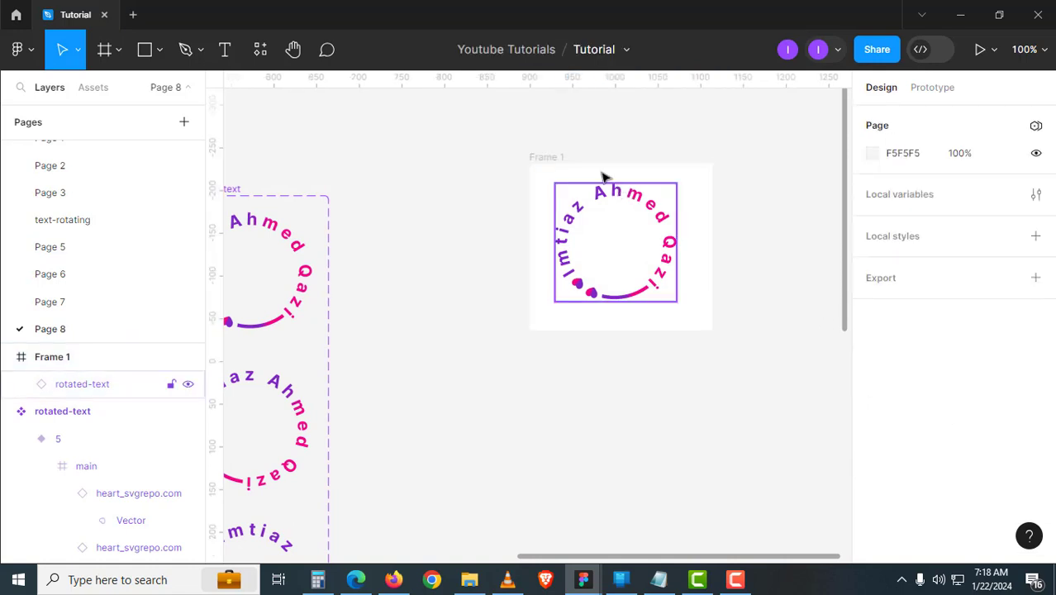
- Make Frame 1 the Flow 1 starting point and present the prototype
{"action": "left_click", "coordinate": [549, 160]}
{"action": "left_click", "coordinate": [932, 92]}
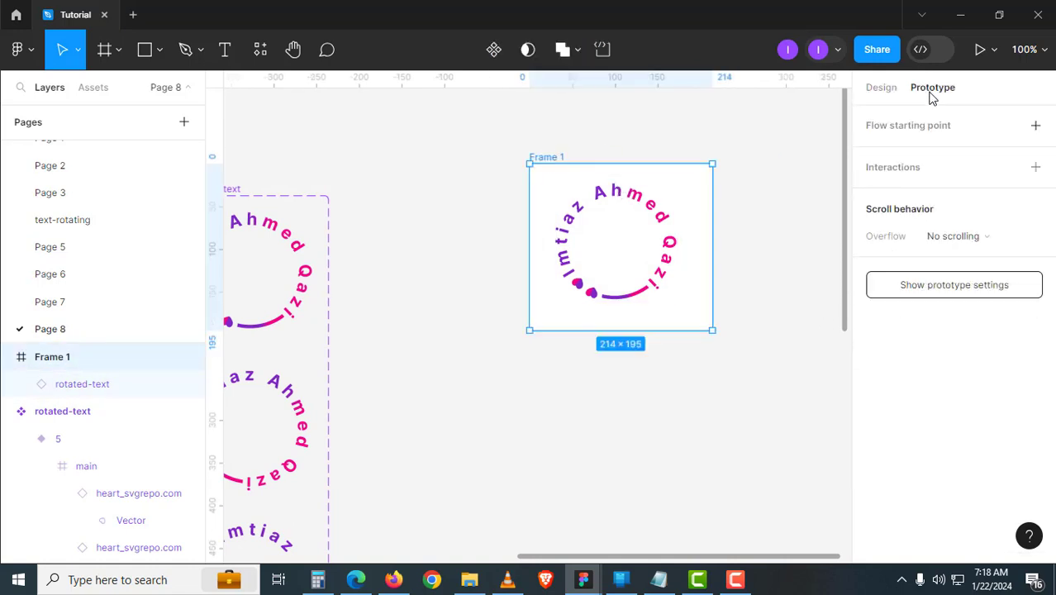
{"action": "left_click", "coordinate": [1035, 125]}
{"action": "left_click", "coordinate": [609, 123]}
{"action": "left_click", "coordinate": [562, 154]}
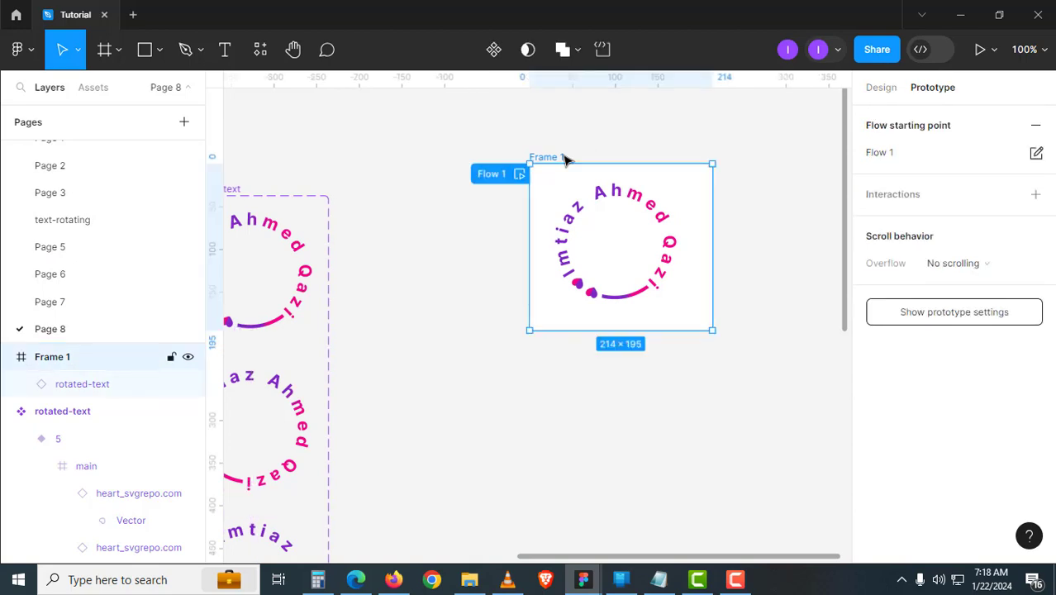
{"action": "left_click", "coordinate": [981, 50]}
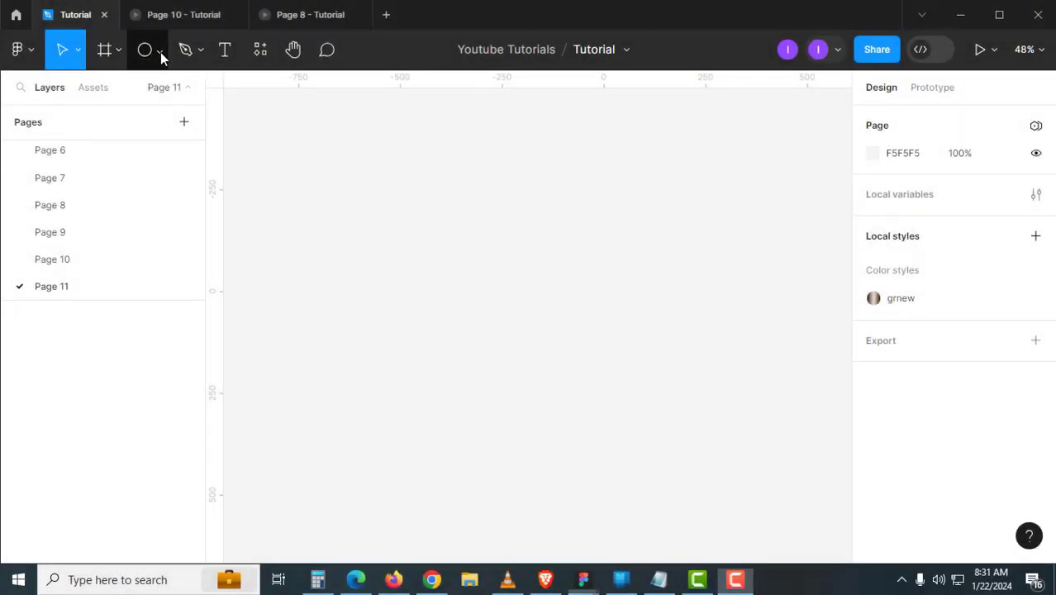
- Draw an ellipse and size it to 500×500
{"action": "left_click", "coordinate": [160, 52]}
{"action": "left_click", "coordinate": [160, 157]}
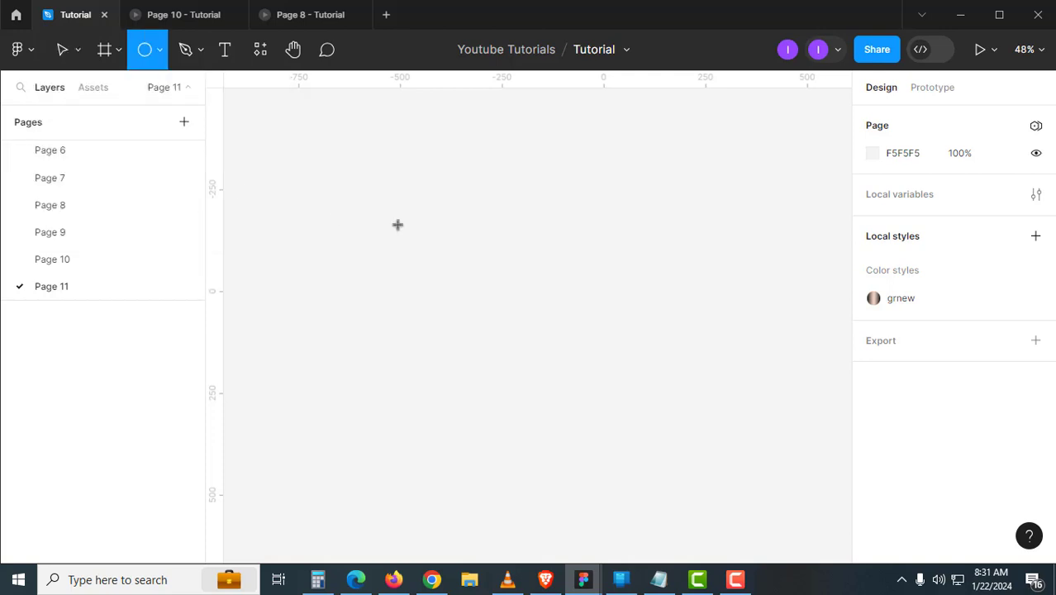
{"action": "left_click_drag", "start_coordinate": [437, 184], "coordinate": [603, 370]}
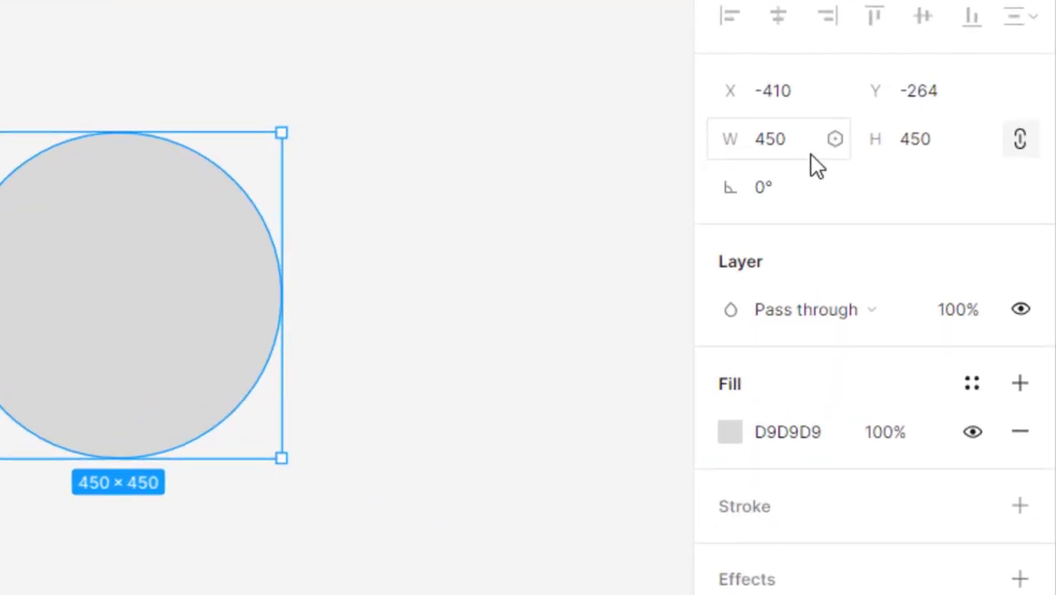
{"action": "left_click", "coordinate": [913, 190]}
{"action": "type", "text": "500"}
{"action": "key", "text": "Tab"}
{"action": "type", "text": "500"}
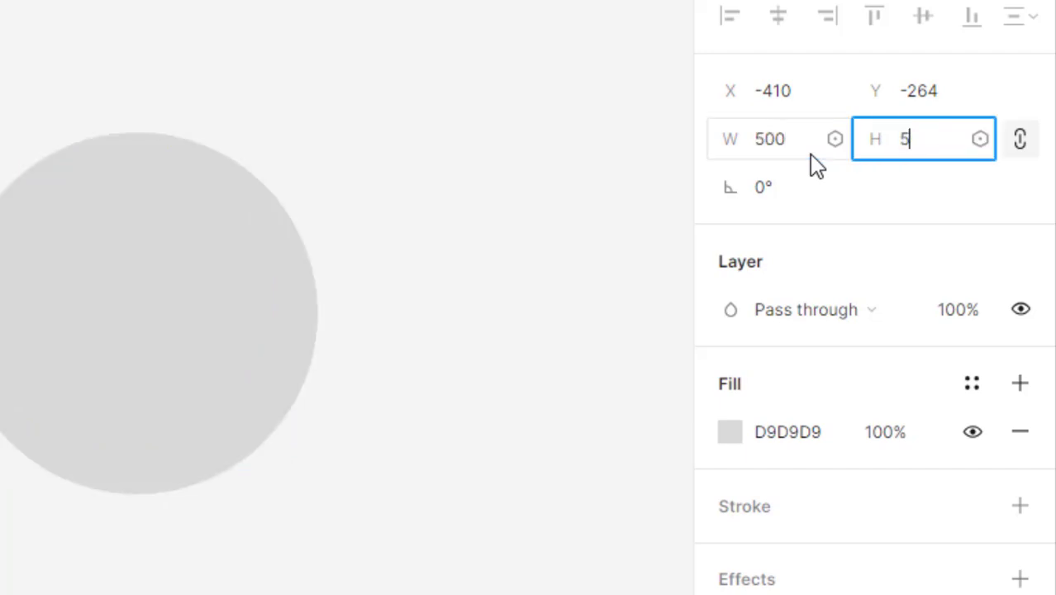
{"action": "key", "text": "Return"}
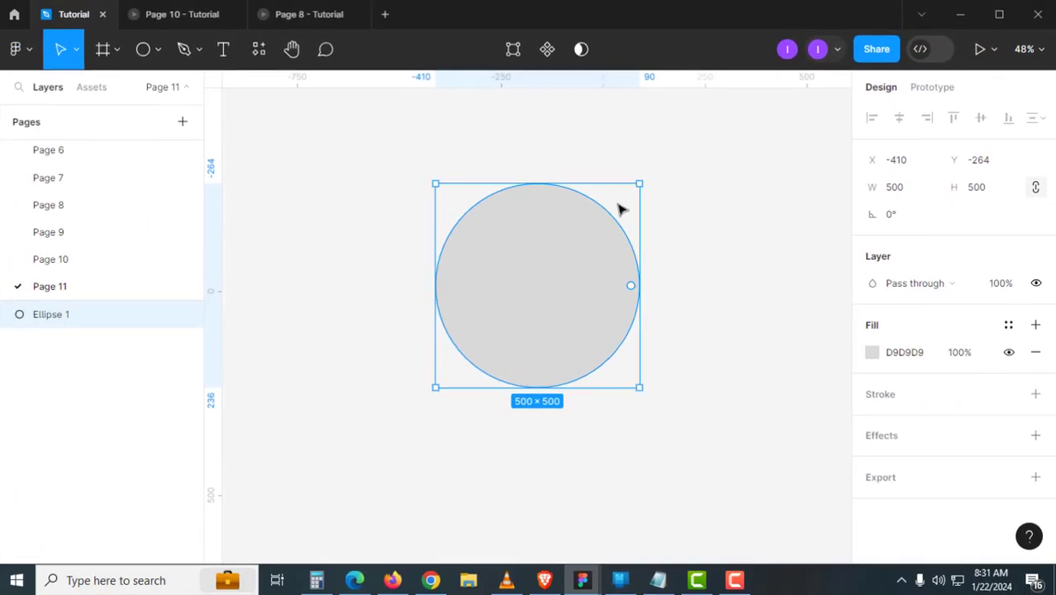
{"action": "key", "text": "Escape"}
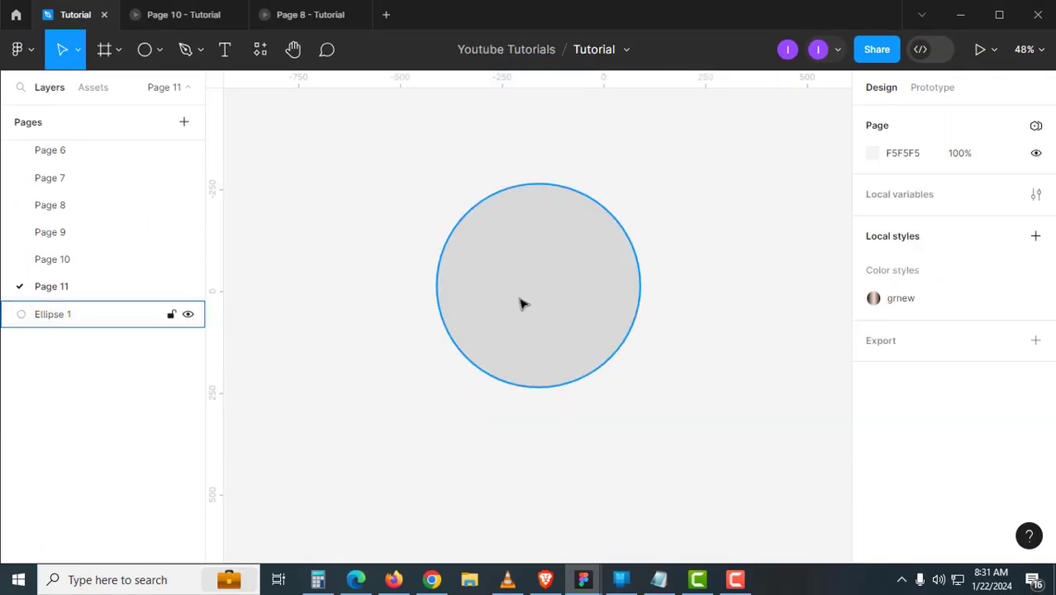
- Rename the circle BACKGROUND, duplicate it, and name the copy gradiant
{"action": "left_click", "coordinate": [138, 308]}
{"action": "double_click", "coordinate": [53, 314]}
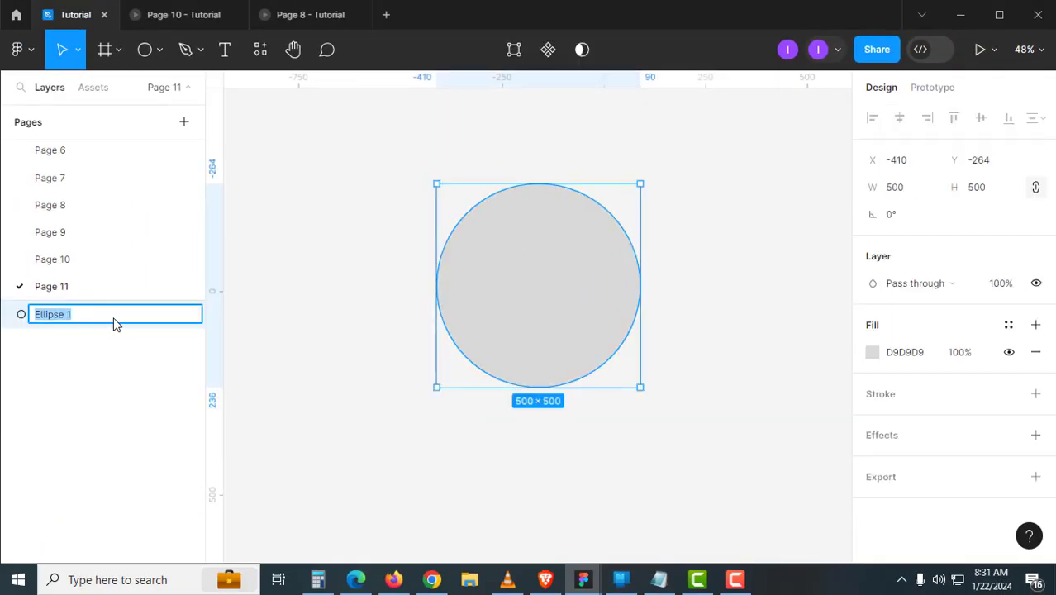
{"action": "type", "text": "BACKGROUND"}
{"action": "key", "text": "Return"}
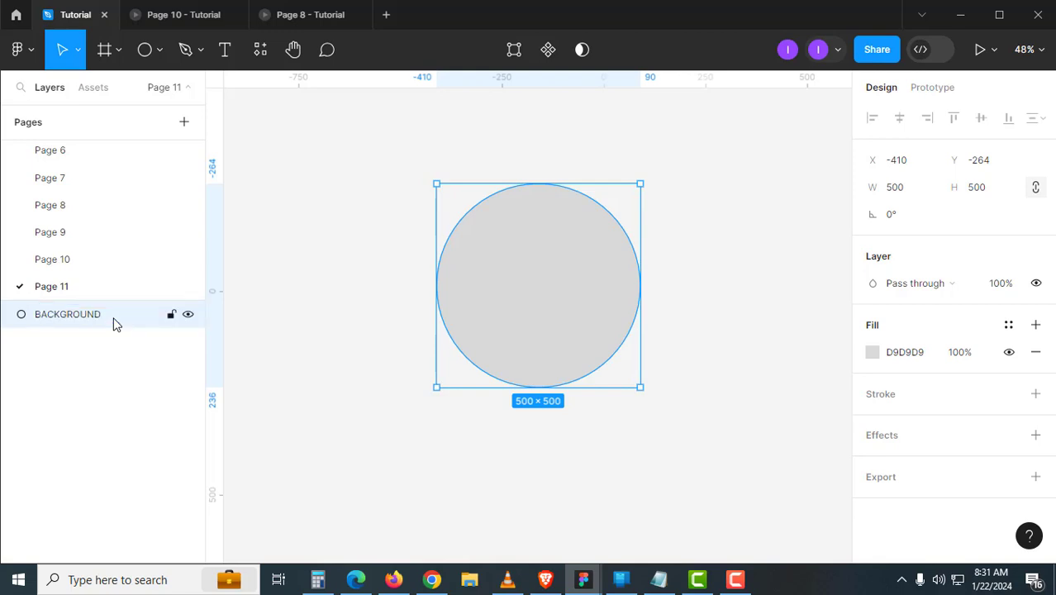
{"action": "key", "text": "ctrl+d"}
{"action": "double_click", "coordinate": [97, 319]}
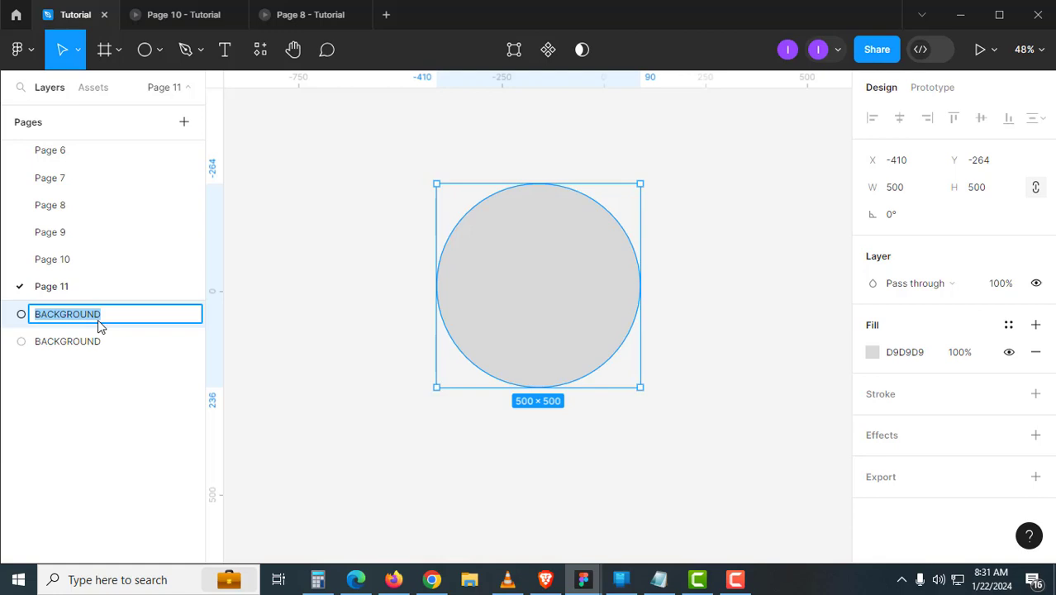
{"action": "type", "text": "gradiant"}
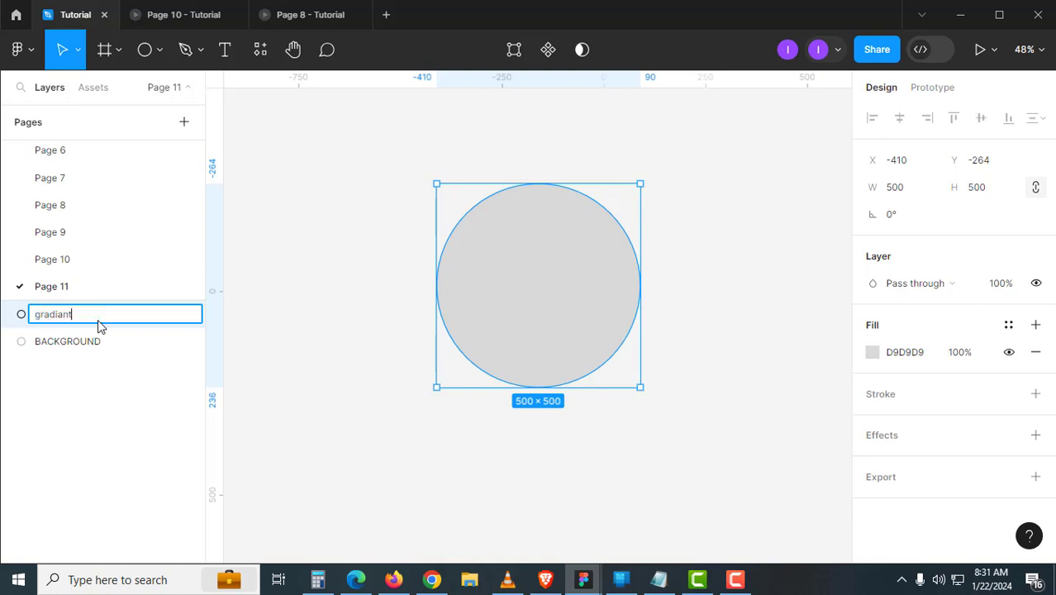
{"action": "key", "text": "Return"}
- Darken the BACKGROUND circle's fill to near black
{"action": "left_click", "coordinate": [87, 345]}
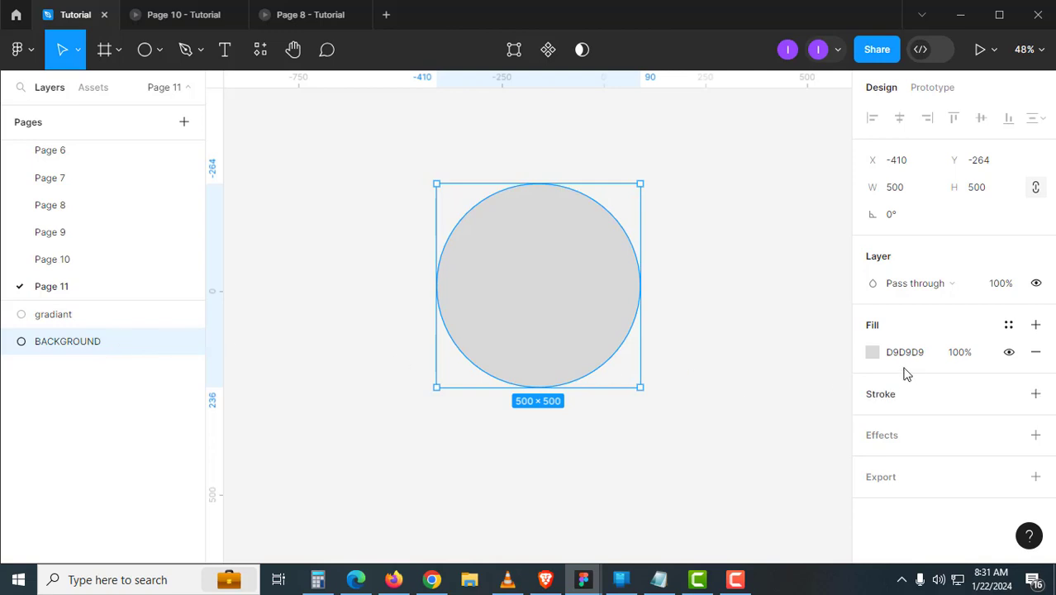
{"action": "left_click", "coordinate": [872, 352]}
{"action": "left_click_drag", "start_coordinate": [697, 307], "coordinate": [629, 376]}
{"action": "left_click", "coordinate": [567, 440]}
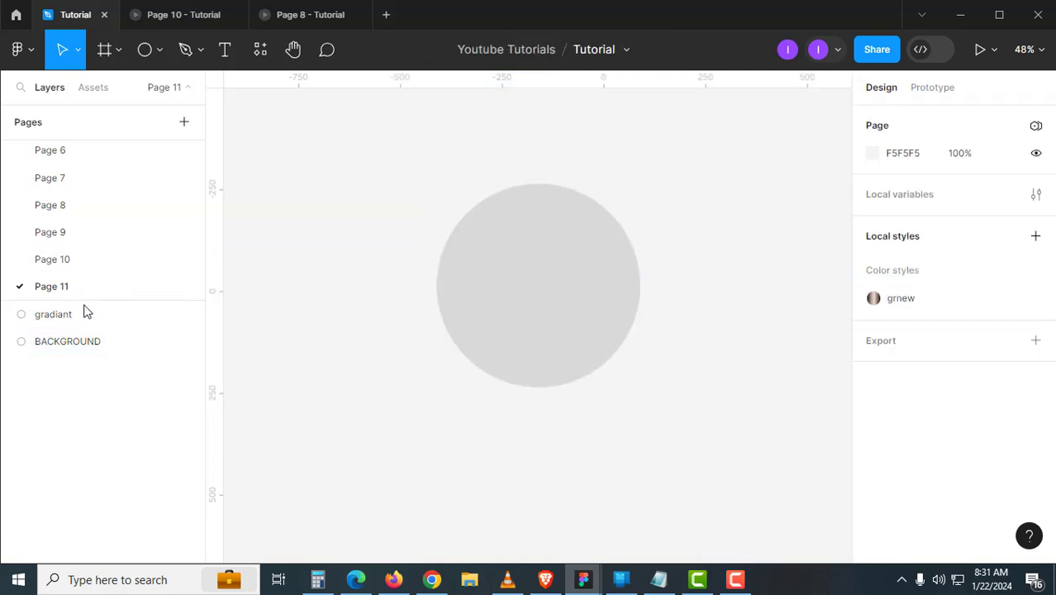
- Give the gradiant circle a red fill
{"action": "left_click", "coordinate": [82, 317]}
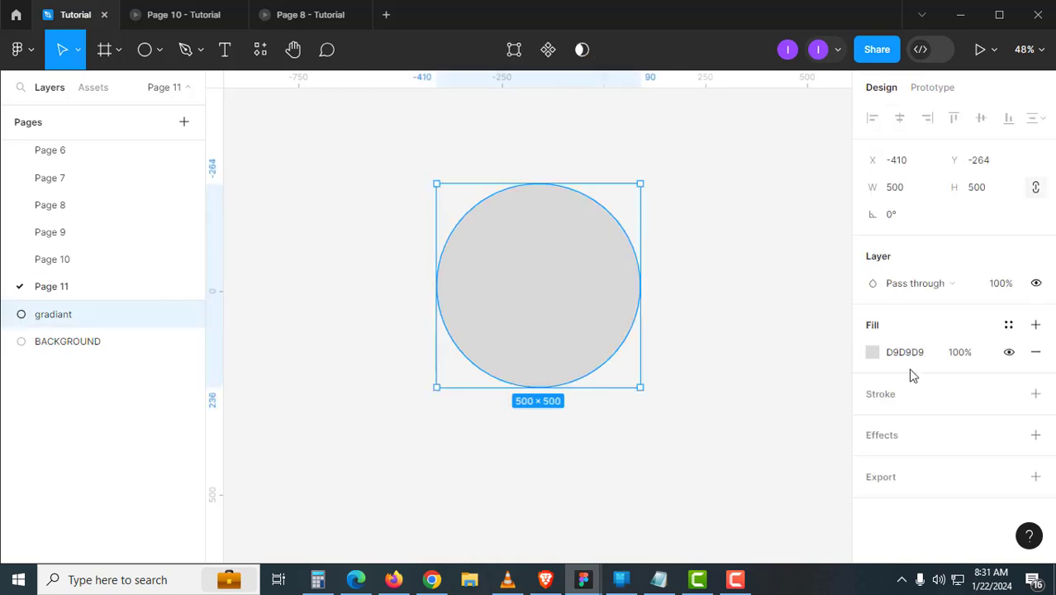
{"action": "left_click", "coordinate": [873, 353]}
{"action": "left_click", "coordinate": [821, 217]}
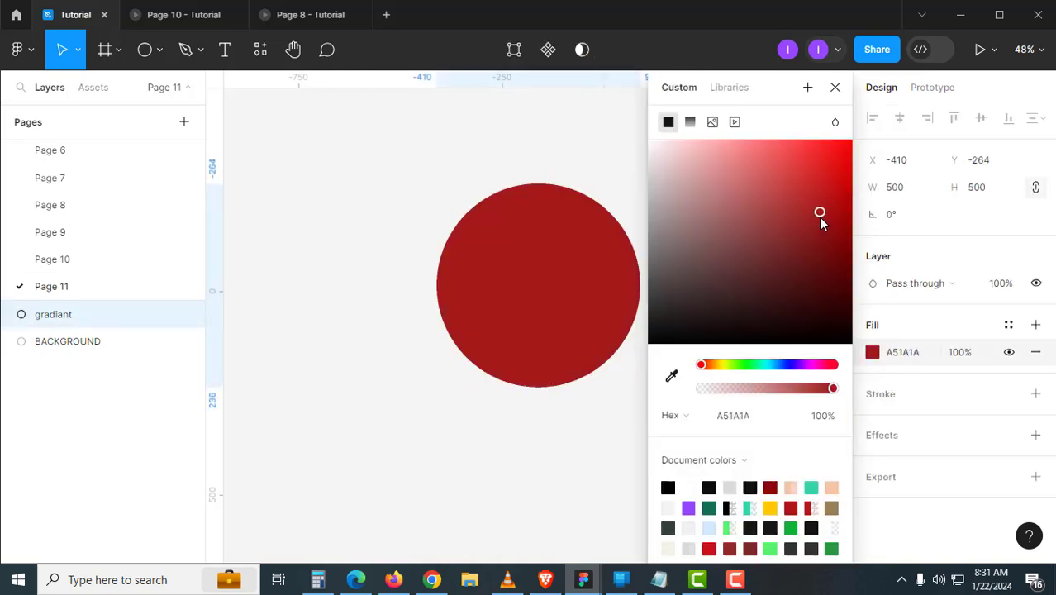
{"action": "left_click", "coordinate": [231, 285]}
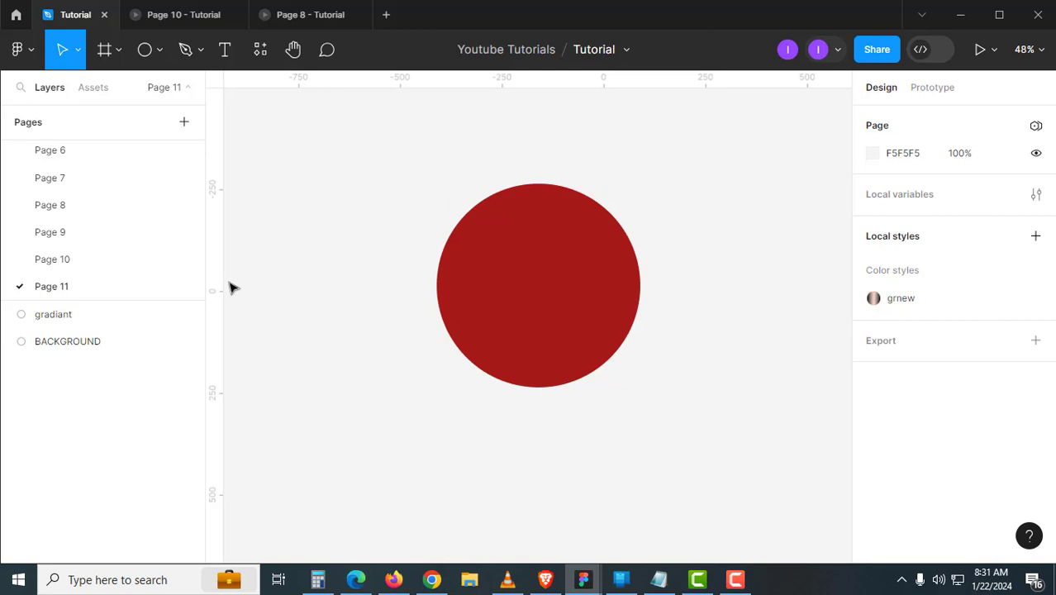
- Turn BACKGROUND's black fill into a black stroke with weight 60
{"action": "left_click", "coordinate": [114, 323]}
{"action": "left_click", "coordinate": [122, 345]}
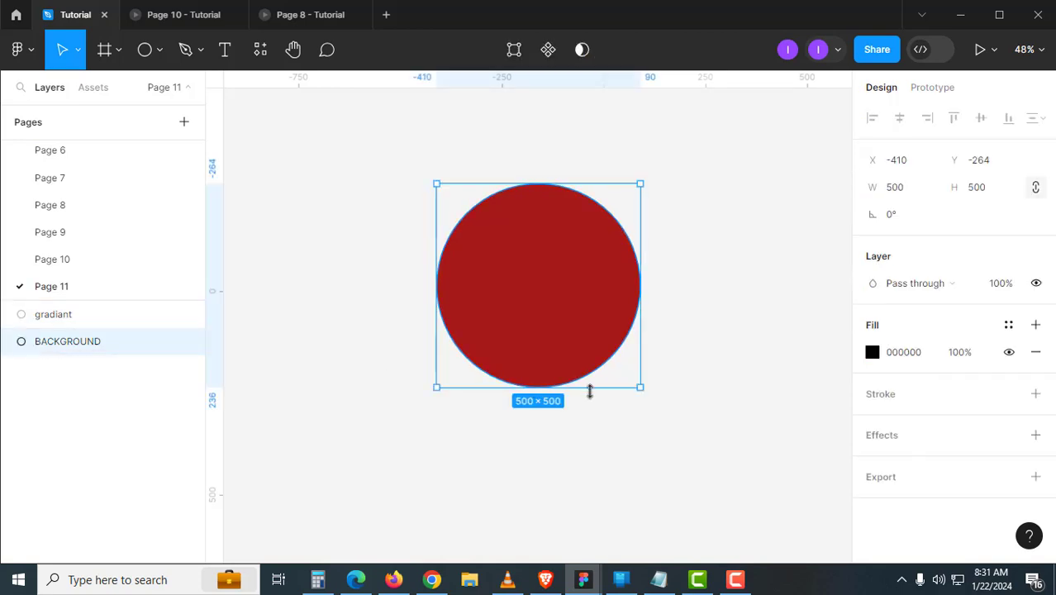
{"action": "key", "text": "shift+x"}
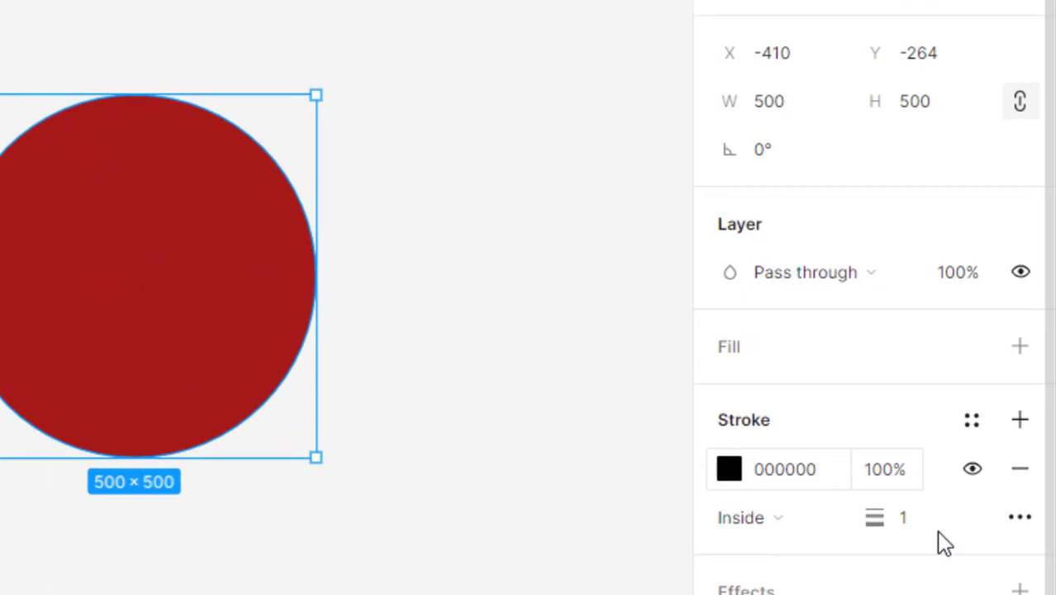
{"action": "left_click", "coordinate": [933, 529]}
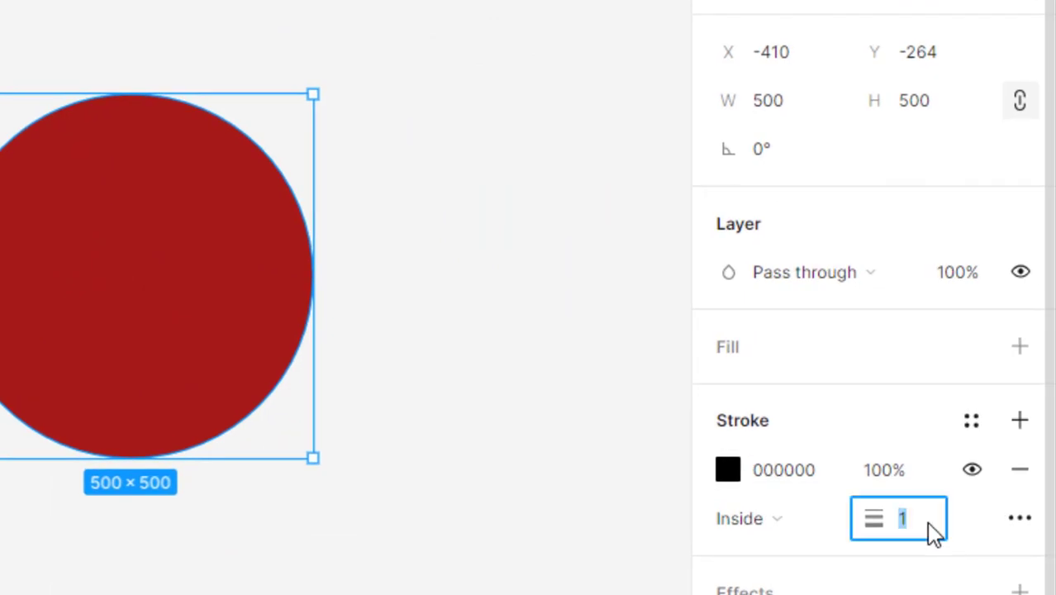
{"action": "type", "text": "0"}
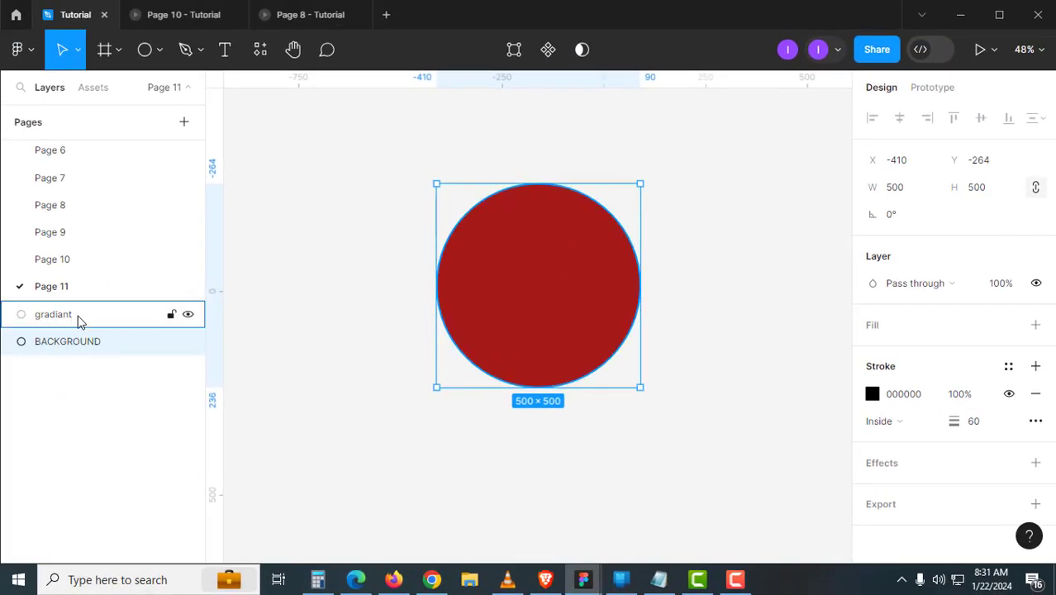
- Shrink the red gradiant circle so the black ring shows around it
{"action": "left_click", "coordinate": [77, 319]}
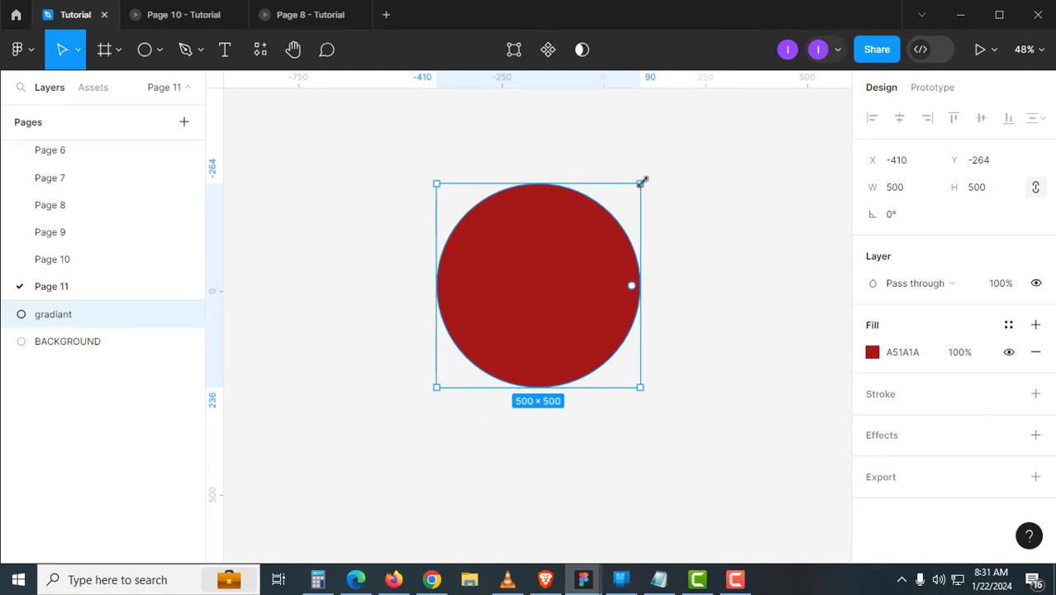
{"action": "left_click_drag", "start_coordinate": [642, 181], "coordinate": [629, 191]}
{"action": "key", "text": "Escape"}
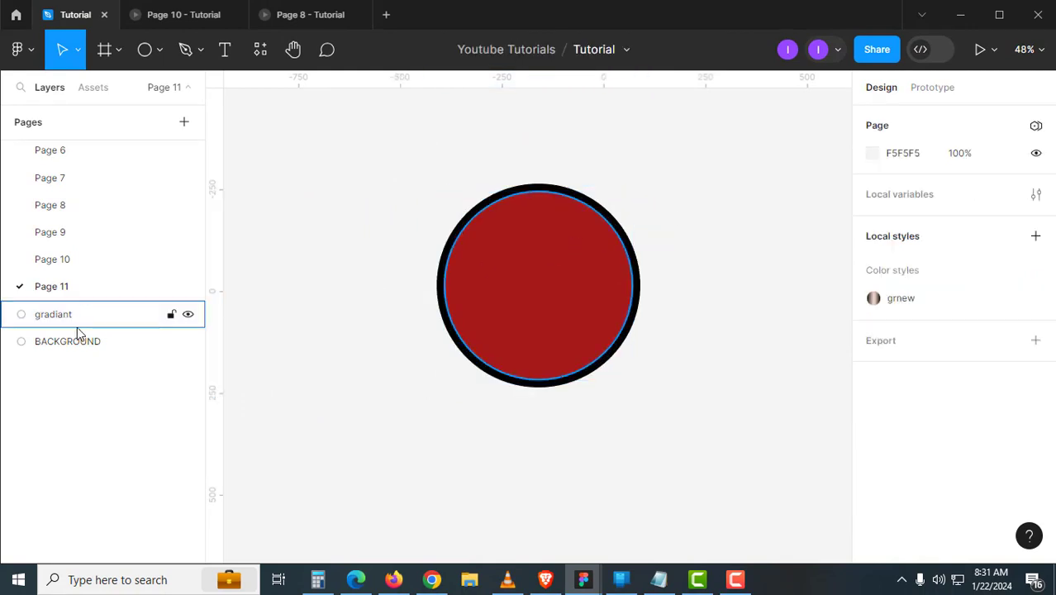
- Reshape the red gradiant circle into a thin upper half-ring arc
{"action": "left_click", "coordinate": [76, 319]}
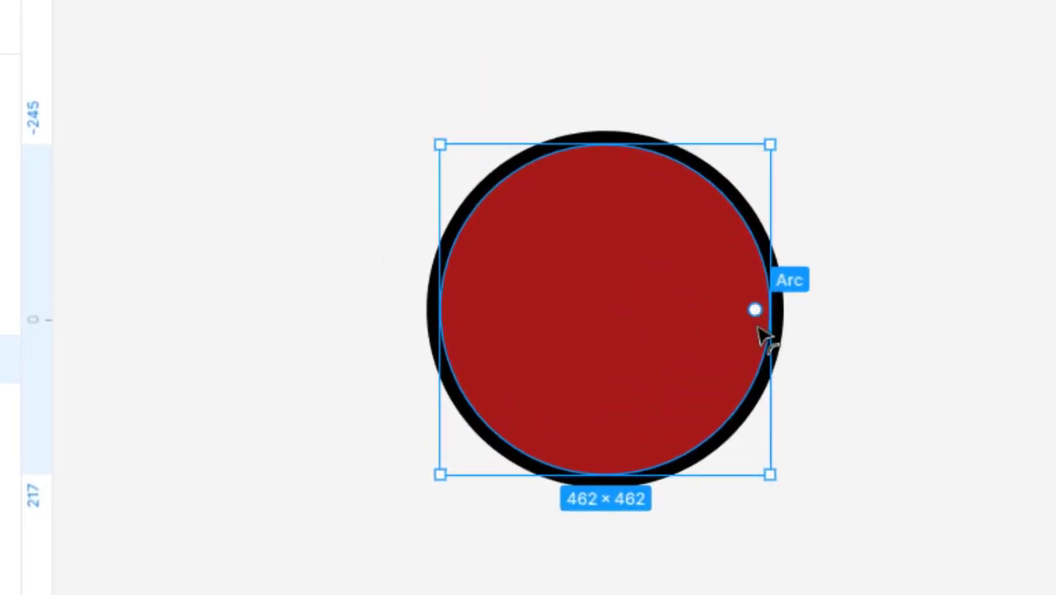
{"action": "left_click_drag", "start_coordinate": [624, 286], "coordinate": [610, 334]}
{"action": "left_click_drag", "start_coordinate": [732, 396], "coordinate": [377, 307]}
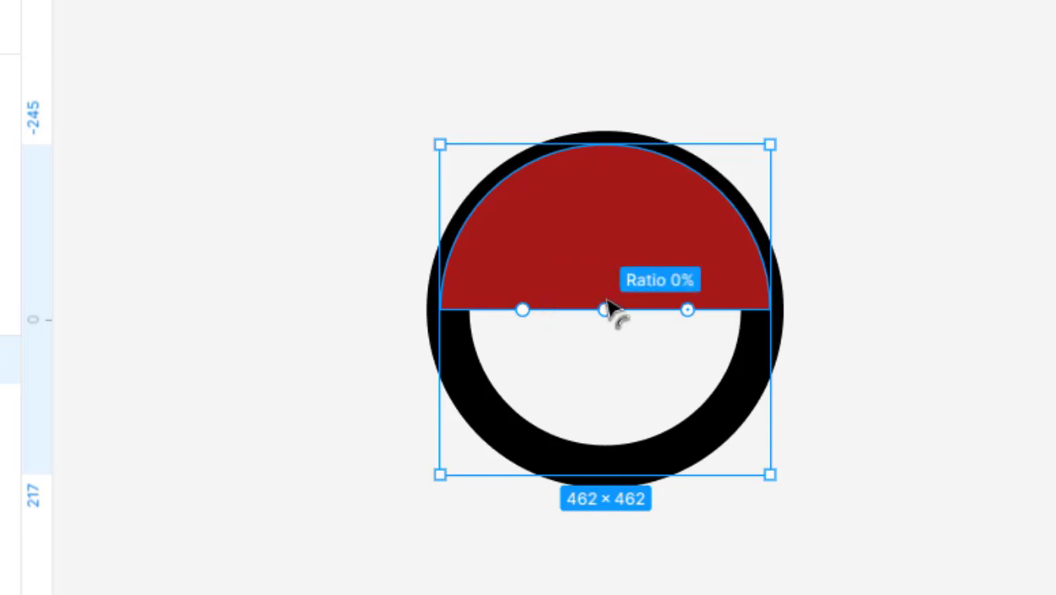
{"action": "left_click_drag", "start_coordinate": [607, 310], "coordinate": [614, 161]}
{"action": "scroll", "coordinate": [603, 238], "scroll_direction": "up", "scroll_amount": 6}
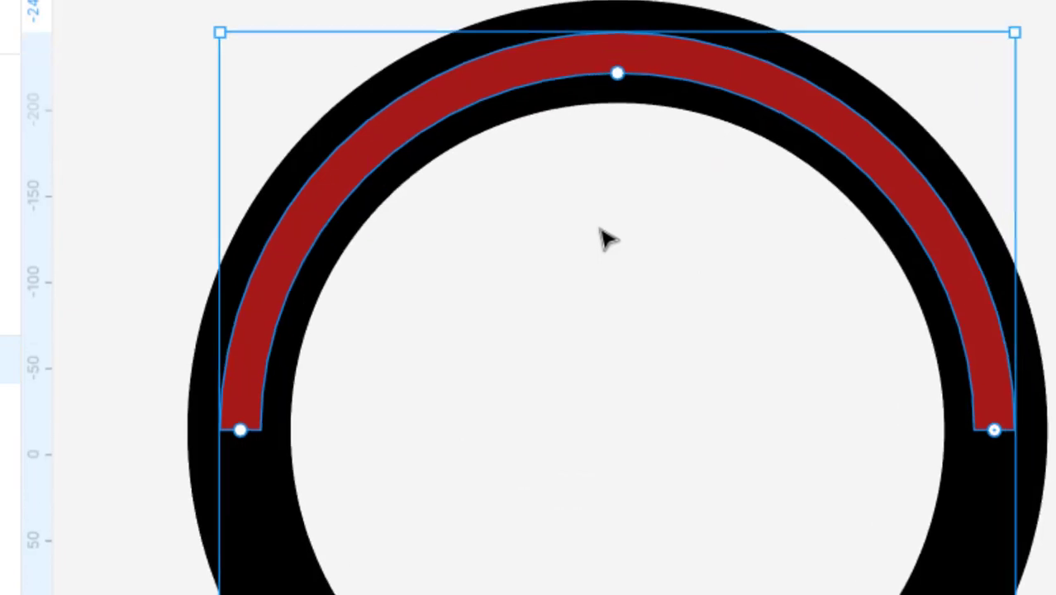
{"action": "scroll", "coordinate": [603, 238], "scroll_direction": "down", "scroll_amount": 6}
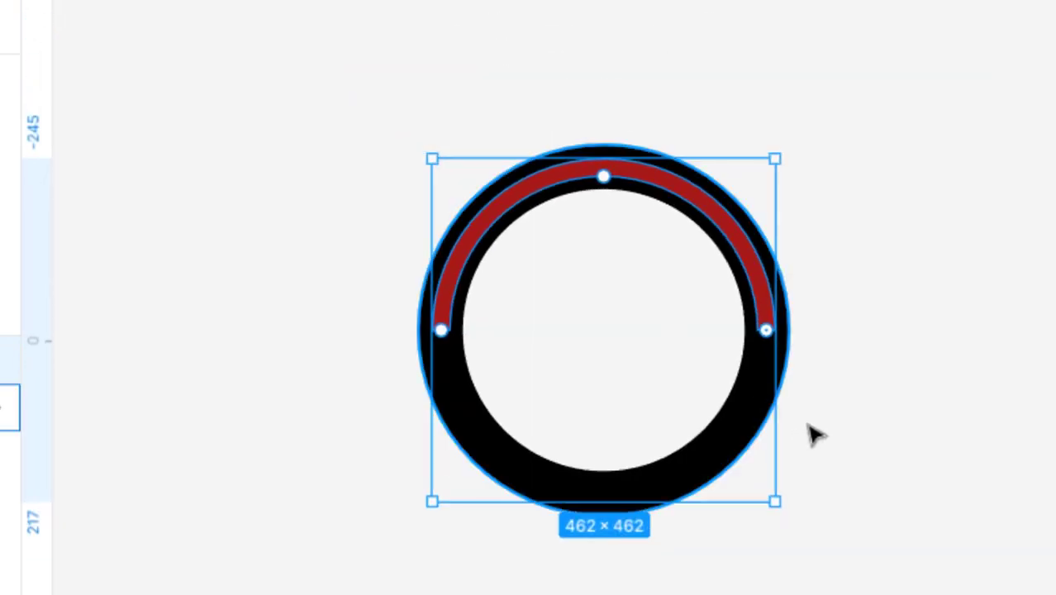
{"action": "left_click", "coordinate": [816, 433]}
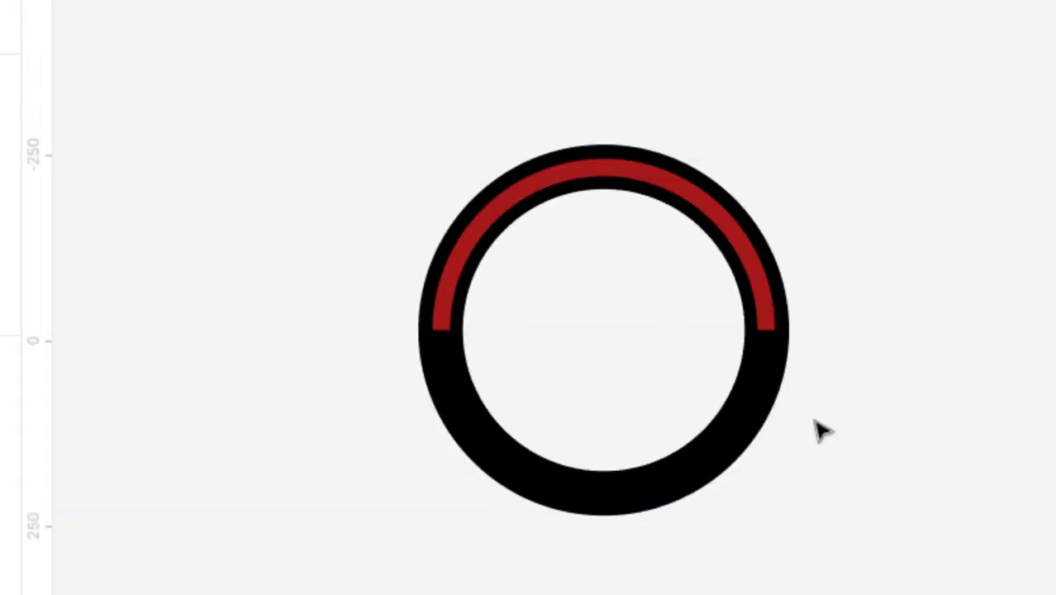
- Outline the black ring's stroke into 'BACKGROUND (Stroke)'
{"action": "left_click", "coordinate": [759, 403]}
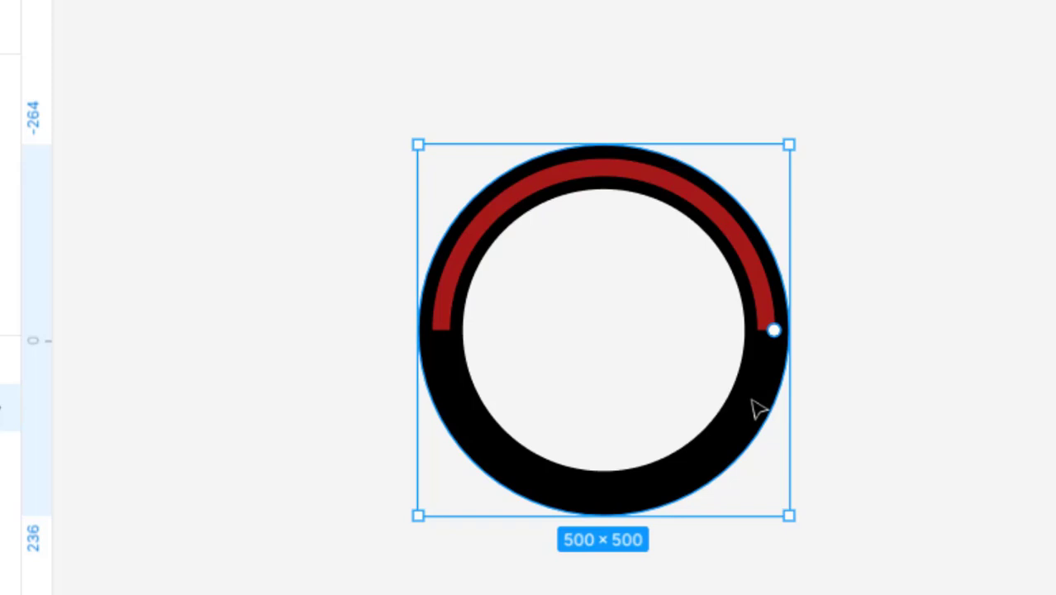
{"action": "right_click", "coordinate": [758, 409]}
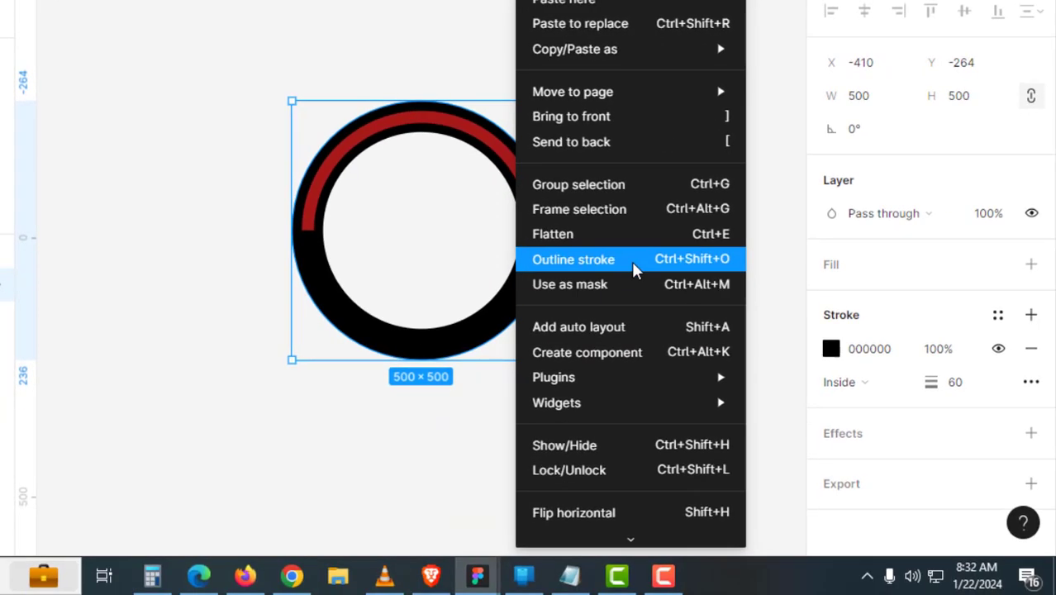
{"action": "left_click", "coordinate": [635, 271]}
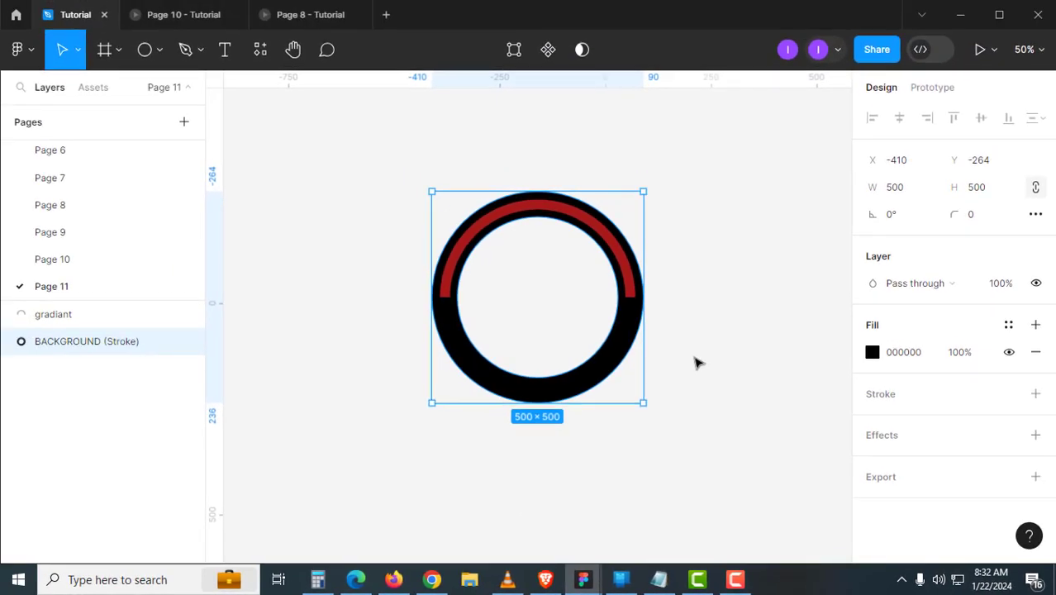
- Give the red arc a radial gradient fill centred on the ring's top edge
{"action": "left_click", "coordinate": [691, 355]}
{"action": "left_click", "coordinate": [636, 285]}
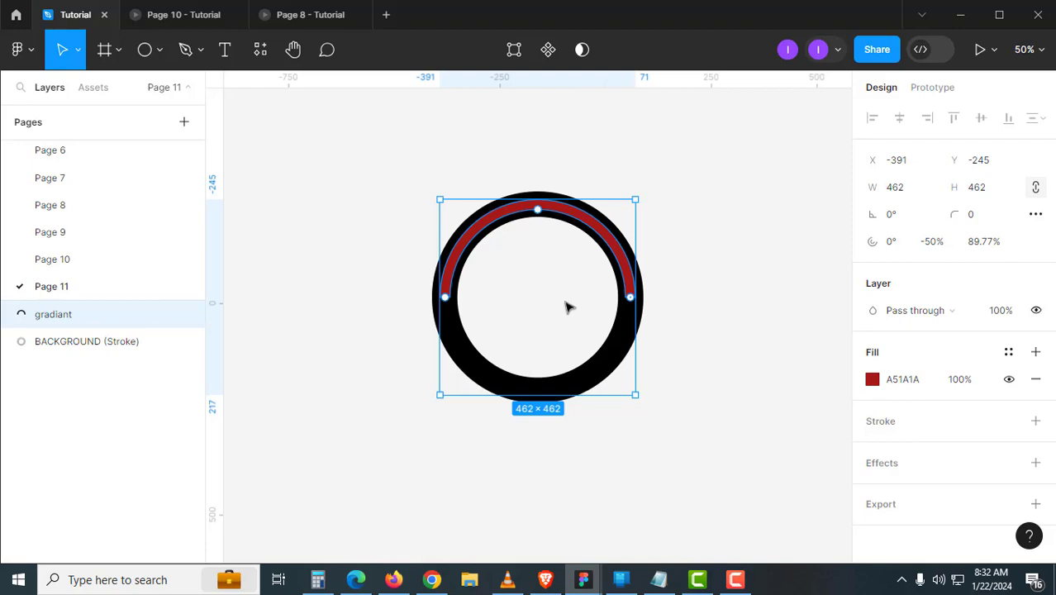
{"action": "left_click", "coordinate": [872, 379]}
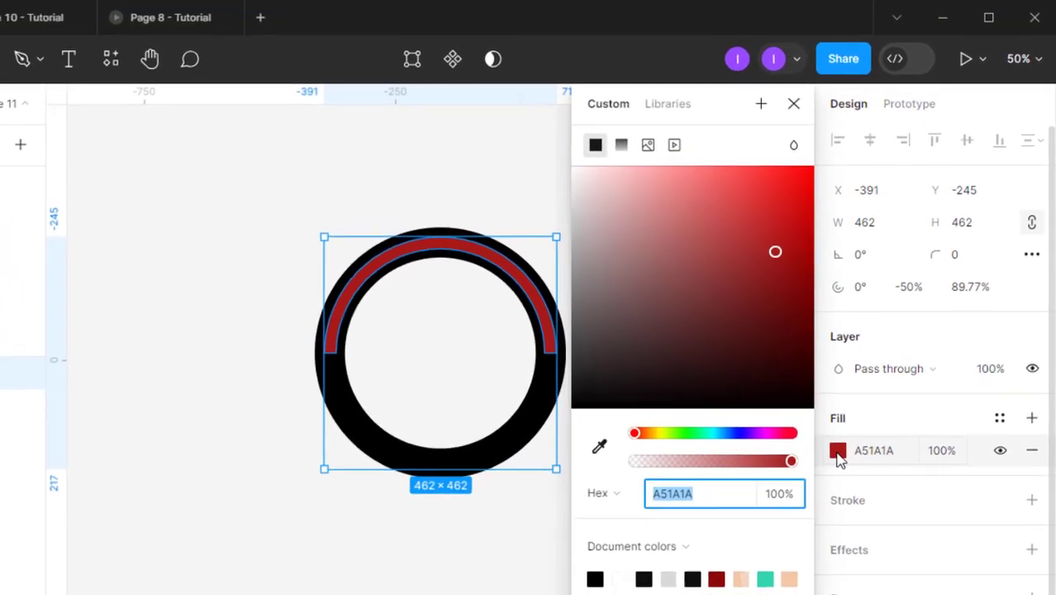
{"action": "left_click", "coordinate": [621, 146]}
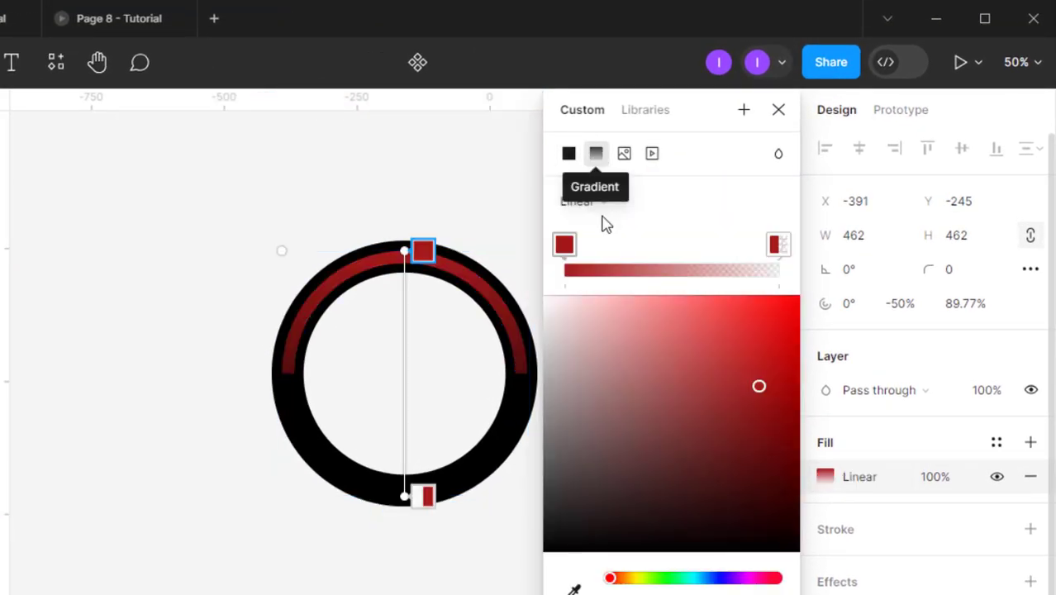
{"action": "left_click", "coordinate": [609, 206]}
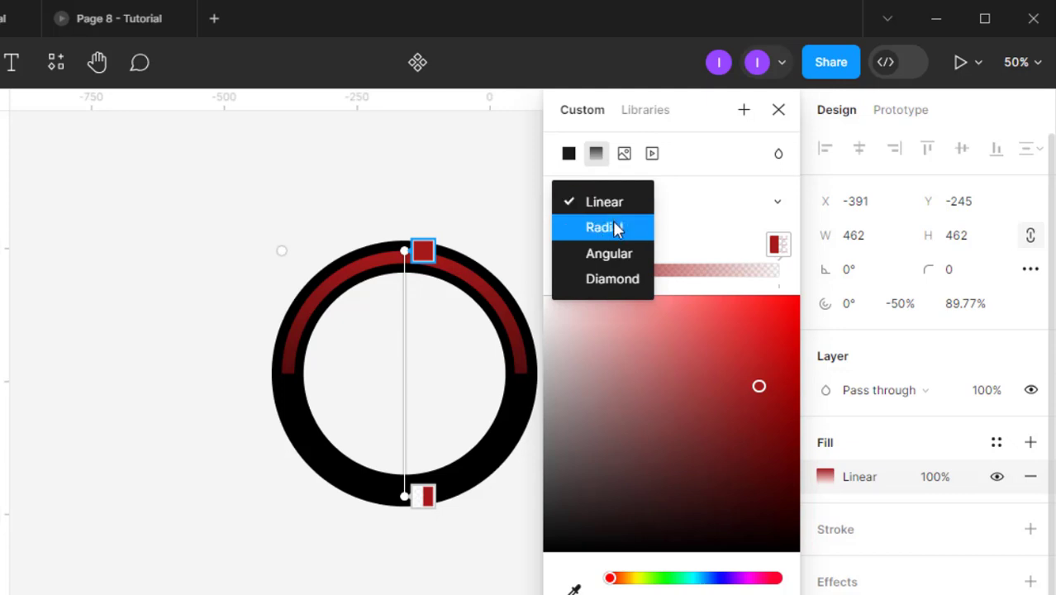
{"action": "left_click", "coordinate": [612, 220]}
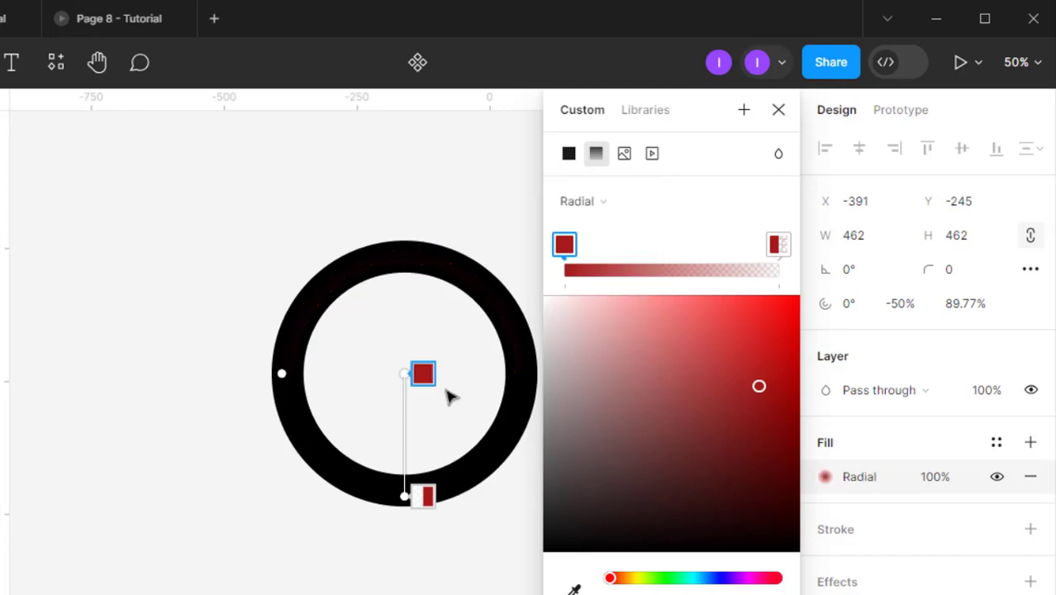
{"action": "left_click_drag", "start_coordinate": [410, 374], "coordinate": [417, 239]}
- Move the gradient's transparent stop near the ring centre so the arc fades out
{"action": "scroll", "coordinate": [285, 398], "scroll_direction": "up", "scroll_amount": 8}
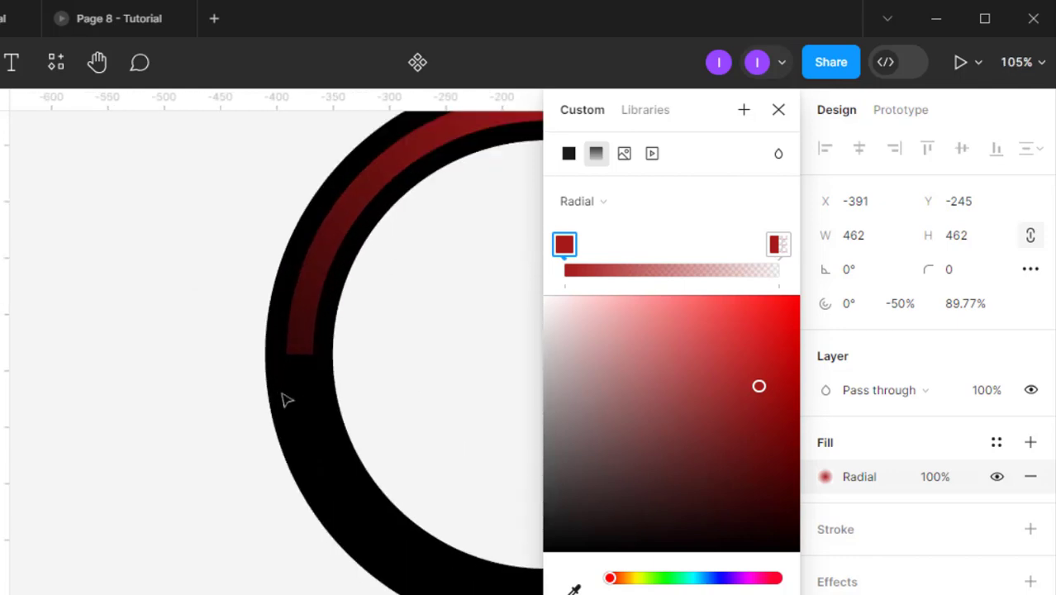
{"action": "scroll", "coordinate": [302, 374], "scroll_direction": "down", "scroll_amount": 4}
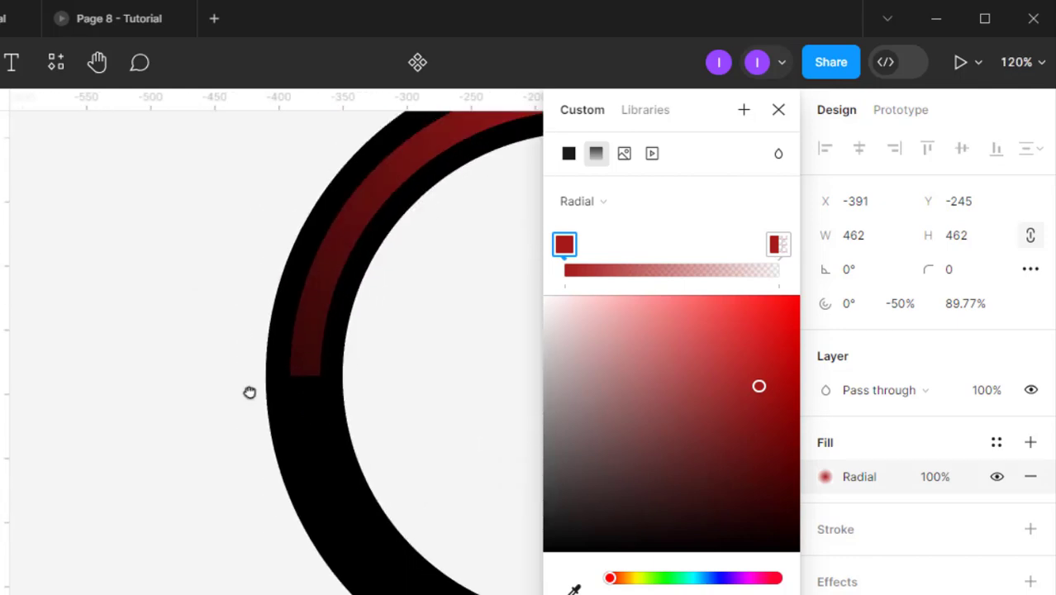
{"action": "left_click_drag", "start_coordinate": [252, 392], "coordinate": [116, 385]}
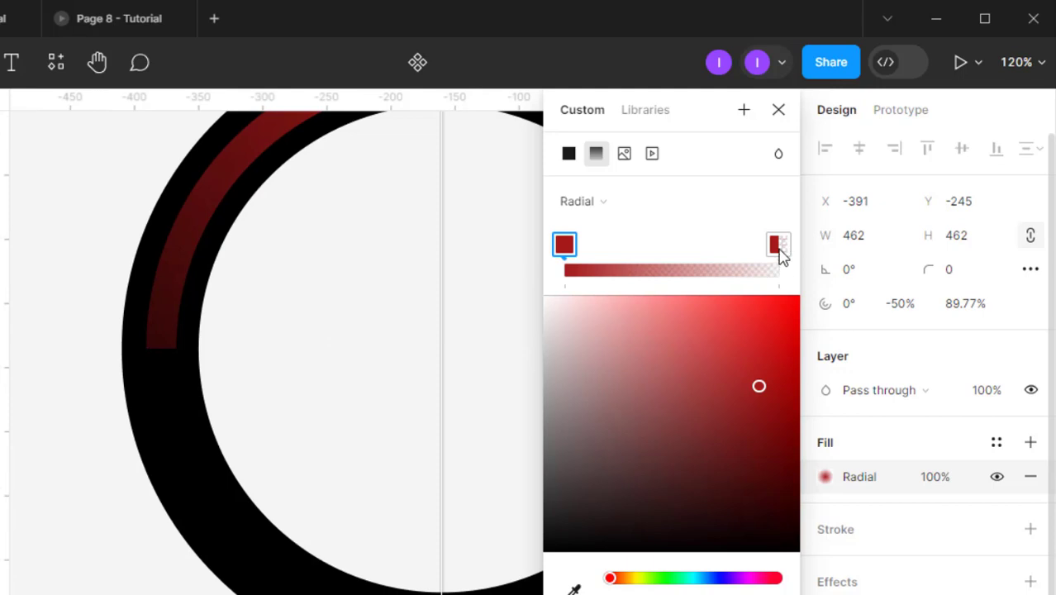
{"action": "left_click", "coordinate": [778, 244]}
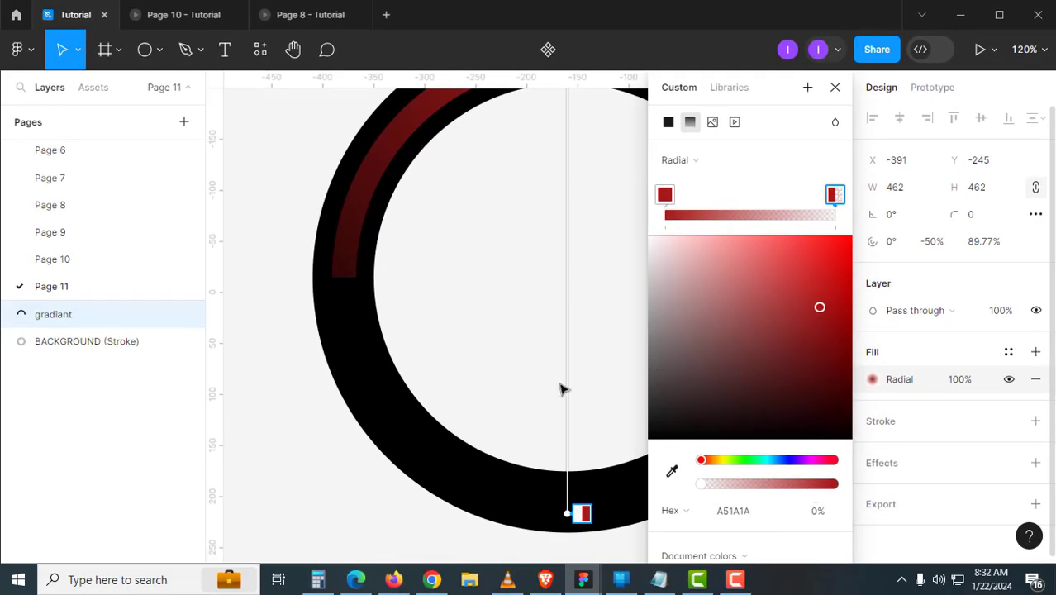
{"action": "scroll", "coordinate": [480, 406], "scroll_direction": "down", "scroll_amount": 3}
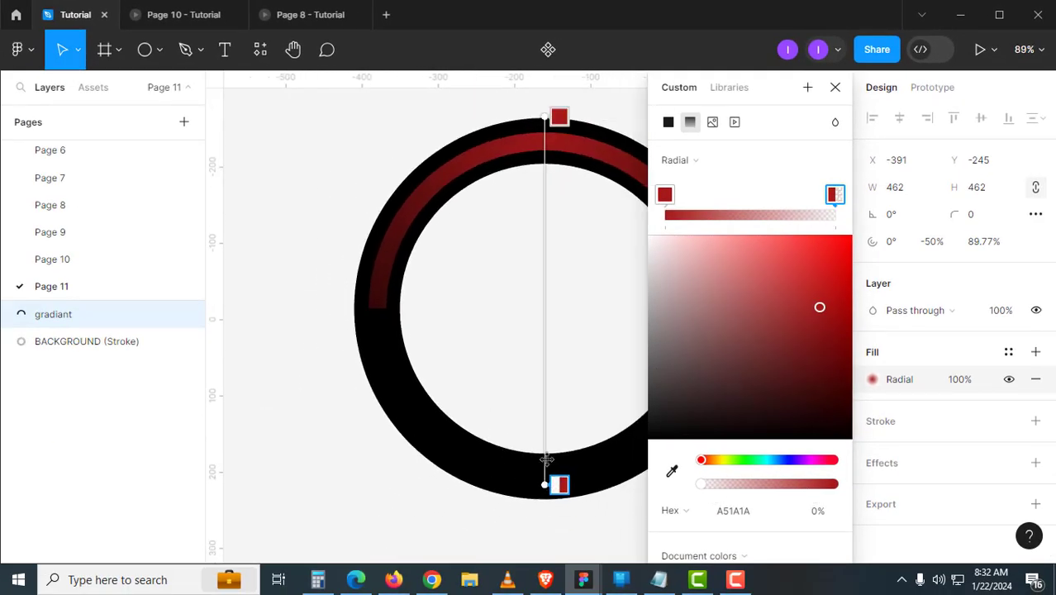
{"action": "left_click_drag", "start_coordinate": [546, 459], "coordinate": [546, 339]}
{"action": "left_click_drag", "start_coordinate": [446, 365], "coordinate": [400, 371]}
{"action": "scroll", "coordinate": [518, 309], "scroll_direction": "left", "scroll_amount": 2}
{"action": "scroll", "coordinate": [518, 308], "scroll_direction": "down", "scroll_amount": 1}
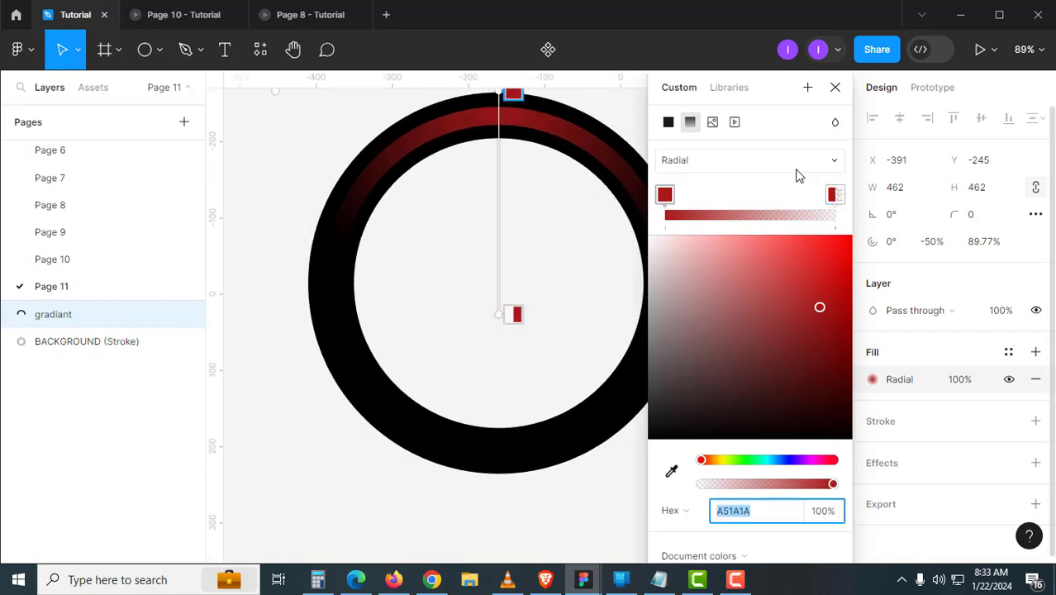
{"action": "left_click", "coordinate": [835, 86]}
{"action": "left_click", "coordinate": [762, 224]}
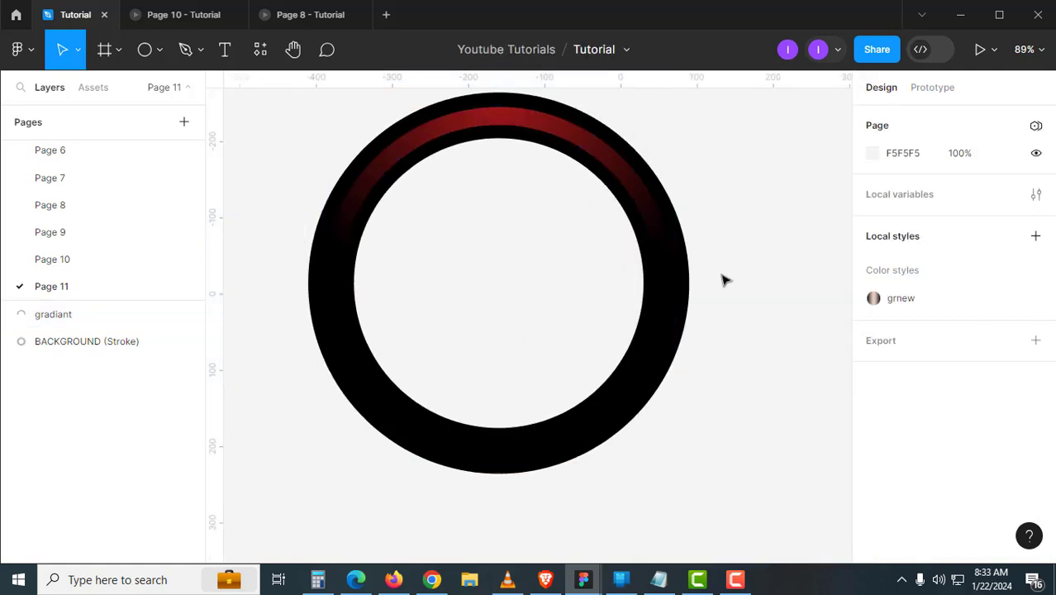
- Wrap the red arc in its own frame named inside-animation
{"action": "scroll", "coordinate": [680, 238], "scroll_direction": "down", "scroll_amount": 2}
{"action": "scroll", "coordinate": [632, 254], "scroll_direction": "down", "scroll_amount": 4}
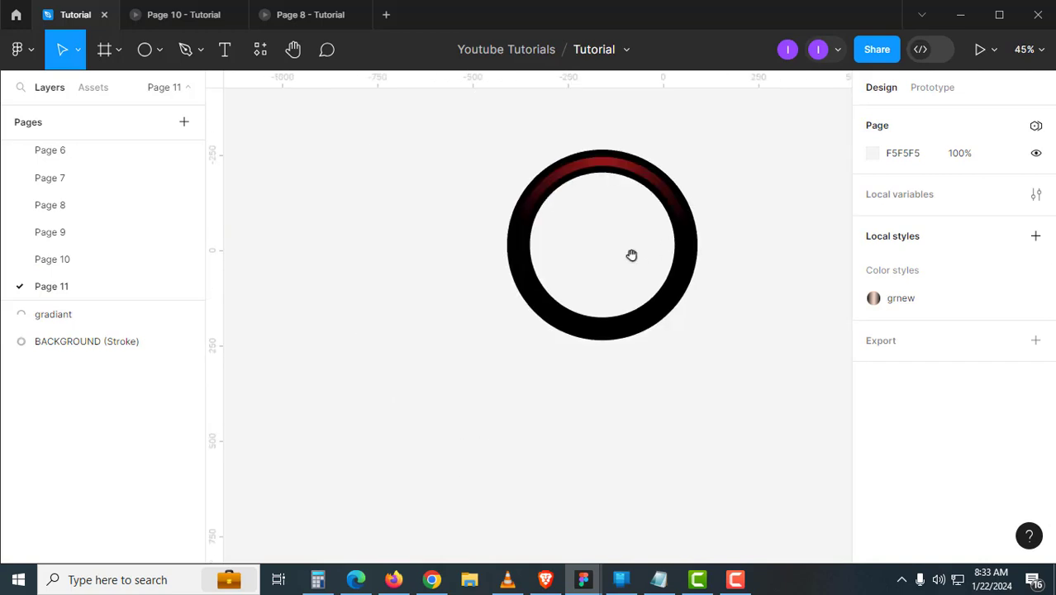
{"action": "left_click", "coordinate": [591, 171]}
{"action": "left_click", "coordinate": [663, 307], "text": "shift"}
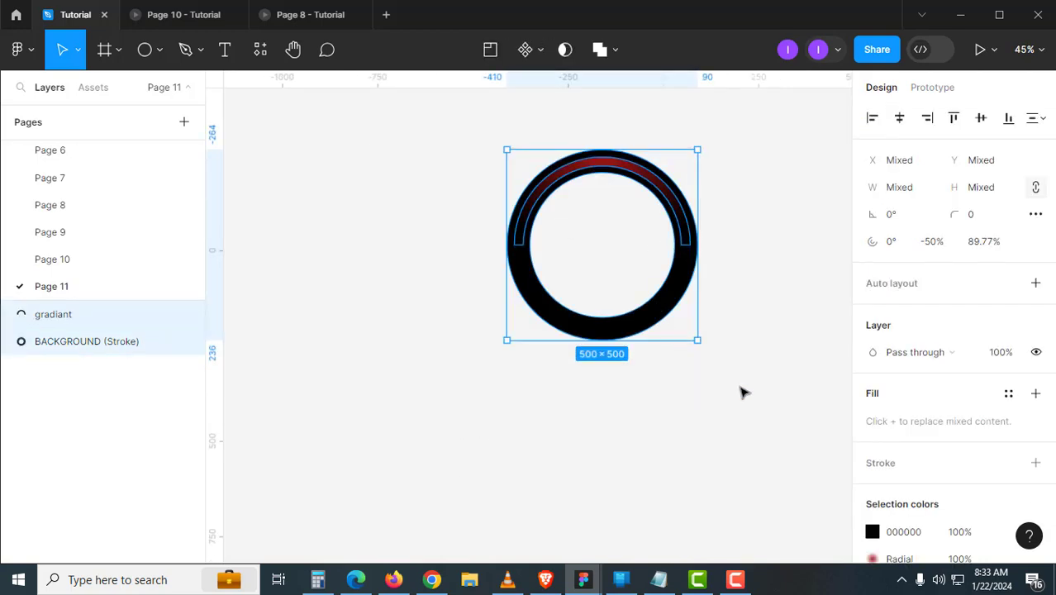
{"action": "left_click", "coordinate": [742, 394]}
{"action": "left_click", "coordinate": [666, 187]}
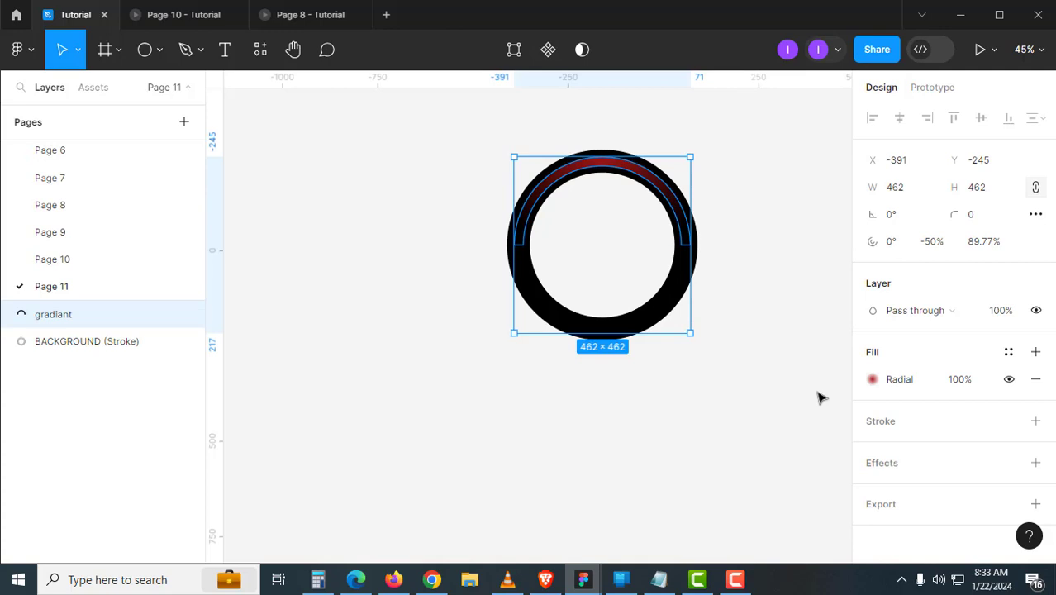
{"action": "key", "text": "ctrl+alt+g"}
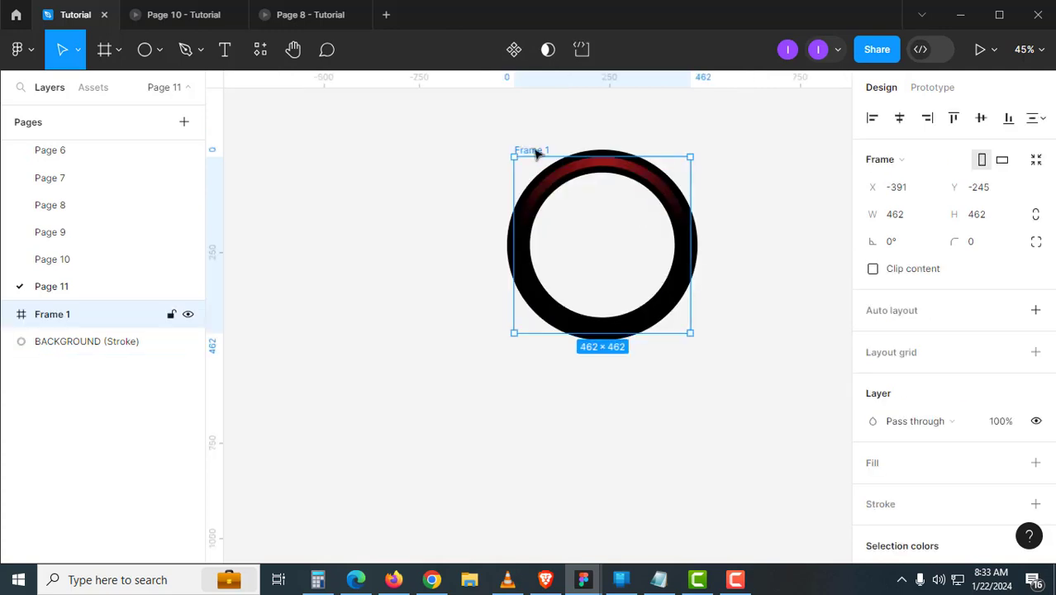
{"action": "double_click", "coordinate": [543, 149]}
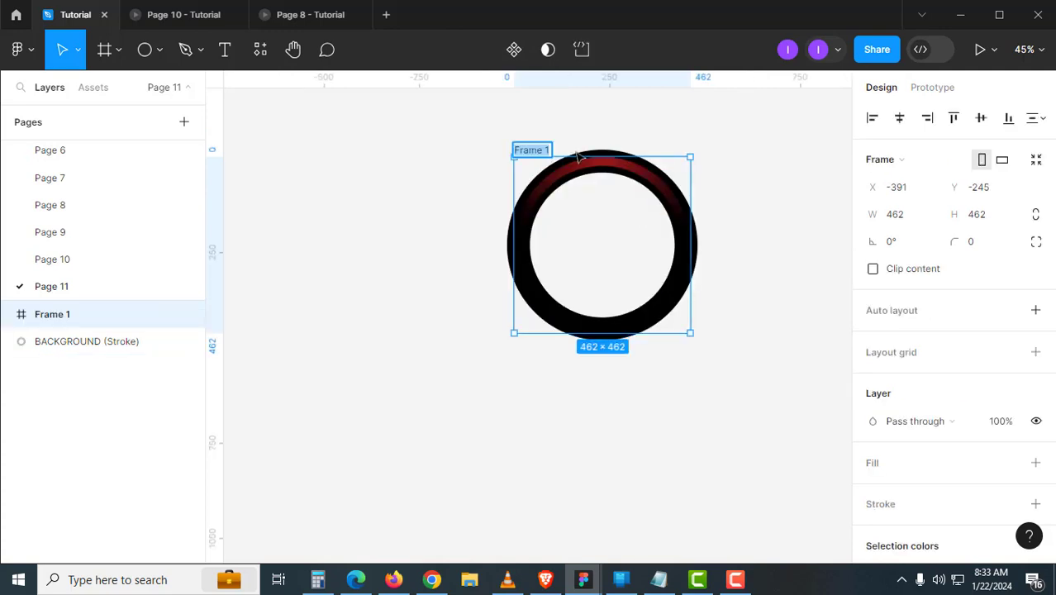
{"action": "key", "text": "BackSpace"}
{"action": "type", "text": "inside-0"}
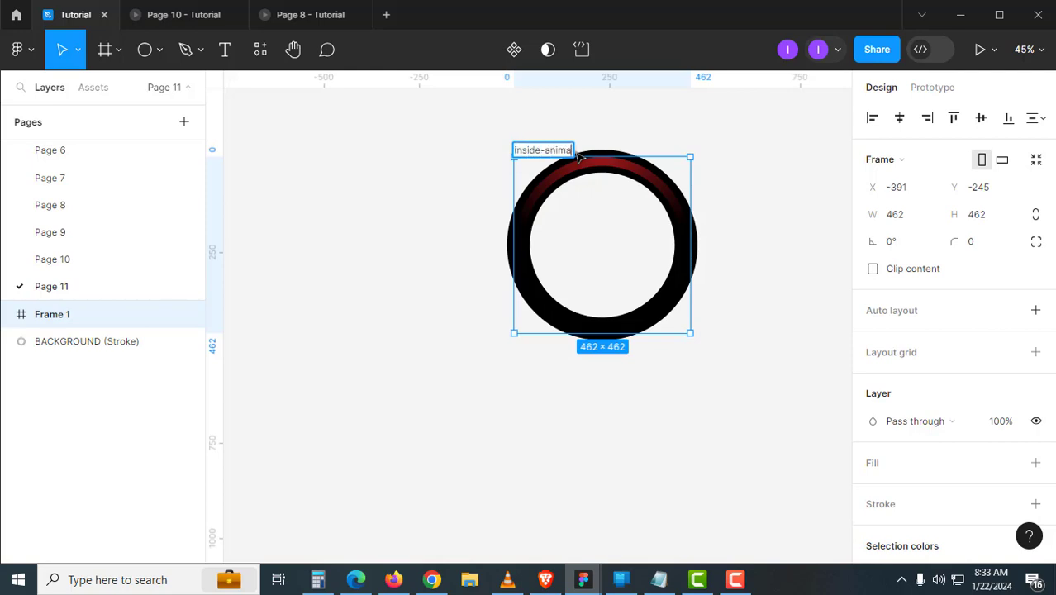
{"action": "type", "text": "nimation"}
{"action": "key", "text": "Return"}
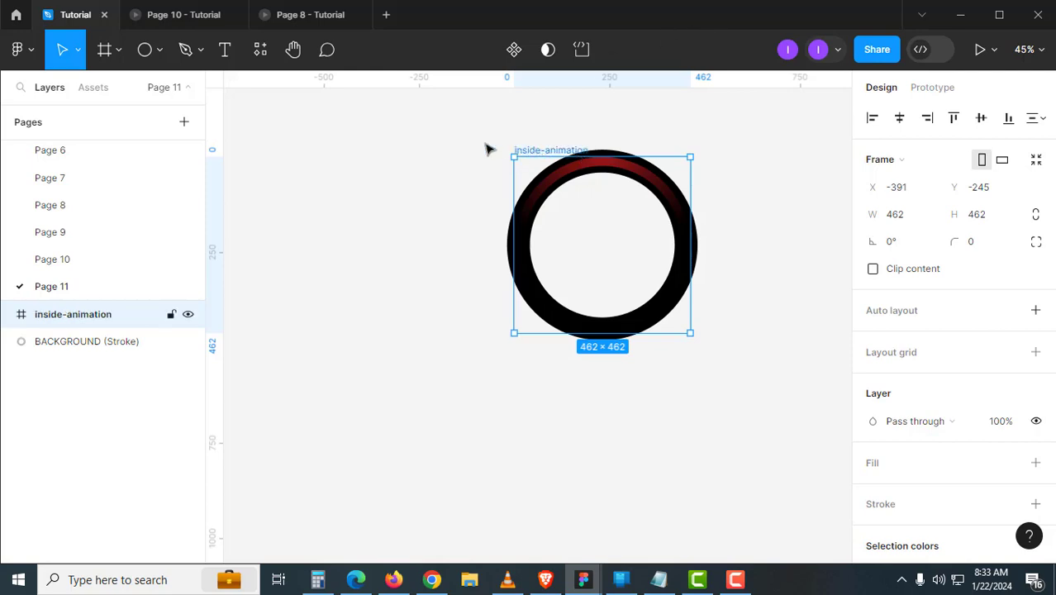
- Frame the inside-animation frame and the black ring together as main
{"action": "left_click", "coordinate": [468, 121]}
{"action": "left_click_drag", "start_coordinate": [459, 110], "coordinate": [766, 399]}
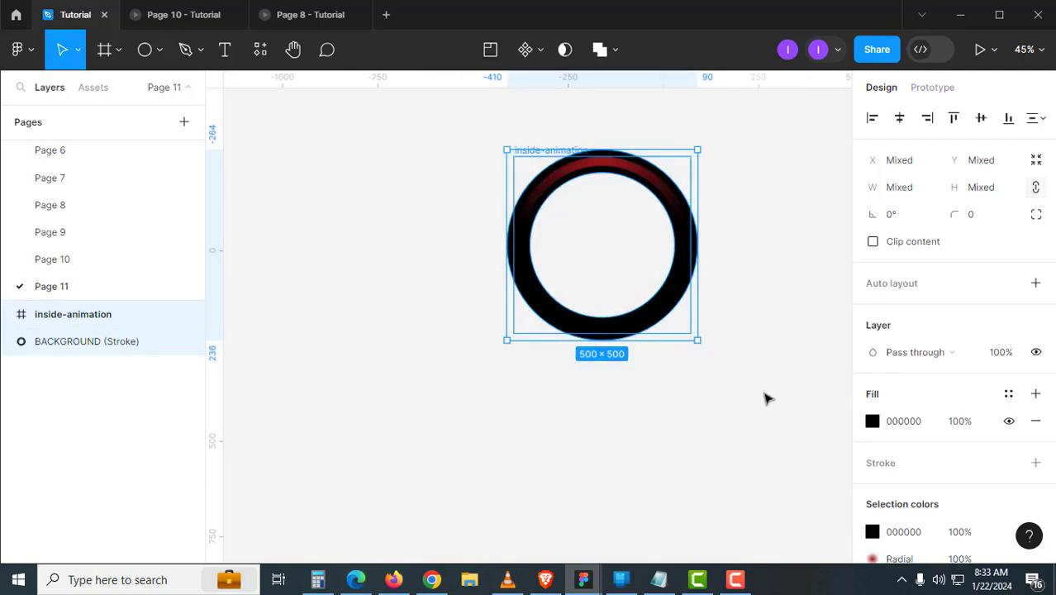
{"action": "key", "text": "ctrl+alt+g"}
{"action": "double_click", "coordinate": [533, 143]}
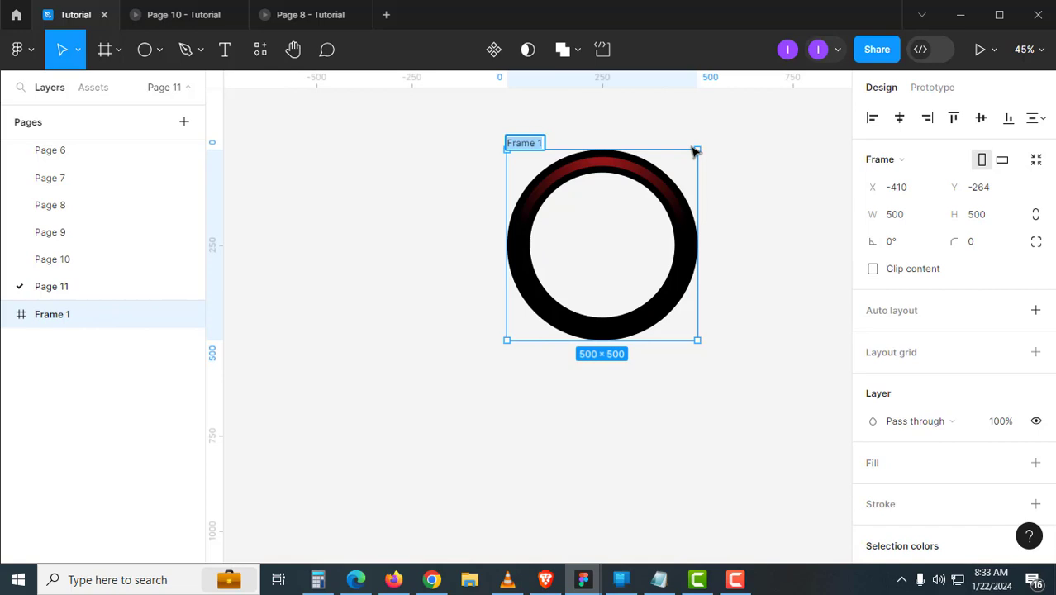
{"action": "type", "text": "main"}
{"action": "key", "text": "Return"}
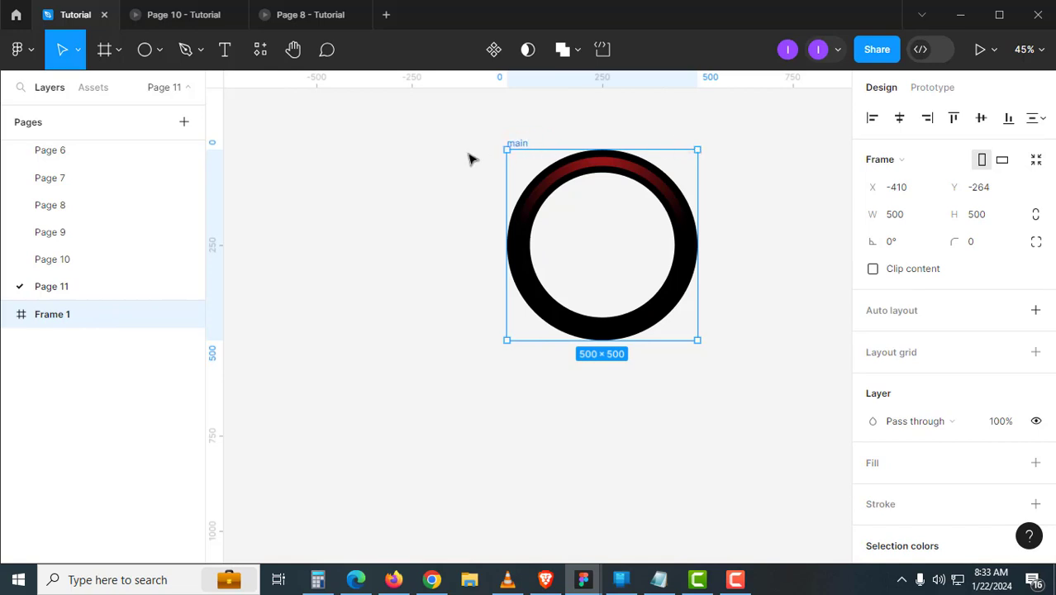
- Wrap the main frame in an outer frame named 01
{"action": "left_click_drag", "start_coordinate": [469, 108], "coordinate": [769, 390]}
{"action": "key", "text": "ctrl+z"}
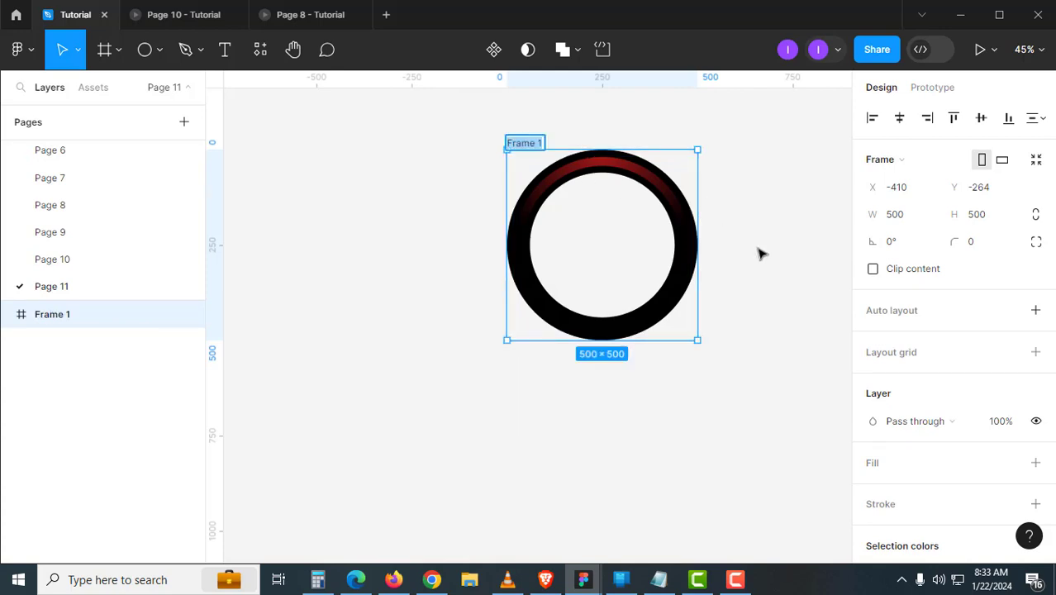
{"action": "key", "text": "ctrl+r"}
{"action": "key", "text": "Return"}
{"action": "left_click", "coordinate": [136, 344]}
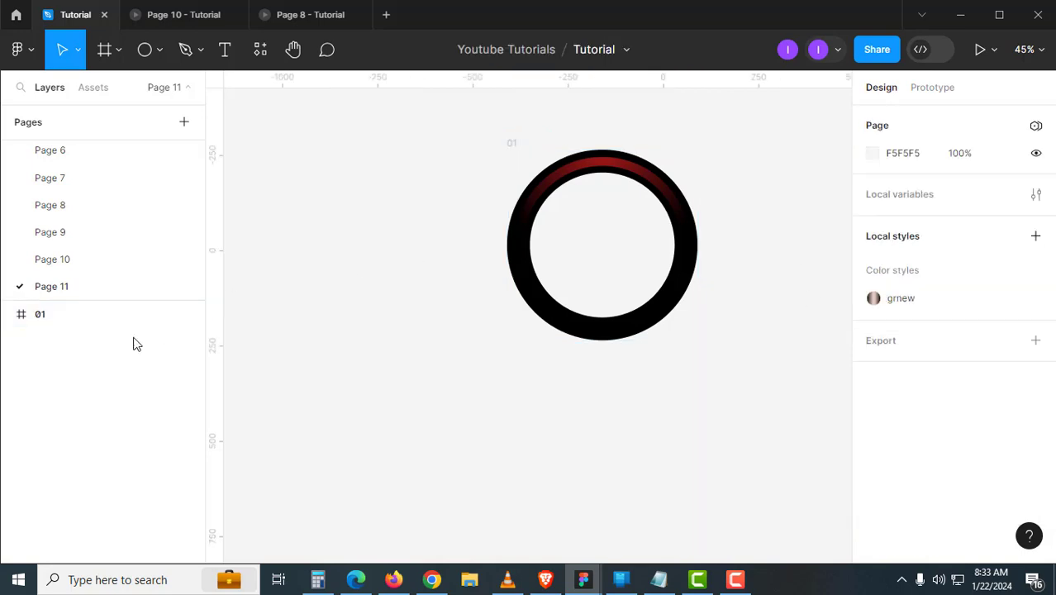
- Expand frame 01 in the layers panel to check main, inside-animation and the BACKGROUND stroke
{"action": "left_click", "coordinate": [7, 314]}
{"action": "left_click", "coordinate": [73, 343]}
{"action": "left_click", "coordinate": [22, 341]}
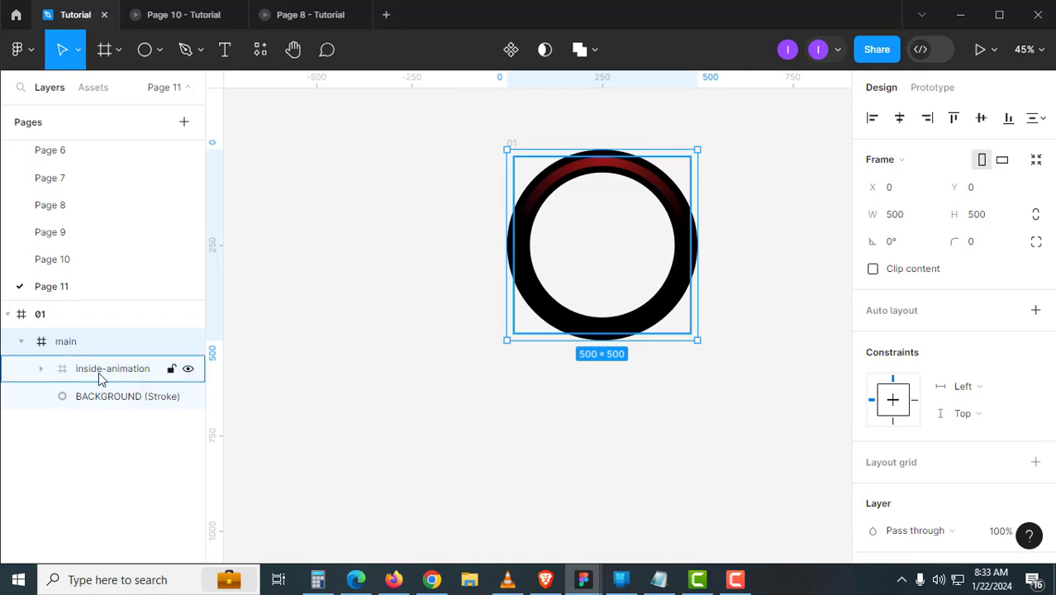
{"action": "left_click", "coordinate": [99, 372]}
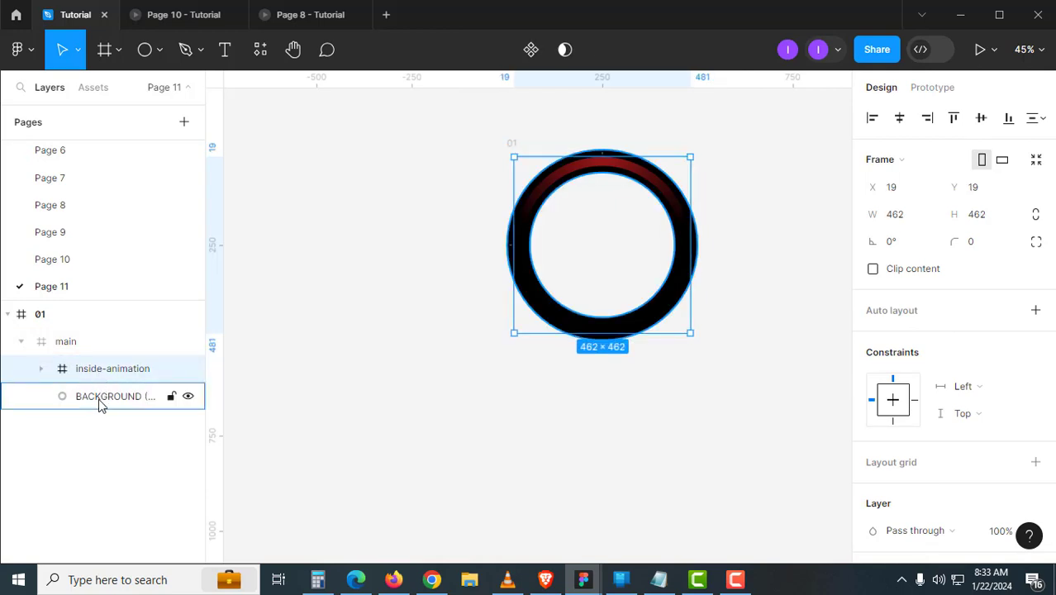
{"action": "left_click", "coordinate": [98, 398]}
{"action": "left_click", "coordinate": [441, 431]}
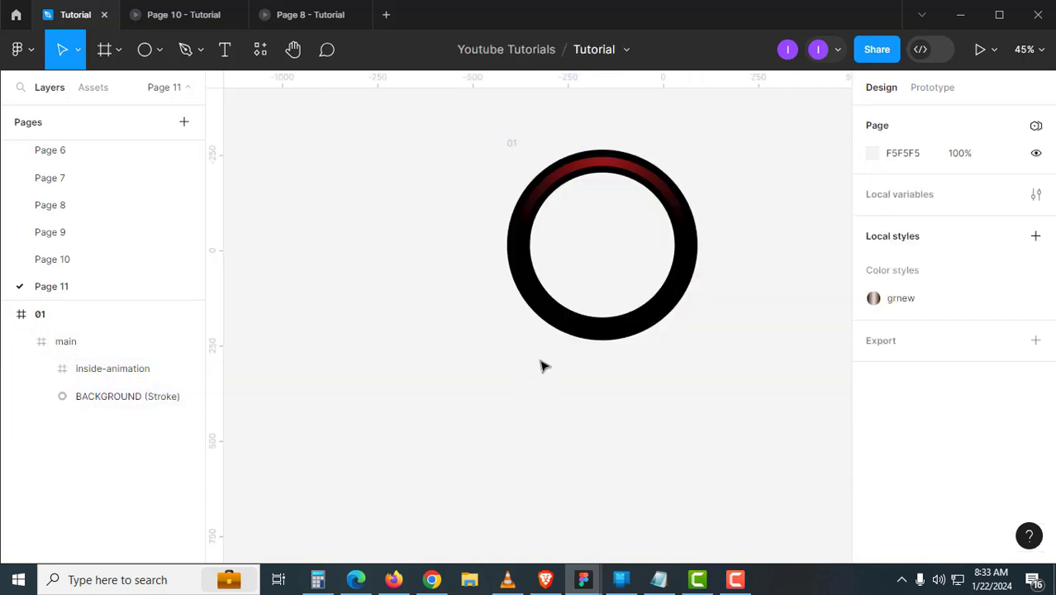
{"action": "left_click", "coordinate": [619, 329]}
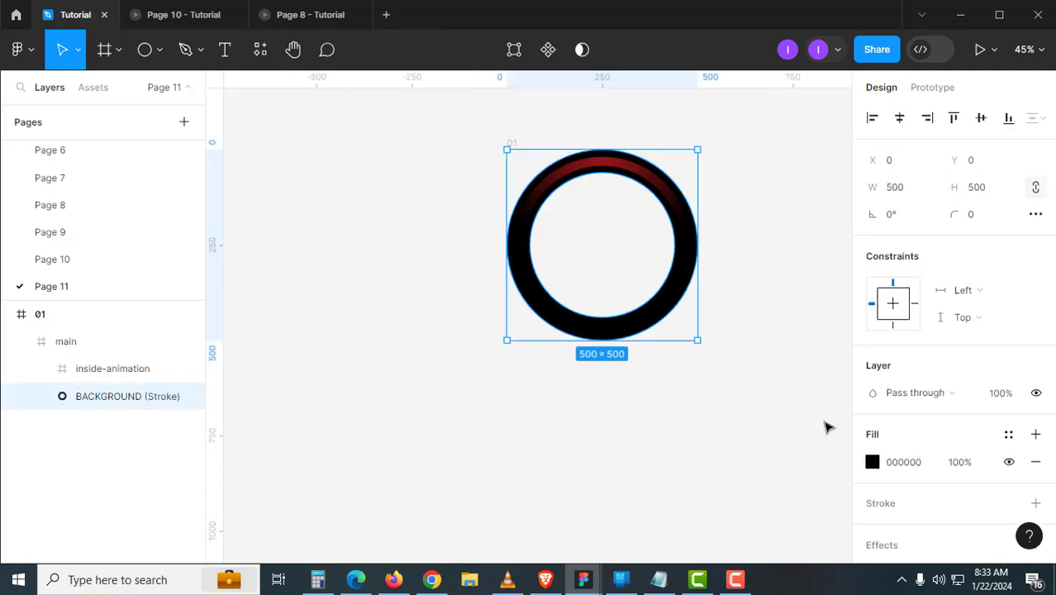
{"action": "left_click", "coordinate": [730, 420]}
- Duplicate frame 01 four times into frames 2–5 stacked below it
{"action": "scroll", "coordinate": [528, 198], "scroll_direction": "right", "scroll_amount": 2}
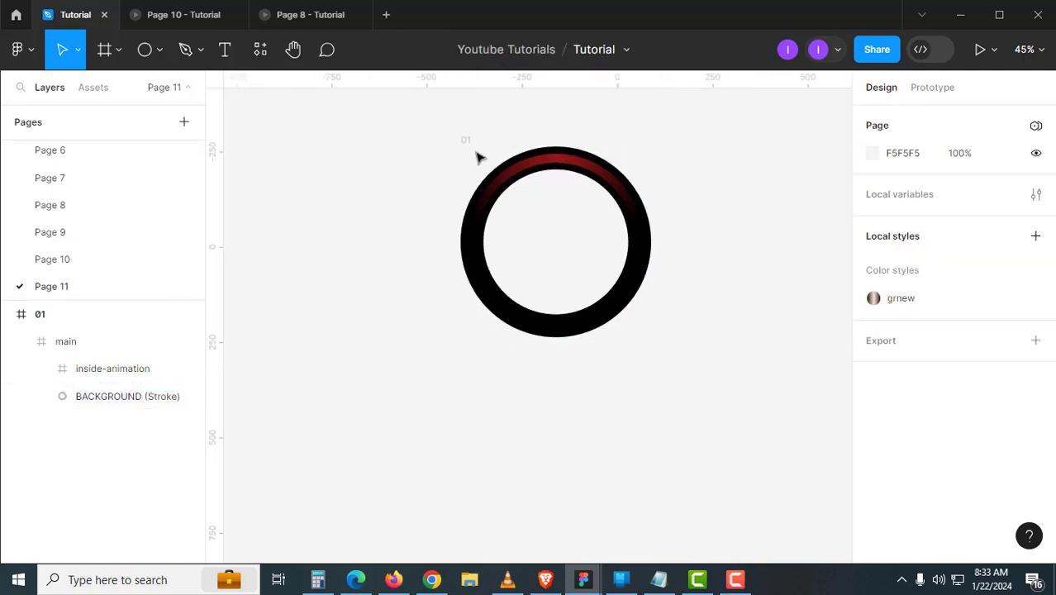
{"action": "left_click", "coordinate": [472, 146]}
{"action": "scroll", "coordinate": [554, 271], "scroll_direction": "down", "scroll_amount": 3}
{"action": "scroll", "coordinate": [522, 228], "scroll_direction": "down", "scroll_amount": 2}
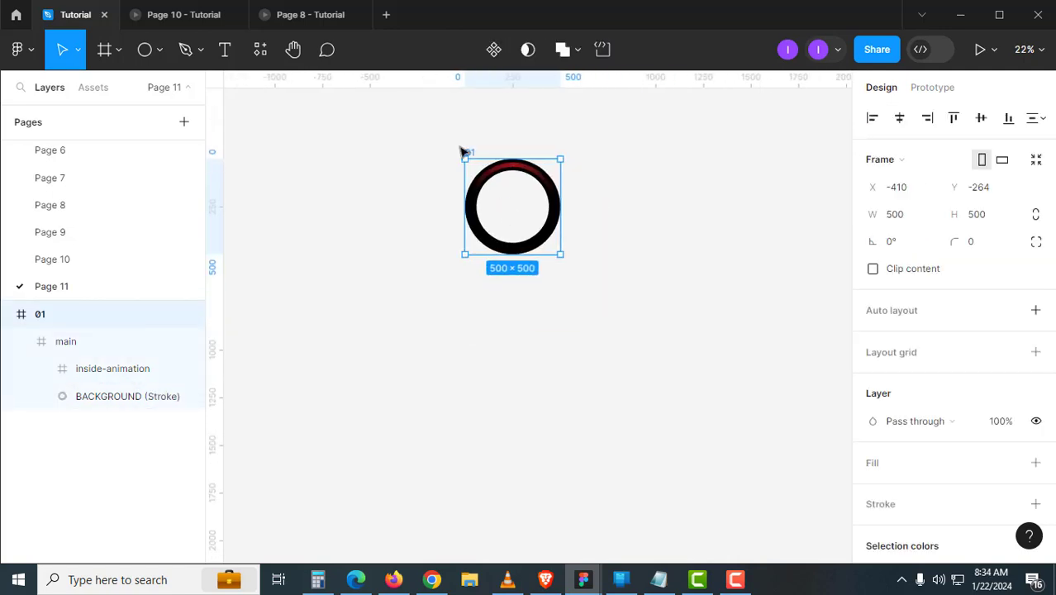
{"action": "left_click_drag", "start_coordinate": [472, 152], "coordinate": [467, 267]}
{"action": "left_click_drag", "start_coordinate": [600, 379], "coordinate": [597, 252]}
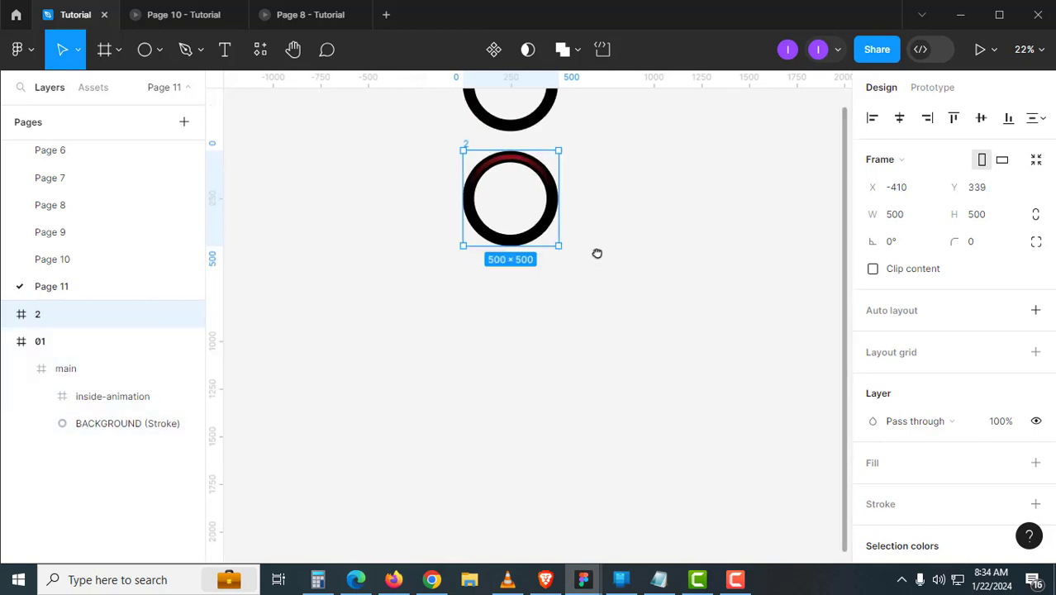
{"action": "key", "text": "ctrl+d"}
{"action": "key", "text": "ctrl+d"}
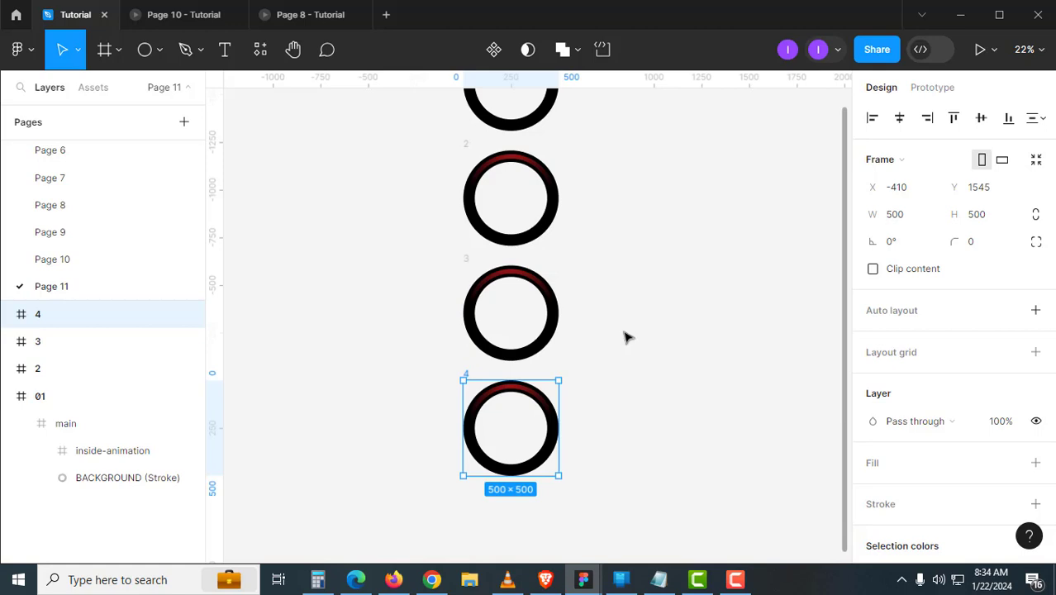
{"action": "scroll", "coordinate": [625, 337], "scroll_direction": "down", "scroll_amount": 5}
{"action": "key", "text": "ctrl+d"}
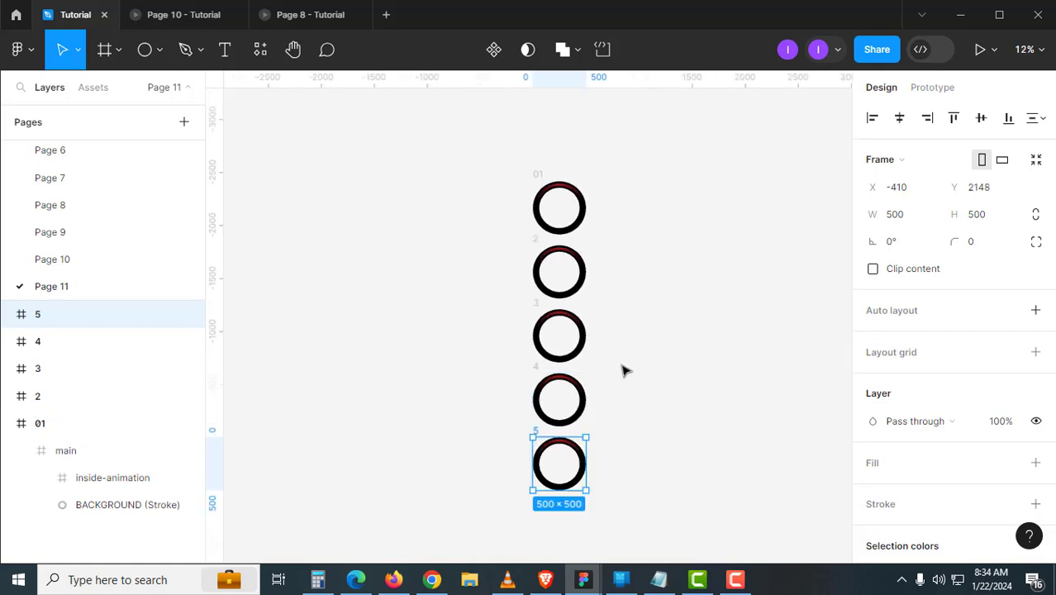
- Select all five ring frames together
{"action": "left_click", "coordinate": [653, 385]}
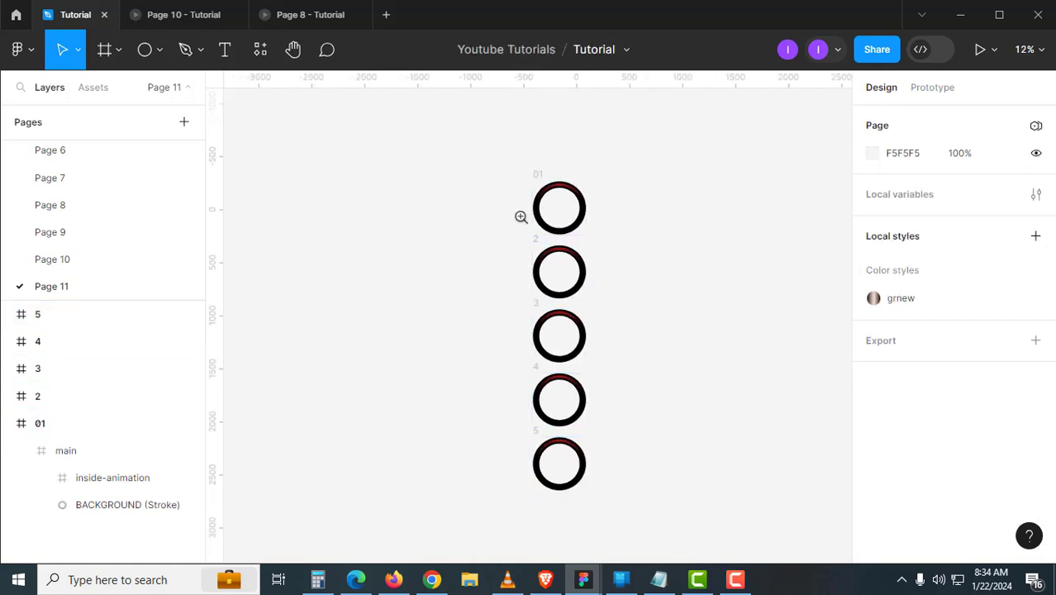
{"action": "scroll", "coordinate": [521, 215], "scroll_direction": "up", "scroll_amount": 3}
{"action": "scroll", "coordinate": [521, 215], "scroll_direction": "down", "scroll_amount": 3}
{"action": "left_click_drag", "start_coordinate": [505, 225], "coordinate": [469, 198]}
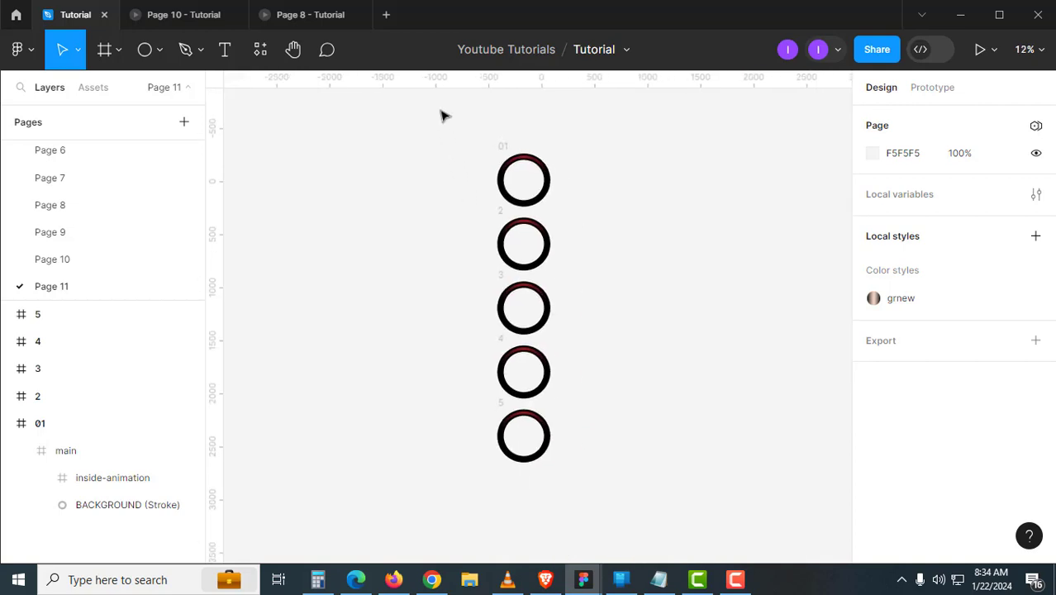
{"action": "left_click_drag", "start_coordinate": [442, 116], "coordinate": [638, 504]}
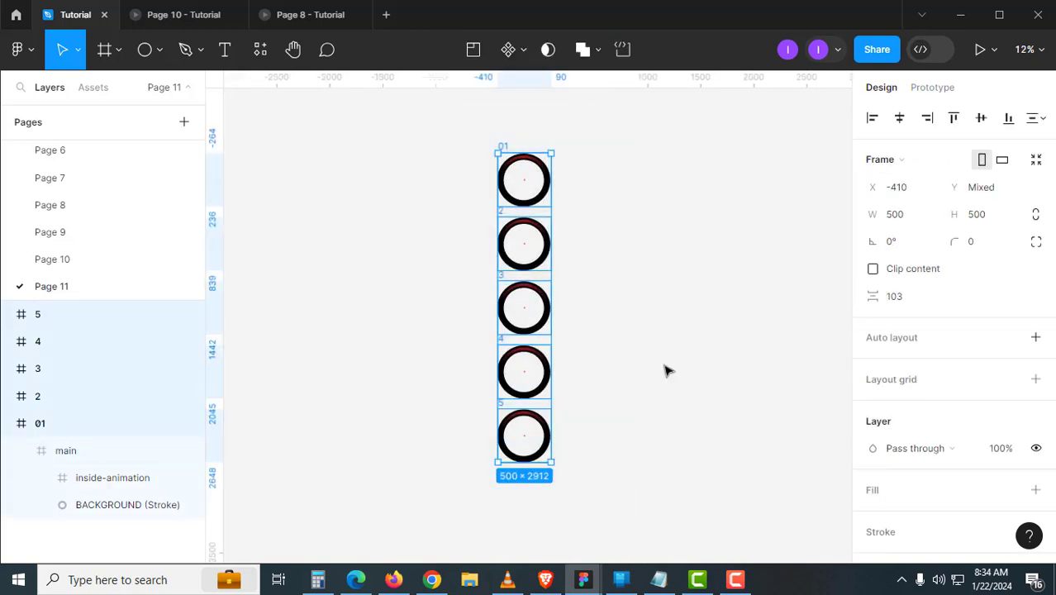
- Combine the five selected frames into the component set Component 1
{"action": "left_click", "coordinate": [523, 51]}
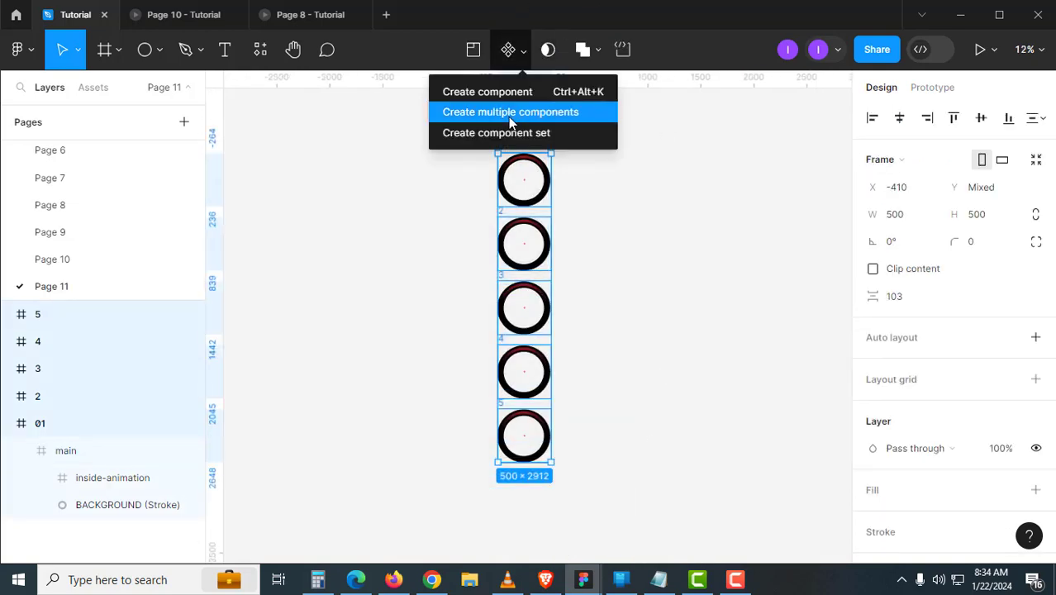
{"action": "left_click", "coordinate": [543, 135]}
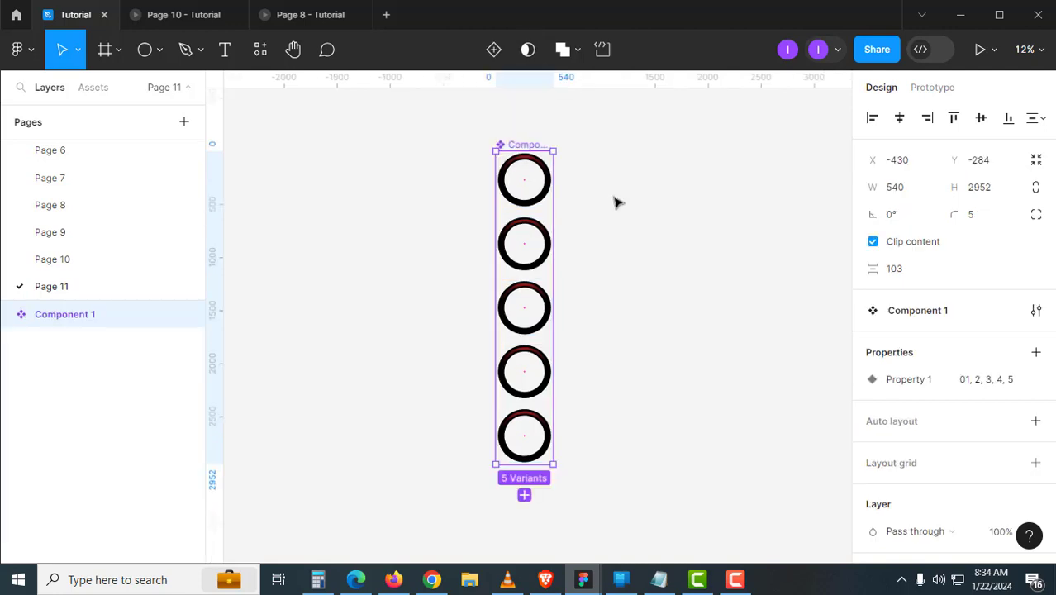
{"action": "left_click", "coordinate": [616, 203]}
{"action": "left_click", "coordinate": [549, 151]}
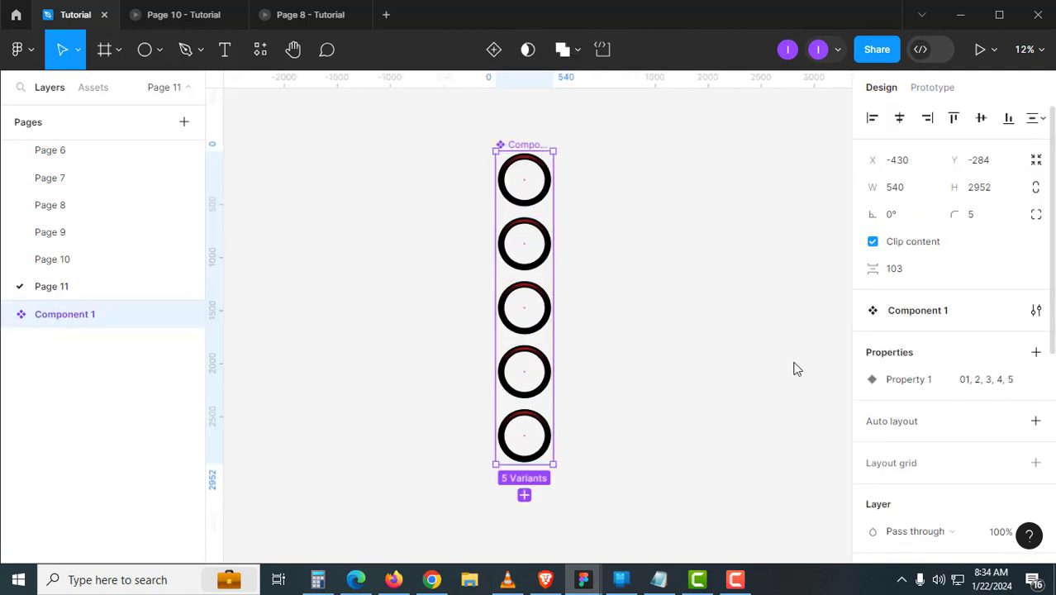
- Show the prototype settings for variant 01
{"action": "left_click", "coordinate": [614, 277]}
{"action": "scroll", "coordinate": [529, 203], "scroll_direction": "up", "scroll_amount": 3}
{"action": "scroll", "coordinate": [522, 215], "scroll_direction": "up", "scroll_amount": 1}
{"action": "left_click", "coordinate": [538, 228]}
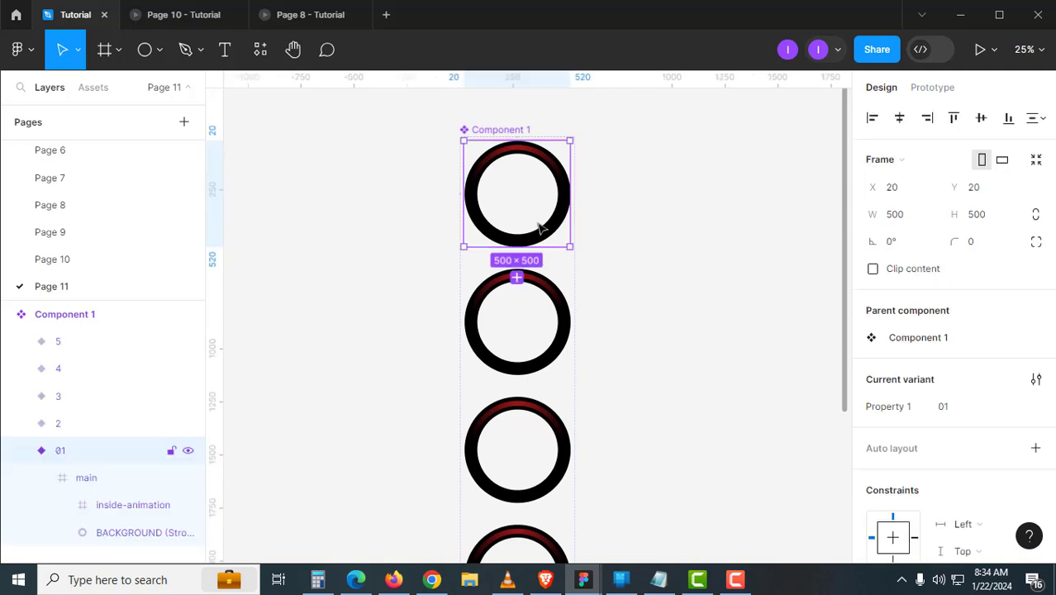
{"action": "left_click", "coordinate": [945, 91]}
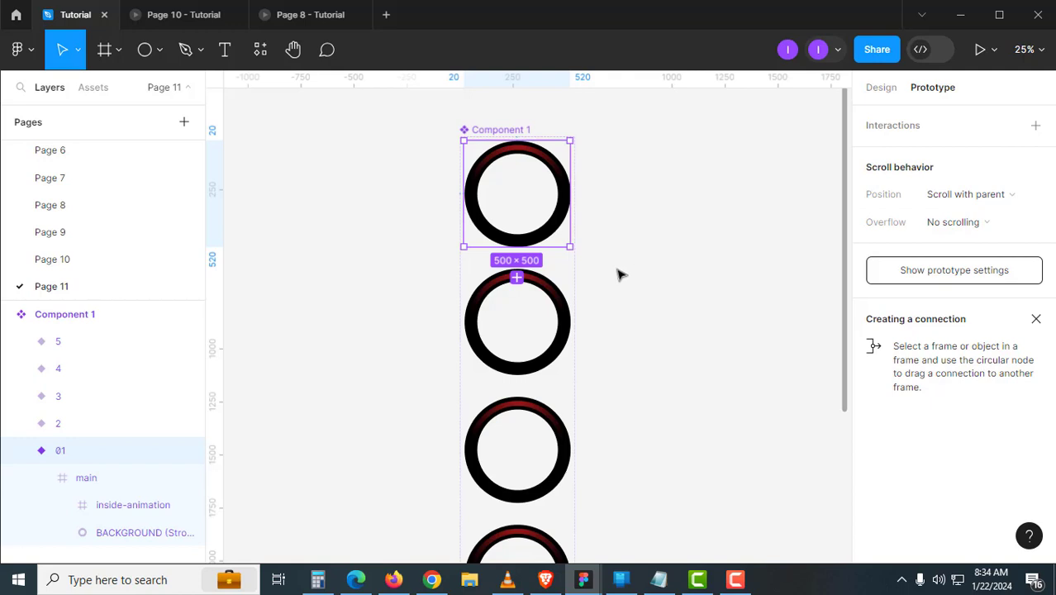
- Wire prototype connections from variant 01 through variant 5, then from 5 back to 01
{"action": "left_click_drag", "start_coordinate": [586, 153], "coordinate": [570, 405]}
{"action": "left_click", "coordinate": [539, 281]}
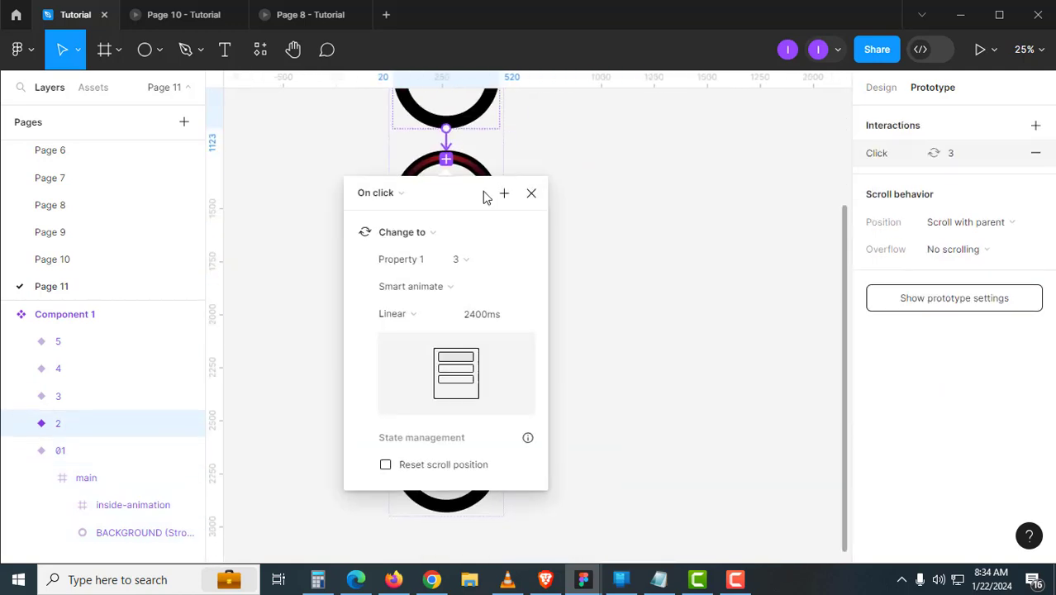
{"action": "left_click", "coordinate": [486, 198]}
{"action": "left_click", "coordinate": [475, 329]}
{"action": "left_click_drag", "start_coordinate": [499, 202], "coordinate": [476, 450]}
{"action": "left_click_drag", "start_coordinate": [499, 459], "coordinate": [695, 212]}
{"action": "left_click", "coordinate": [695, 212]}
{"action": "scroll", "coordinate": [662, 306], "scroll_direction": "up", "scroll_amount": 3}
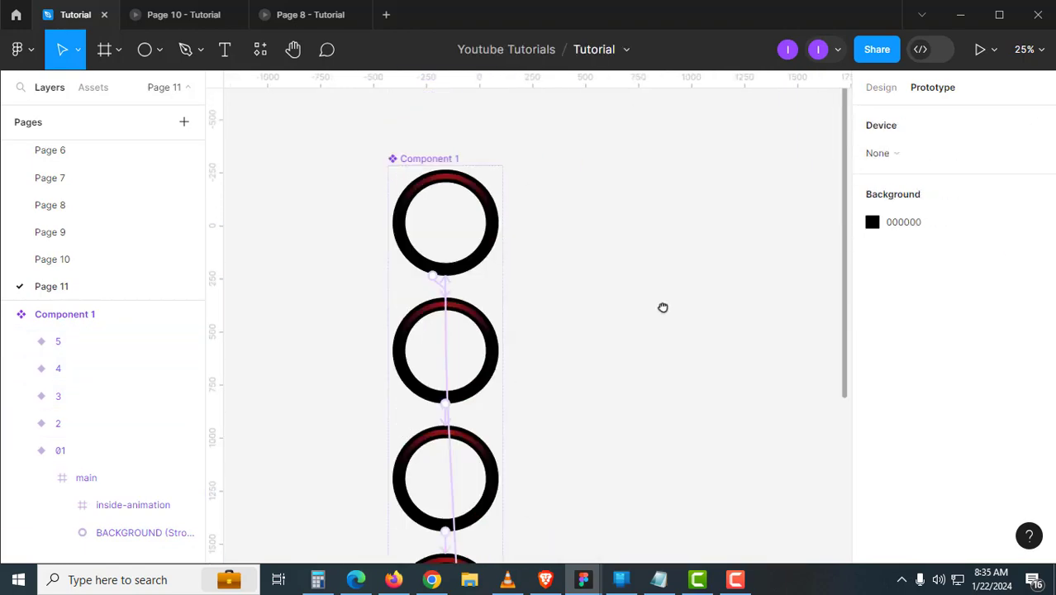
- Give all five variants an After delay trigger of 1ms with a 600ms transition
{"action": "left_click", "coordinate": [458, 191]}
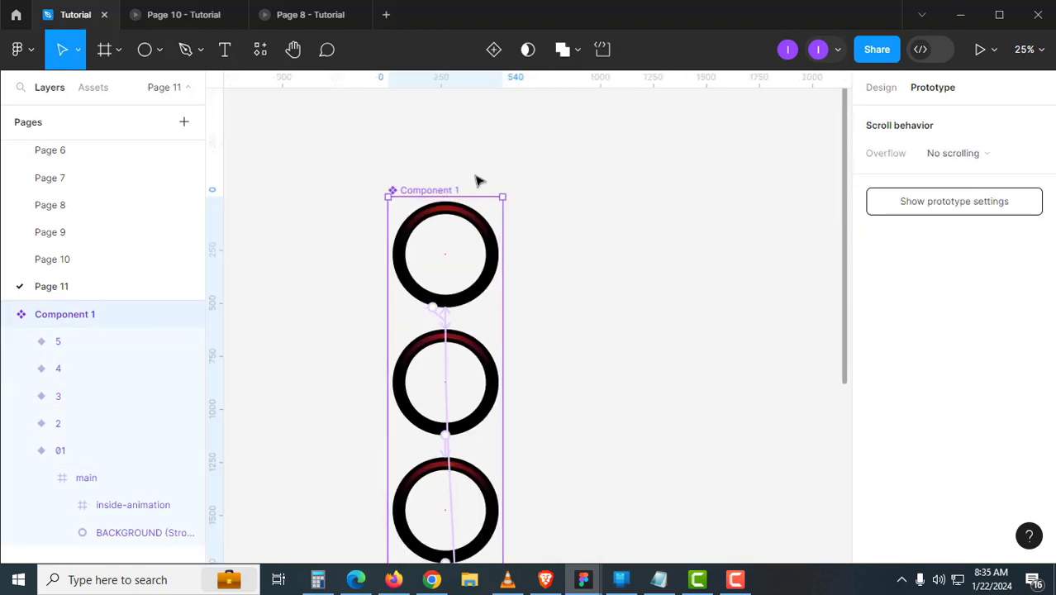
{"action": "key", "text": "Return"}
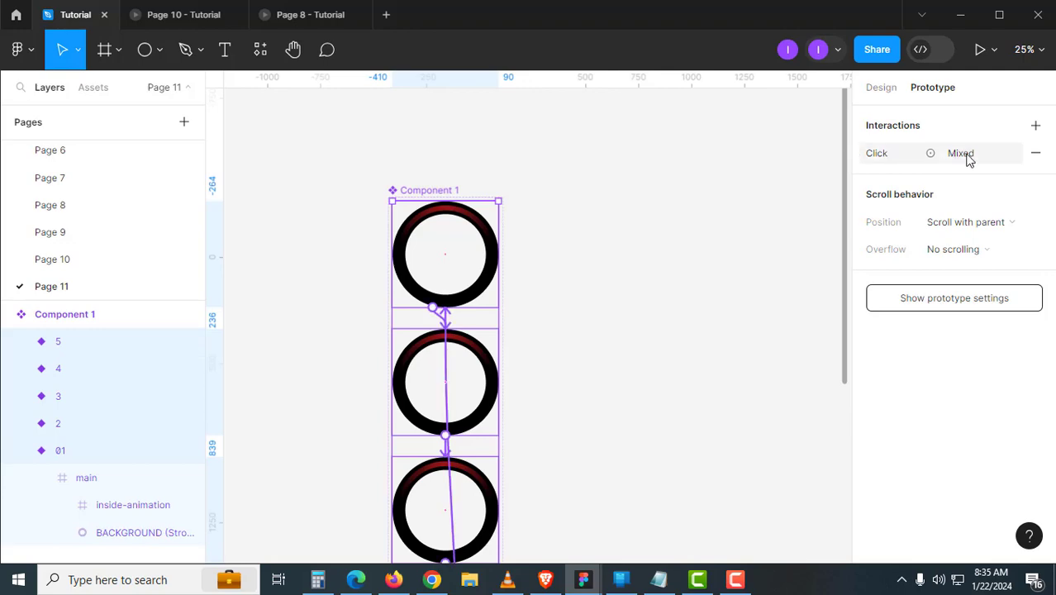
{"action": "left_click", "coordinate": [968, 160]}
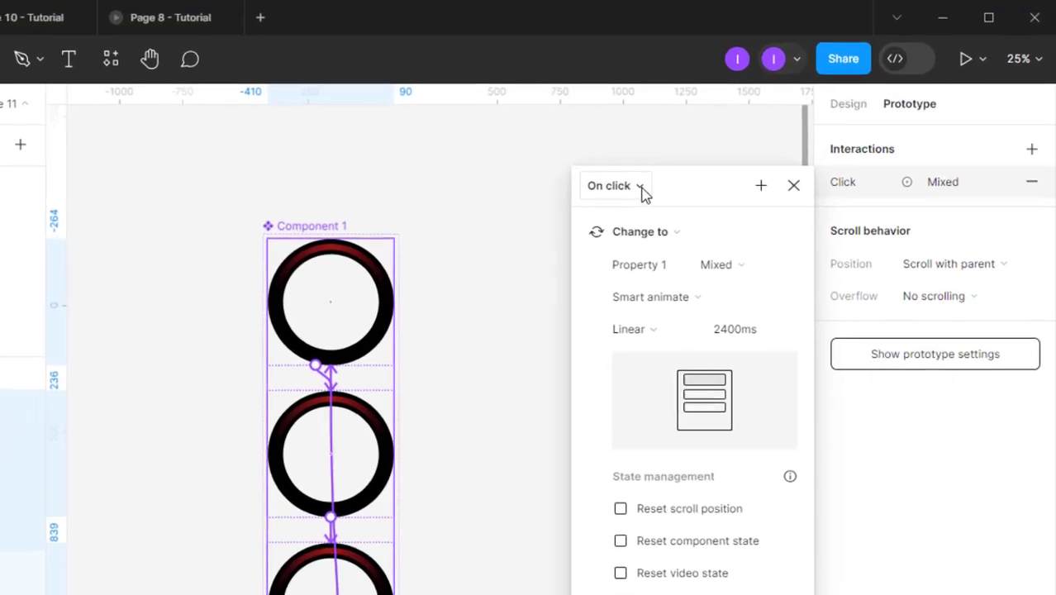
{"action": "left_click", "coordinate": [702, 158]}
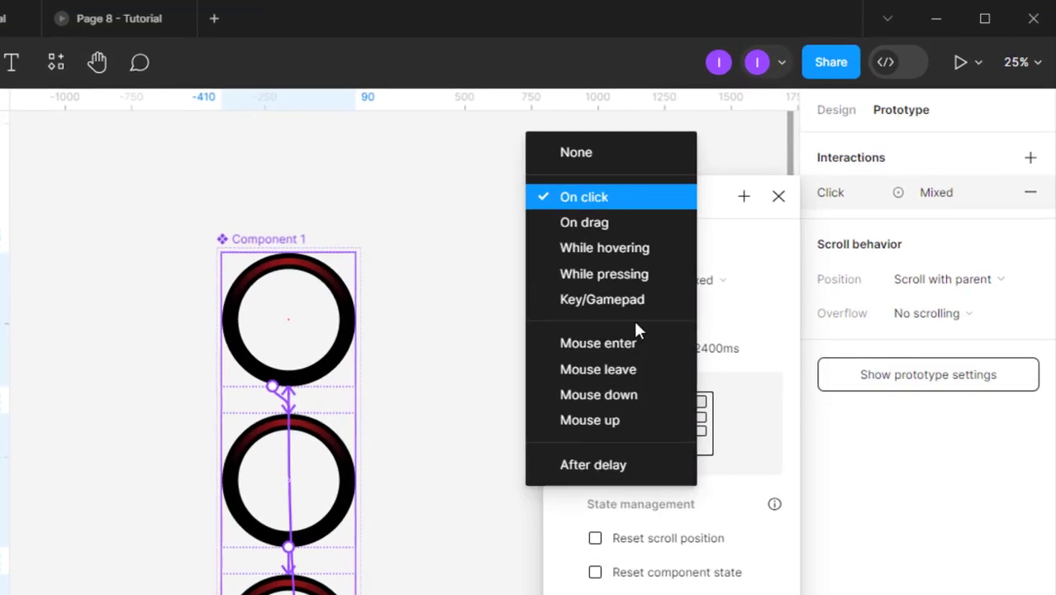
{"action": "left_click", "coordinate": [653, 476]}
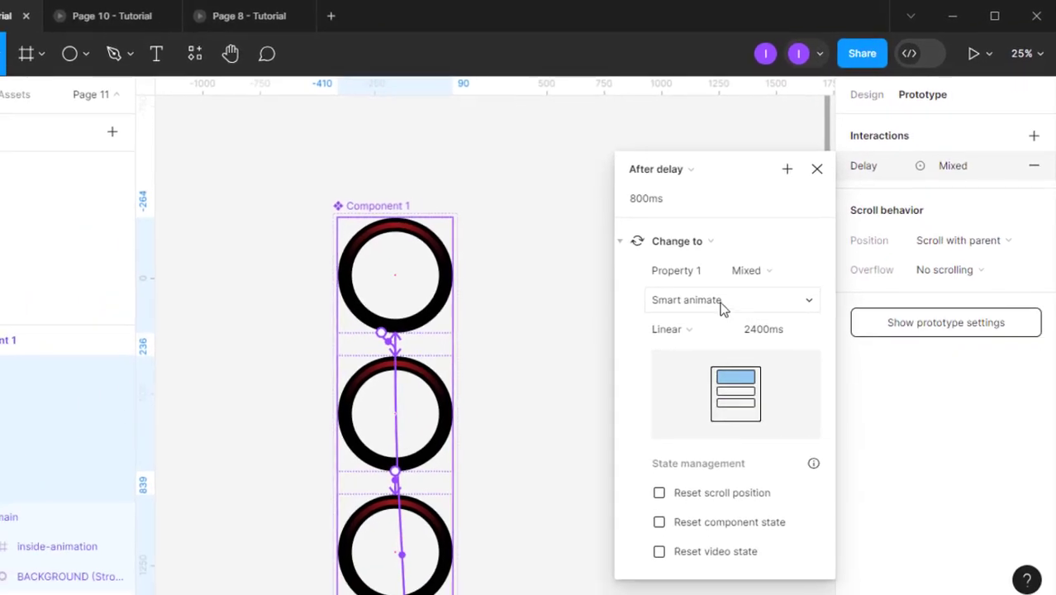
{"action": "left_click", "coordinate": [615, 239]}
{"action": "type", "text": "1"}
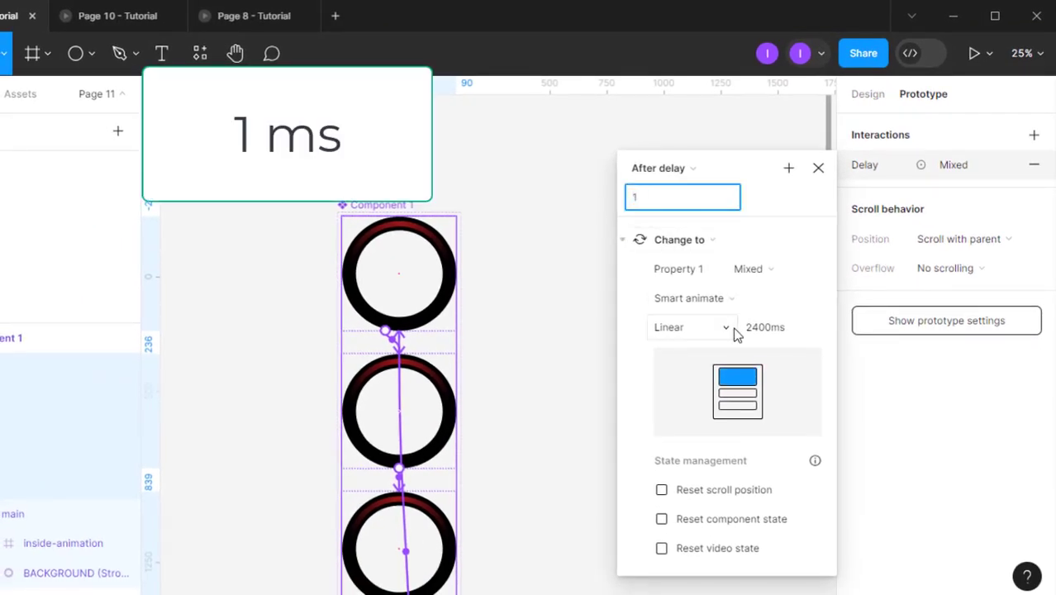
{"action": "left_click", "coordinate": [765, 330]}
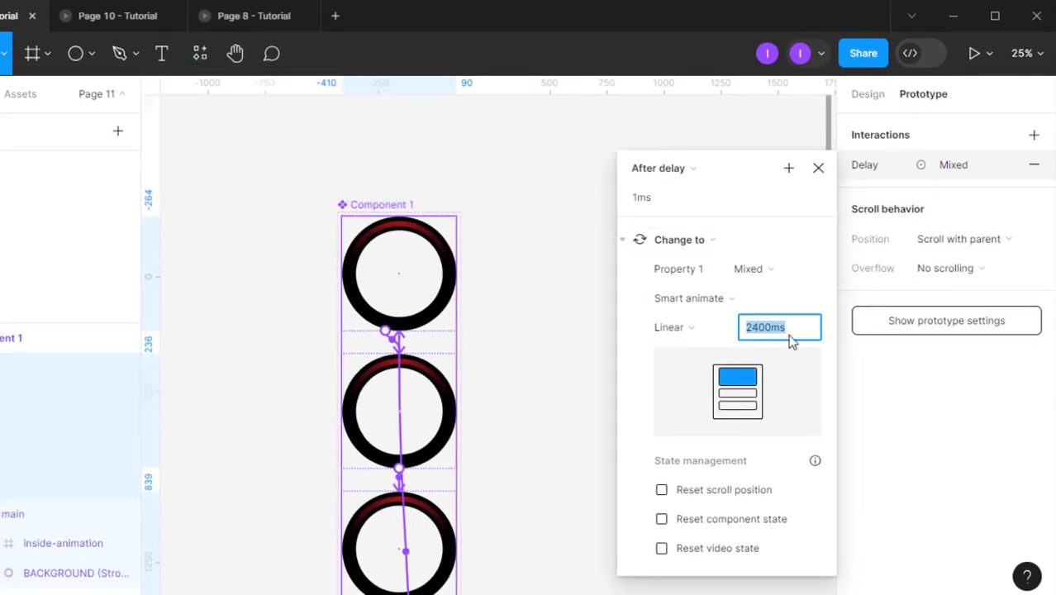
{"action": "type", "text": "600"}
{"action": "key", "text": "Return"}
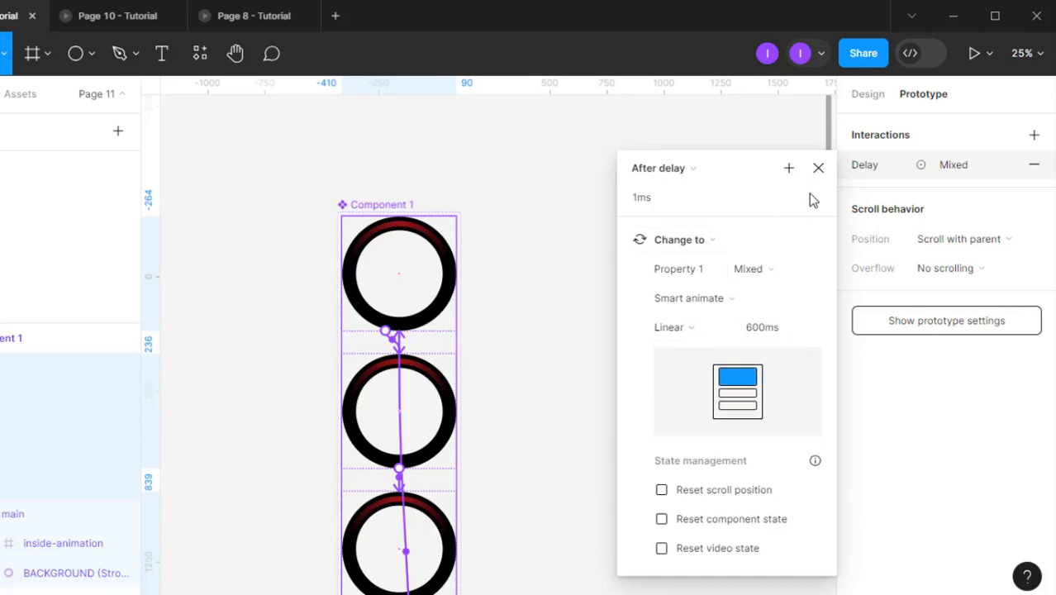
{"action": "left_click", "coordinate": [819, 169]}
{"action": "left_click", "coordinate": [626, 350]}
{"action": "scroll", "coordinate": [603, 448], "scroll_direction": "down", "scroll_amount": 8}
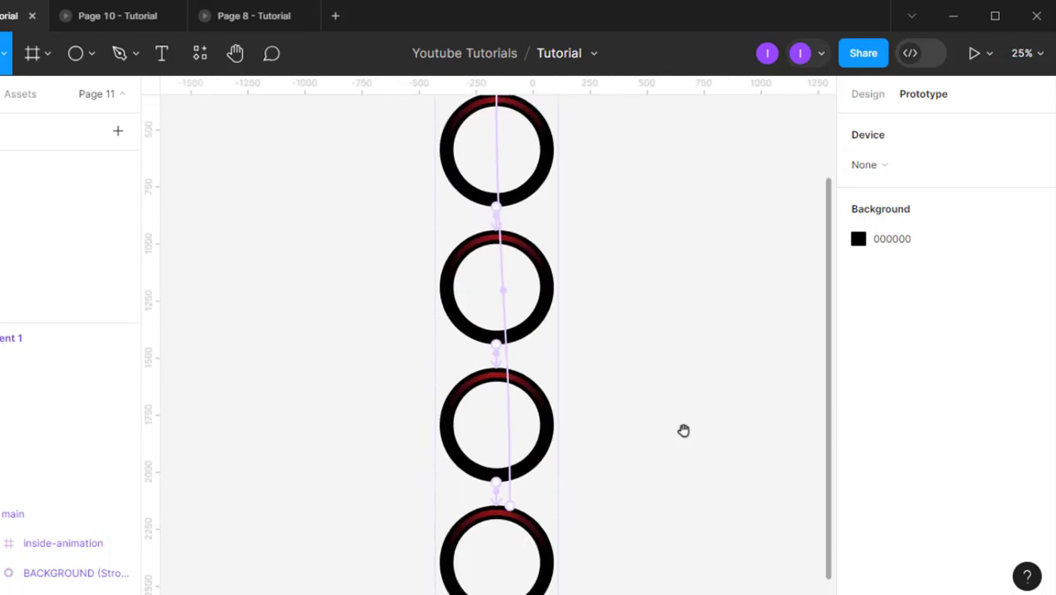
- Lengthen variant 5's loop-back transition to 01 from 600ms to 2400ms
{"action": "left_click", "coordinate": [564, 364]}
{"action": "left_click", "coordinate": [564, 364]}
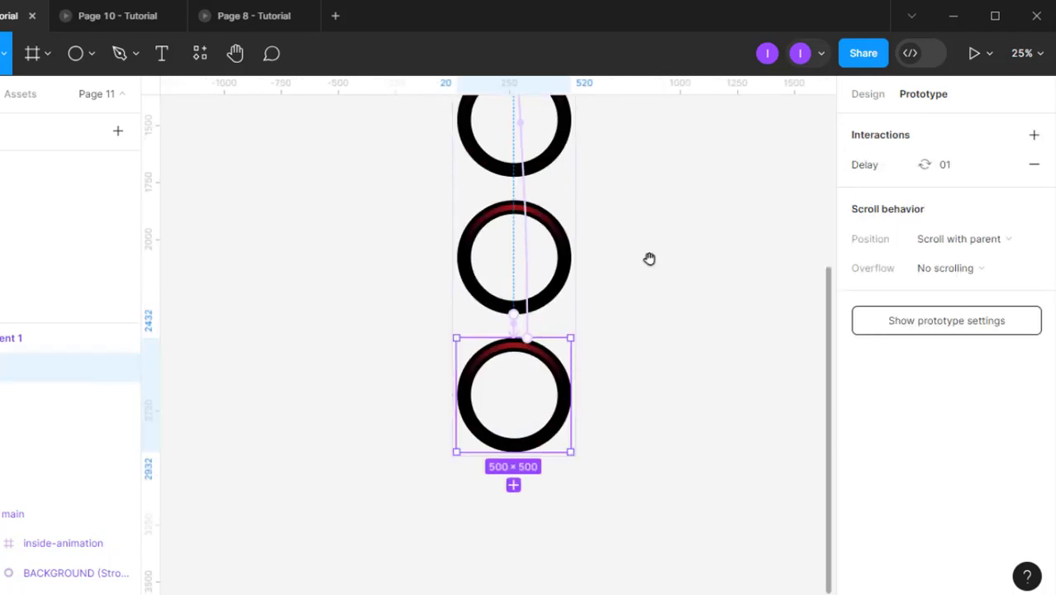
{"action": "left_click_drag", "start_coordinate": [646, 257], "coordinate": [634, 401]}
{"action": "scroll", "coordinate": [542, 406], "scroll_direction": "down", "scroll_amount": 2}
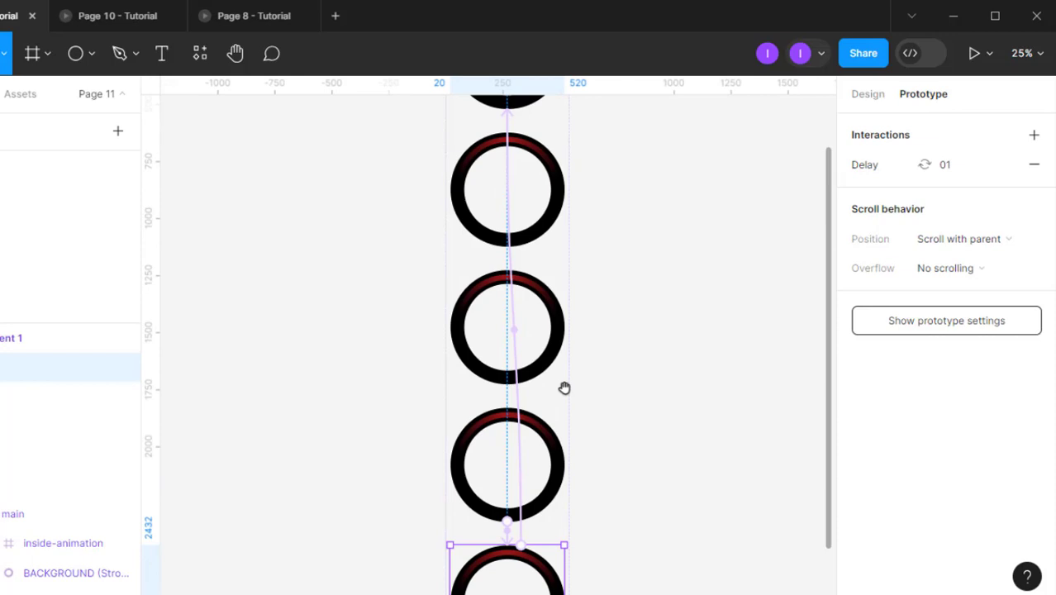
{"action": "scroll", "coordinate": [599, 366], "scroll_direction": "down", "scroll_amount": 3}
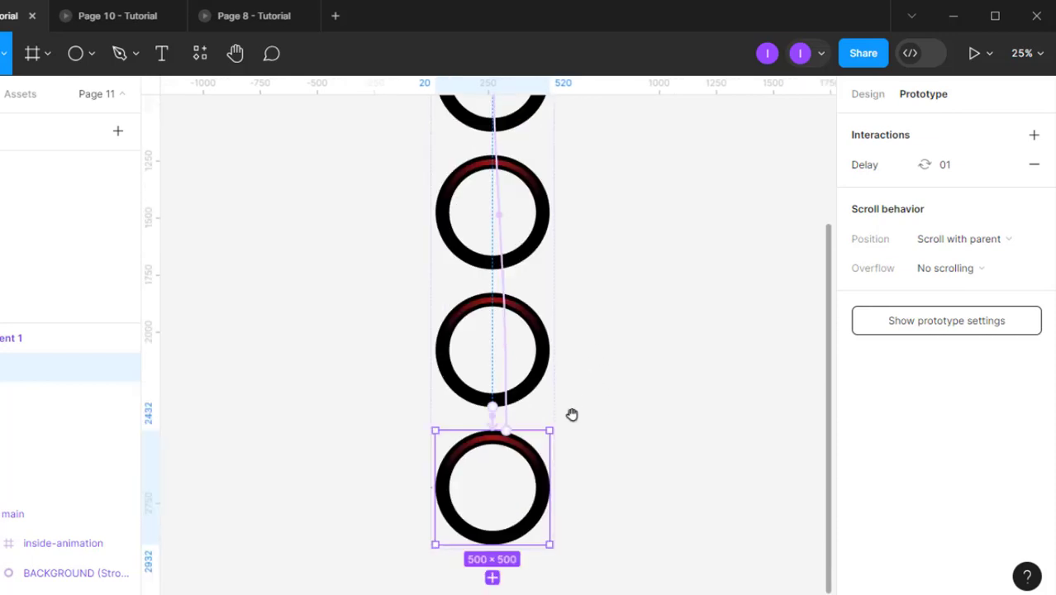
{"action": "left_click", "coordinate": [508, 423]}
{"action": "left_click", "coordinate": [810, 389]}
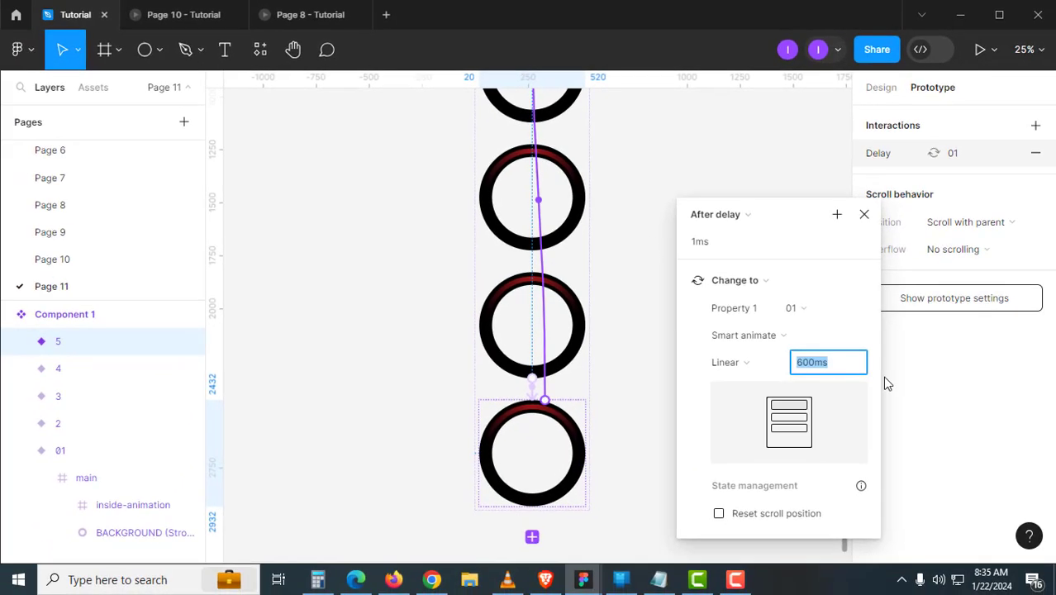
{"action": "type", "text": "2400"}
{"action": "key", "text": "Return"}
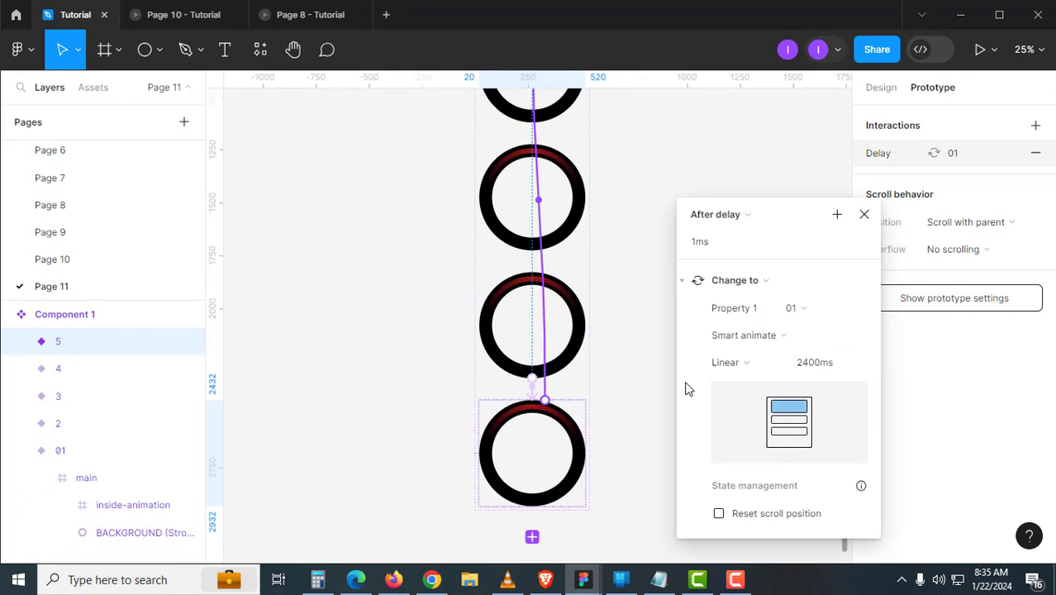
{"action": "left_click", "coordinate": [865, 216]}
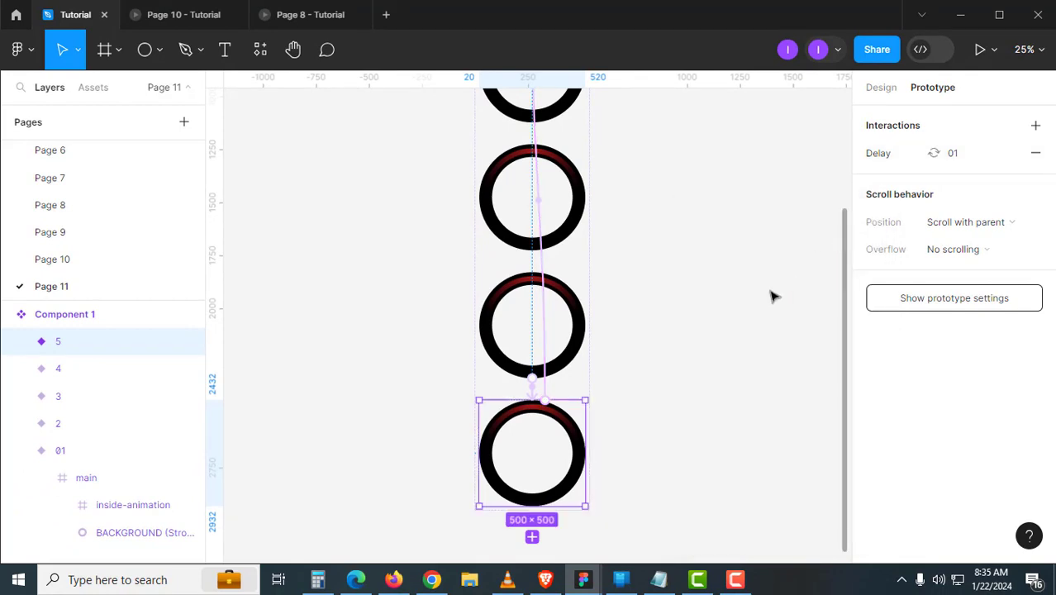
{"action": "left_click", "coordinate": [771, 295]}
{"action": "left_click", "coordinate": [877, 88]}
{"action": "scroll", "coordinate": [681, 238], "scroll_direction": "up", "scroll_amount": 5}
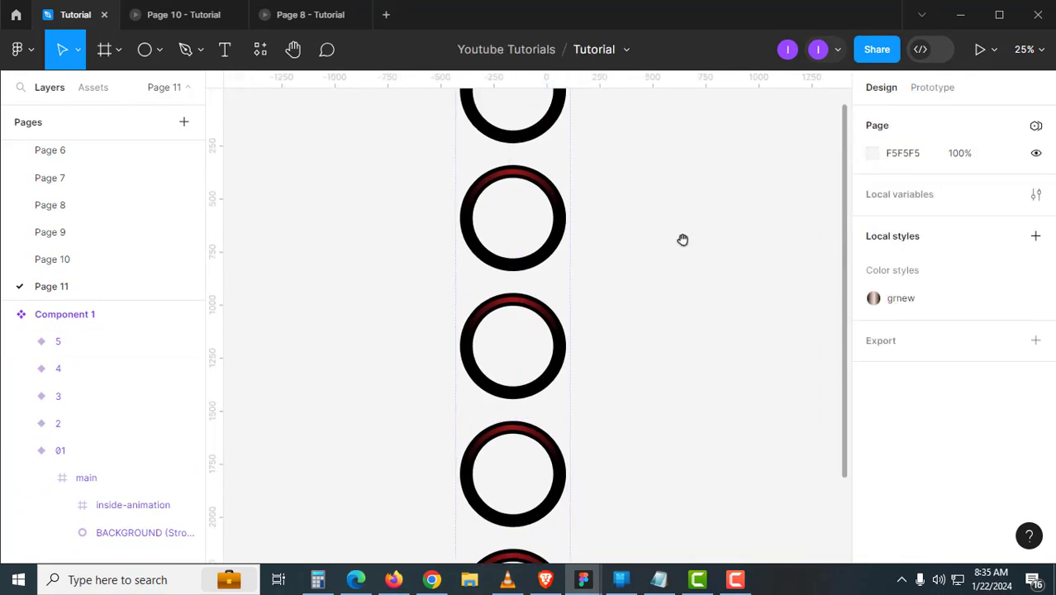
- Duplicate the 01 variant beside the set and draw Frame 1 around the copy
{"action": "scroll", "coordinate": [579, 273], "scroll_direction": "right", "scroll_amount": 3}
{"action": "left_click", "coordinate": [509, 296]}
{"action": "left_click_drag", "start_coordinate": [577, 297], "coordinate": [726, 255]}
{"action": "scroll", "coordinate": [641, 211], "scroll_direction": "up", "scroll_amount": 1}
{"action": "key", "text": "f"}
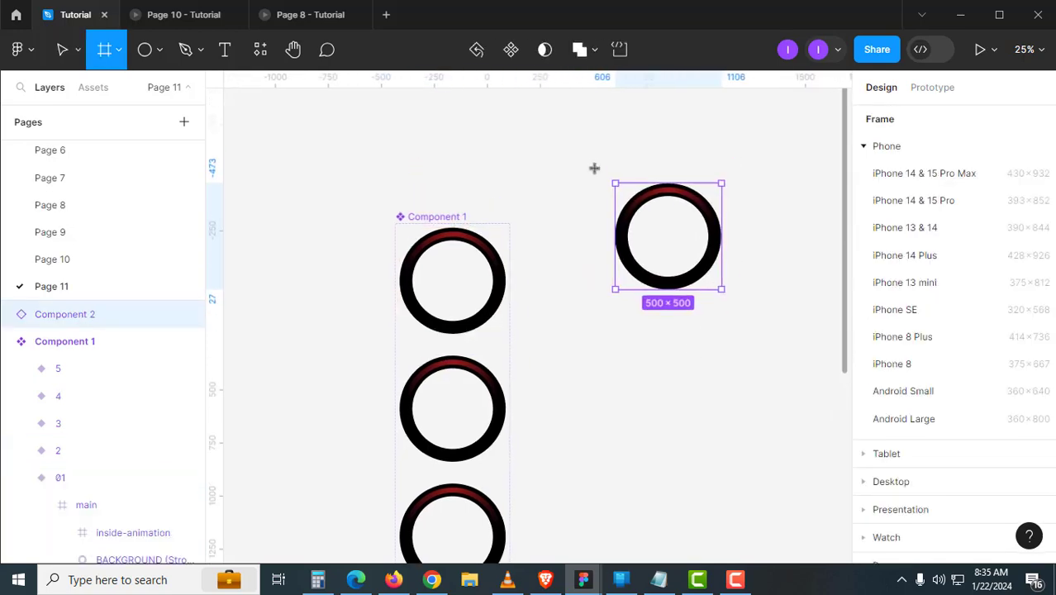
{"action": "left_click_drag", "start_coordinate": [590, 164], "coordinate": [760, 342]}
{"action": "scroll", "coordinate": [733, 307], "scroll_direction": "up", "scroll_amount": 3}
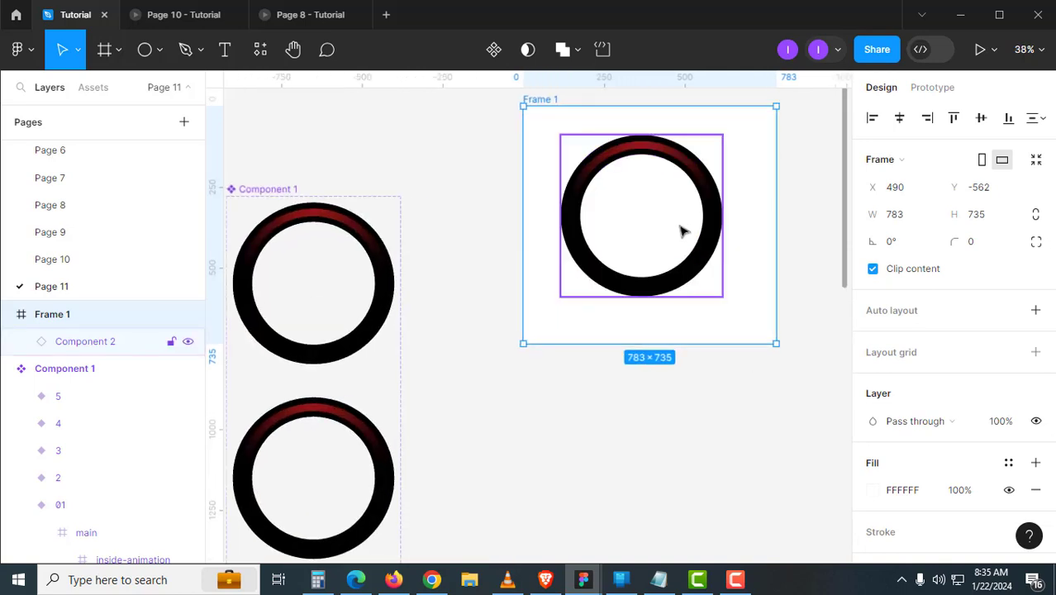
{"action": "scroll", "coordinate": [872, 331], "scroll_direction": "down", "scroll_amount": 4}
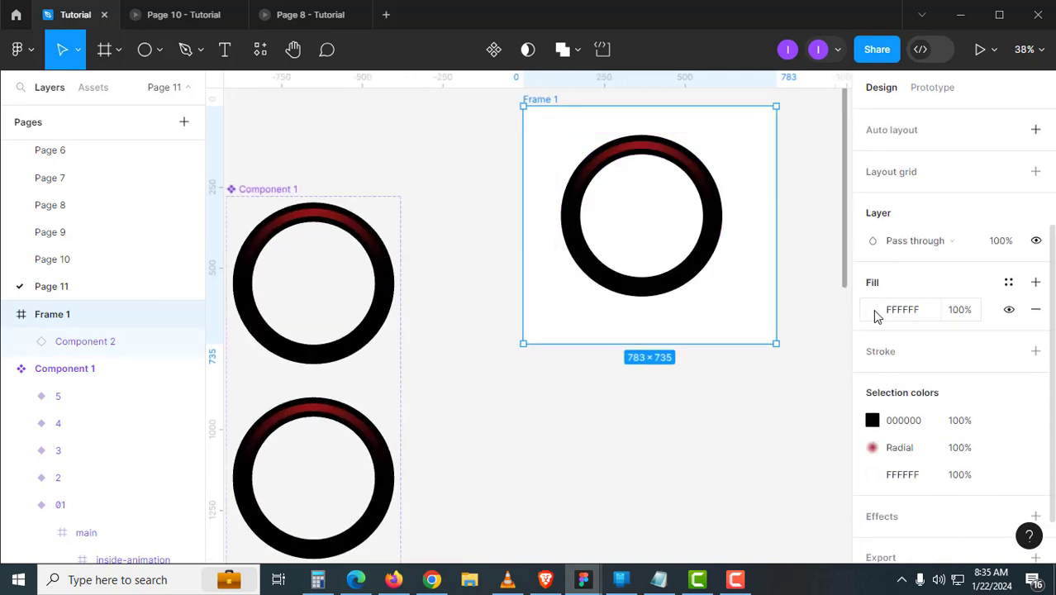
- Fill Frame 1 with the near-black dark grey 1E1D1D
{"action": "left_click", "coordinate": [873, 309]}
{"action": "left_click_drag", "start_coordinate": [804, 114], "coordinate": [922, 151]}
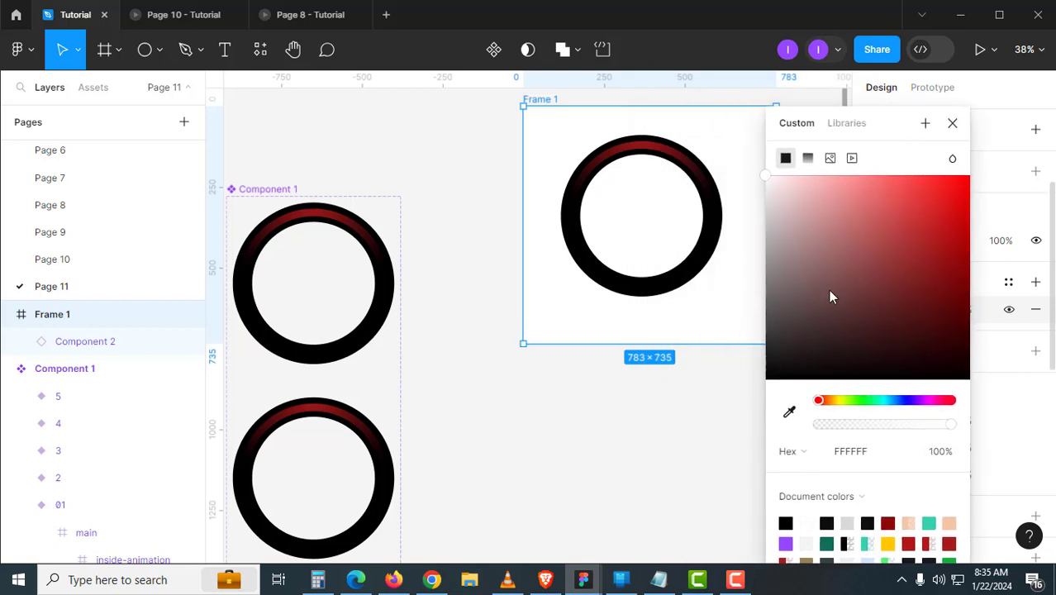
{"action": "left_click", "coordinate": [789, 414]}
{"action": "left_click", "coordinate": [702, 264]}
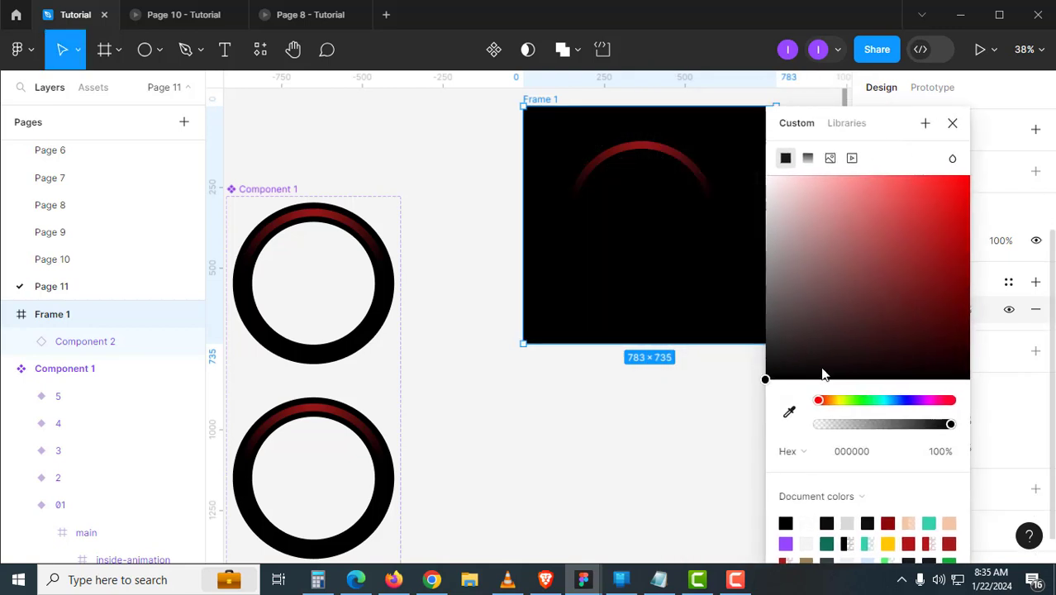
{"action": "left_click", "coordinate": [774, 361]}
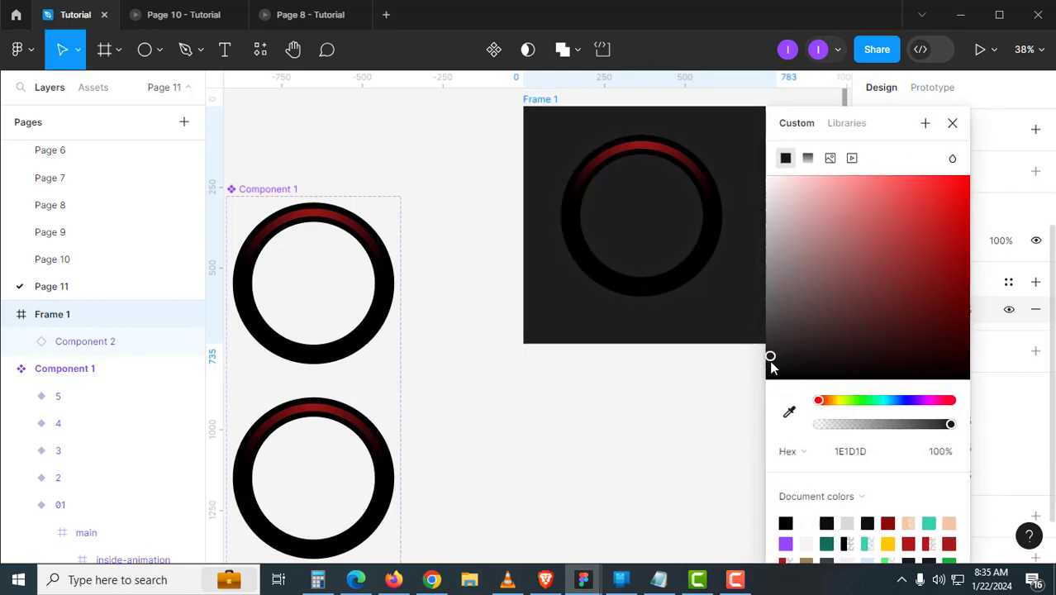
{"action": "left_click", "coordinate": [770, 373]}
{"action": "left_click", "coordinate": [695, 414]}
{"action": "scroll", "coordinate": [653, 423], "scroll_direction": "right", "scroll_amount": 3}
{"action": "scroll", "coordinate": [653, 423], "scroll_direction": "up", "scroll_amount": 2}
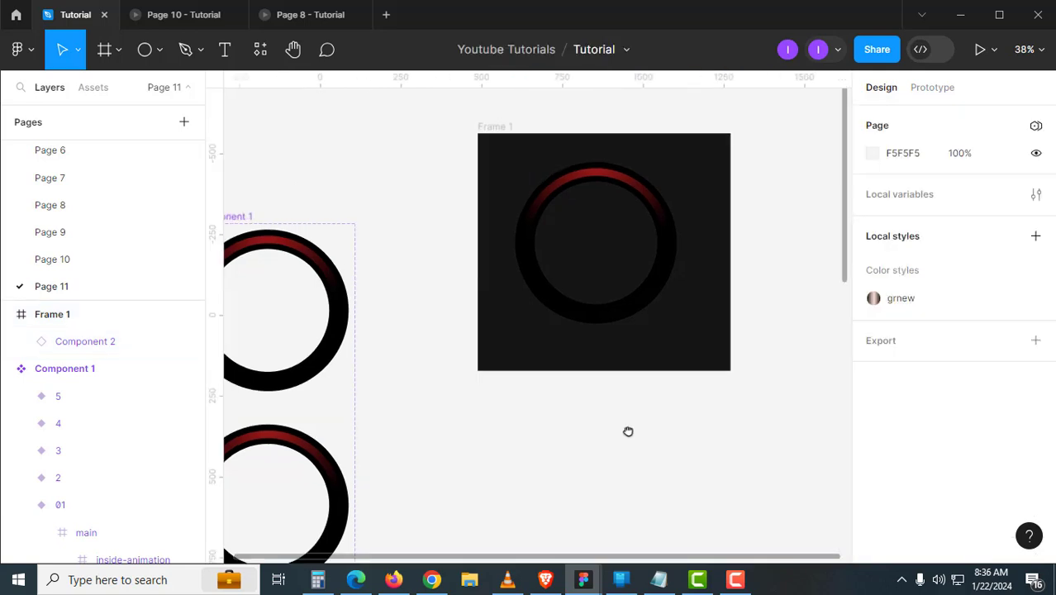
- Rotate the variants' inner ring frames, trying -45° and -90°, to shift the red arc
{"action": "left_click_drag", "start_coordinate": [417, 373], "coordinate": [687, 246]}
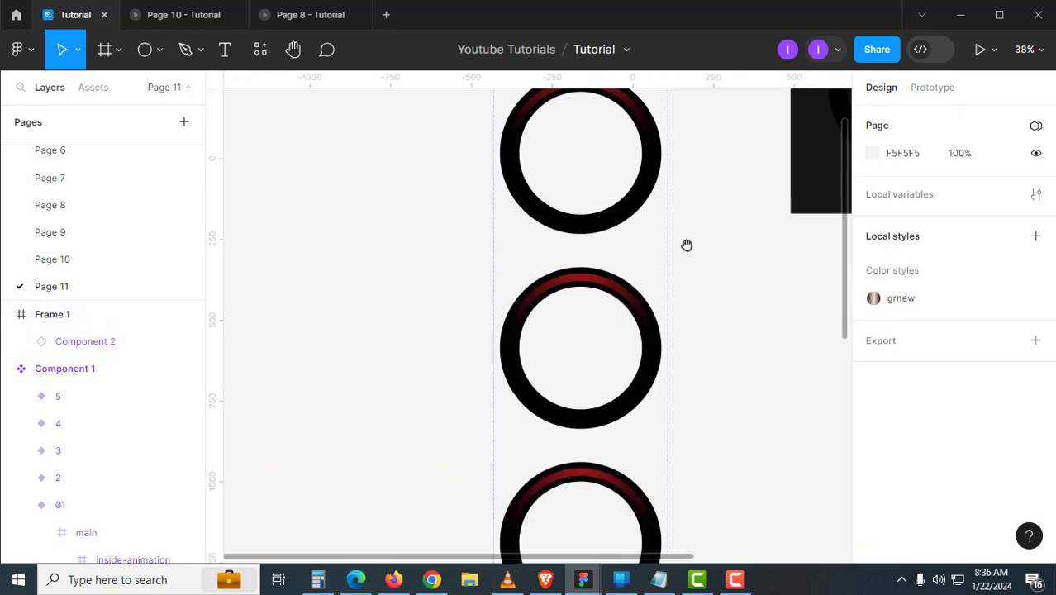
{"action": "double_click", "coordinate": [613, 295]}
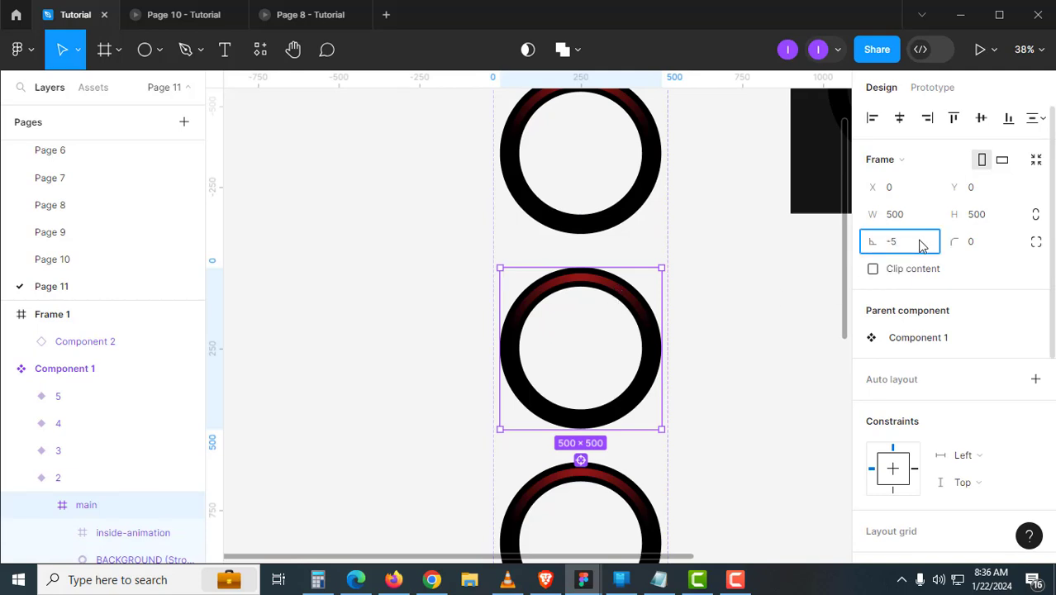
{"action": "key", "text": "Return"}
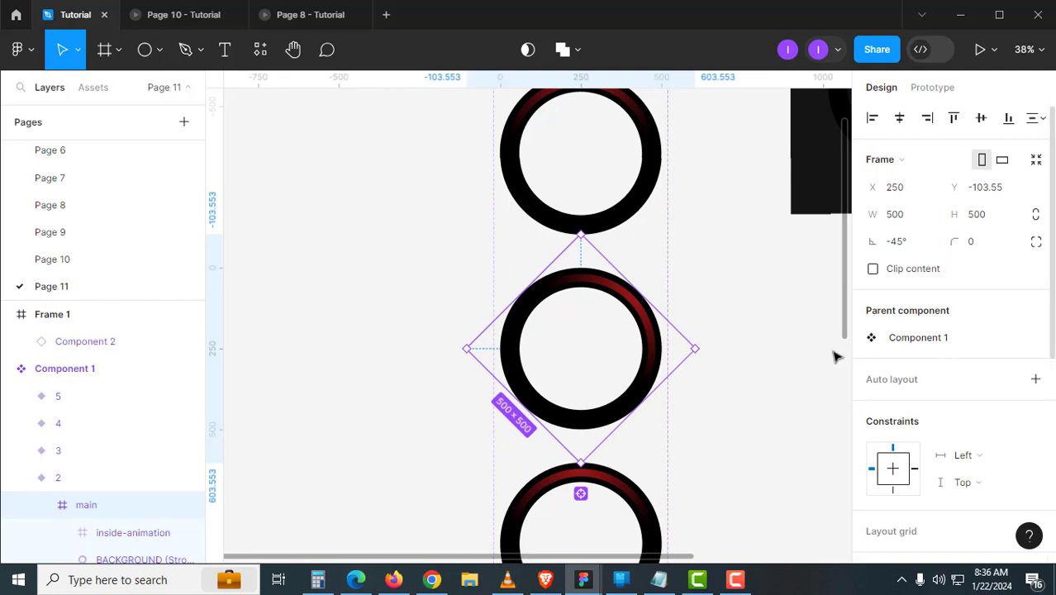
{"action": "key", "text": "ctrl+z"}
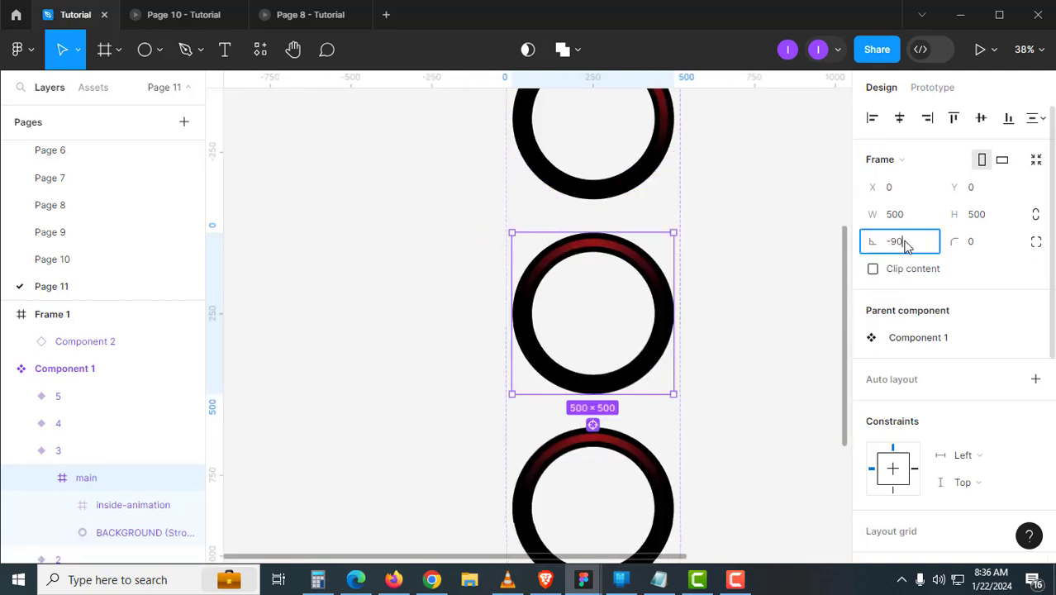
{"action": "key", "text": "Return"}
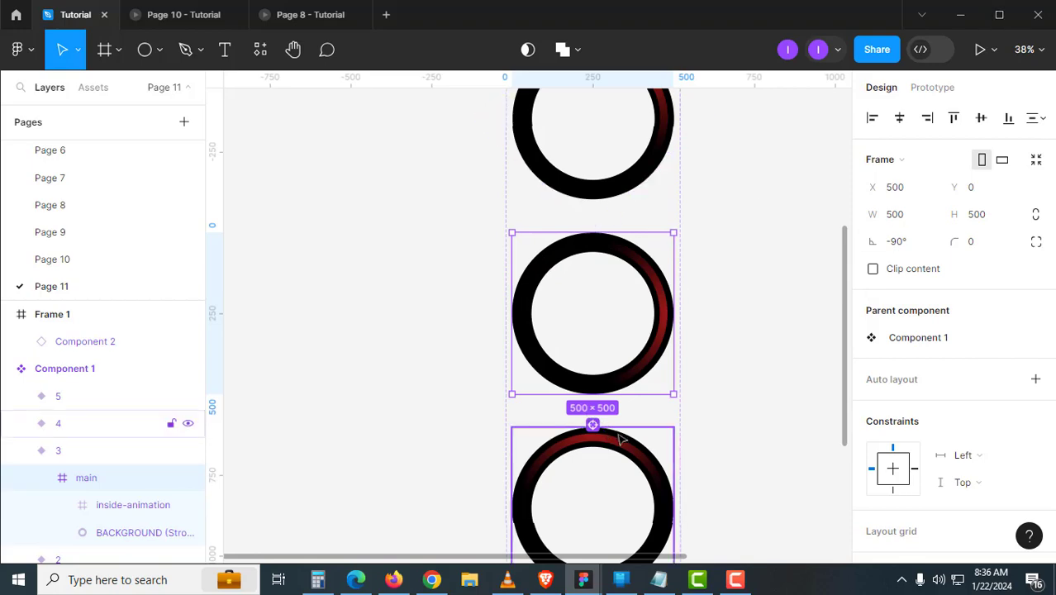
{"action": "left_click_drag", "start_coordinate": [621, 439], "coordinate": [633, 354]}
{"action": "key", "text": "ctrl+z"}
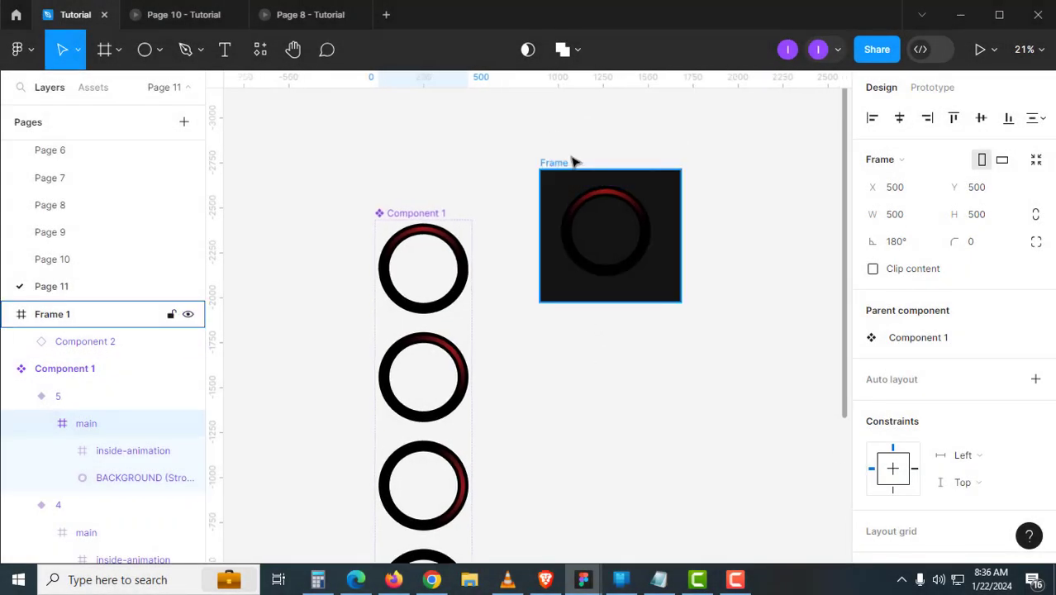
- Make Frame 1 the starting point of prototype flow Flow 1
{"action": "left_click", "coordinate": [571, 162]}
{"action": "left_click", "coordinate": [934, 88]}
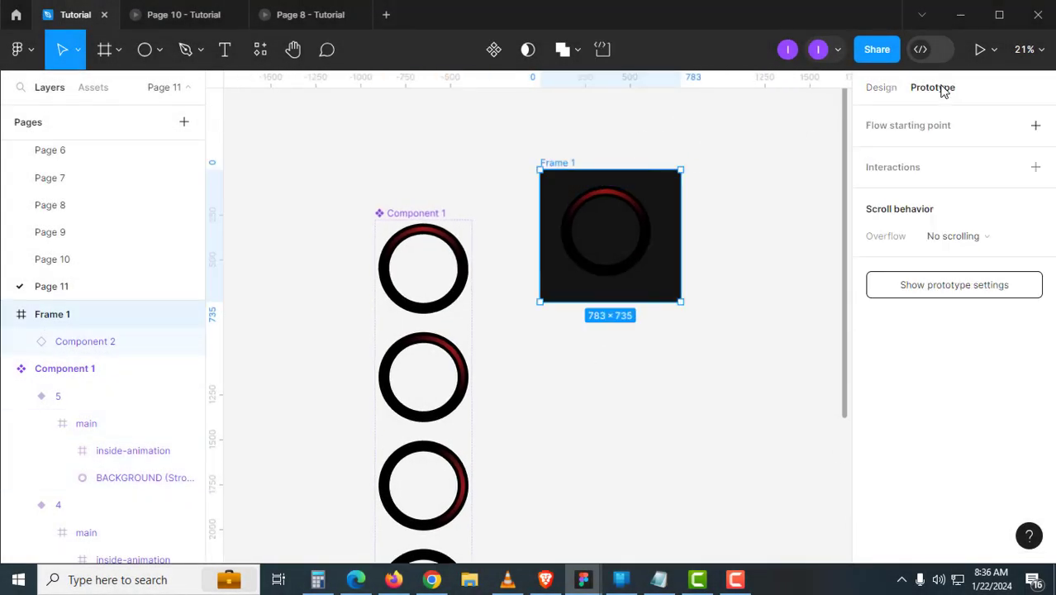
{"action": "left_click", "coordinate": [1036, 126]}
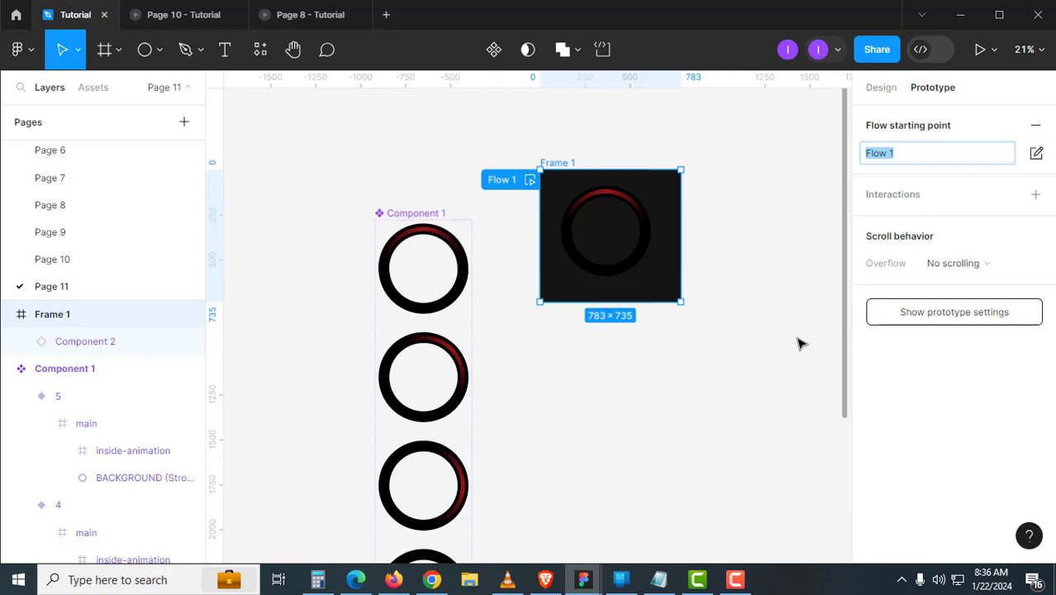
{"action": "left_click", "coordinate": [705, 395]}
{"action": "scroll", "coordinate": [536, 213], "scroll_direction": "up", "scroll_amount": 3}
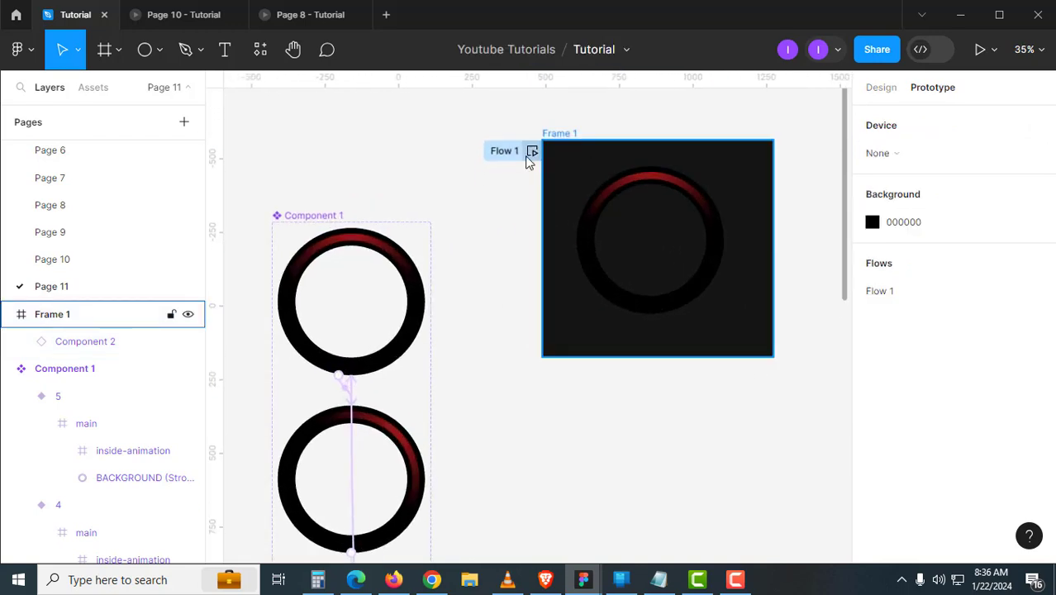
- Close the Page 8 and Page 10 prototype tabs and present Frame 1
{"action": "left_click", "coordinate": [372, 14]}
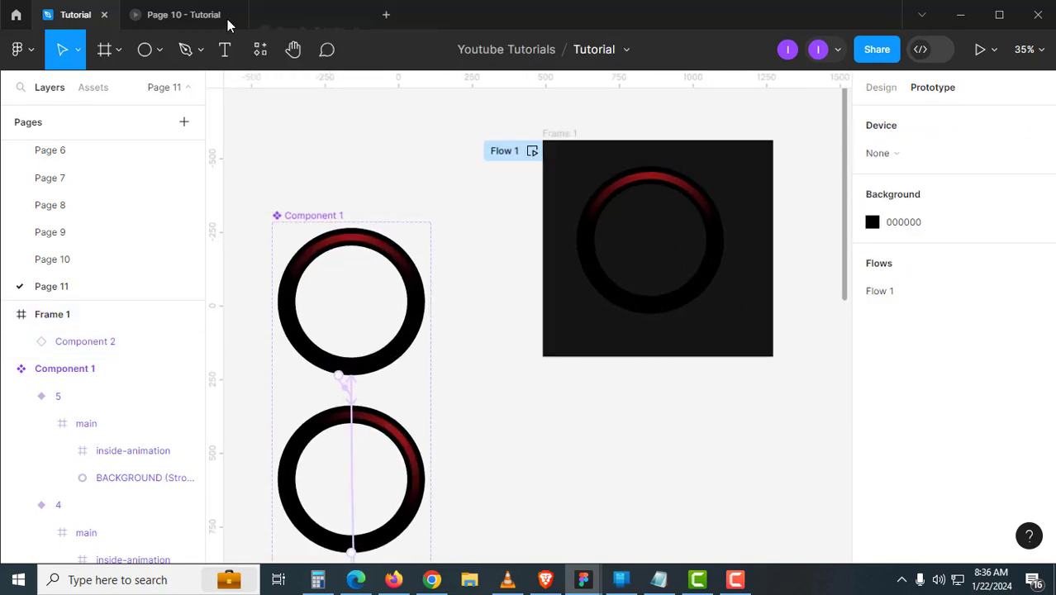
{"action": "left_click", "coordinate": [231, 14]}
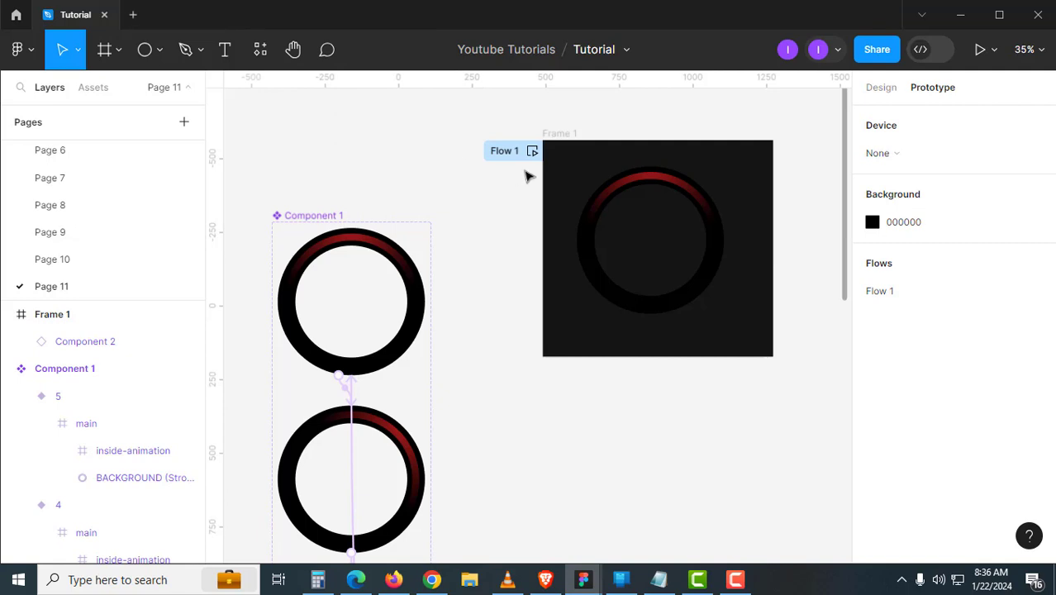
{"action": "left_click", "coordinate": [568, 142]}
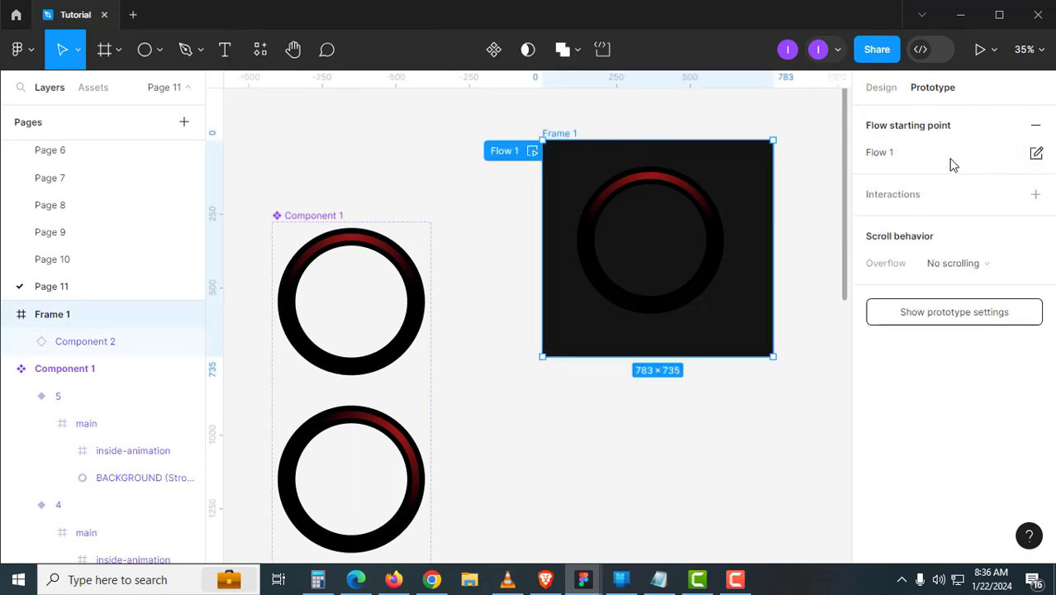
{"action": "left_click", "coordinate": [981, 51]}
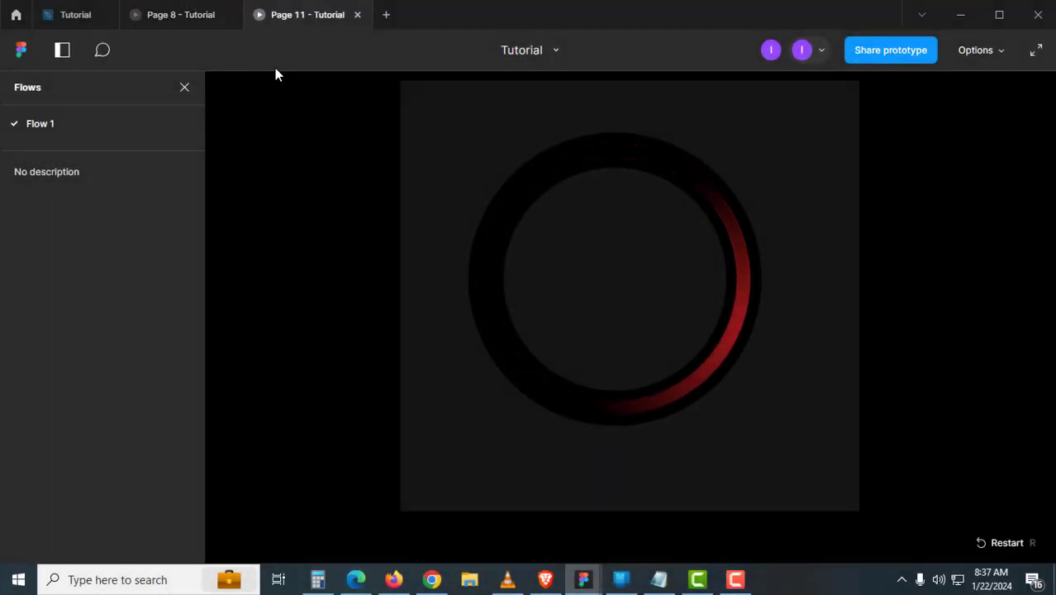
- Switch between the Page 8 circular text prototype and the Page 11 spinner prototype
{"action": "left_click", "coordinate": [214, 23]}
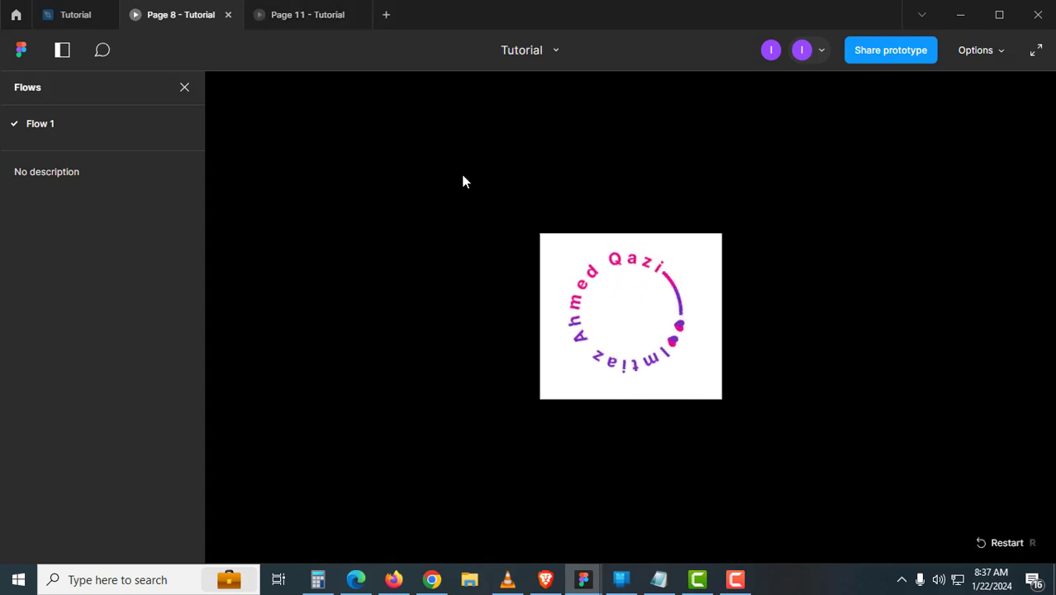
{"action": "left_click", "coordinate": [338, 23]}
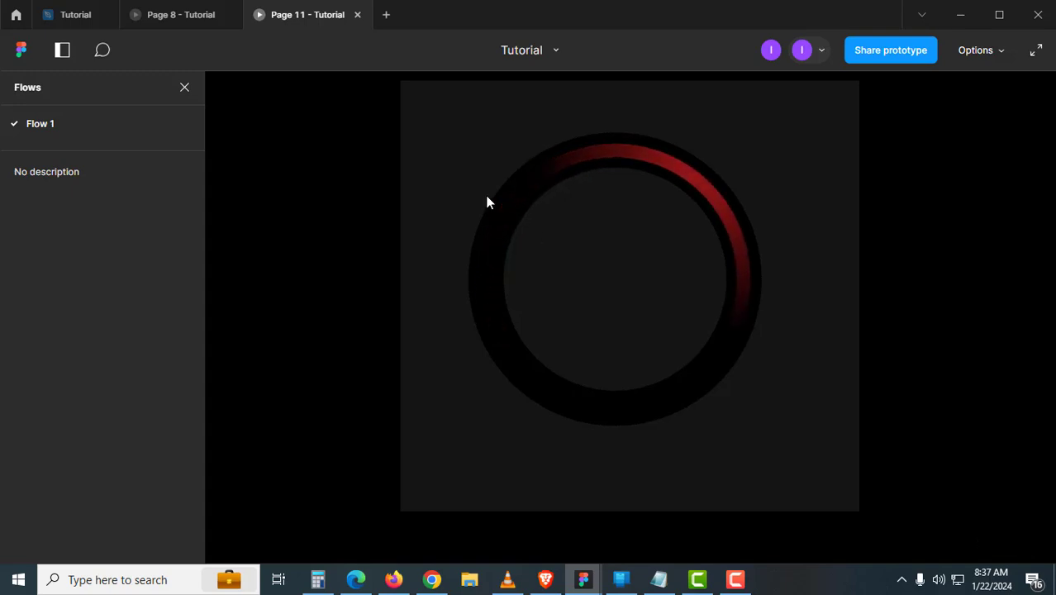
{"action": "left_click", "coordinate": [210, 21]}
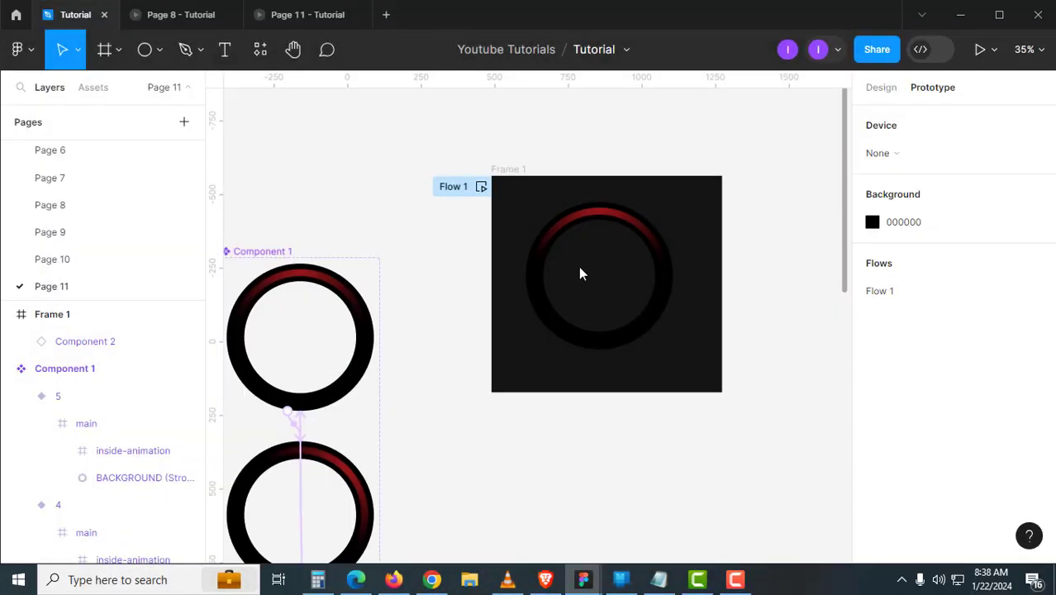
- Paste the rotated-text logo into Frame 1, centre it in the ring, and view the prototype
{"action": "scroll", "coordinate": [580, 273], "scroll_direction": "up", "scroll_amount": 5}
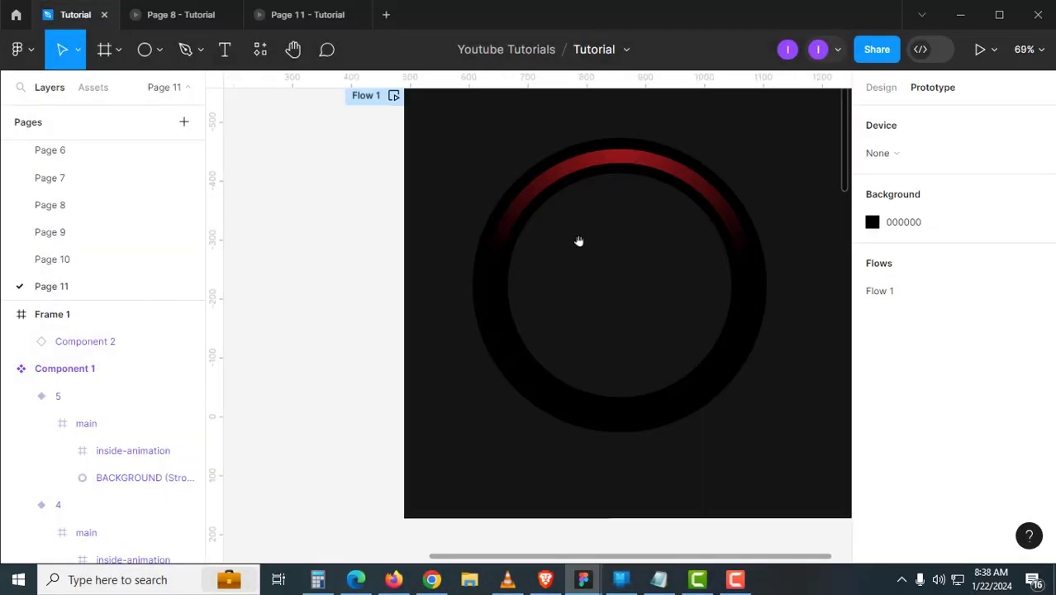
{"action": "scroll", "coordinate": [476, 265], "scroll_direction": "down", "scroll_amount": 5}
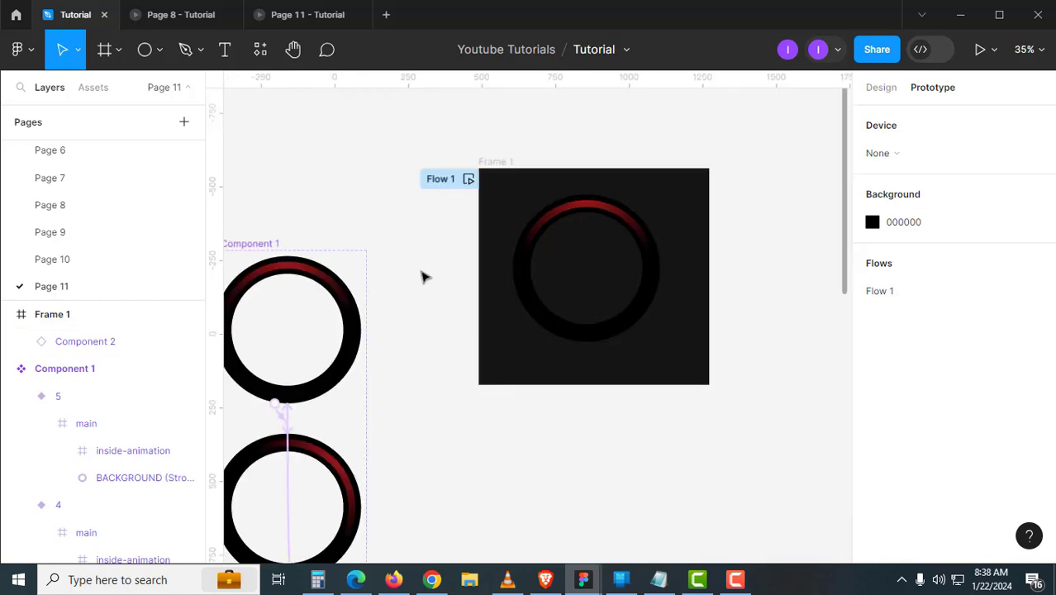
{"action": "key", "text": "ctrl+v"}
{"action": "scroll", "coordinate": [536, 322], "scroll_direction": "up", "scroll_amount": 5}
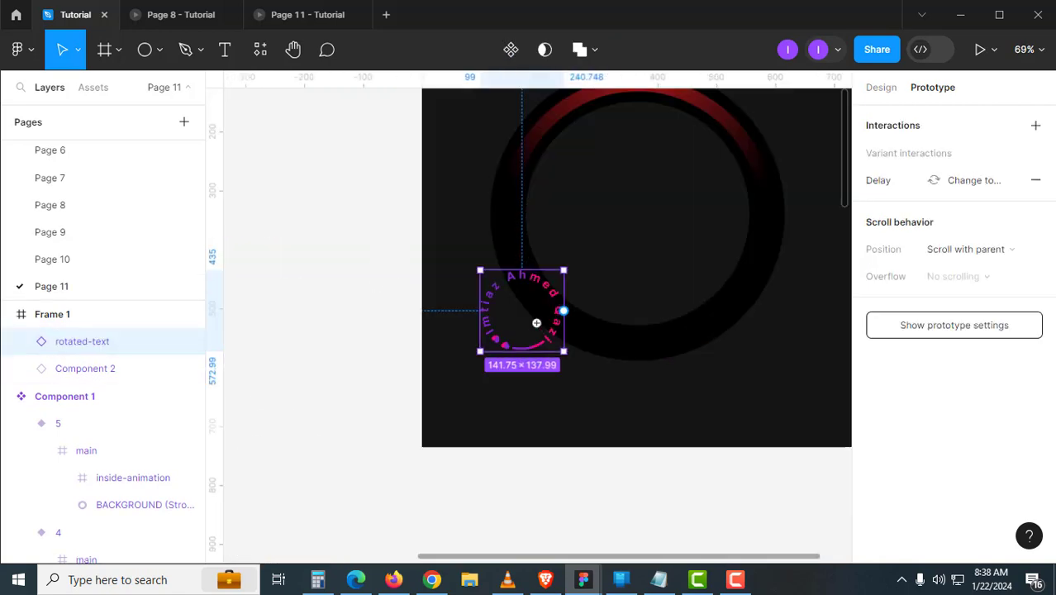
{"action": "left_click_drag", "start_coordinate": [553, 334], "coordinate": [666, 237]}
{"action": "left_click", "coordinate": [298, 19]}
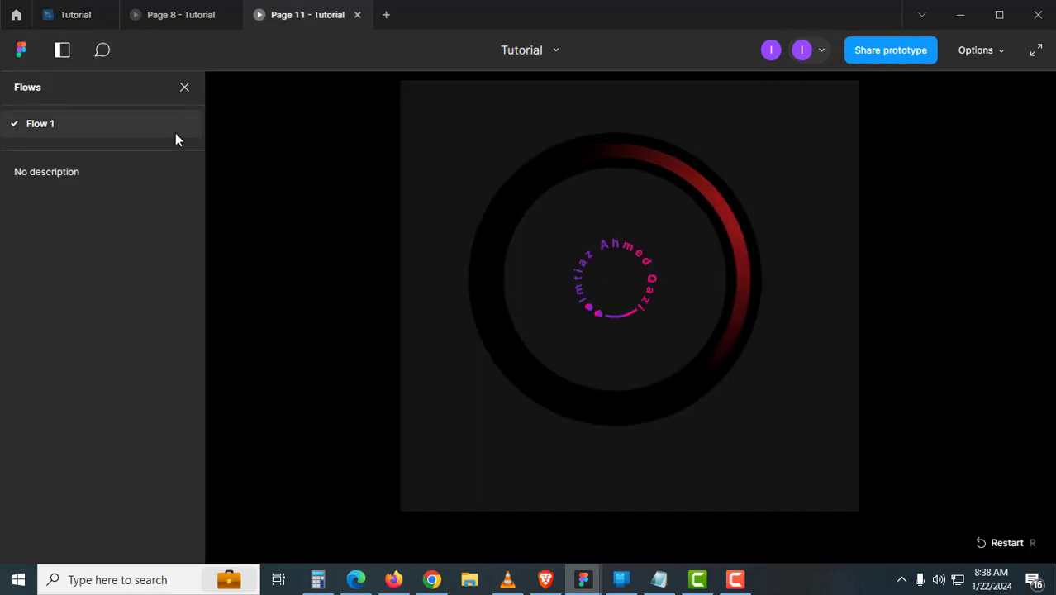